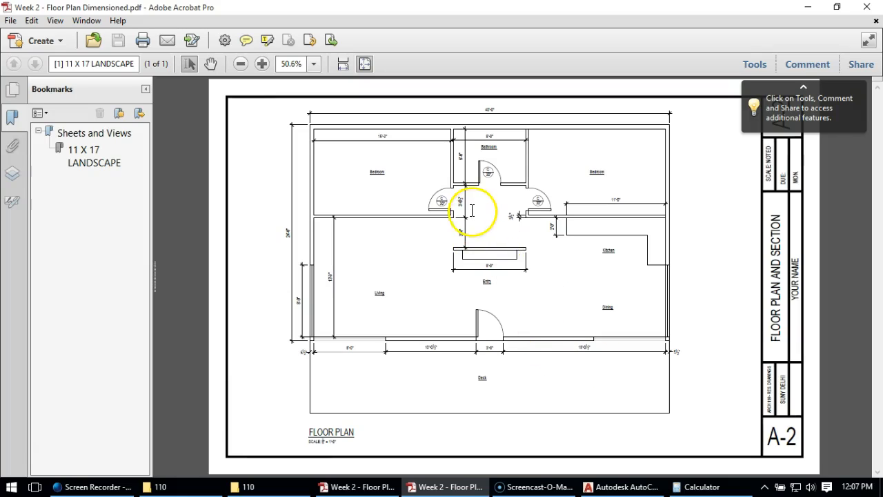
Clear the dimensioned floor plan PDF from the screen and switch to the AutoCAD template drawing
left_click_drag(245, 12, 882, 21)
left_click_drag(881, 68, 882, 55)
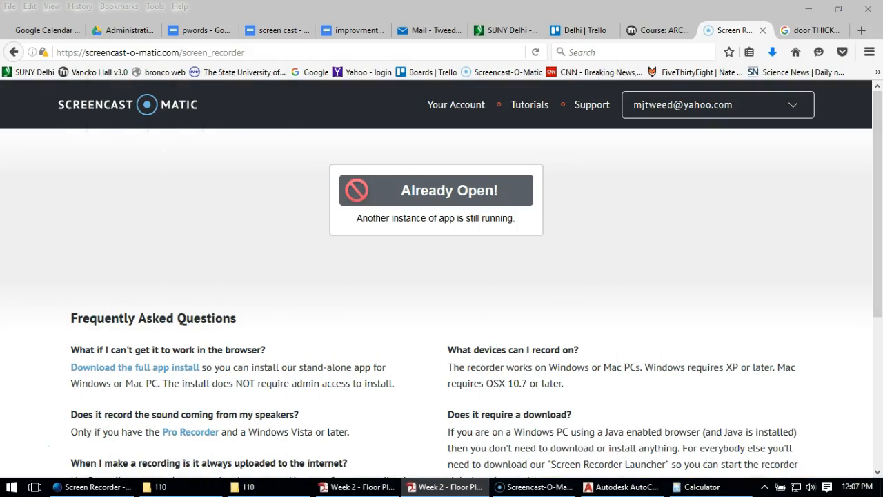
left_click(590, 487)
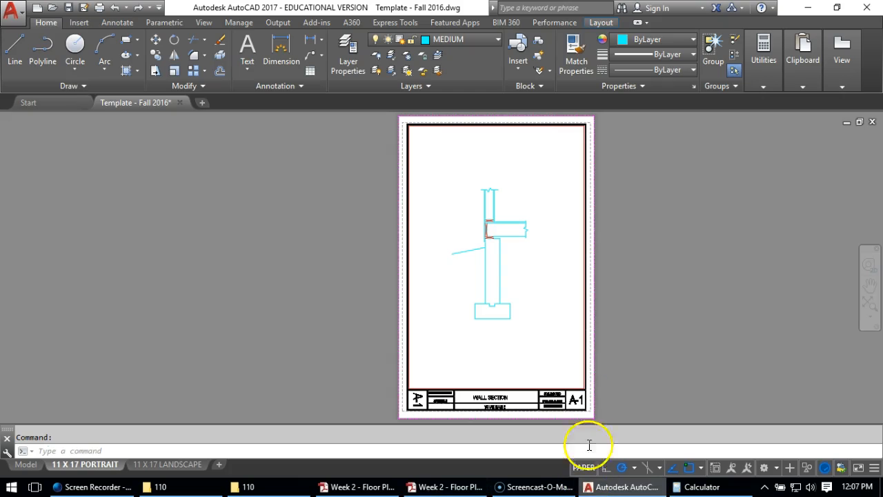
left_click(19, 12)
left_click(41, 111)
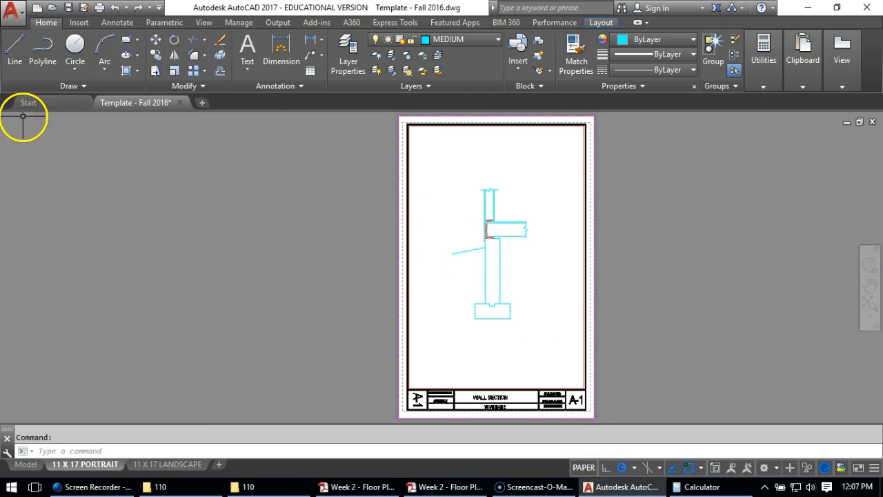
left_click_drag(380, 84, 361, 89)
left_click(559, 389)
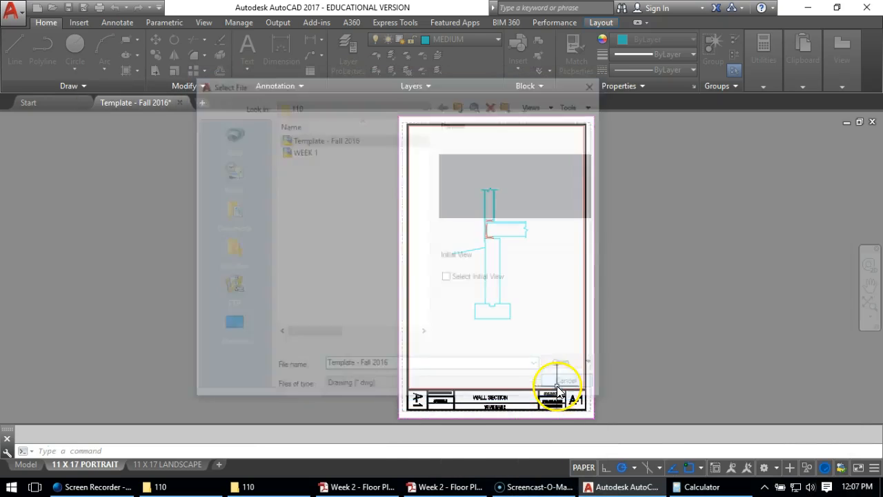
Save the wall section drawing under the new name WEEK 2 a in the 110 folder
left_click(20, 9)
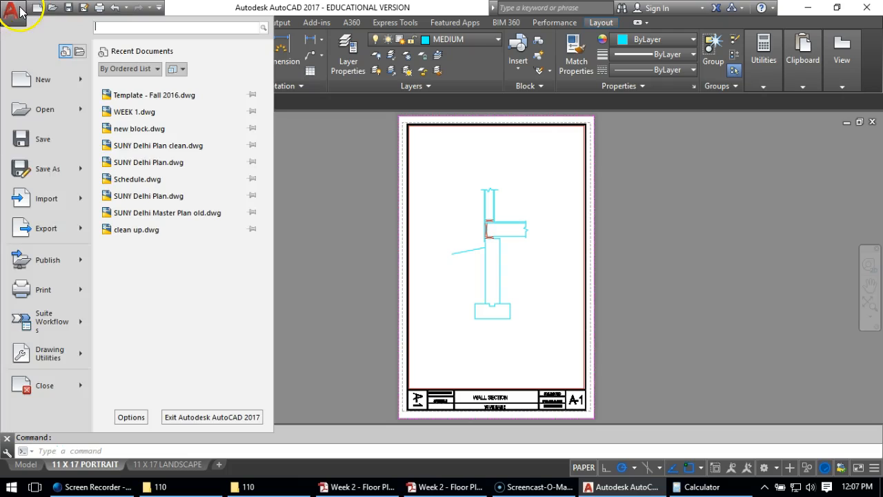
left_click(44, 173)
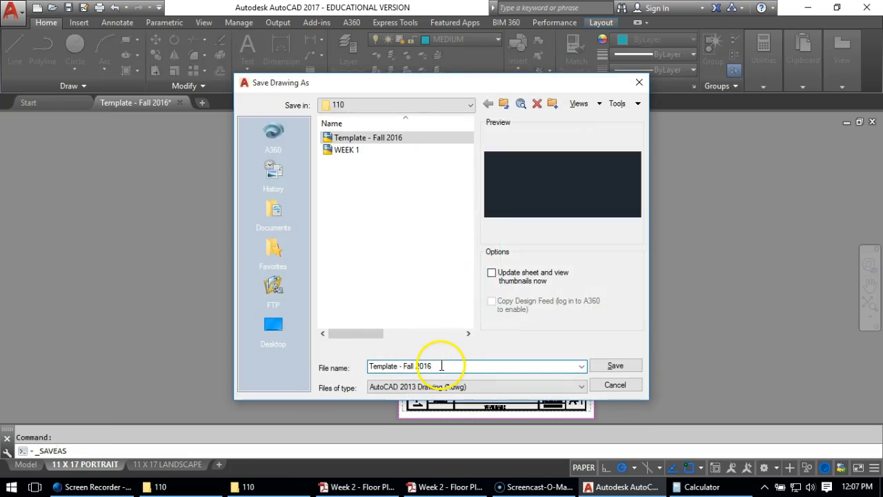
left_click_drag(437, 366, 266, 338)
type("WEEK")
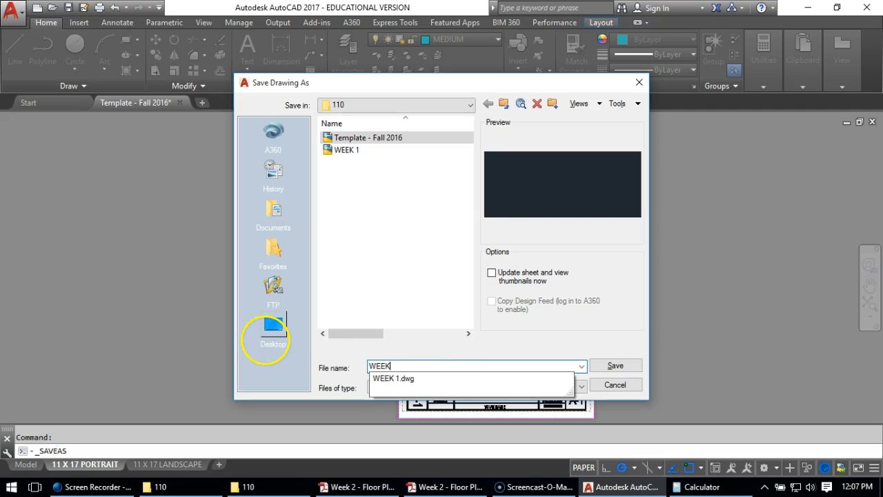
type(" 2")
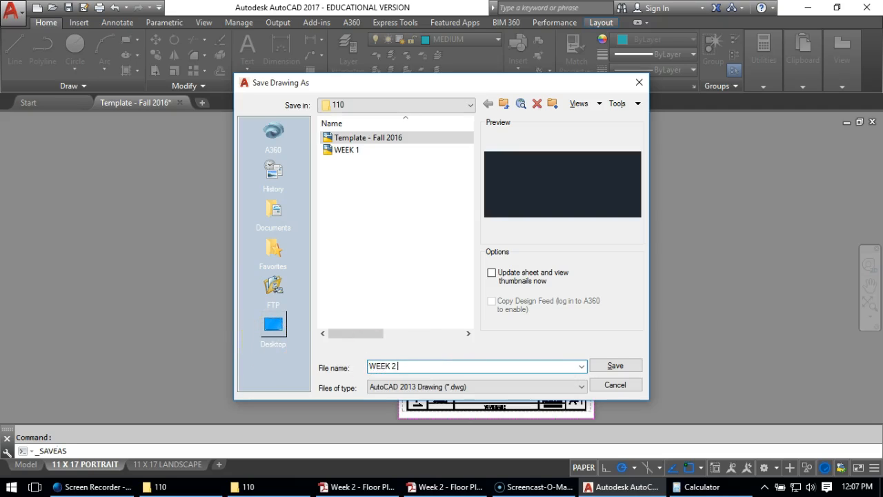
type(" a")
left_click(618, 365)
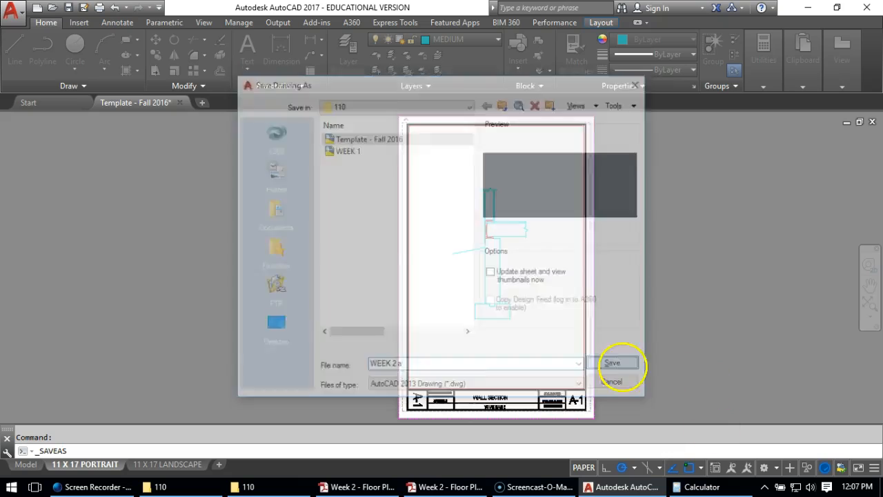
Open the Template - Fall 2016 drawing from the 110 folder
left_click(11, 11)
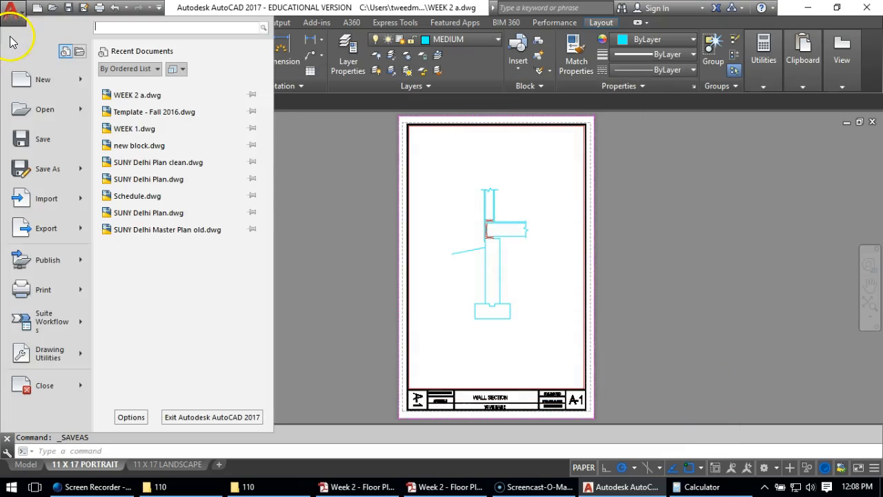
left_click(27, 109)
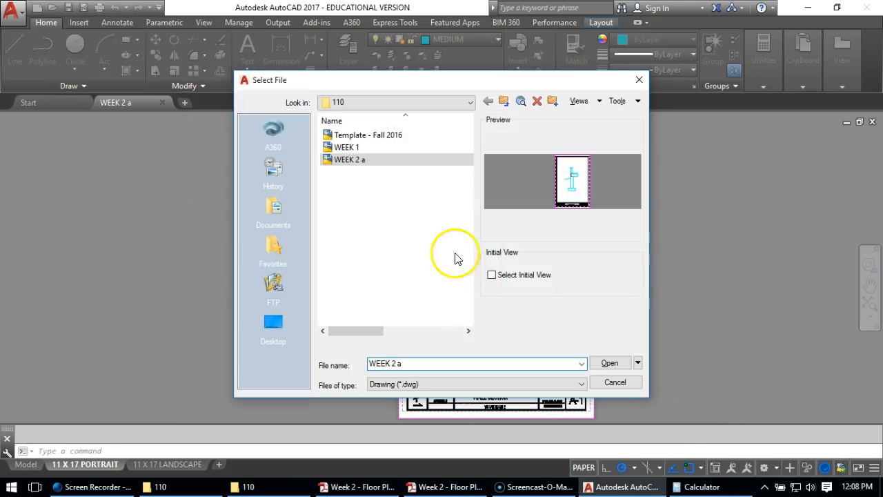
double_click(399, 136)
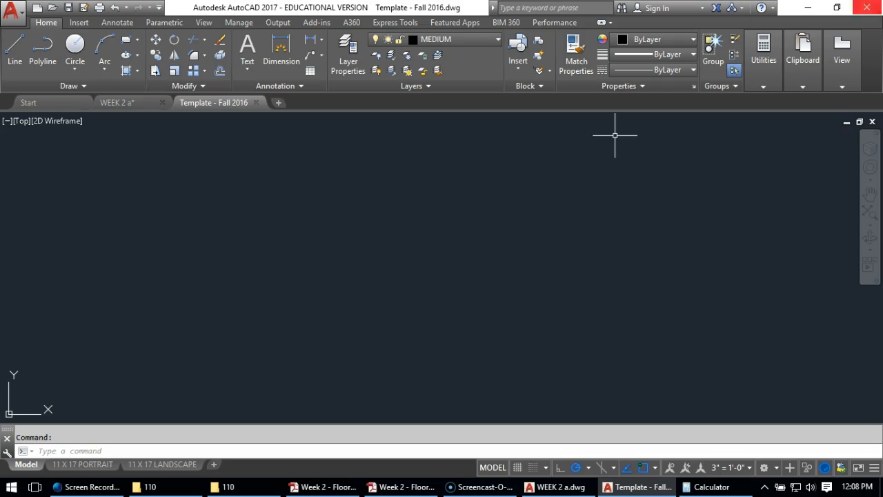
Review the dimensioned floor plan and the assignment's floor plan pages in Acrobat, and return to the template drawing in AutoCAD
mouse_move(882, 90)
left_mouse_down()
mouse_move(668, 23)
mouse_move(594, 11)
mouse_move(593, 1)
left_mouse_up()
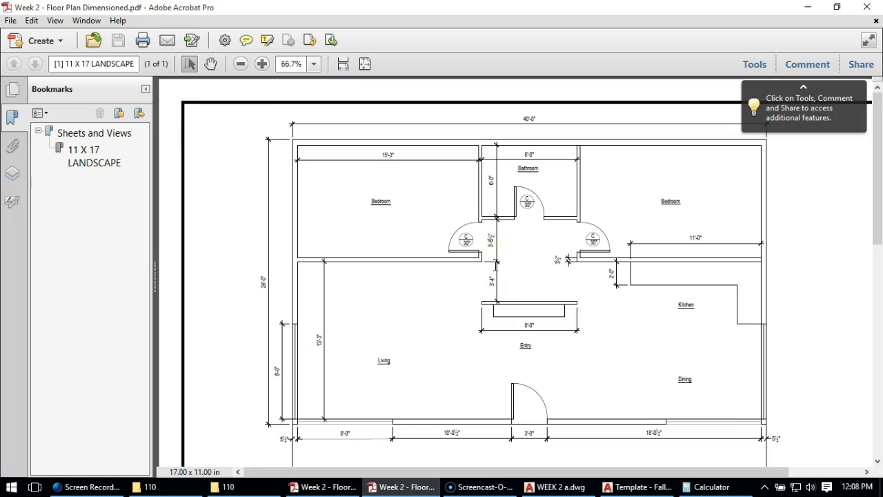
left_click(337, 486)
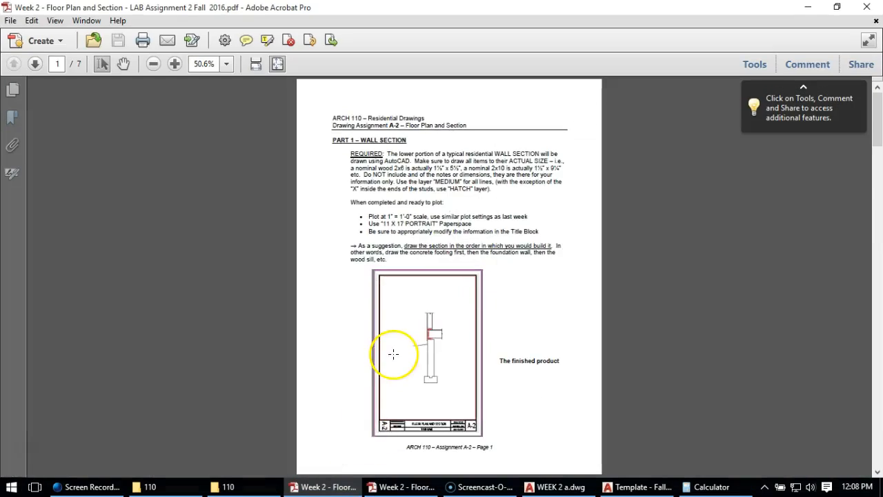
scroll(393, 353, "down", 5)
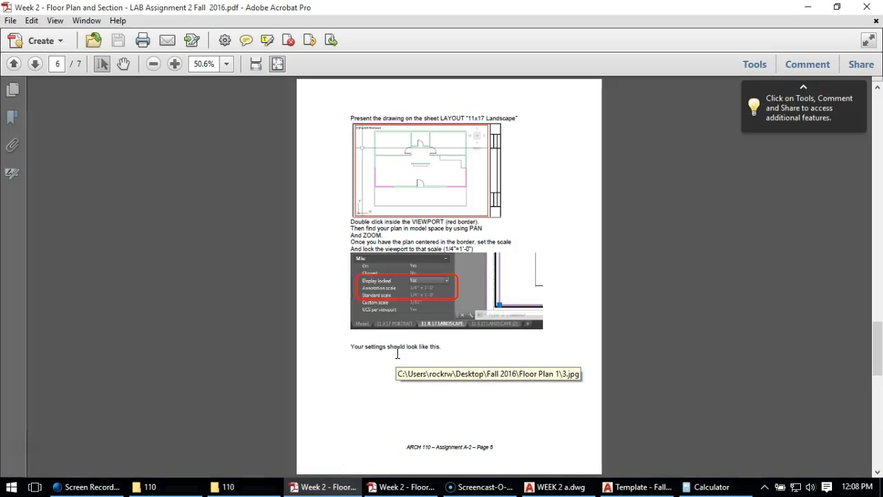
scroll(397, 354, "down", 1)
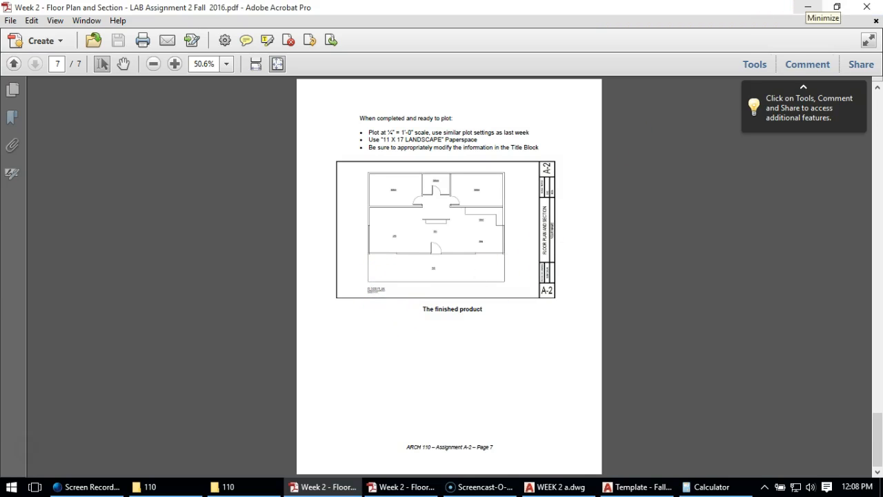
left_click_drag(607, 12, 882, 26)
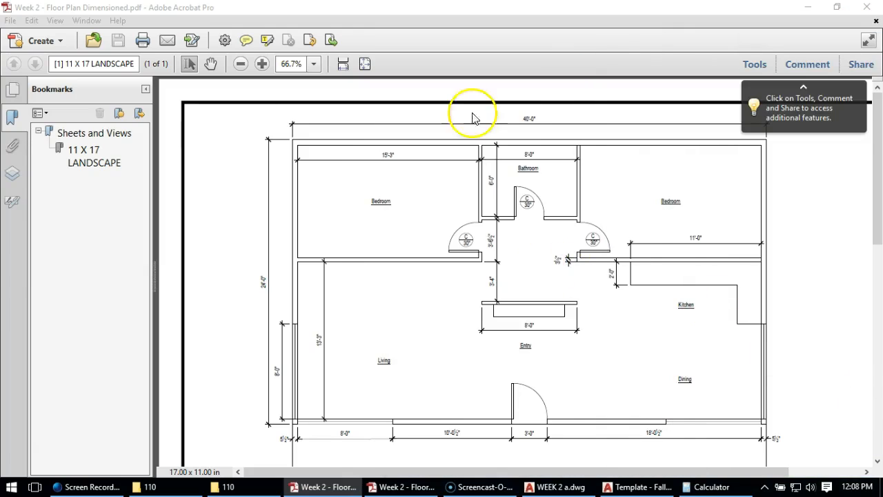
left_click_drag(418, 11, 882, 41)
left_click(296, 200)
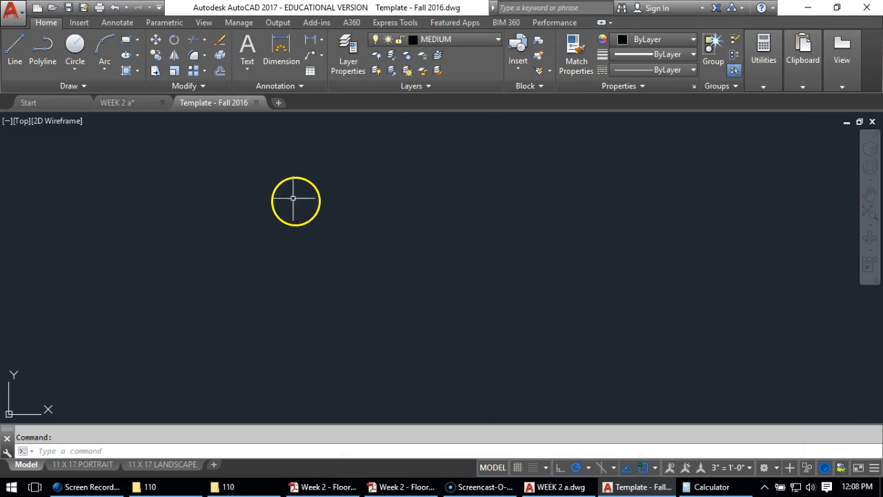
Make WALL the current layer
left_click(439, 39)
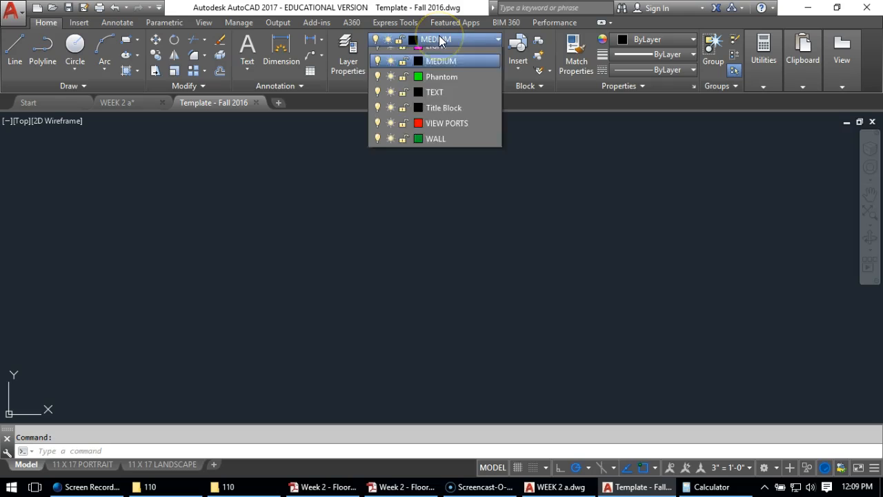
left_click(437, 55)
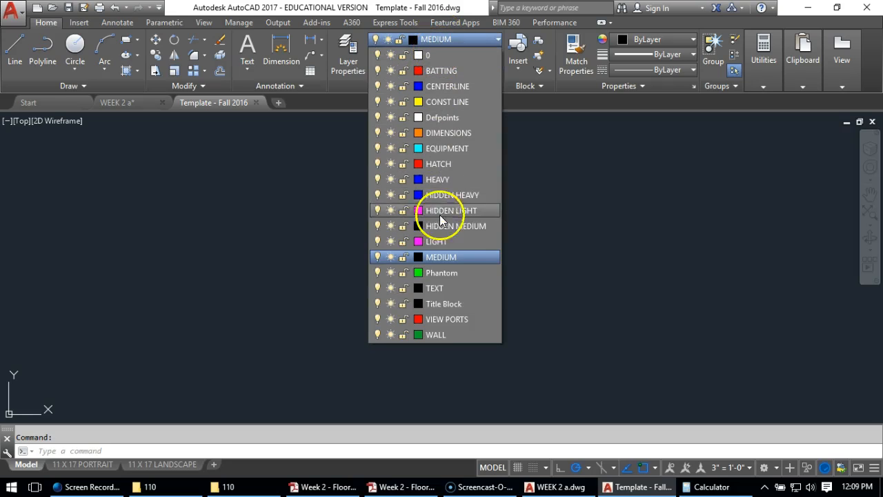
left_click(444, 334)
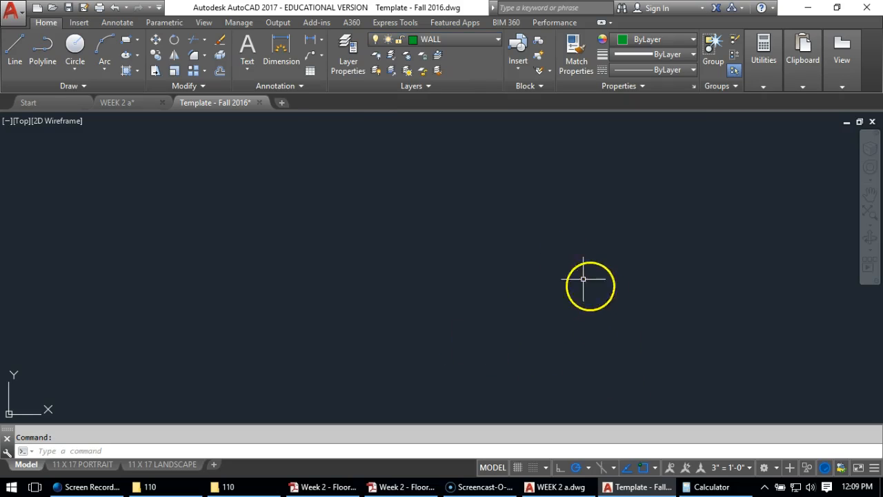
Change the MEDIUM layer's color to cyan in the layer properties
left_click(338, 53)
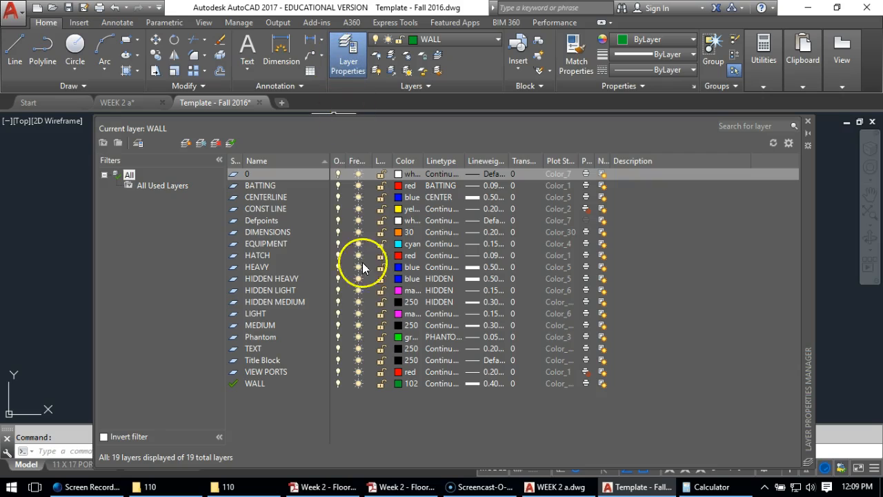
left_click(401, 326)
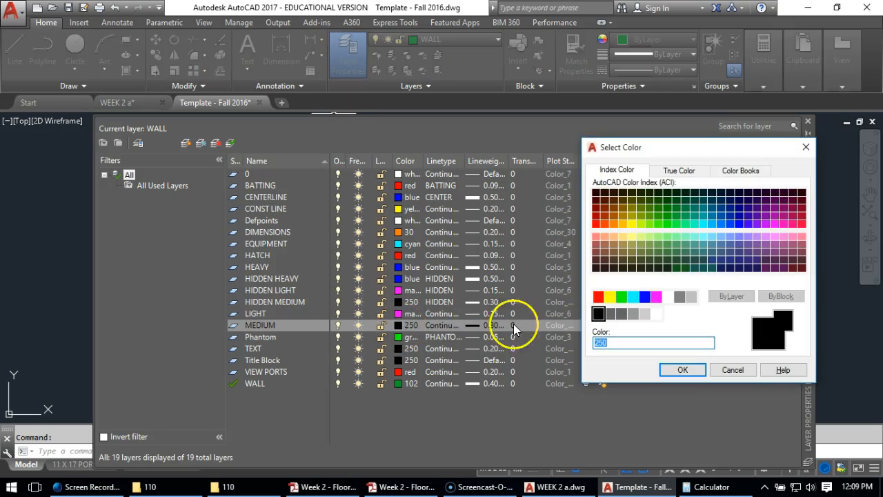
left_click(634, 298)
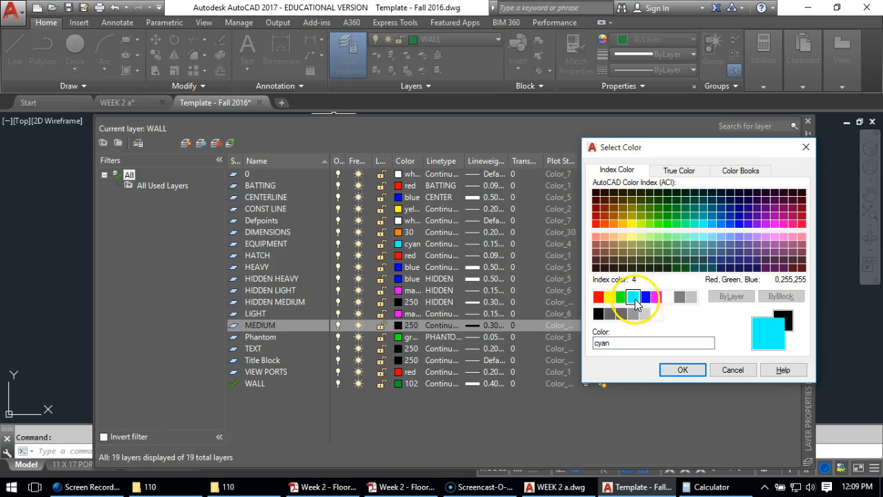
left_click(680, 370)
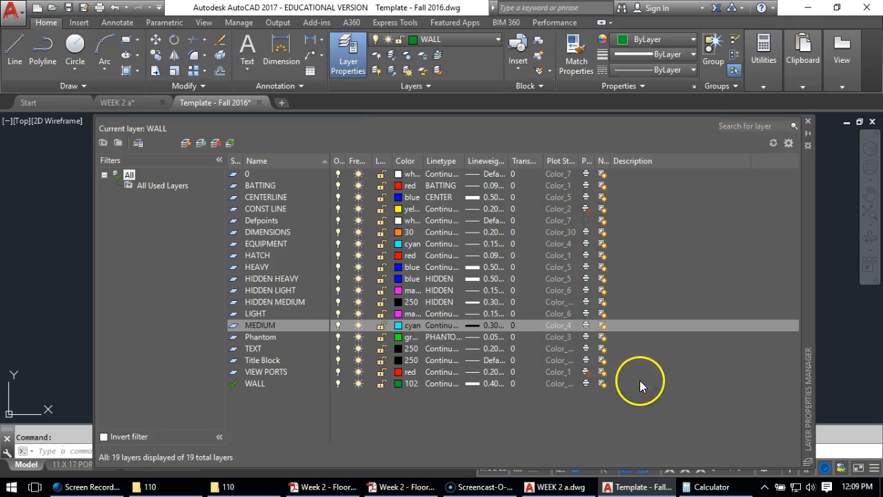
left_click(809, 122)
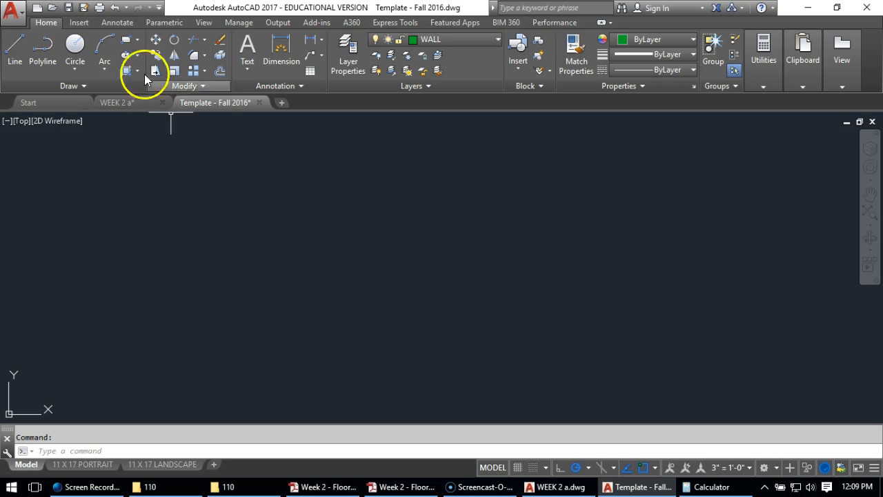
Draw the building's exterior wall outline as a closed rectangle of lines, 40' wide and 24' deep, in model space
left_click(14, 42)
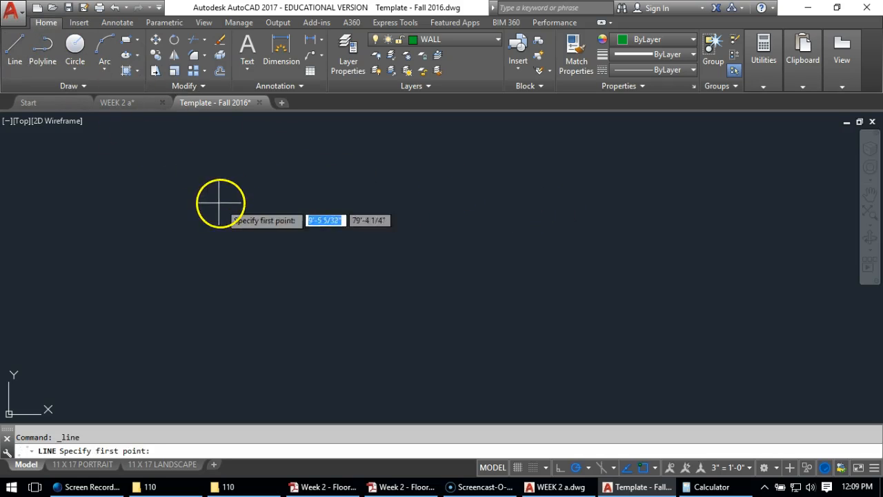
left_click(184, 180)
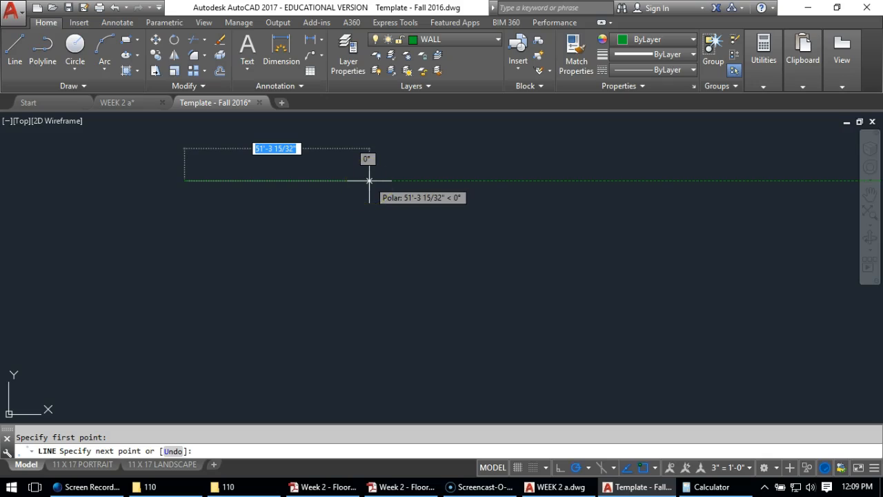
type("4")
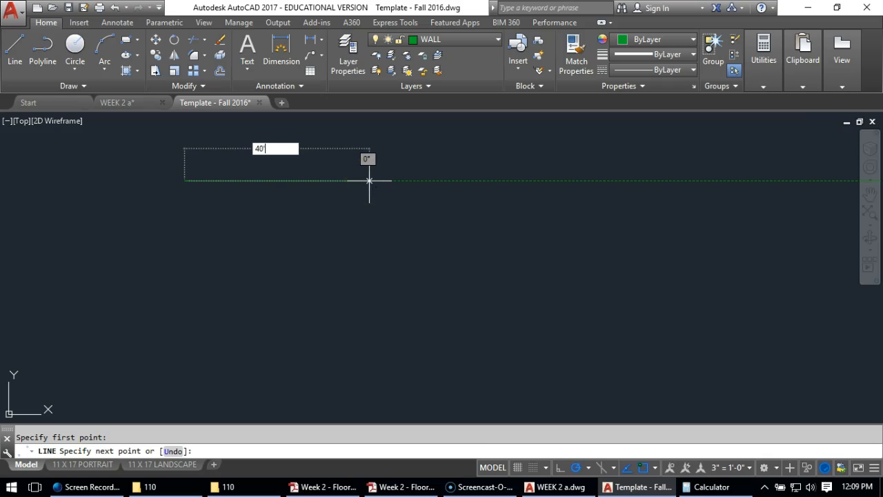
type("0'")
key("Return")
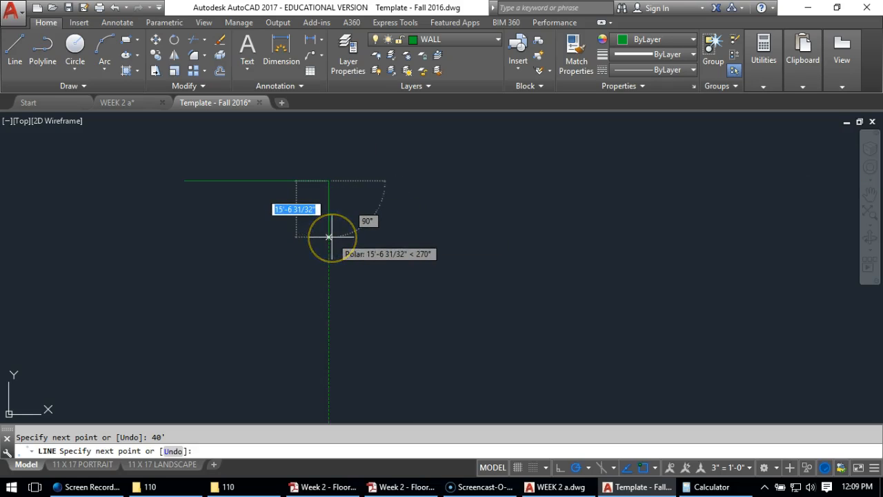
type("24")
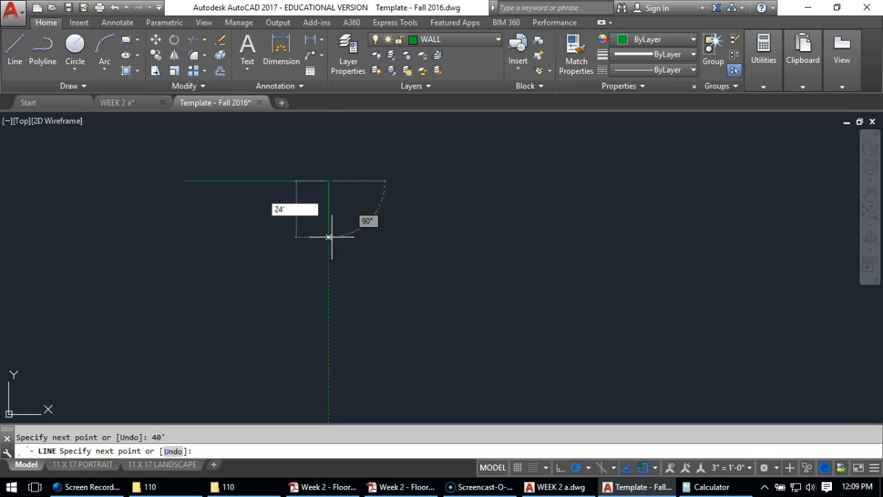
type("'")
key("Return")
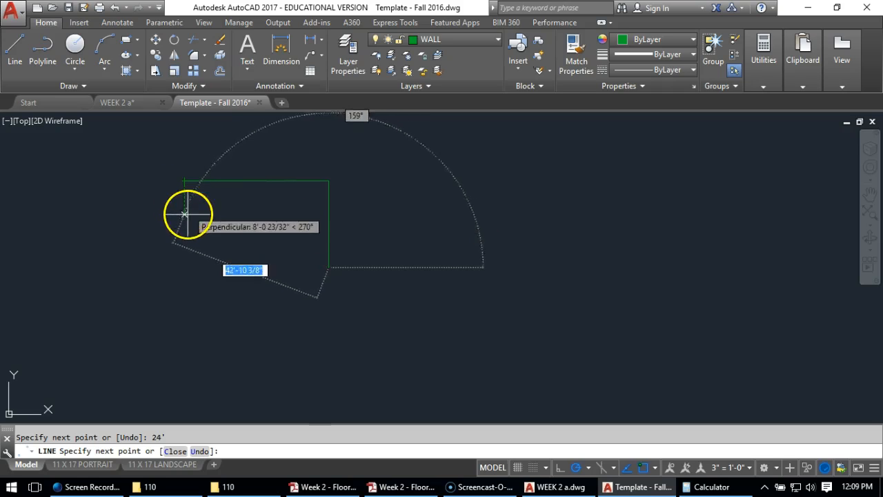
left_click(184, 267)
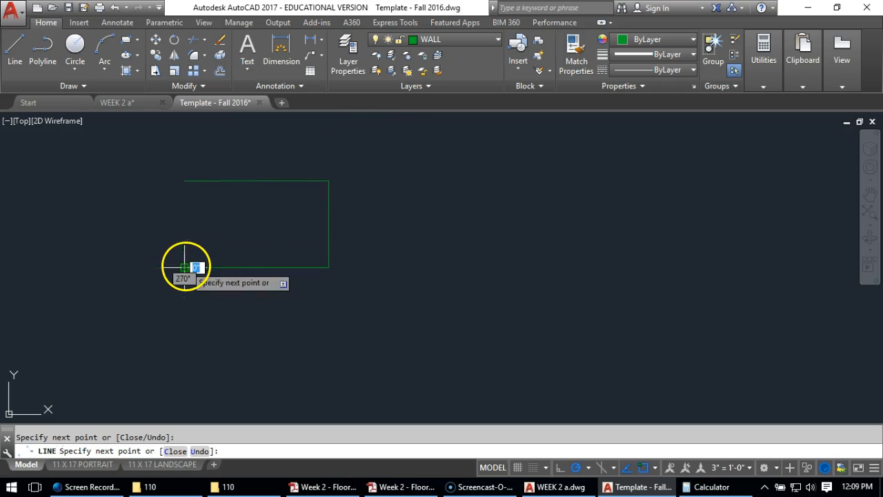
left_click(188, 183)
key("Return")
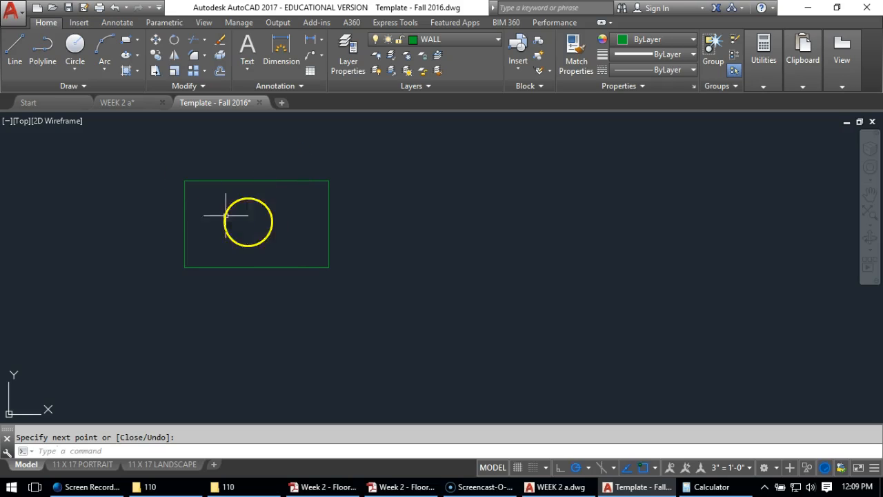
scroll(199, 194, "up", 4)
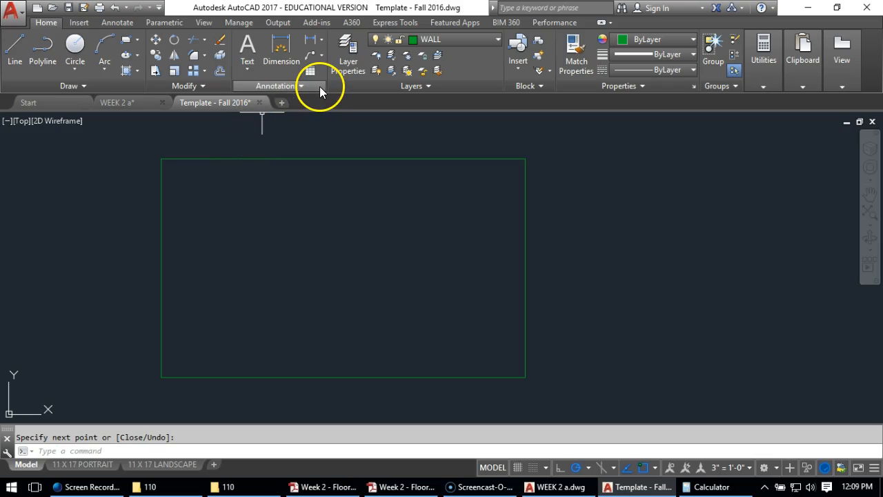
Offset all four exterior wall lines 5.5" toward the inside of the building to give the walls thickness
left_click(221, 73)
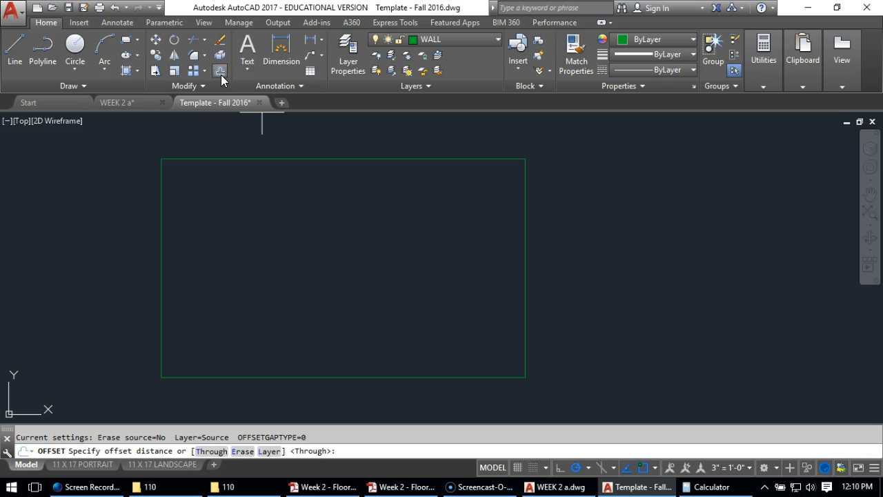
type("5.5")
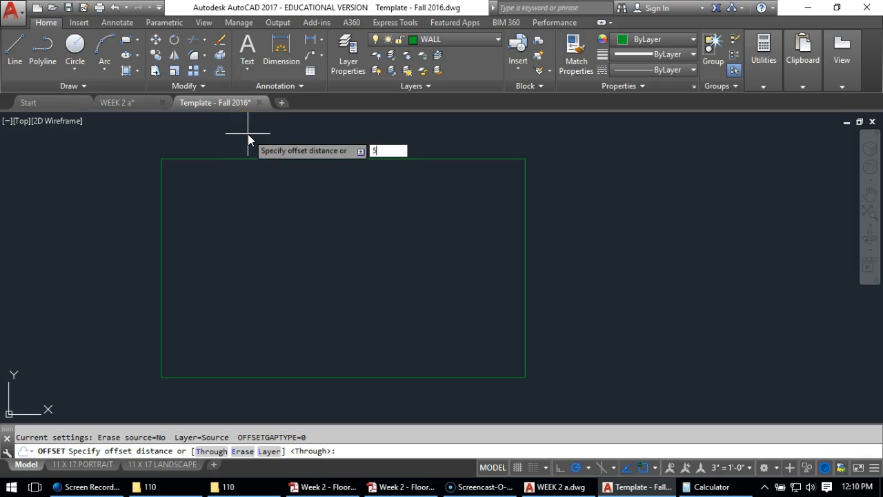
key("Return")
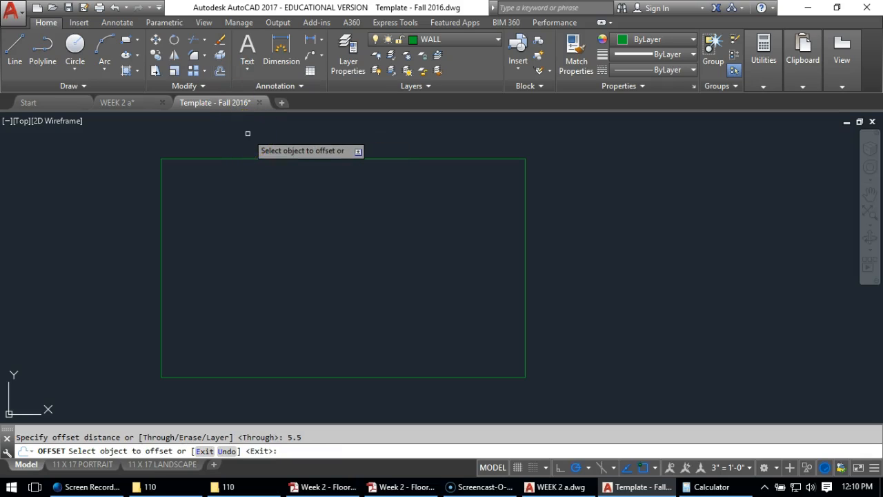
left_click(237, 160)
left_click(247, 207)
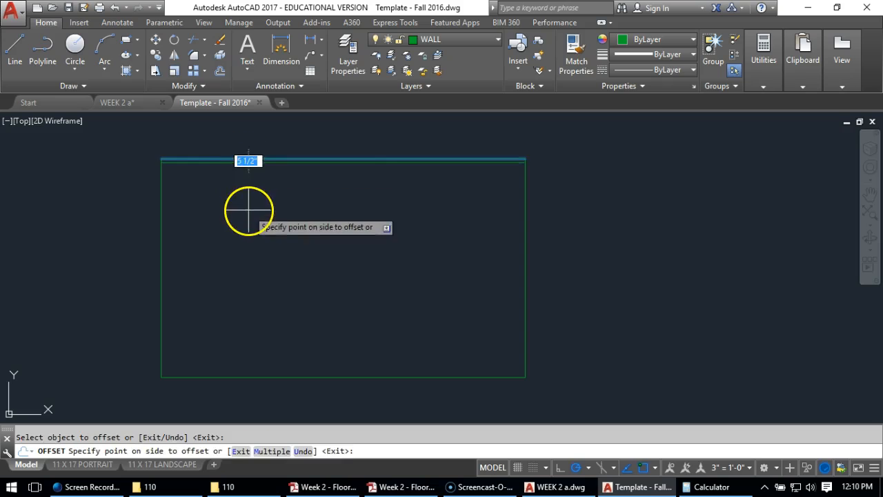
left_click(160, 211)
left_click(210, 212)
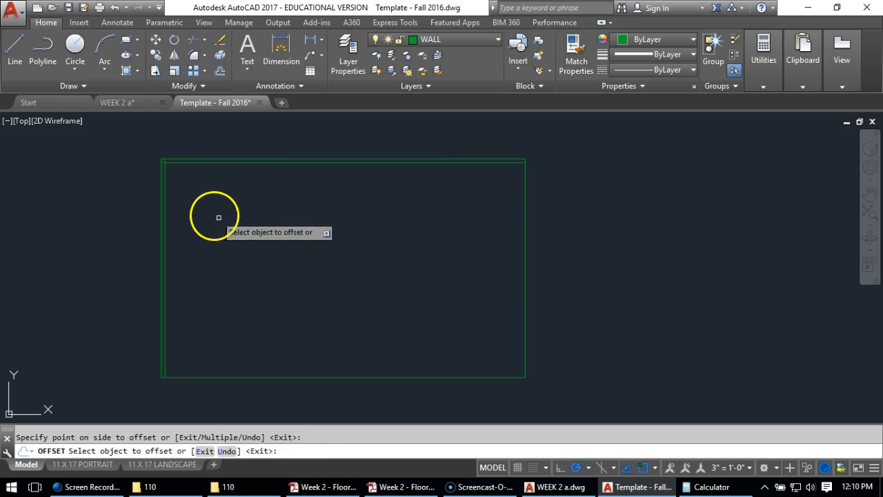
left_click(247, 376)
left_click(246, 304)
left_click(523, 293)
left_click(444, 293)
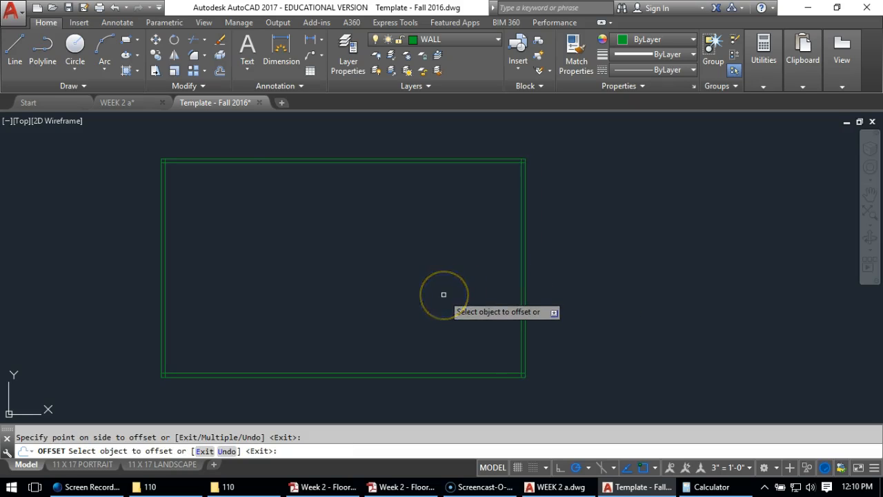
key("Return")
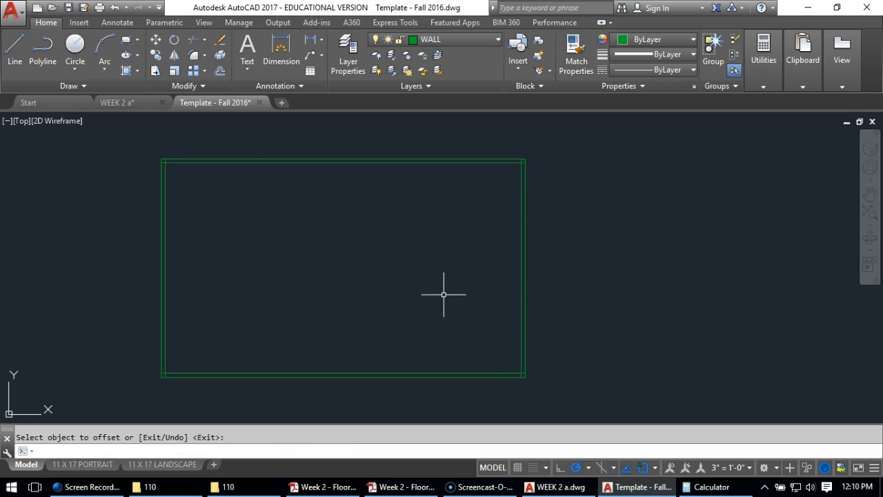
Fillet the inner wall lines with zero radius at the two upper corners of the building
scroll(167, 159, "up", 2)
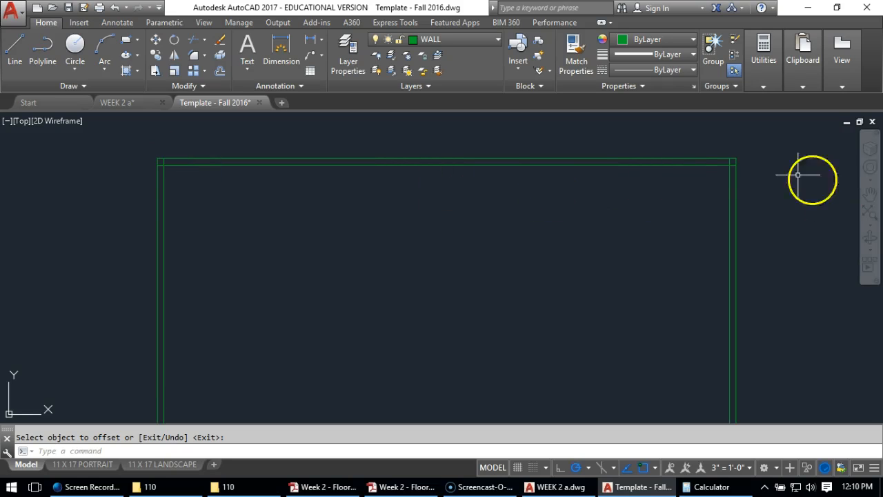
left_click(194, 57)
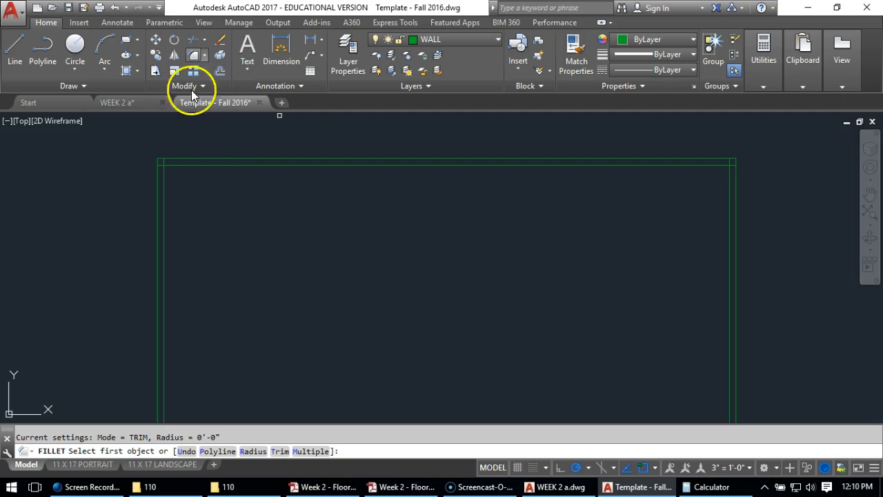
left_click(198, 164)
left_click(167, 184)
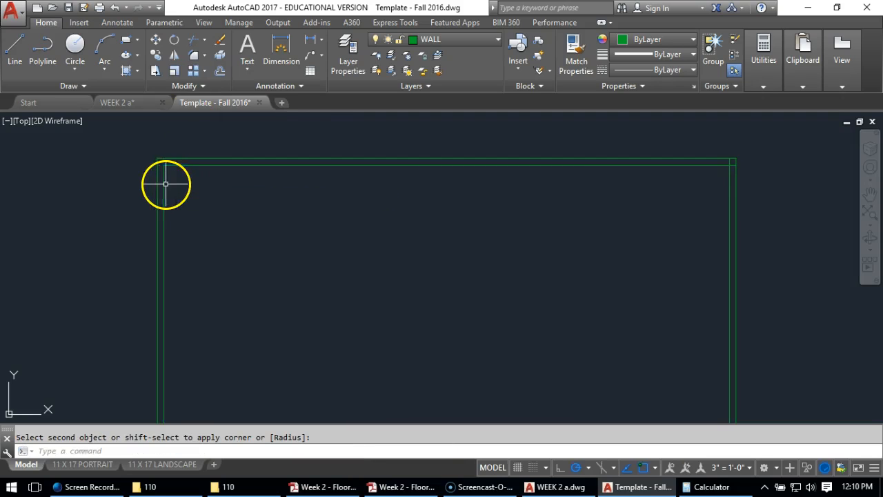
key("Return")
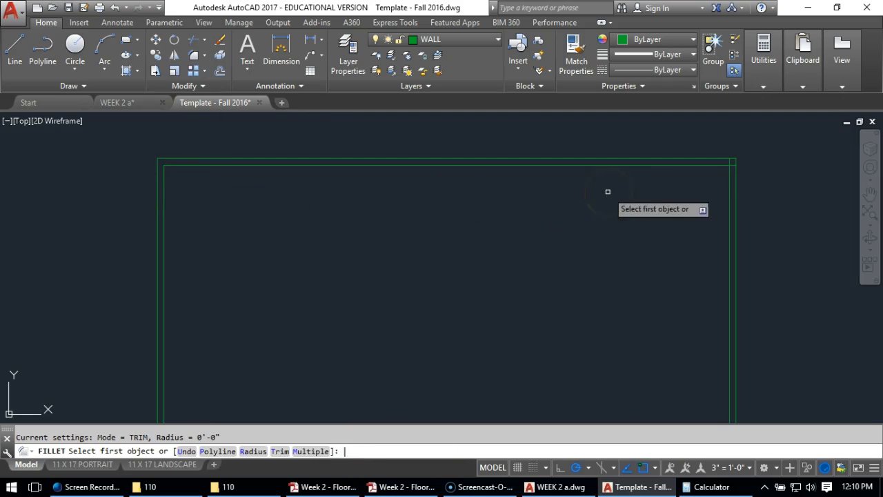
left_click(696, 164)
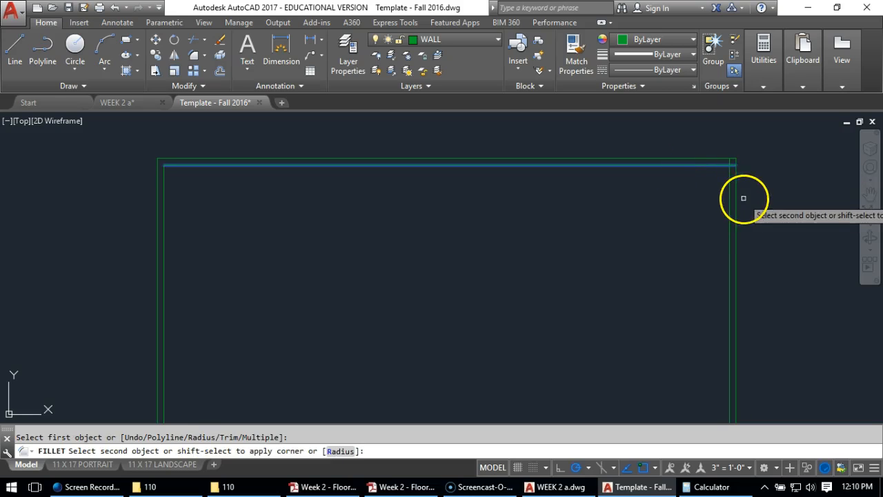
left_click(729, 198)
Fillet the inner wall lines into clean corners at the two lower corners of the building
middle_click_drag(658, 292, 623, 118)
left_click(688, 309)
key("Return")
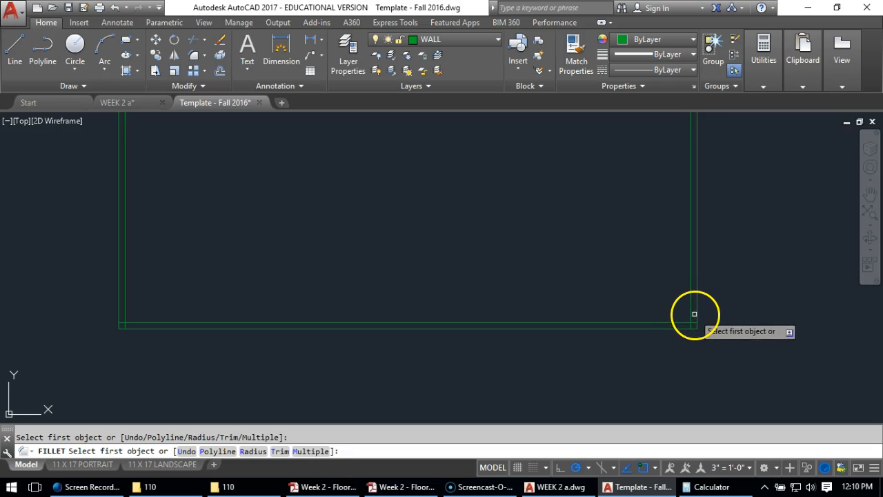
left_click(692, 311)
left_click(678, 323)
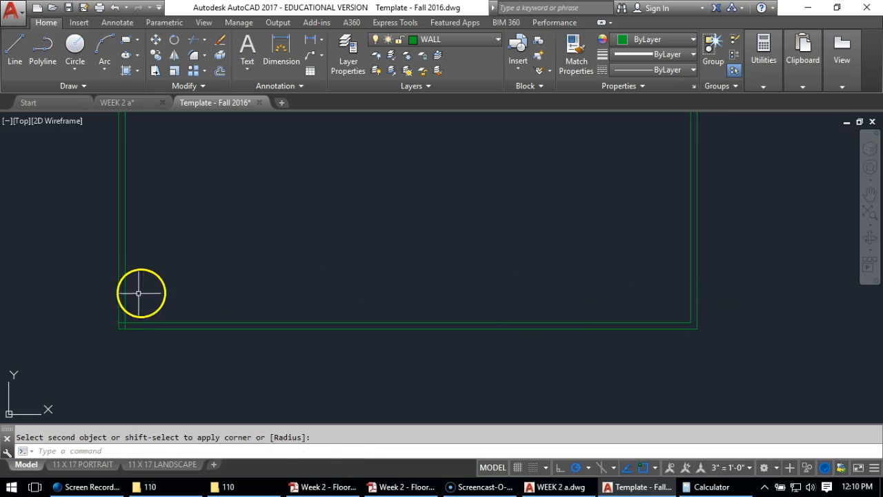
key("Return")
left_click(132, 315)
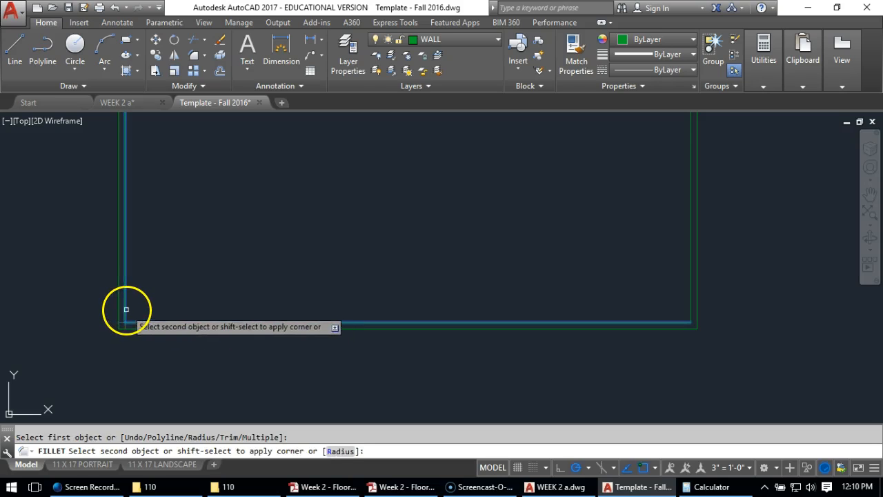
left_click(125, 308)
scroll(223, 227, "down", 4)
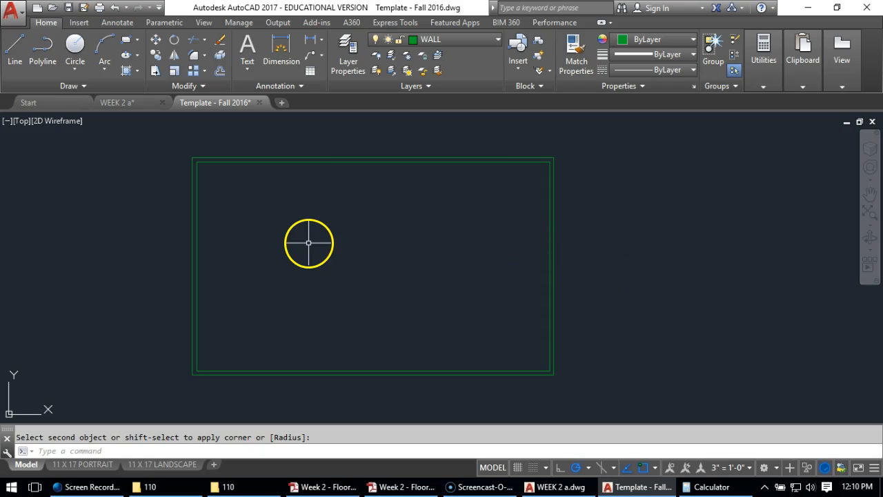
Offset the inner line of the lower exterior wall 13'3" upward to start the interior wall across the plan
left_click(266, 249)
left_click(263, 272)
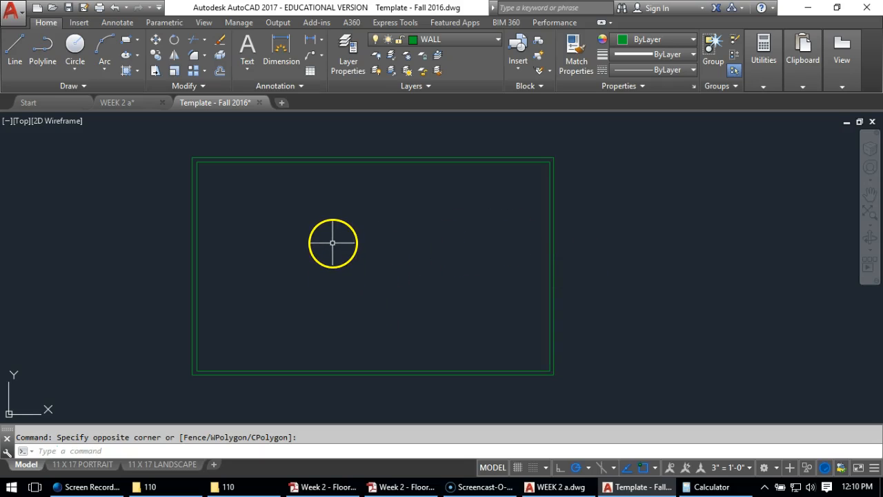
left_click(219, 70)
type("13'3")
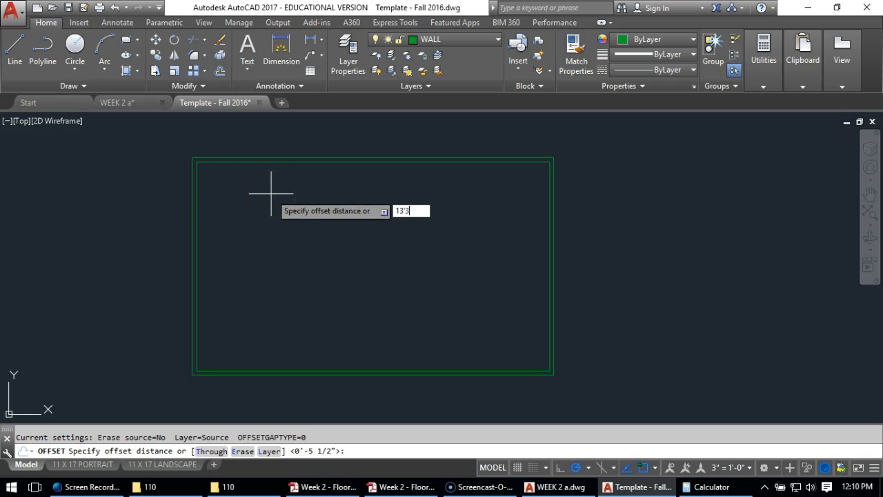
type("'-3")
key("Return")
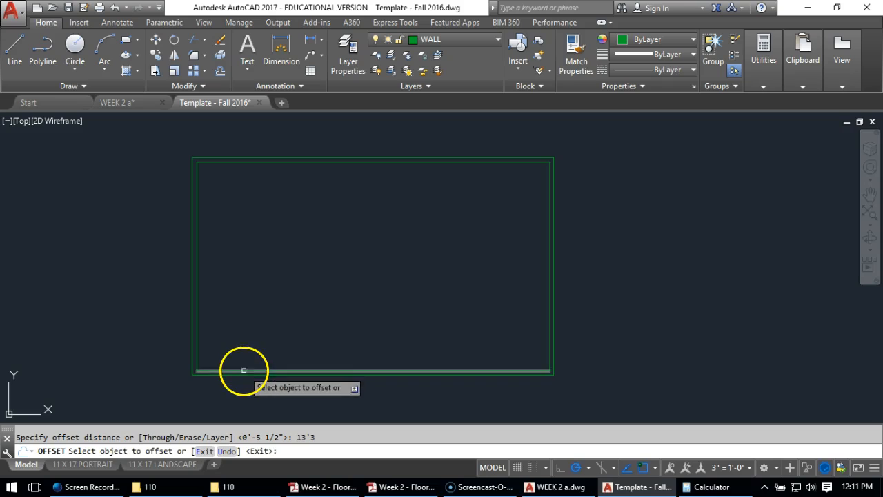
left_click(241, 369)
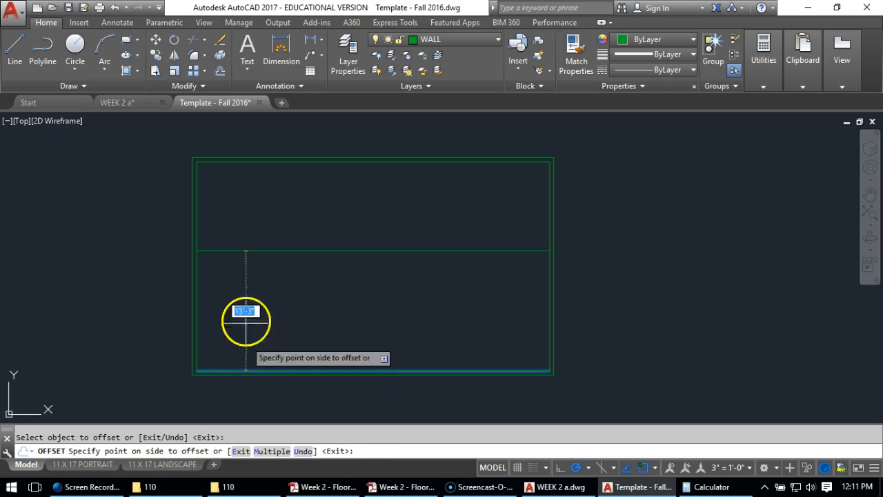
left_click(255, 228)
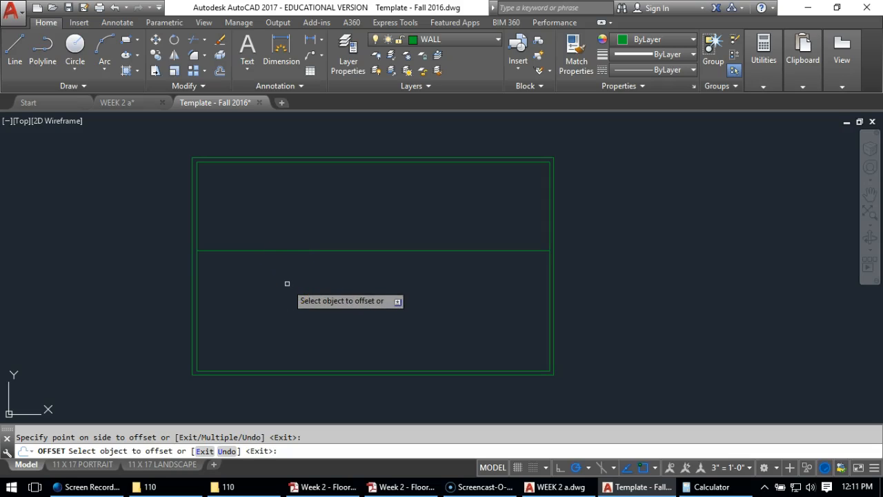
key("Return")
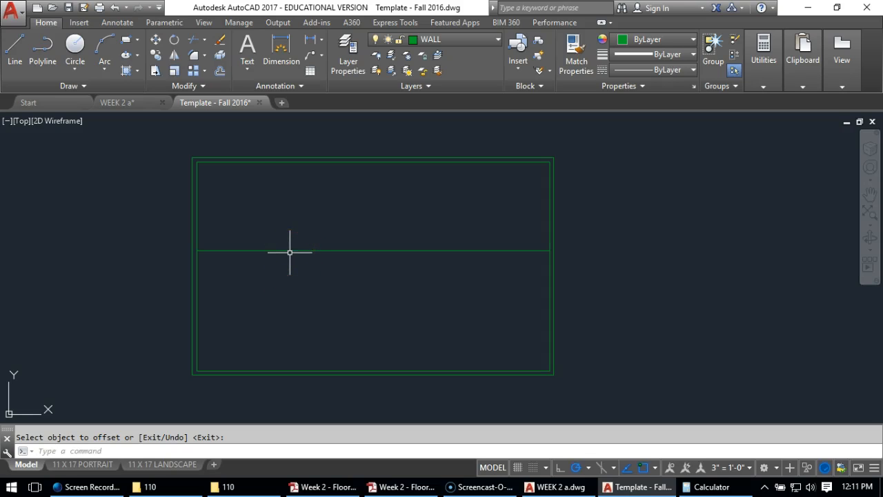
Offset the new horizontal interior wall line 3.5" upward to form the wall's thickness
left_click(219, 70)
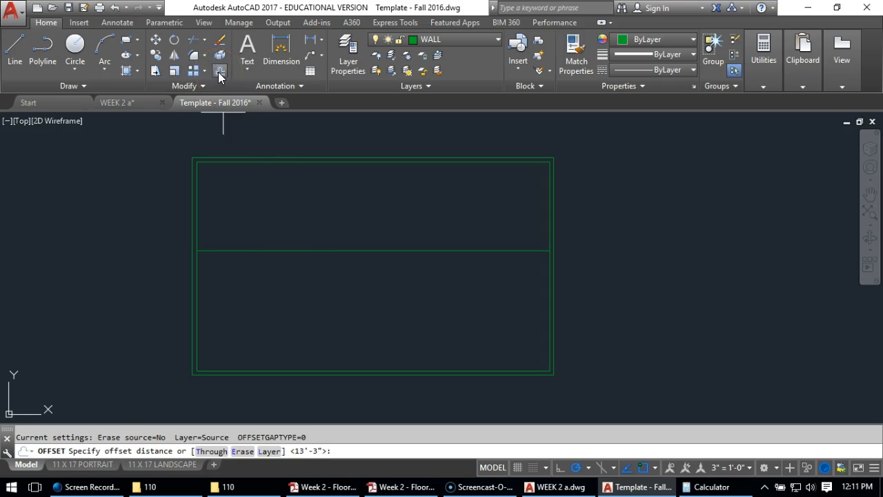
type("3.5")
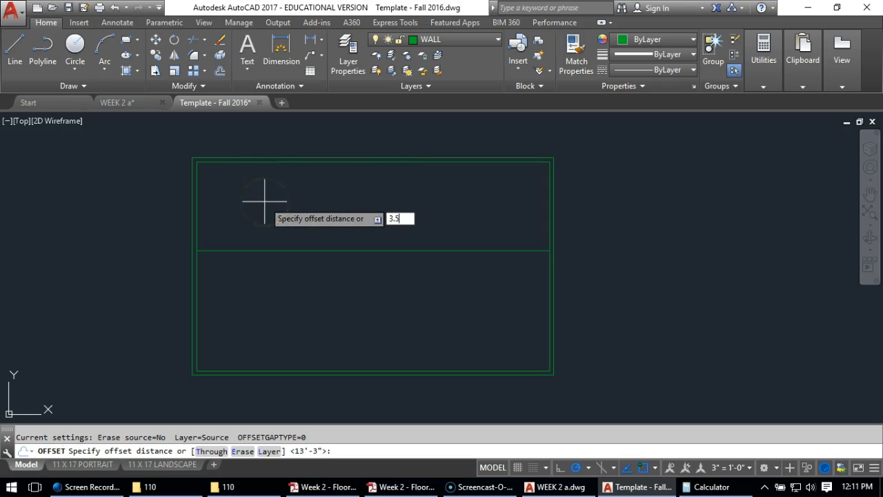
key("Return")
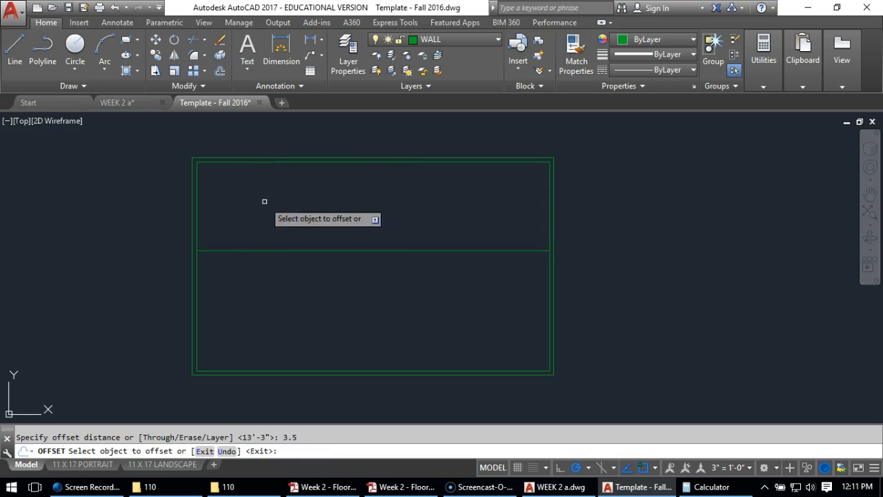
left_click(262, 250)
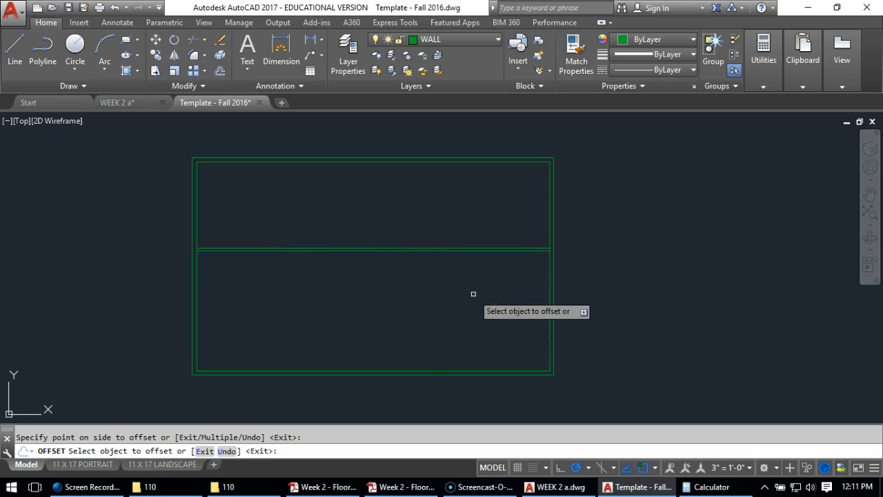
key("Return")
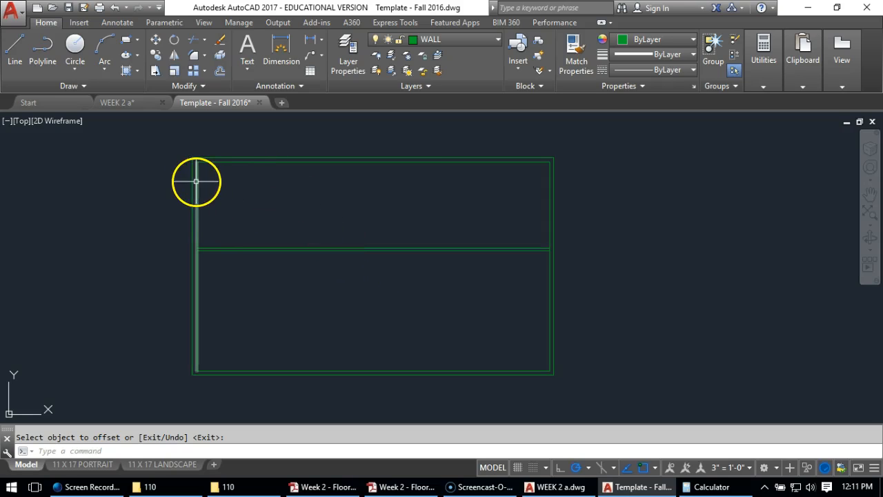
Check the dimensioned floor plan PDF in Acrobat and offset the left exterior wall's inner line 15'3" to the right for the bedroom wall
left_click_drag(882, 94, 453, 14)
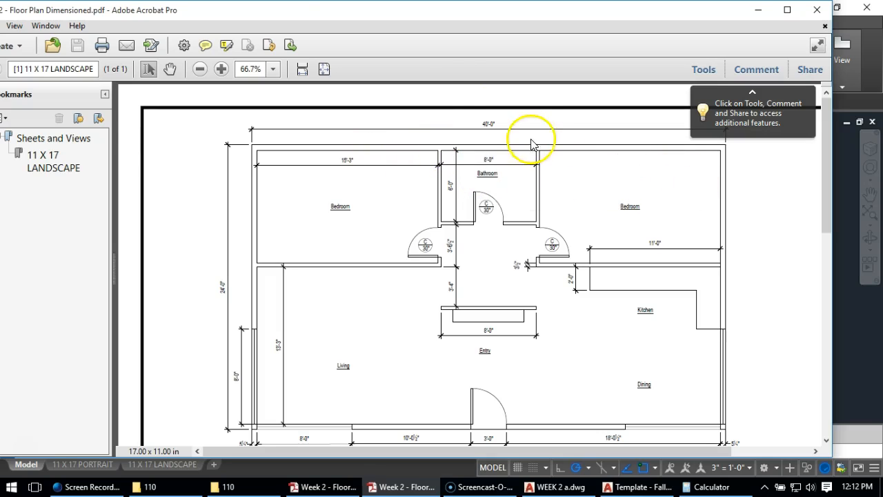
left_click_drag(290, 14, 882, 72)
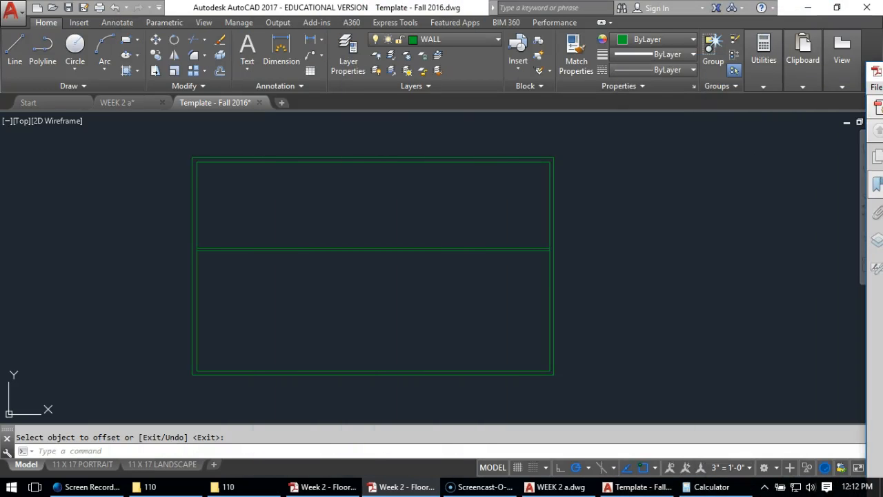
left_click(252, 208)
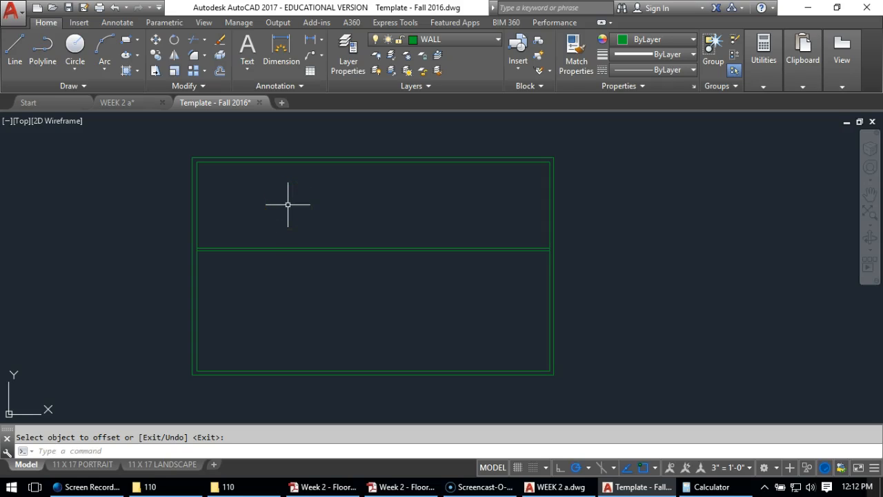
left_click(247, 192)
left_click(238, 187)
scroll(215, 190, "up", 2)
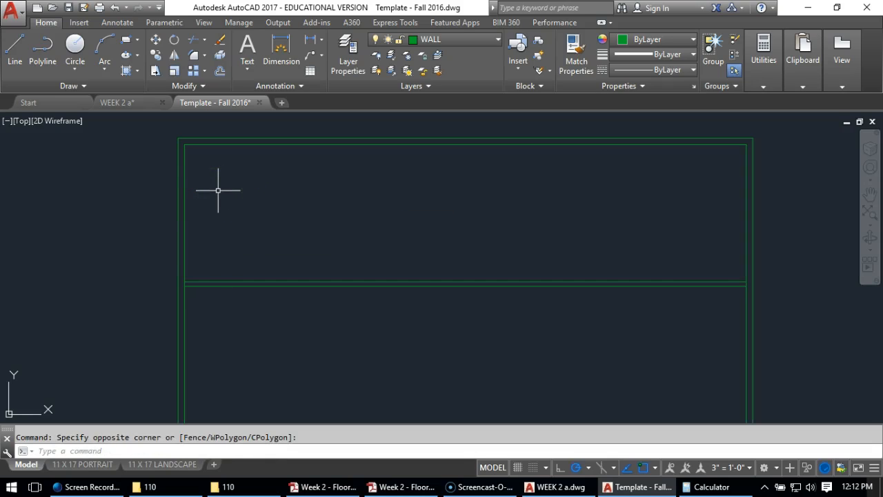
left_click(216, 72)
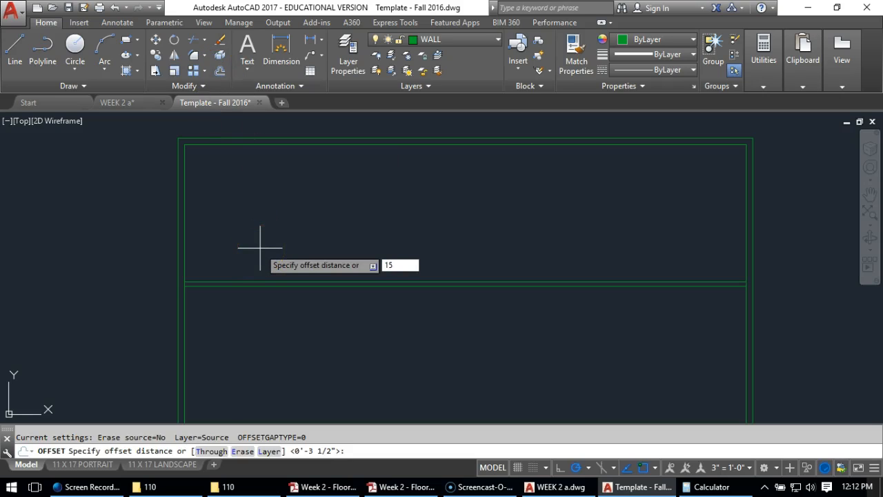
type("15'3")
key("Return")
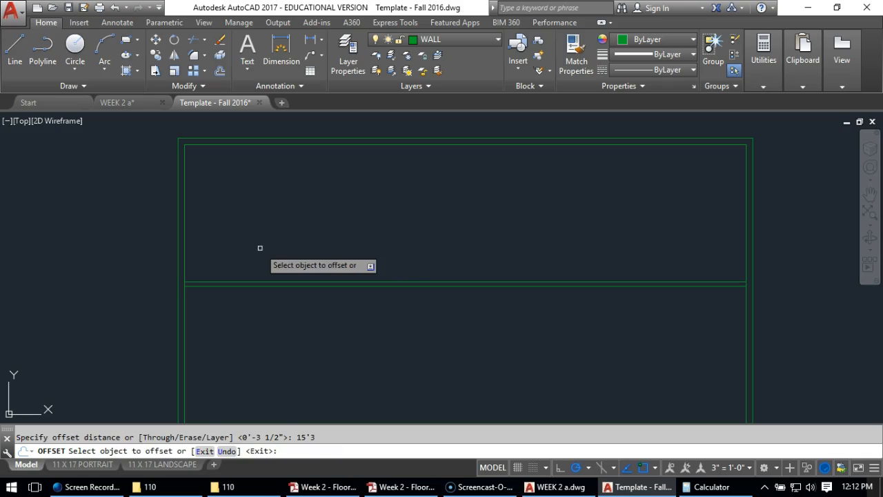
left_click(185, 213)
left_click(395, 243)
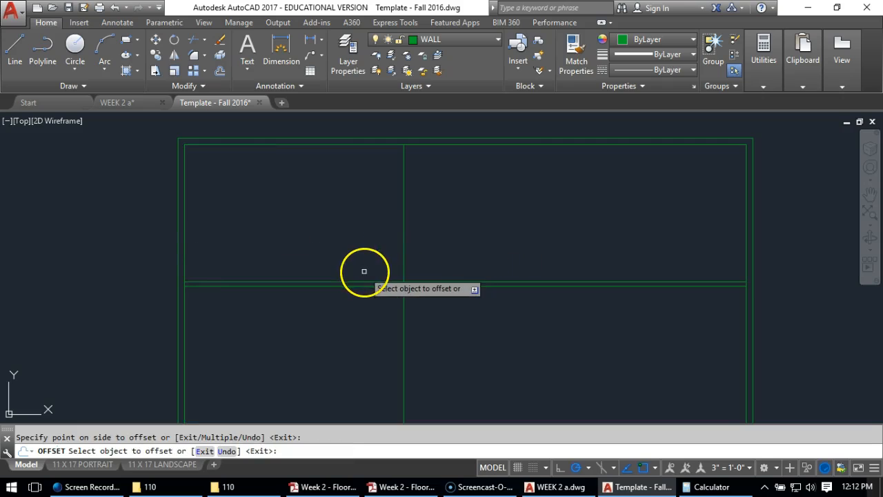
key("Return")
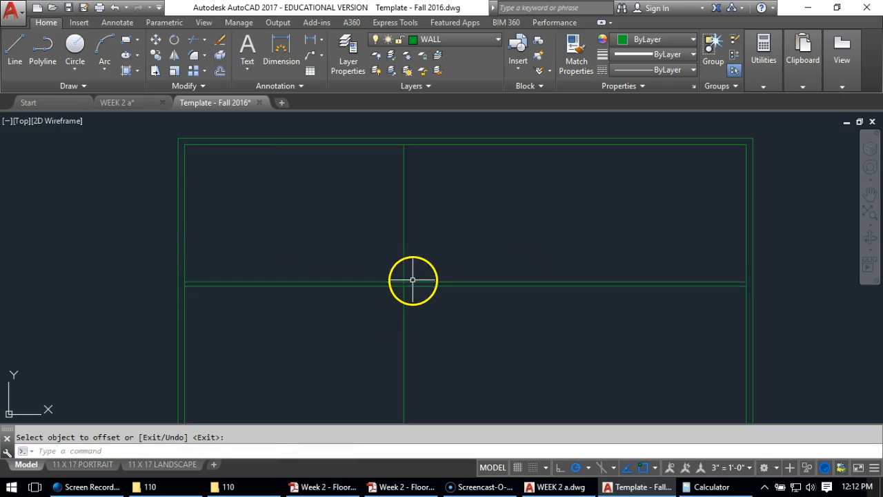
Offset the vertical bedroom wall line 3 1/2" to the right, picking the distance from the horizontal interior wall's thickness
left_click(219, 71)
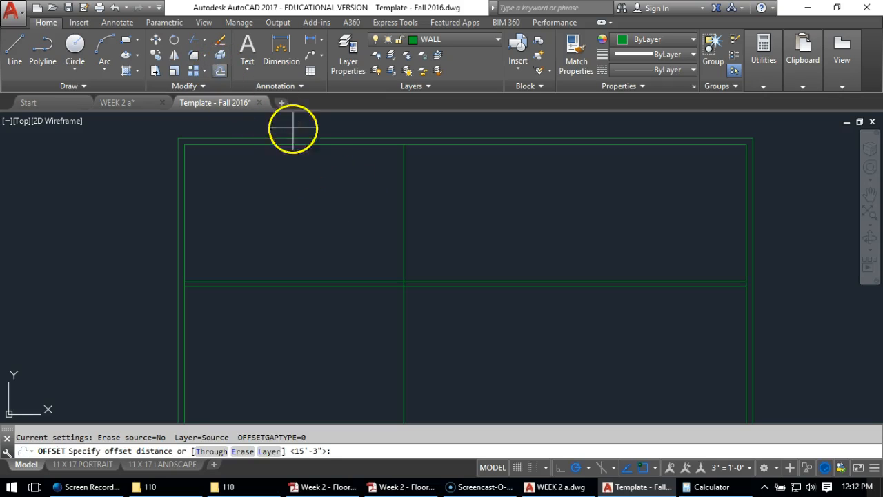
left_click(404, 281)
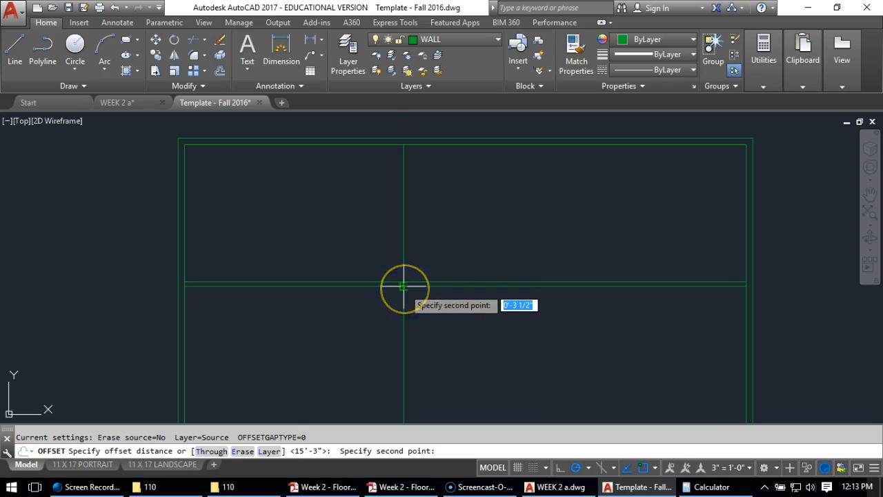
left_click(404, 286)
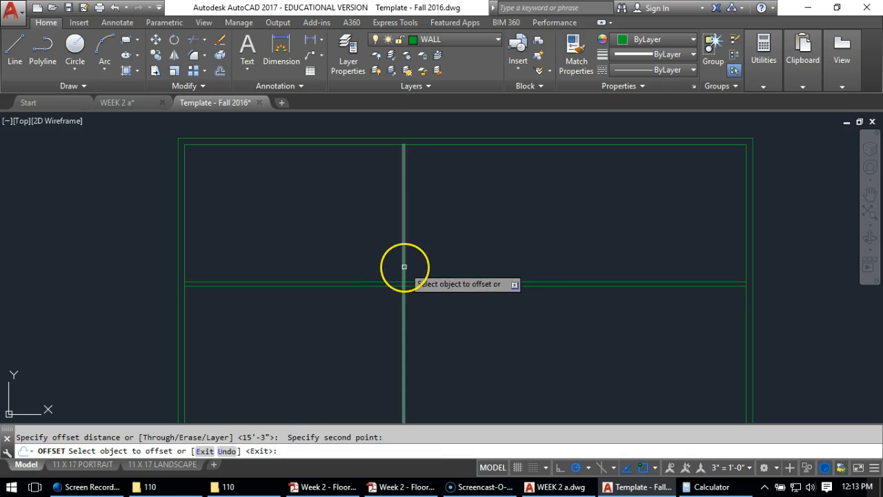
left_click(405, 266)
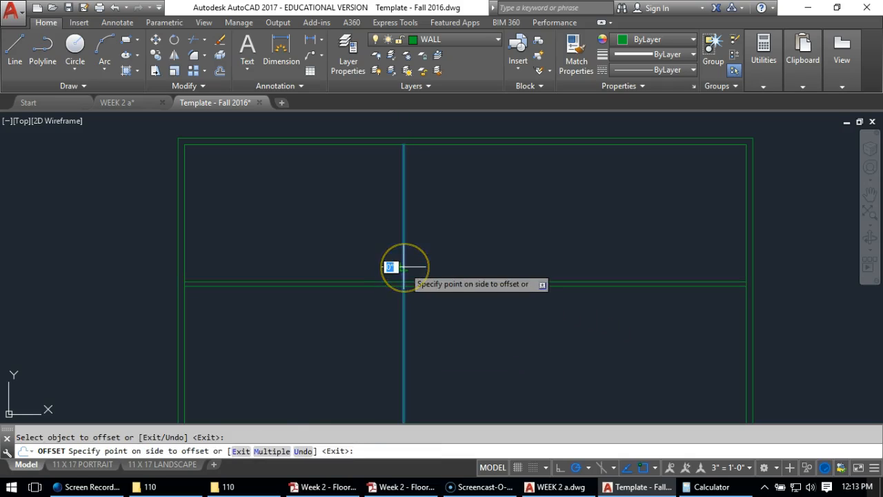
left_click(574, 261)
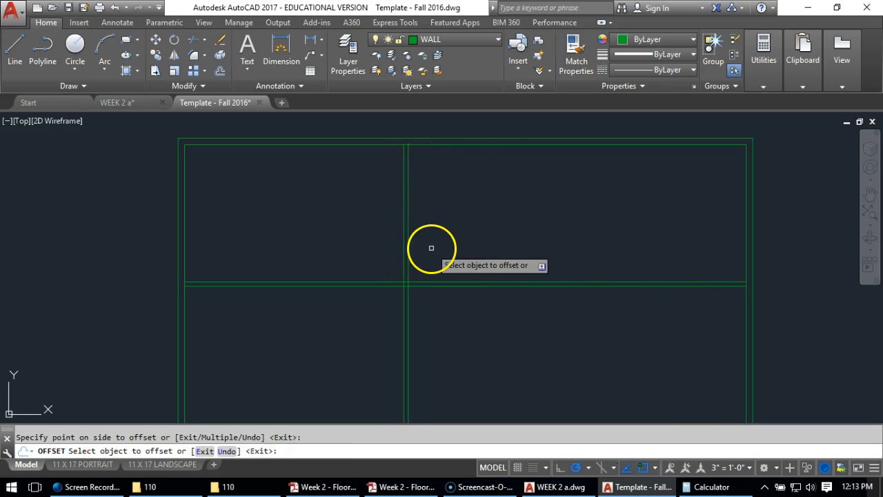
key("Return")
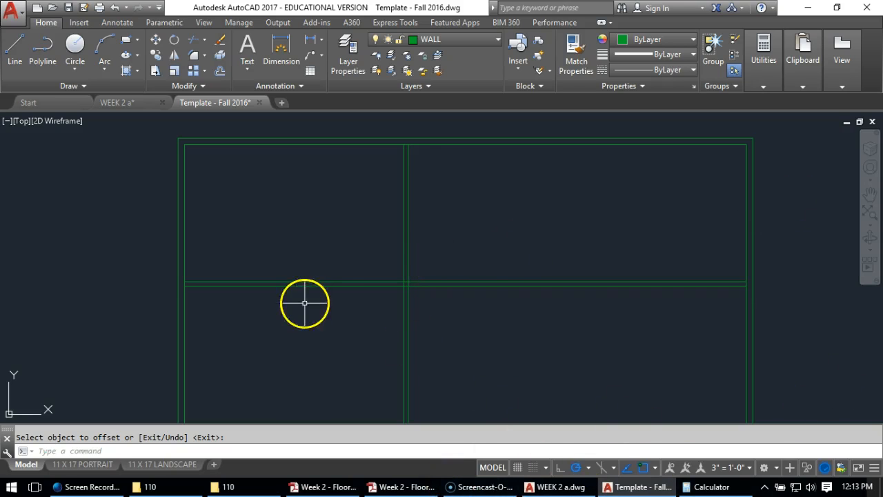
Offset the right-hand line of the vertical bedroom wall 8' to the right to start the second vertical partition
left_click(216, 74)
type("8'")
key("Return")
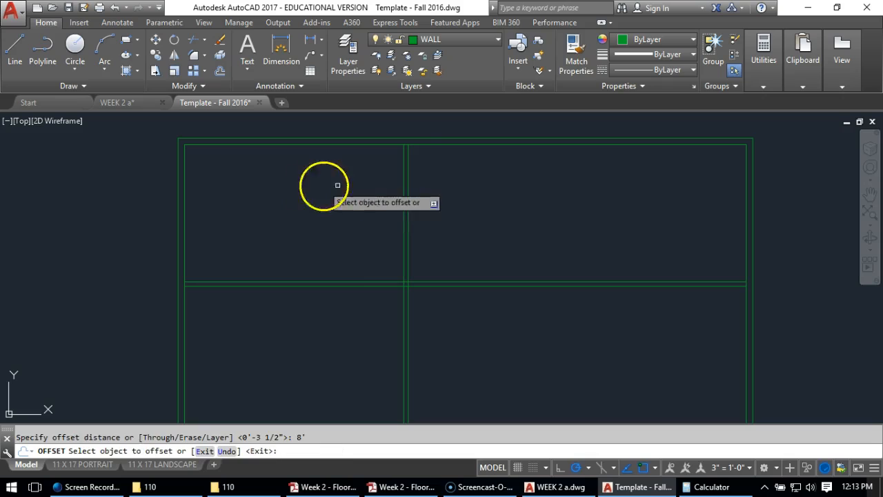
left_click(406, 200)
left_click(504, 194)
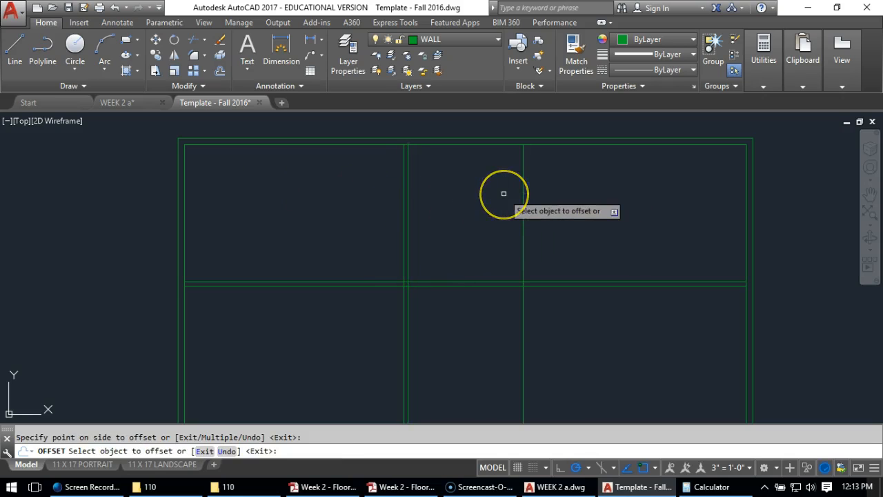
key("Return")
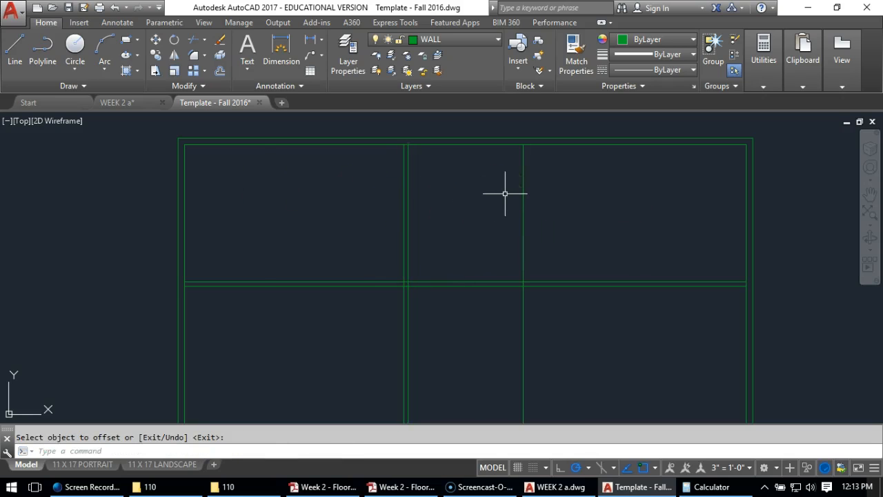
Offset the second vertical partition line 3.5" to the right to form its wall thickness
left_click(220, 72)
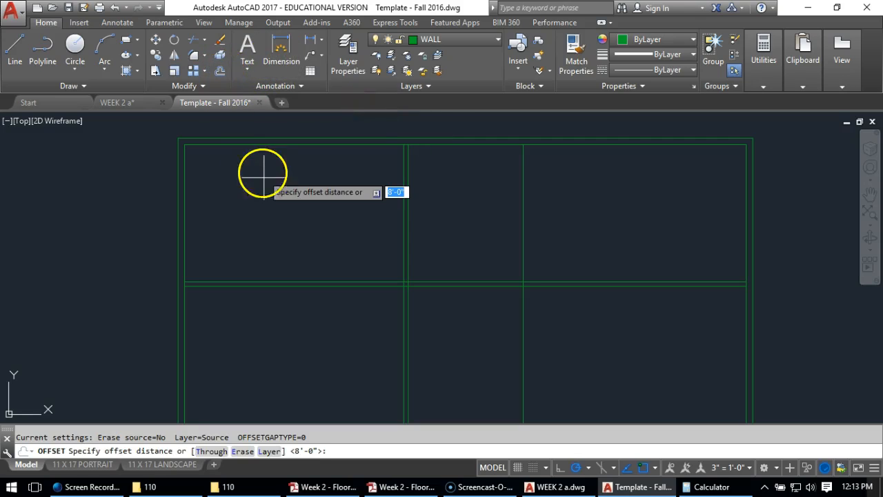
type("3.5")
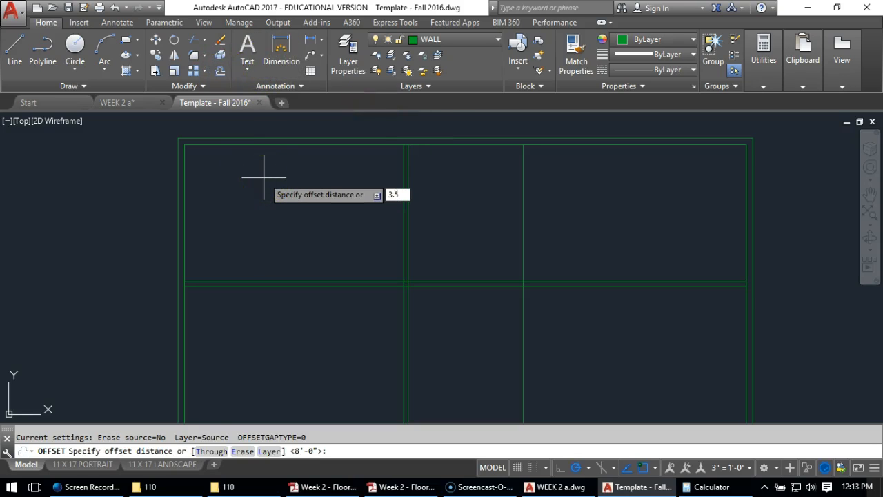
key("Return")
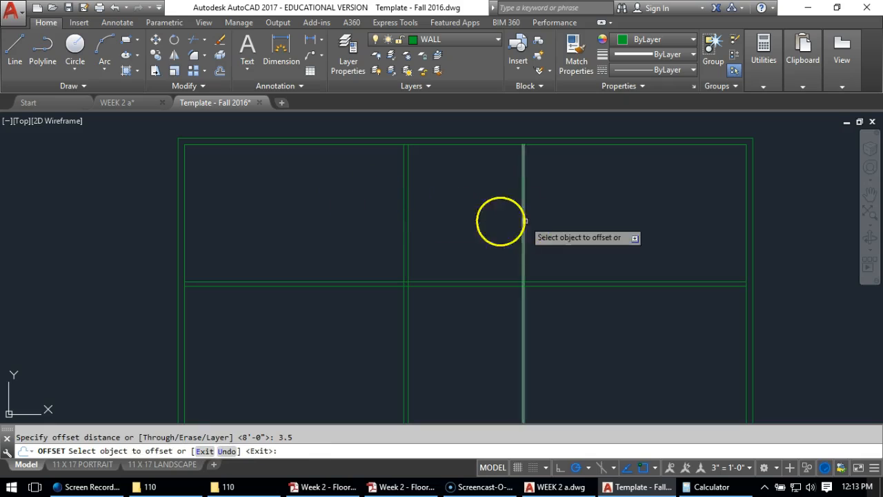
left_click(522, 221)
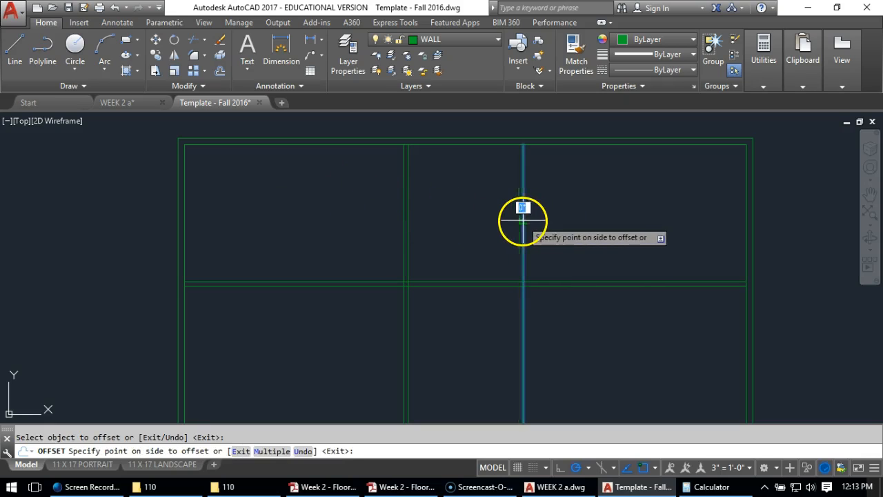
left_click(588, 225)
key("Return")
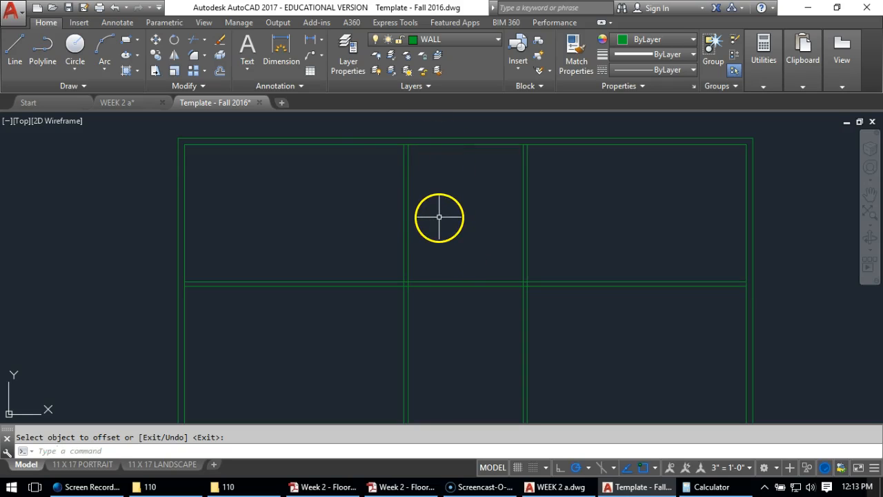
Offset the inner line of the upper exterior wall 6' downward to start another horizontal partition
left_click(219, 71)
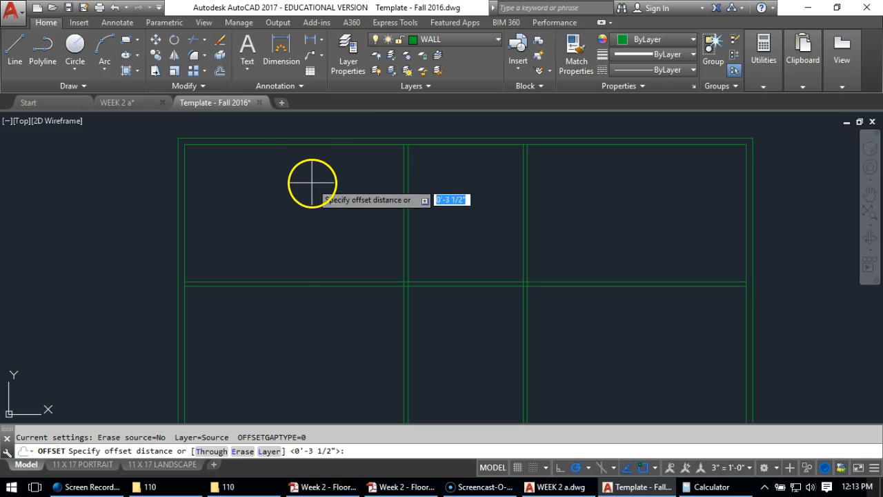
type("6'")
key("Return")
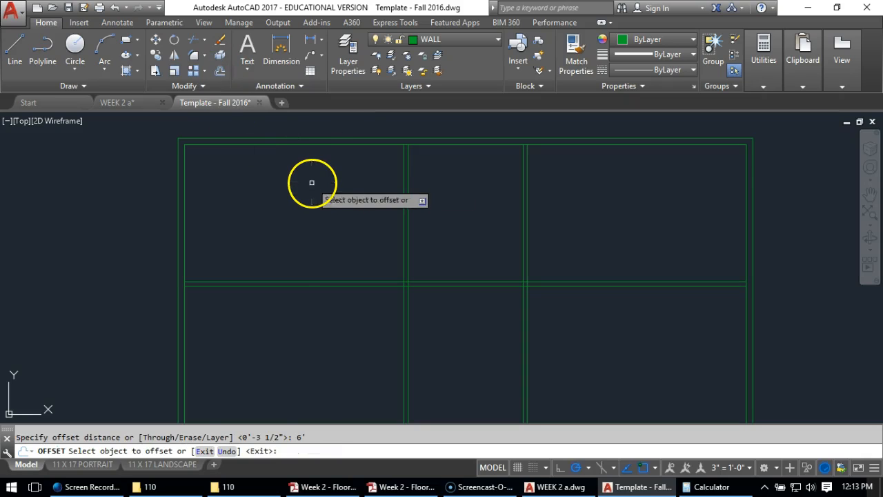
left_click(439, 144)
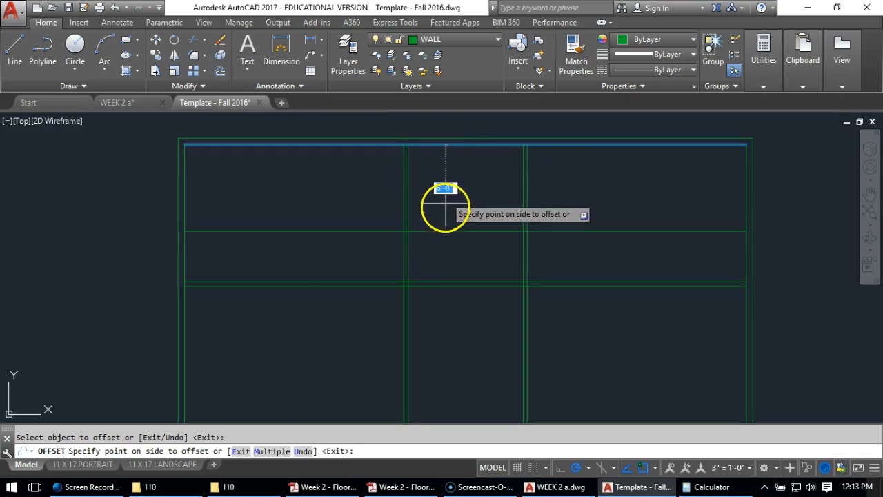
left_click(440, 238)
key("Return")
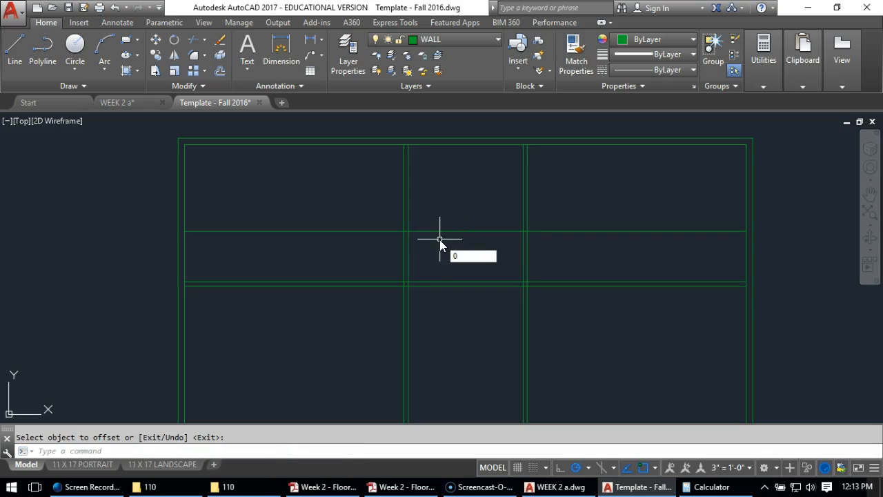
key("Escape")
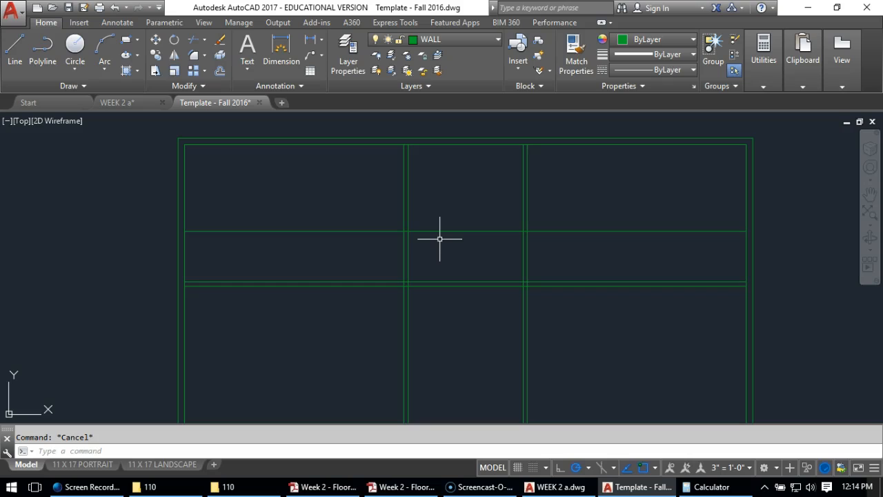
Offset the upper horizontal partition line 3.5" downward to form its wall thickness
type("O")
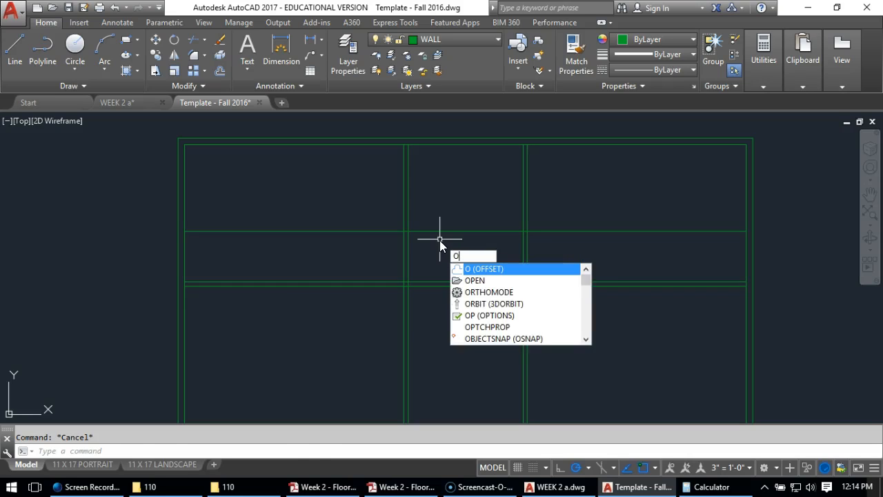
key("Return")
type("3.5")
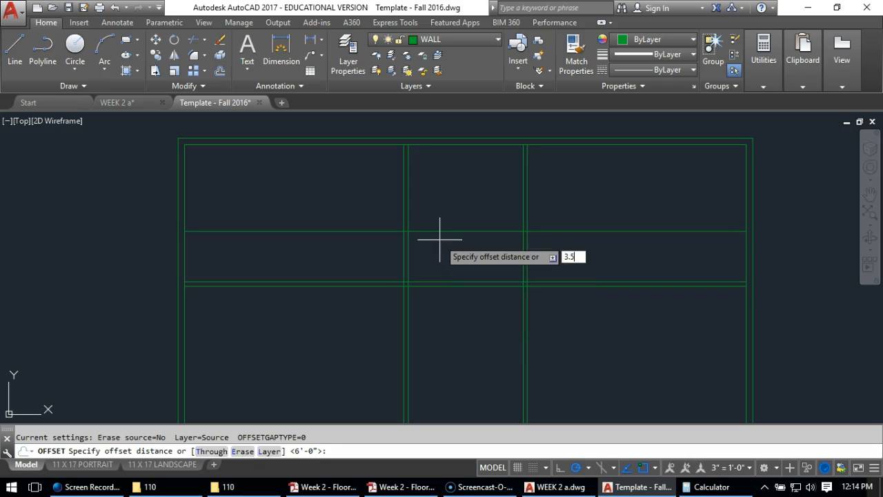
key("Return")
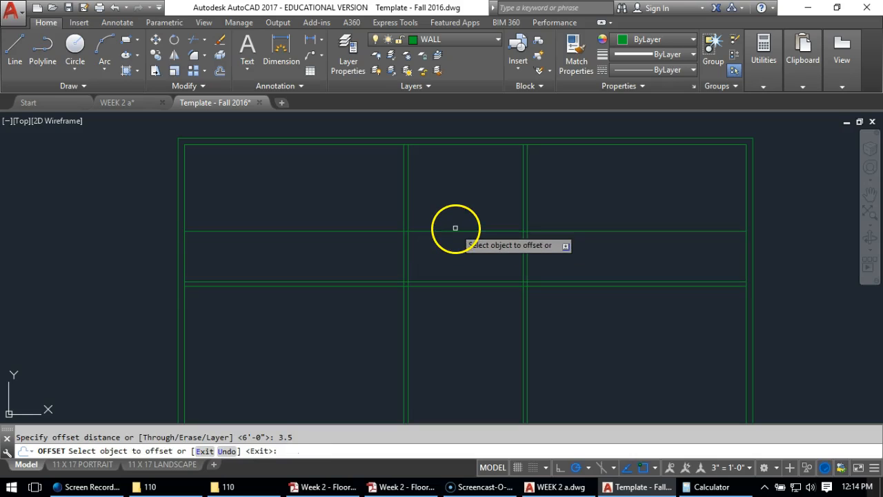
left_click(447, 231)
left_click(445, 256)
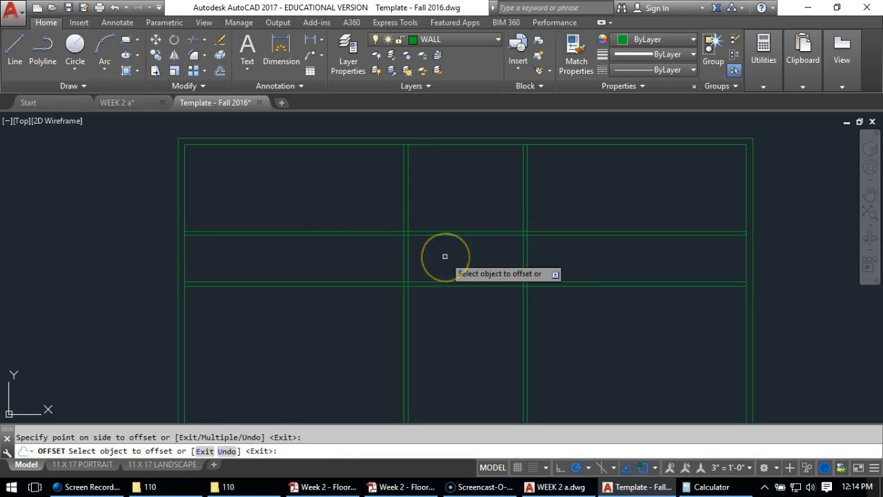
key("Return")
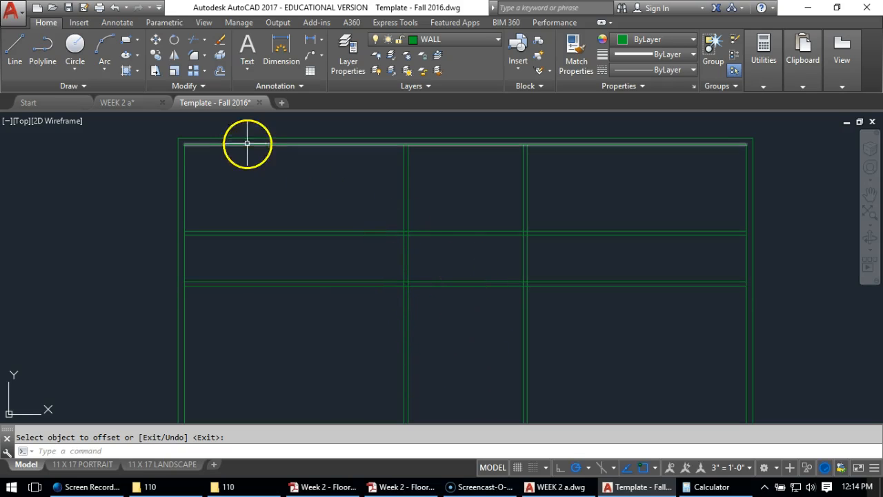
Copy both lines of the lower horizontal interior wall 3'4" straight down to form a third horizontal partition
left_click(159, 57)
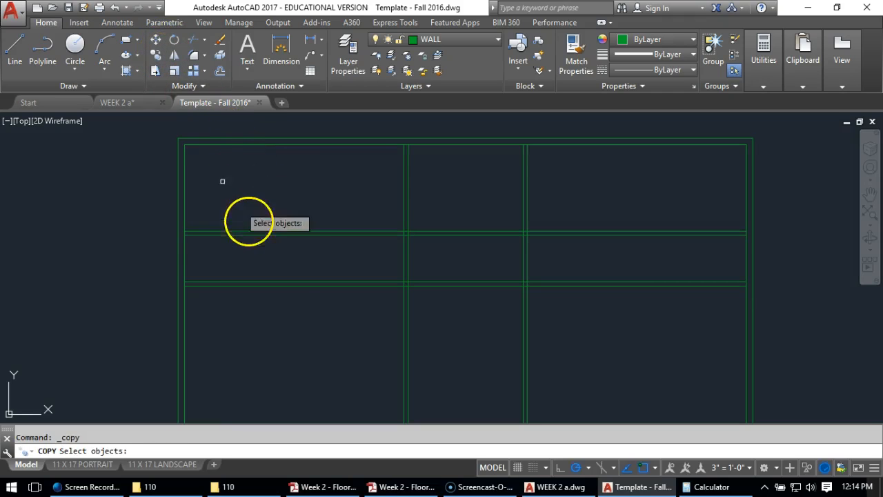
left_click(353, 257)
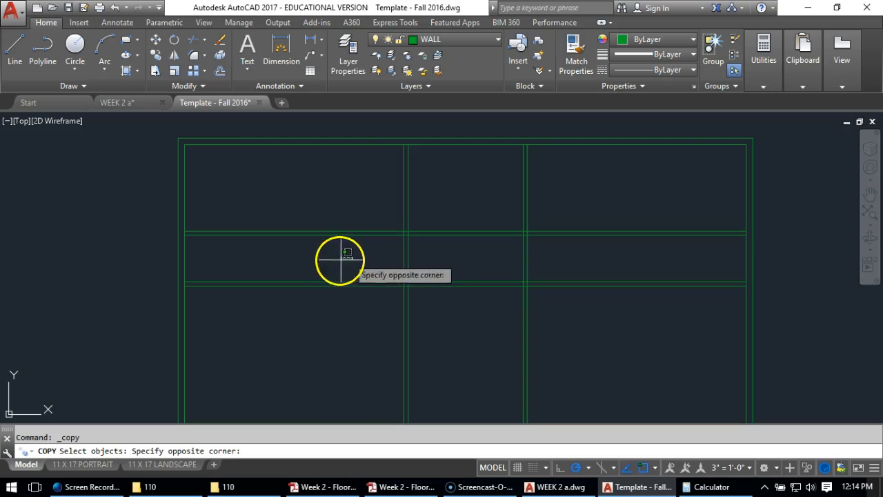
left_click(263, 305)
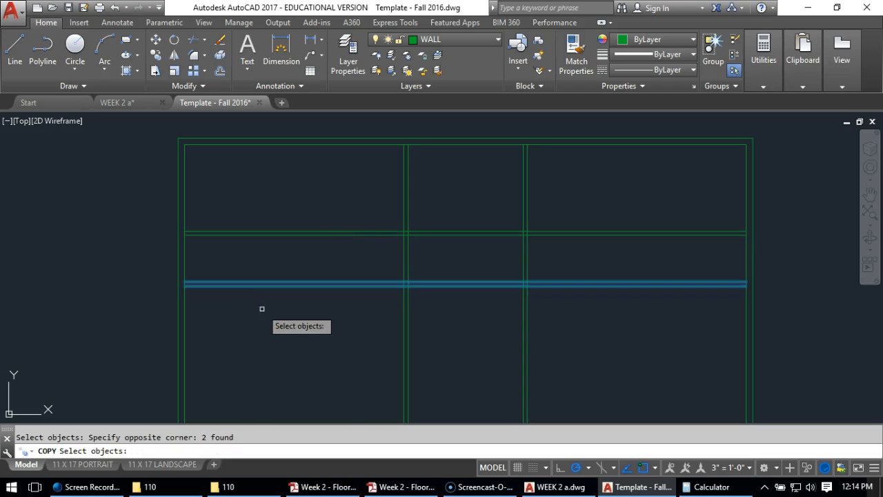
left_click(259, 313)
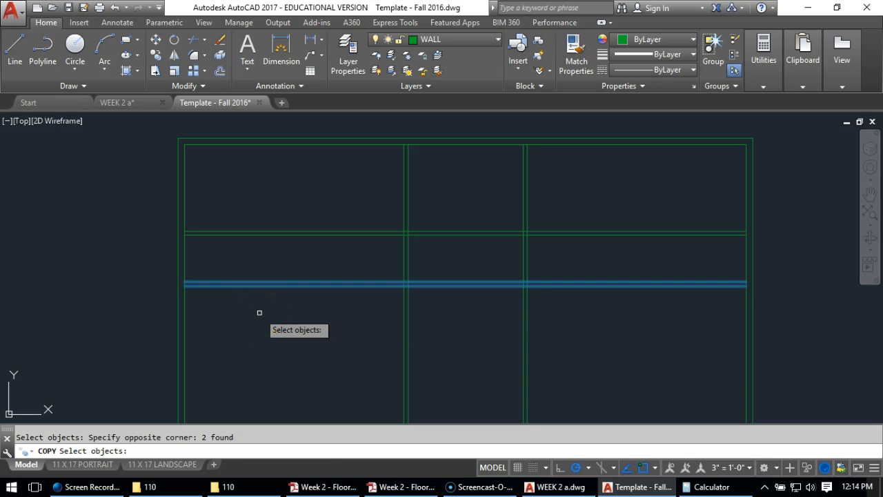
key("Return")
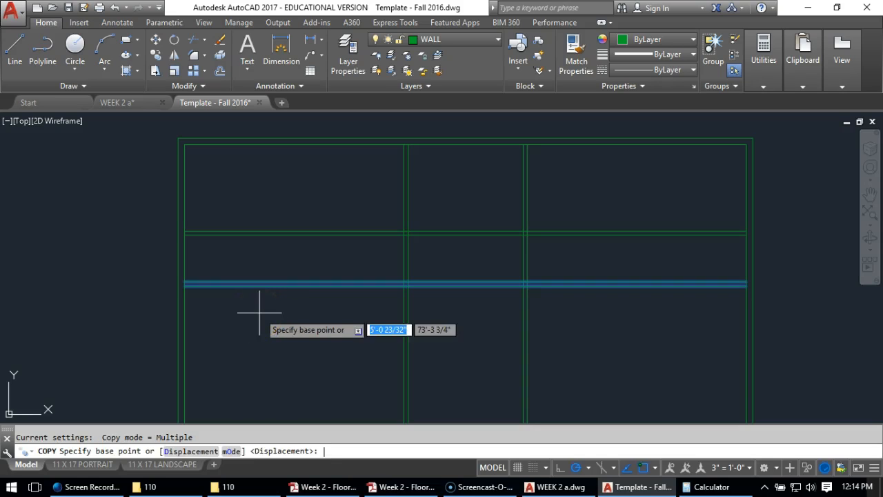
left_click(367, 259)
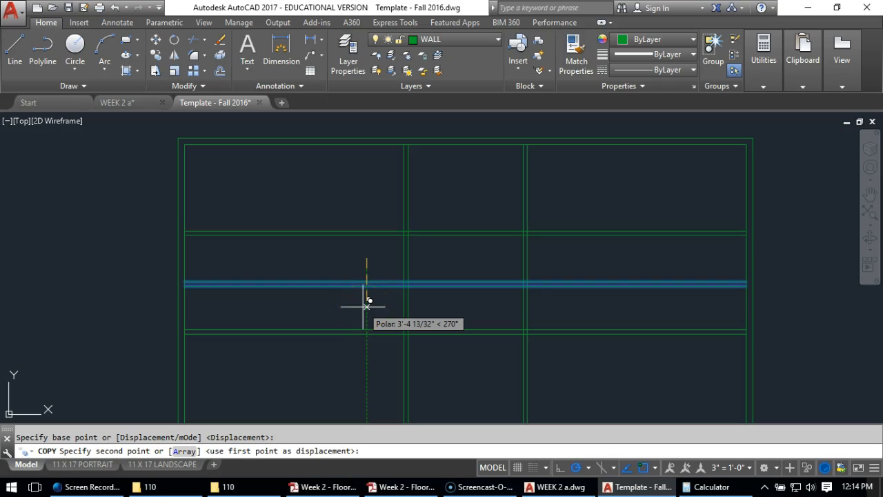
type("3'4")
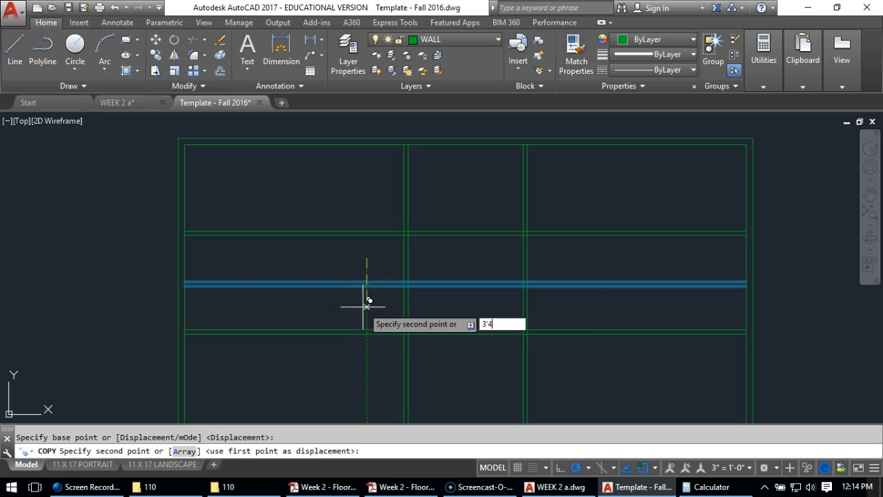
key("Return")
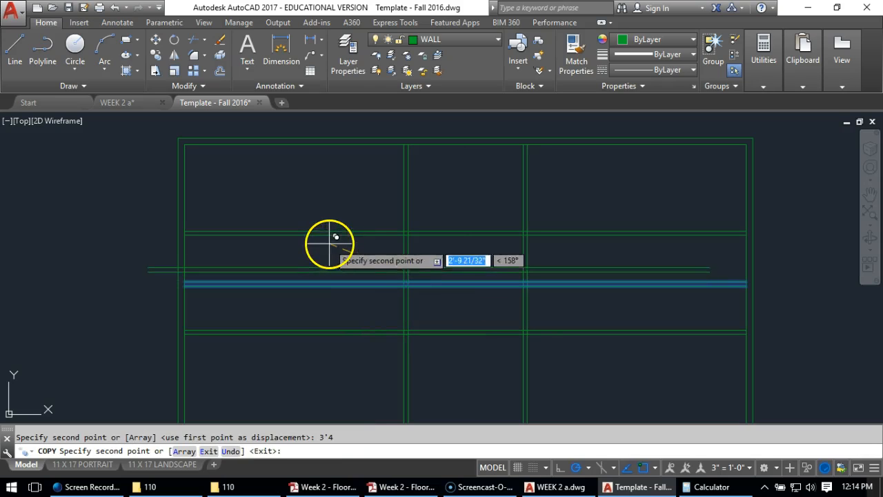
key("Return")
scroll(480, 245, "down", 2)
scroll(499, 235, "up", 2)
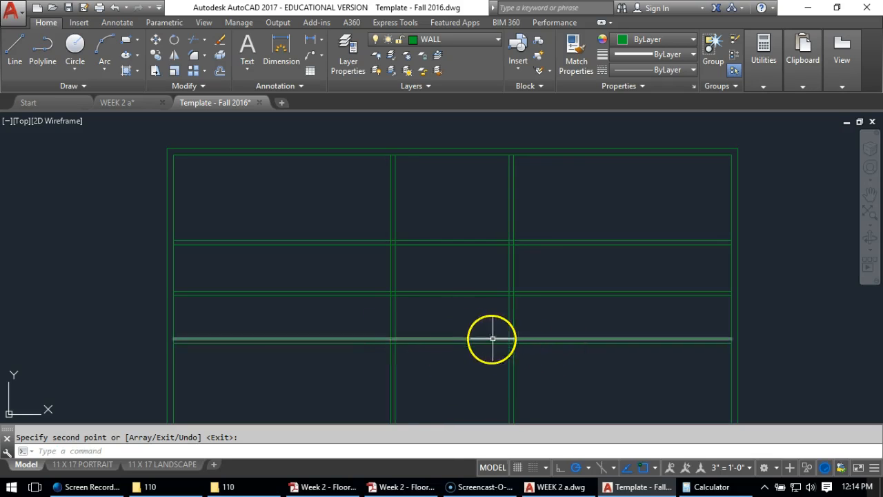
scroll(452, 334, "down", 2)
middle_click_drag(452, 334, 448, 248)
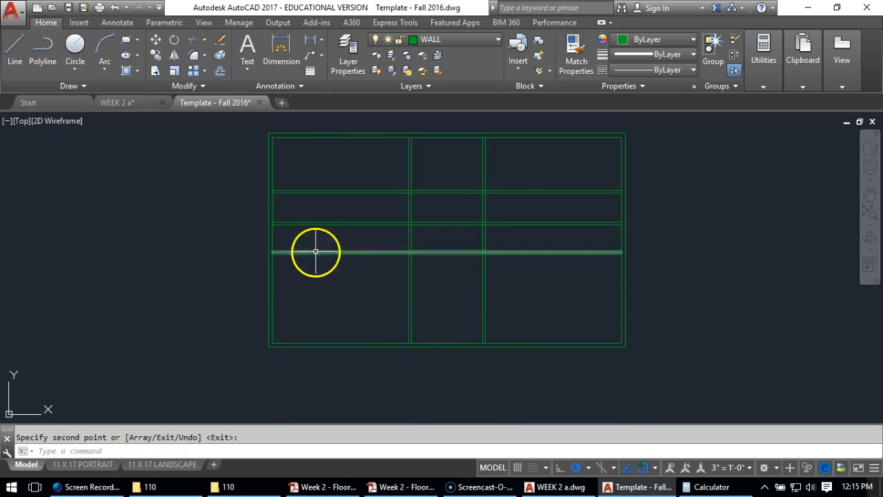
left_click(196, 58)
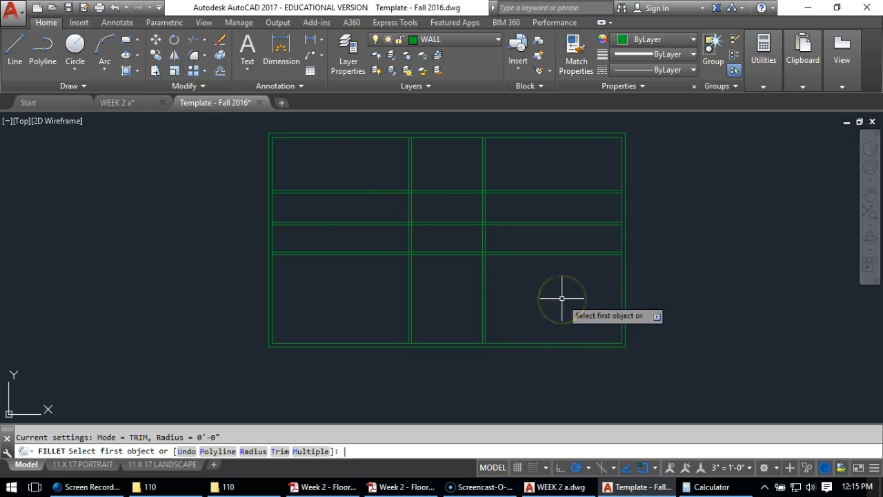
key("Return")
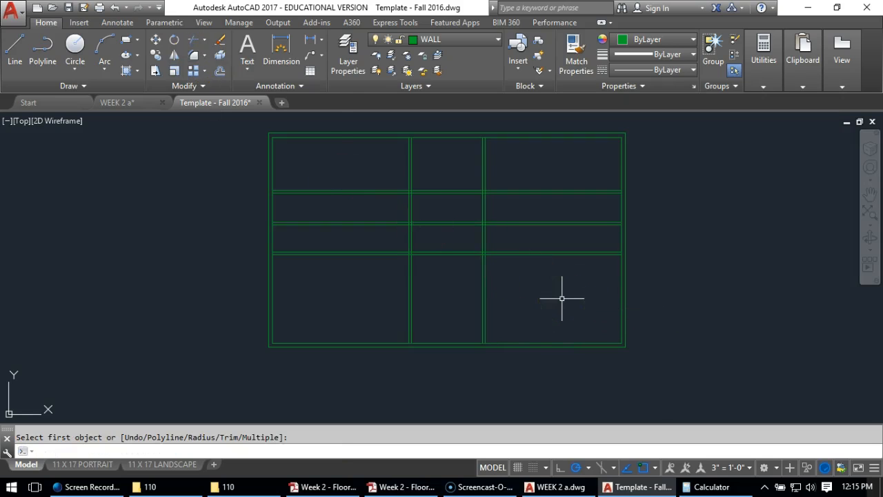
Trim off both vertical partitions below the lowest horizontal partition, using all objects as cutting edges
left_click(193, 40)
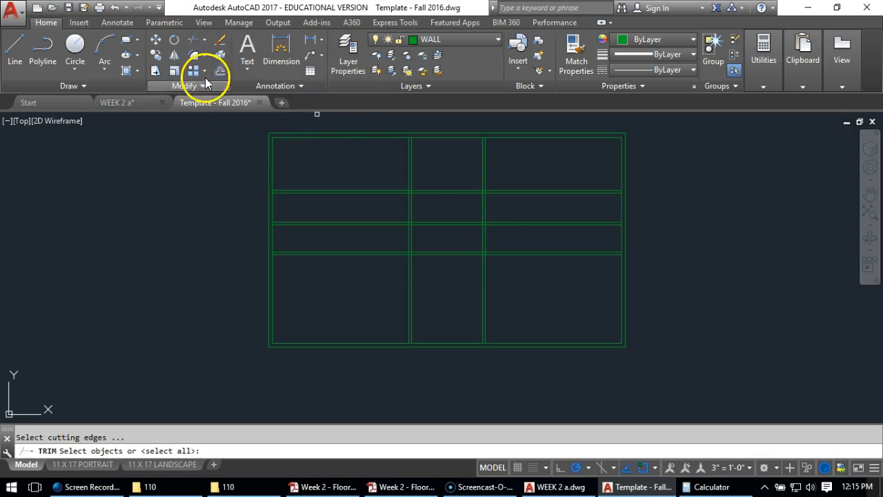
right_click(568, 295)
left_click_drag(568, 270, 326, 315)
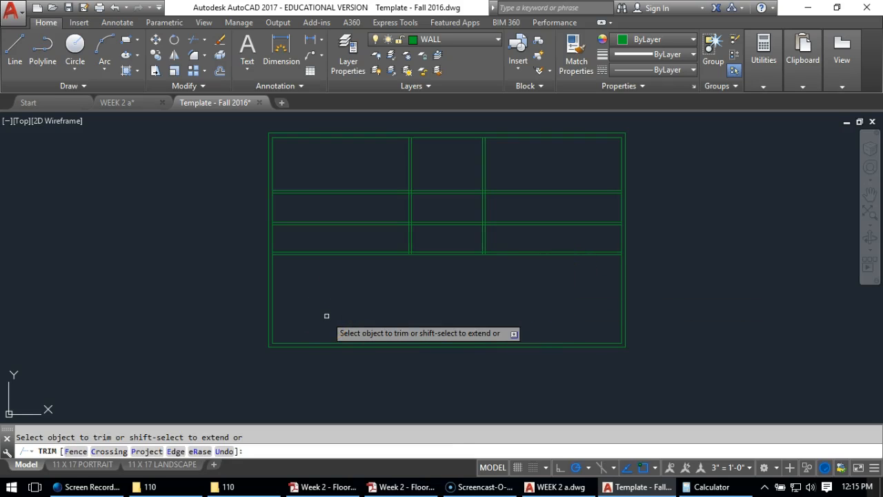
Trim away the lowest horizontal partition outside the two vertical partitions, on both the left and right sides
scroll(343, 220, "up", 4)
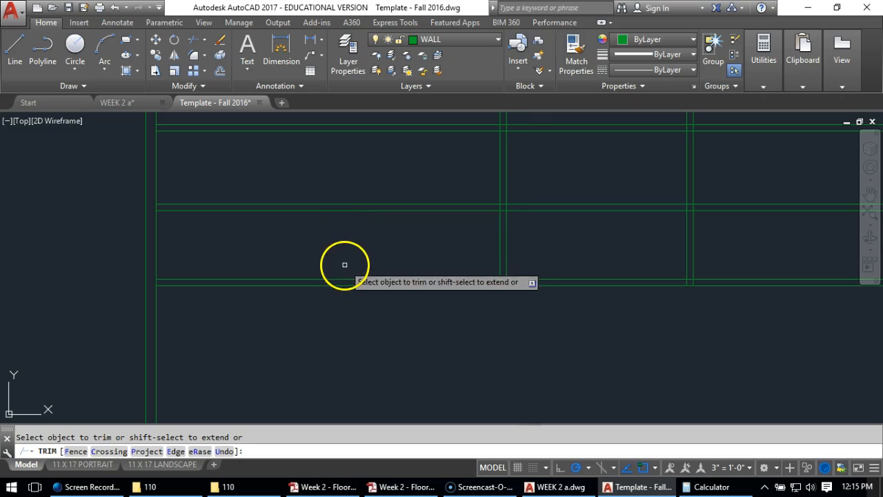
left_click(337, 285)
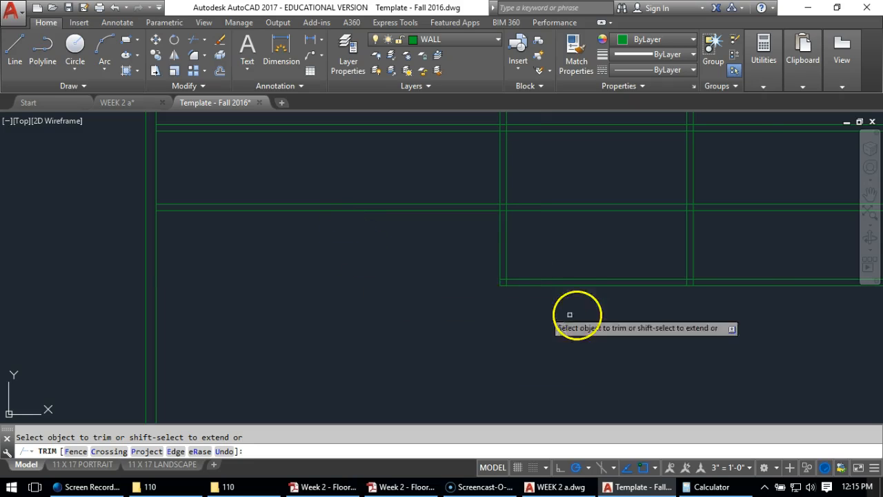
left_click(695, 284)
scroll(506, 282, "up", 4)
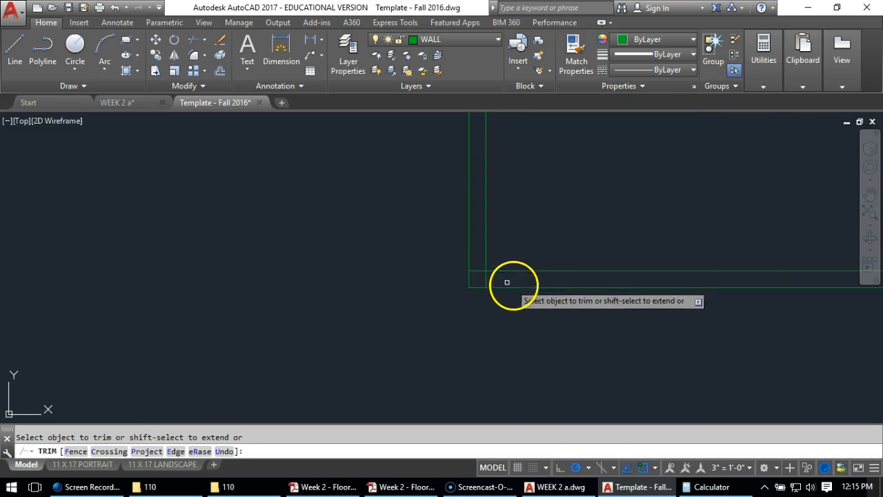
Trim out both vertical partitions between the middle and lowest horizontal partitions, leaving the lowest one as a short freestanding wall
scroll(465, 295, "down", 2)
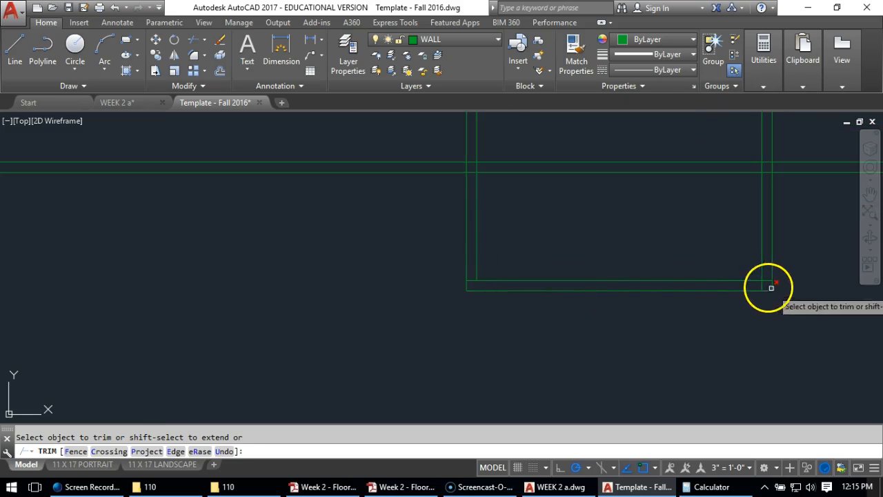
left_click(772, 255)
left_click(762, 249)
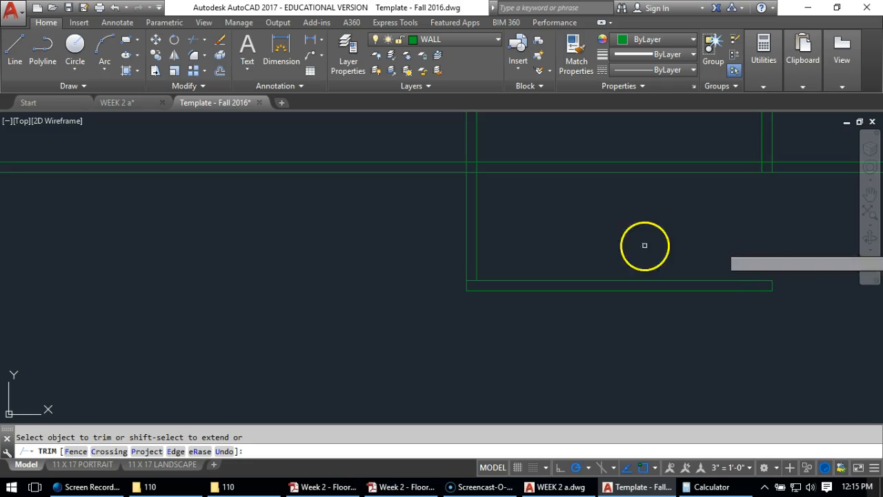
left_click(467, 240)
left_click(476, 241)
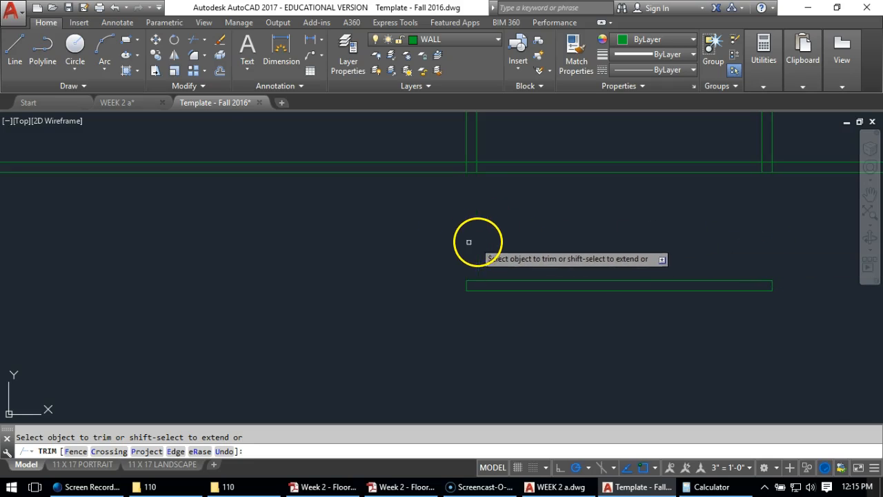
Trim out the middle horizontal partition between the two vertical partitions and clean up the two resulting wall corners
scroll(438, 258, "down", 4)
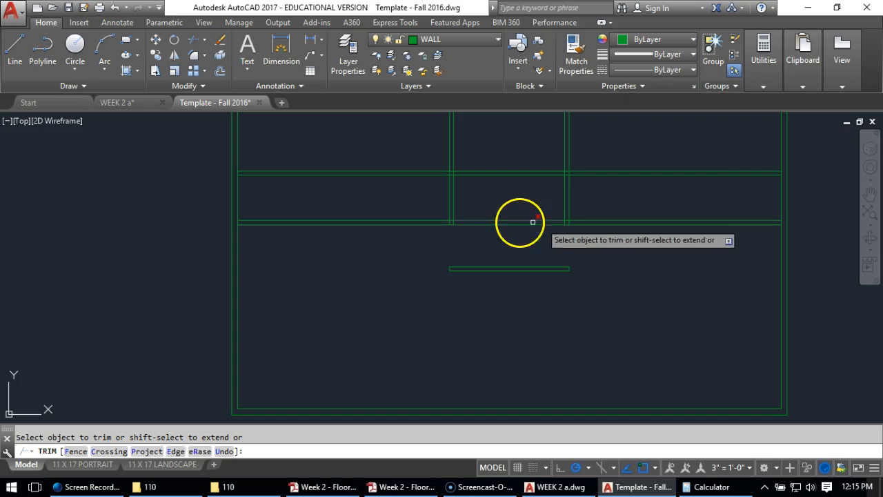
middle_click_drag(520, 199, 524, 244)
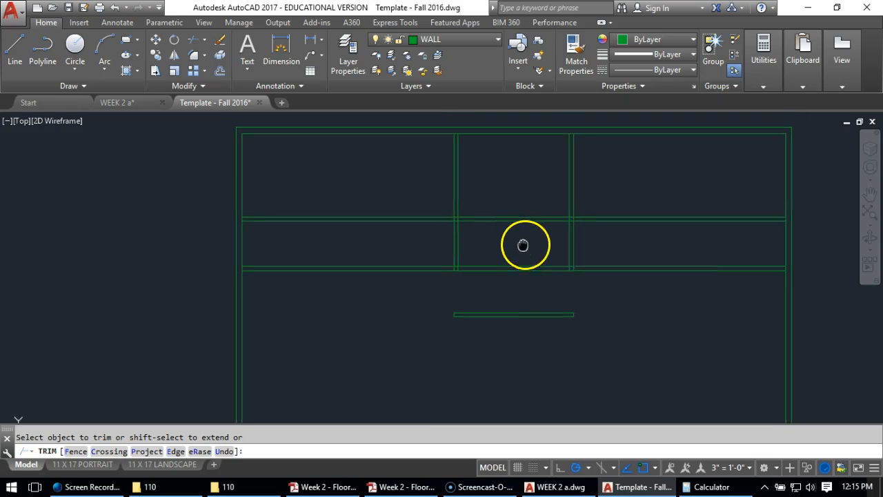
left_click(490, 268)
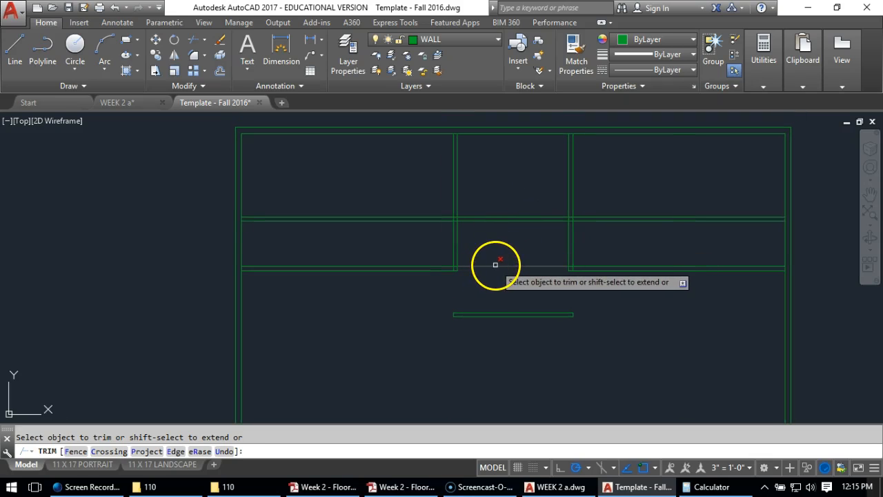
scroll(445, 287, "up", 5)
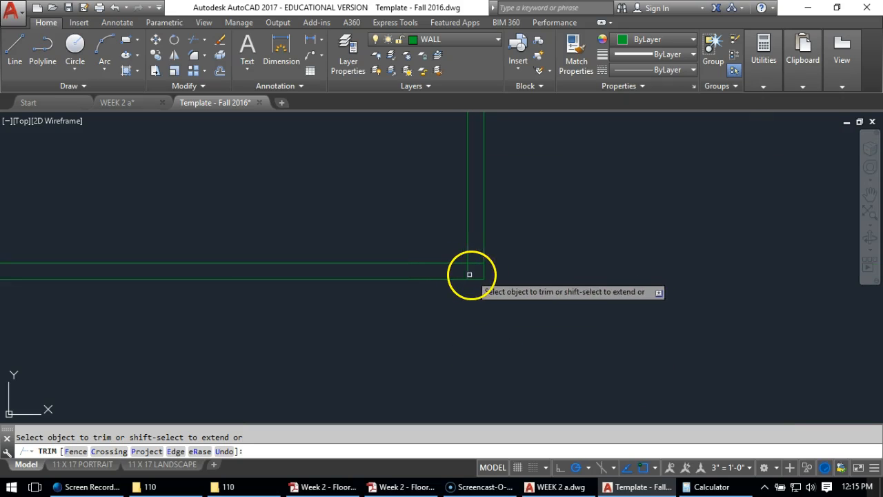
left_click(475, 262)
scroll(434, 266, "down", 4)
scroll(667, 265, "up", 3)
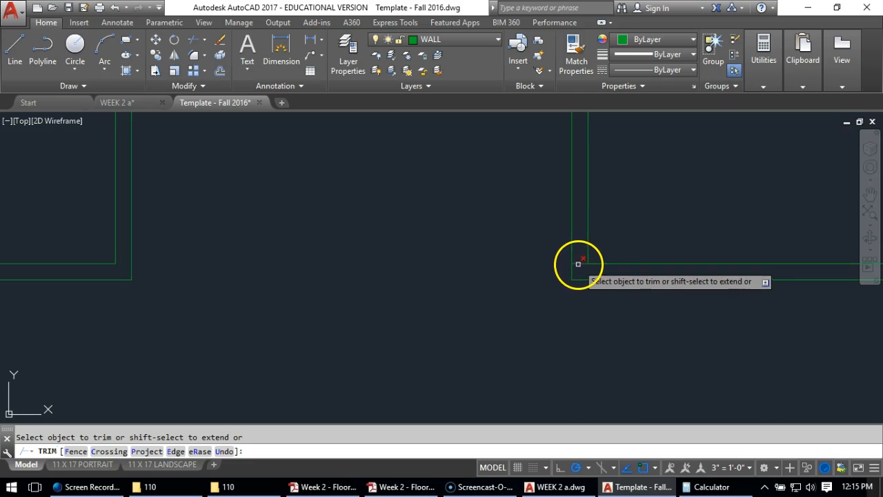
scroll(621, 266, "down", 4)
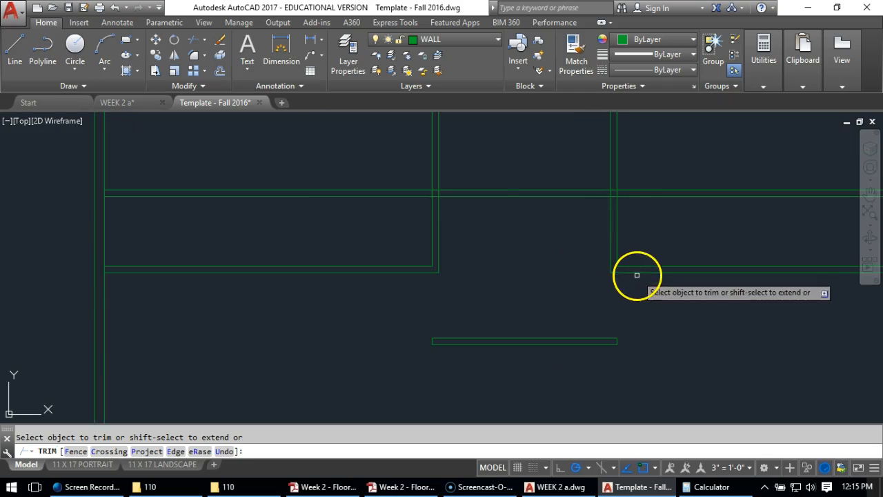
Trim away the upper horizontal partition on both outer sides of the vertical partitions, keeping only the part between them
left_click(384, 208)
left_click(347, 166)
left_click(687, 179)
left_click(666, 218)
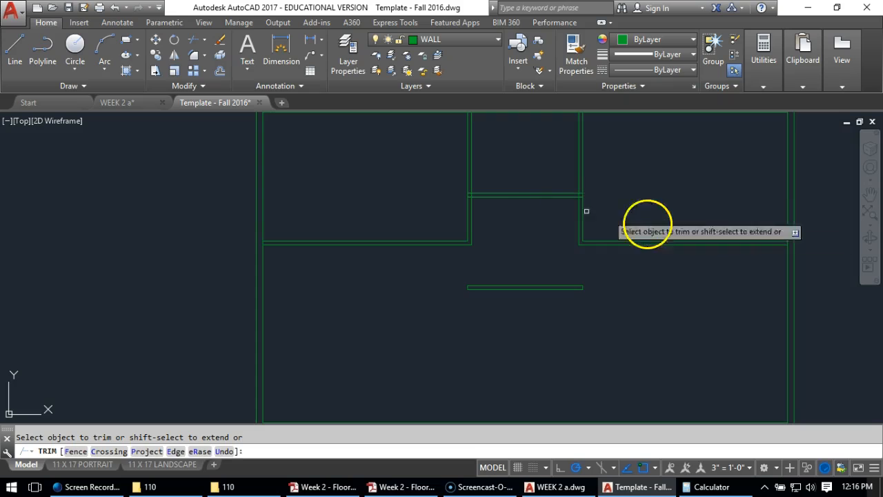
Clean up both T-junctions where the upper horizontal partition meets the vertical partitions by trimming the overlapping line segments
scroll(444, 197, "up", 4)
left_click(528, 196)
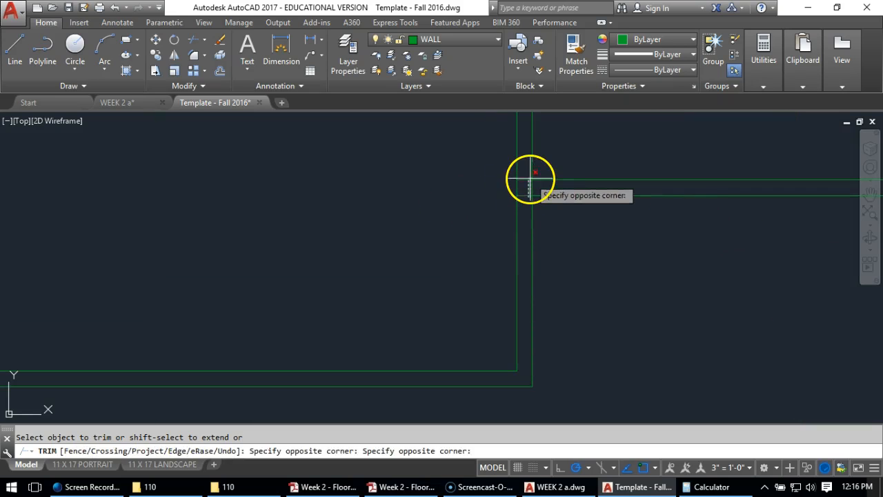
left_click(528, 179)
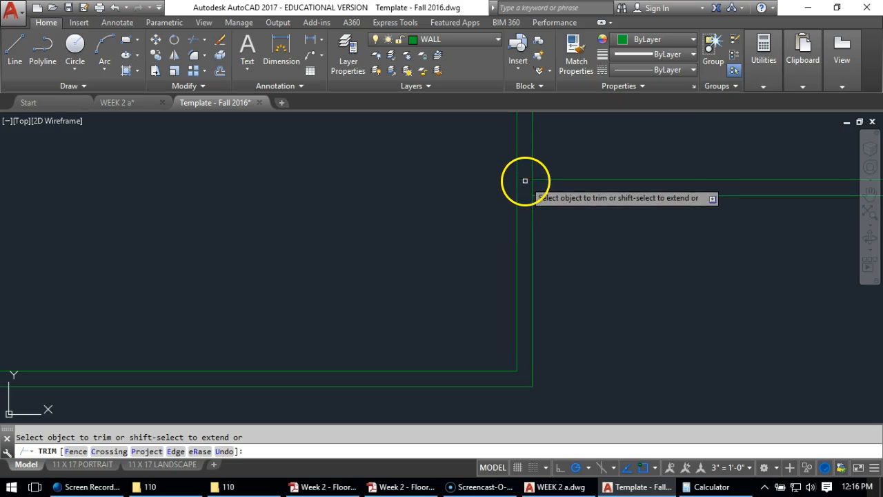
scroll(599, 209, "down", 2)
scroll(602, 187, "up", 2)
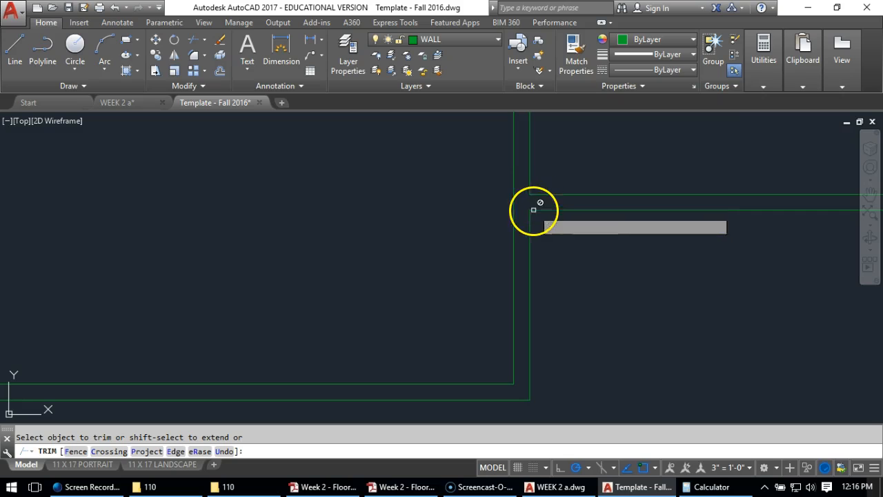
middle_click_drag(694, 240, 270, 239)
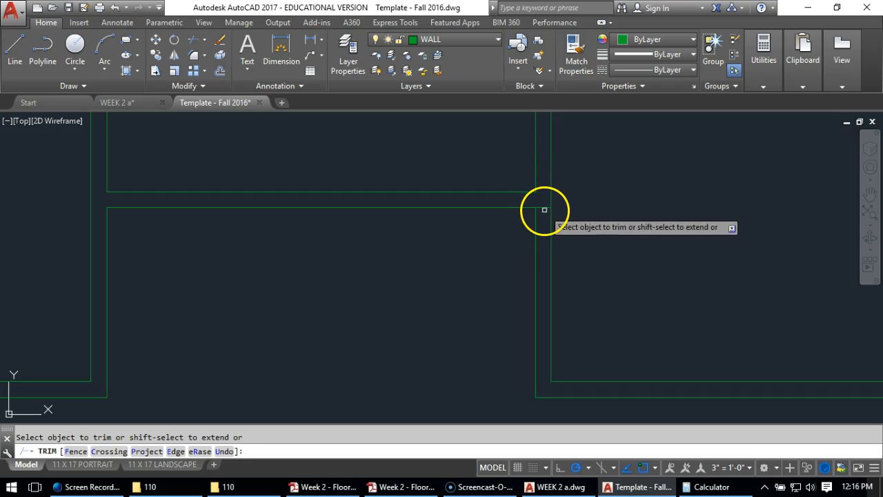
key("Escape")
scroll(559, 235, "down", 7)
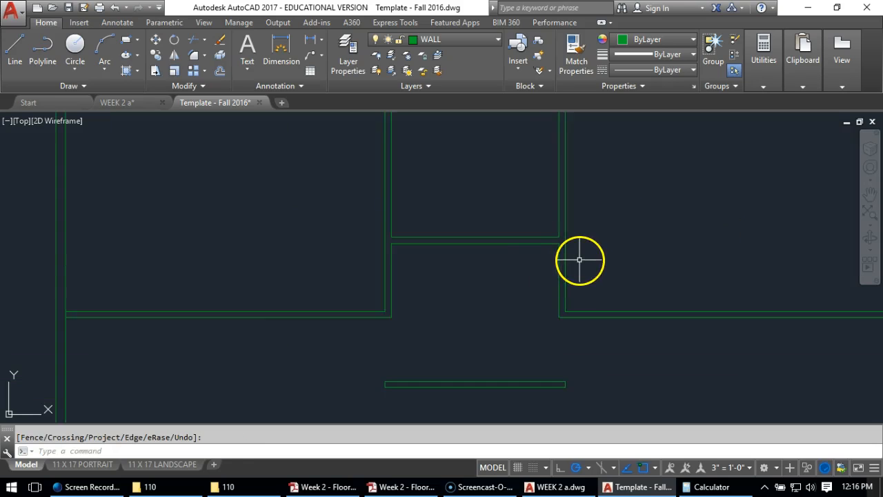
Trim the inner exterior wall lines between the partition lines to open the T-junctions at the upper, right and left exterior walls
scroll(526, 206, "up", 8)
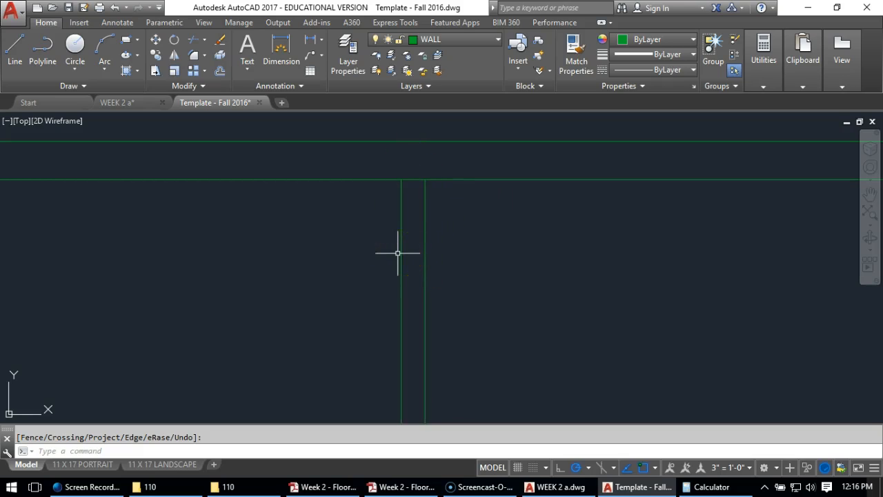
left_click(190, 41)
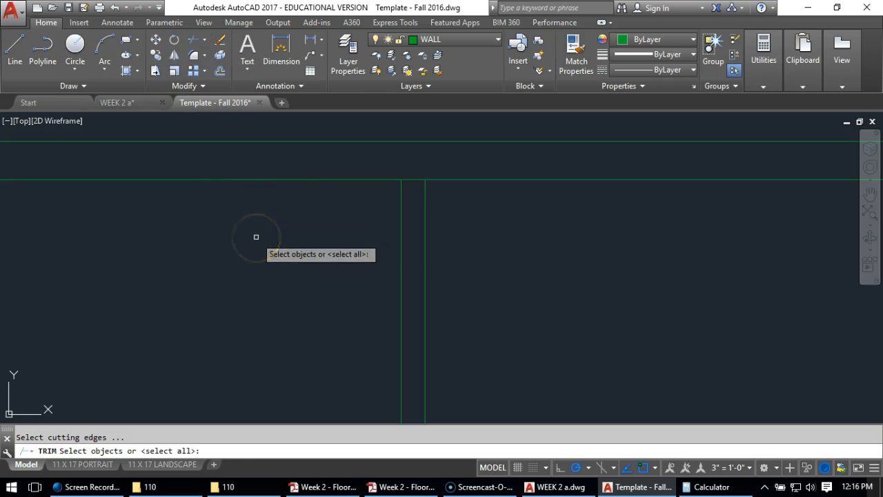
key("Return")
scroll(312, 259, "down", 4)
scroll(312, 259, "down", 2)
scroll(508, 238, "up", 2)
scroll(510, 242, "down", 2)
scroll(641, 378, "up", 4)
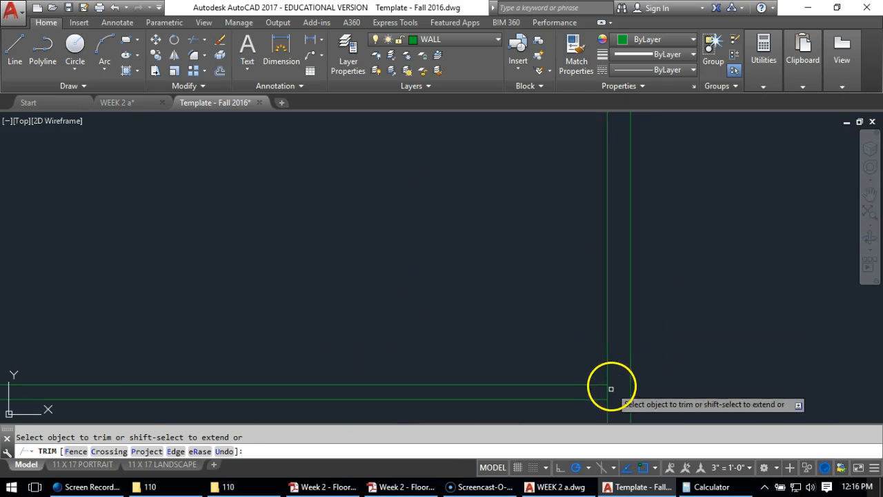
scroll(609, 388, "down", 3)
scroll(320, 274, "up", 8)
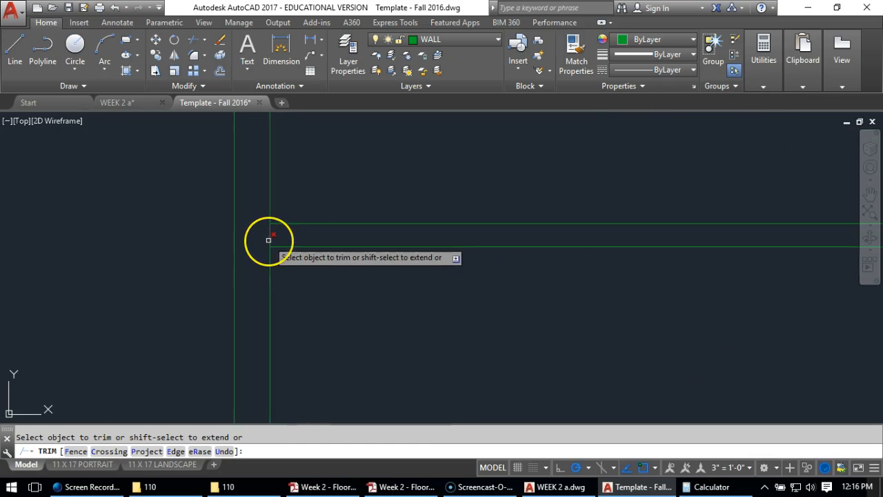
key("Return")
scroll(321, 245, "down", 8)
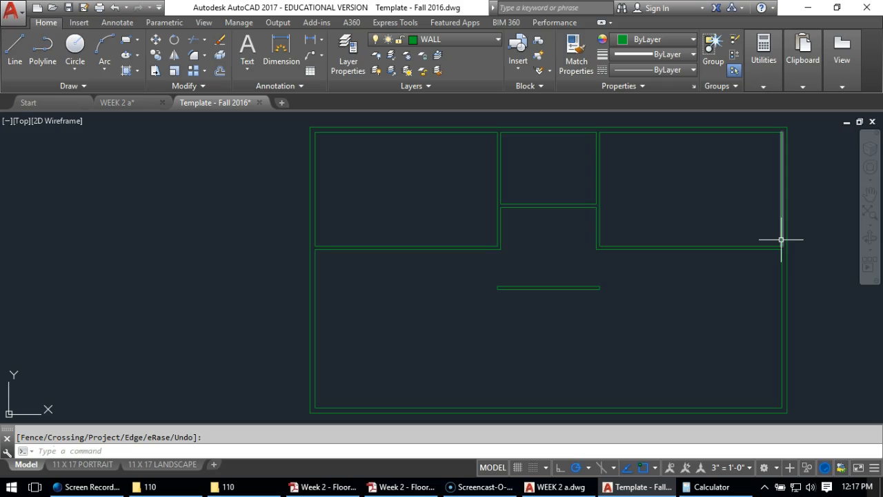
Consult the dimensioned floor plan PDF, and in AutoCAD draw a vertical reference line down from the lower exterior wall's inside right corner
left_click_drag(882, 76, 524, 4)
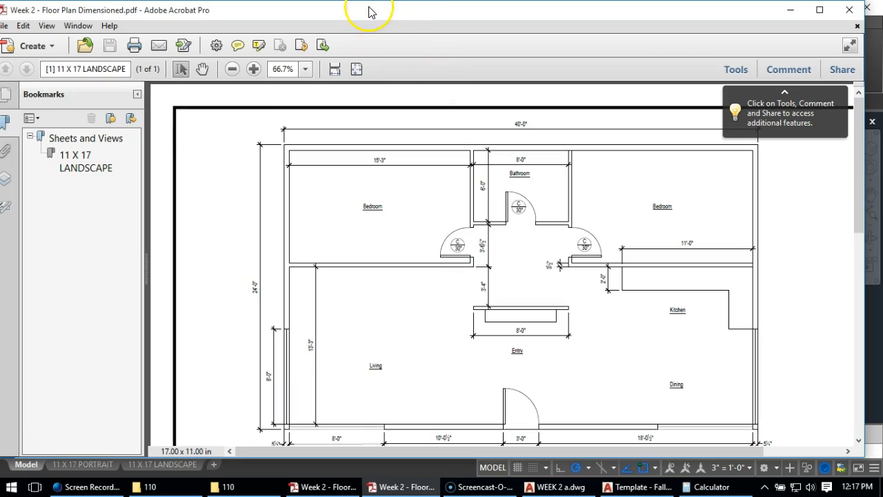
left_click_drag(369, 8, 882, 68)
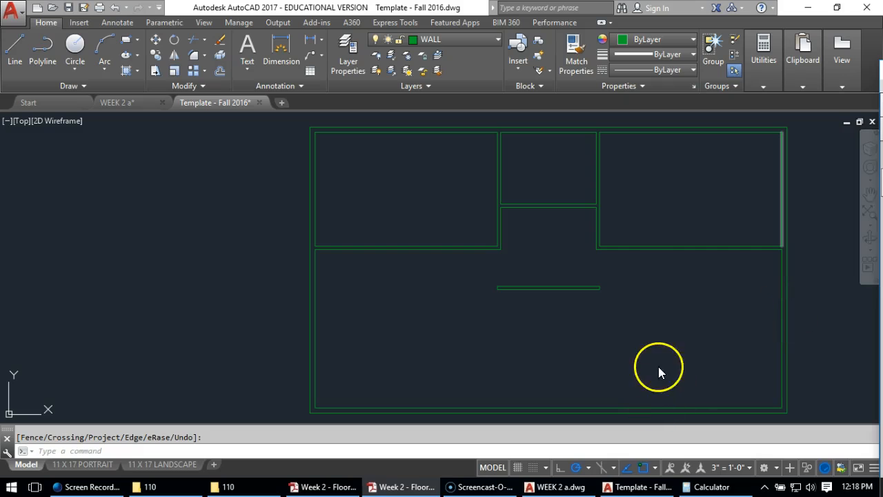
left_click(561, 366)
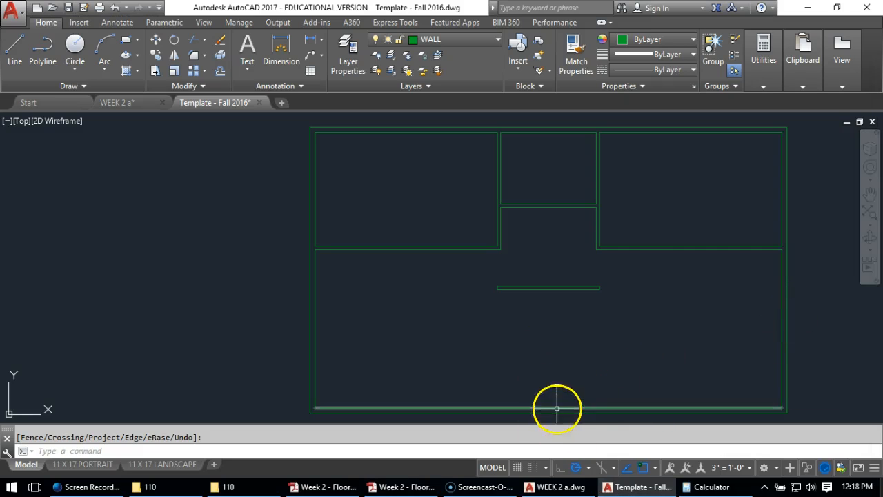
middle_click_drag(546, 340, 450, 257)
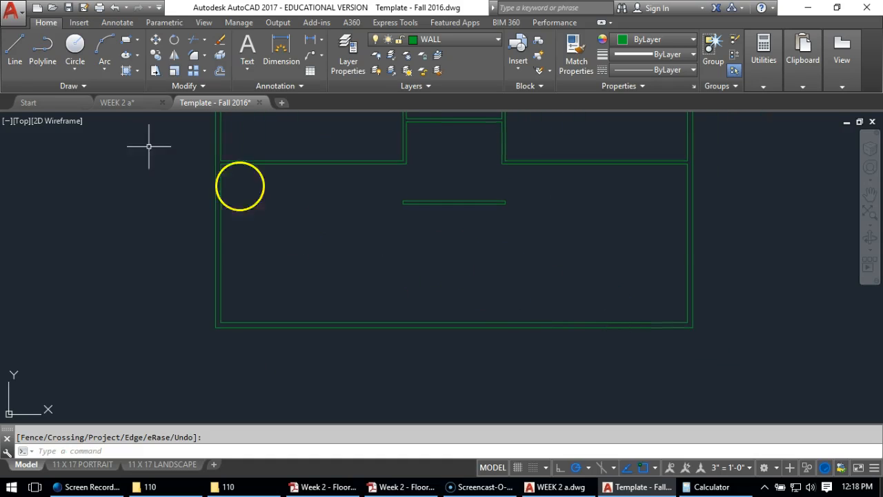
left_click(13, 49)
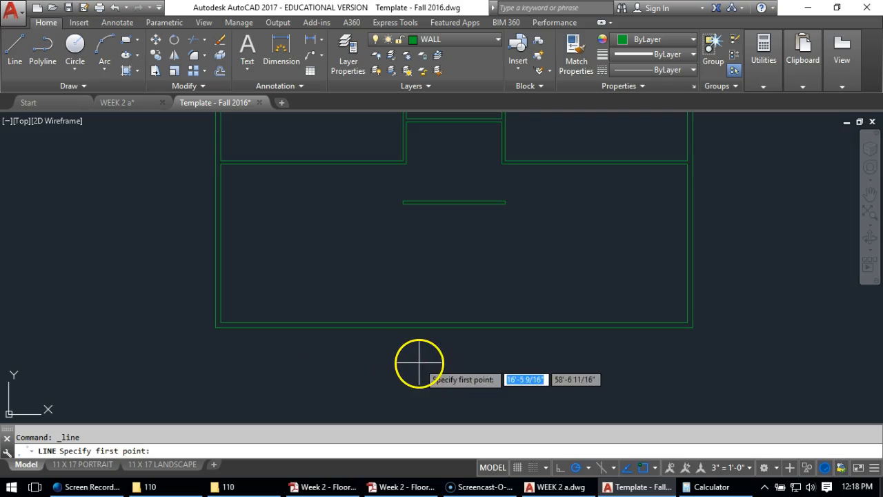
left_click(693, 329)
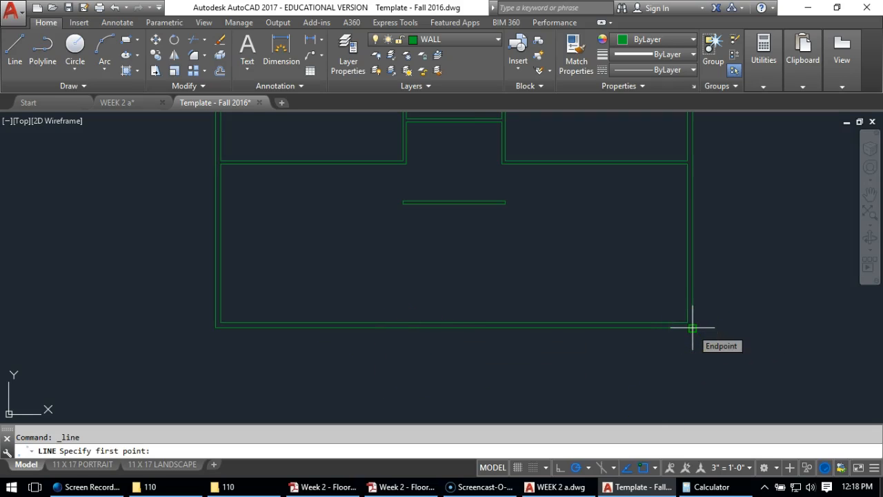
left_click(688, 322)
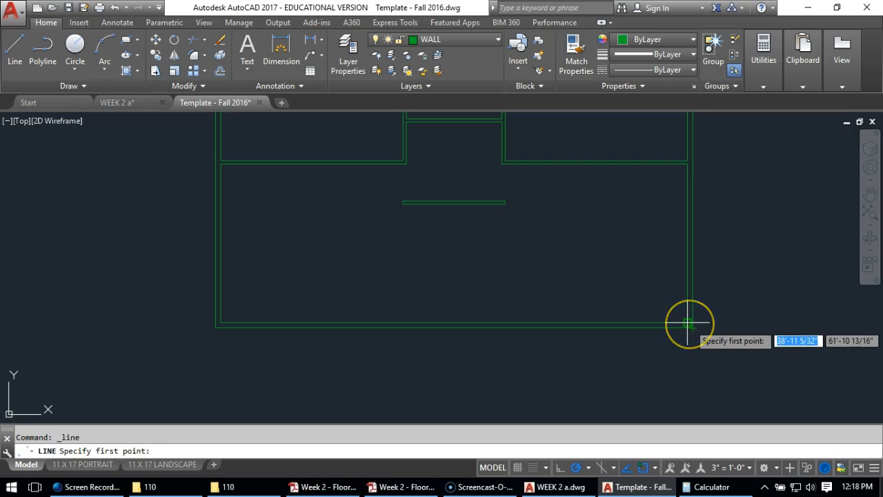
left_click(687, 366)
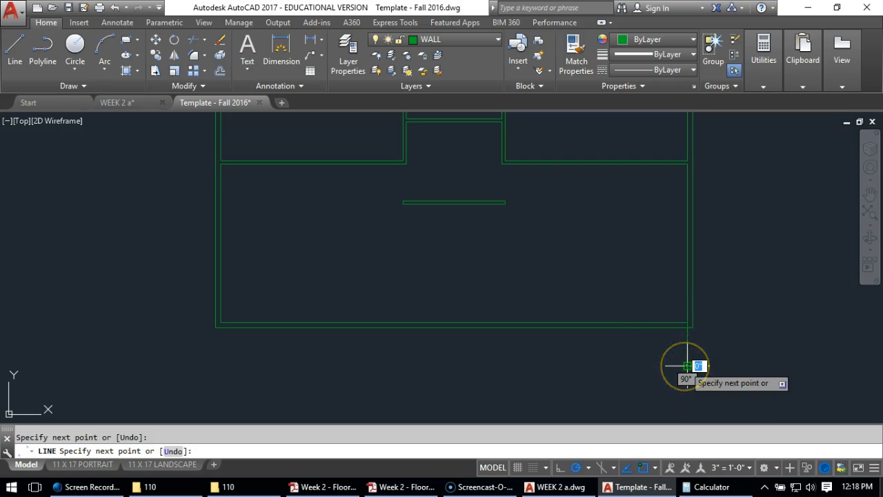
key("Return")
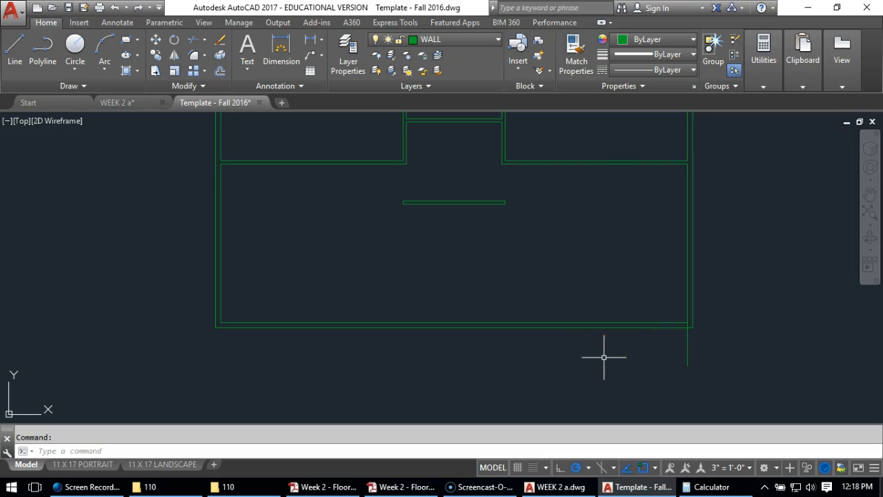
key("Escape")
Offset the vertical reference line 18'-0 1/2" to the left along the lower exterior wall to locate the entry door's right jamb
left_click(221, 71)
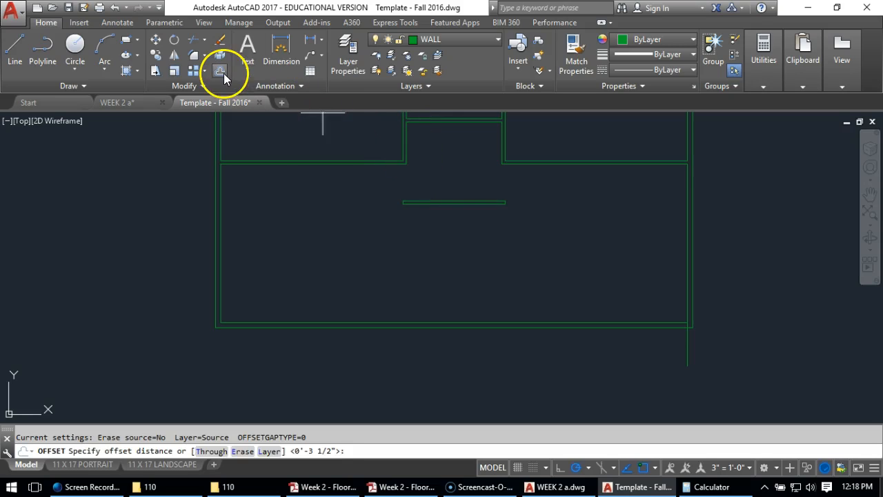
type("18'0.5")
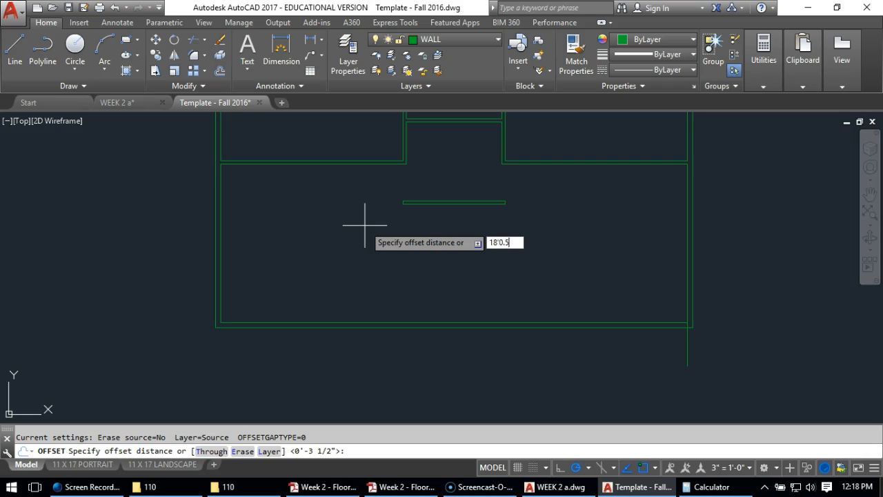
key("Return")
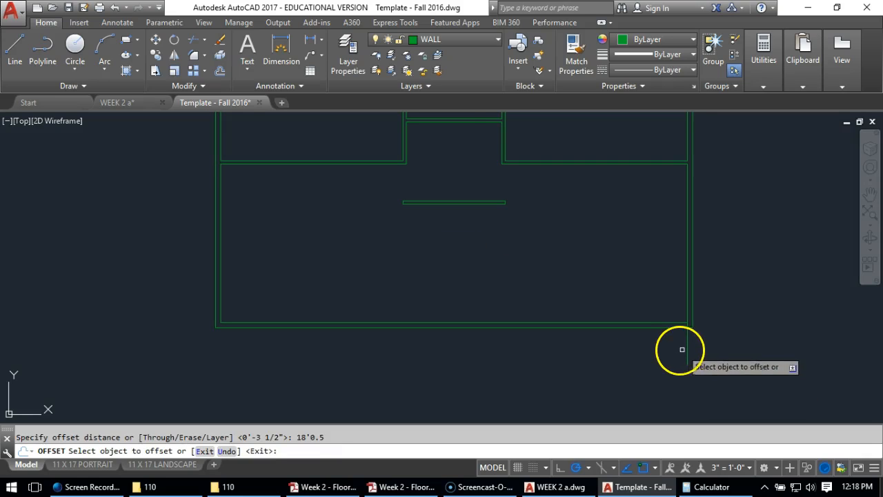
left_click(686, 353)
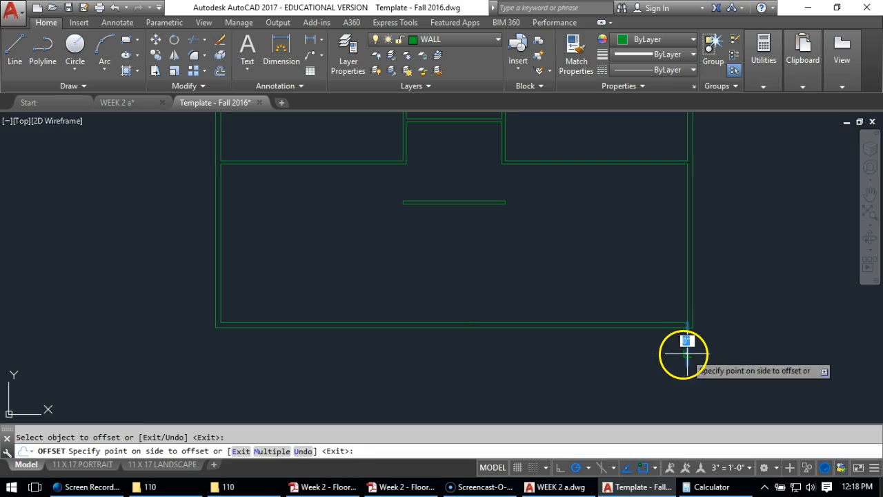
left_click(508, 366)
key("Return")
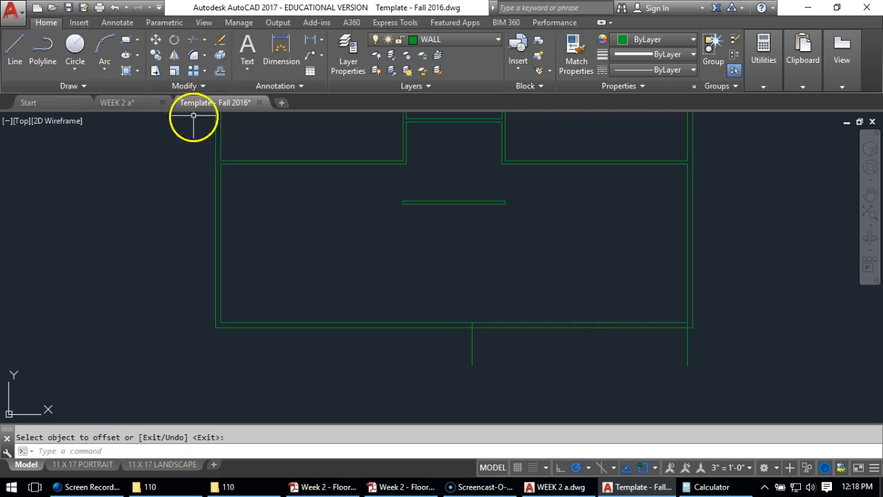
Erase the original reference line at the inside lower-right corner of the exterior wall
left_click(220, 40)
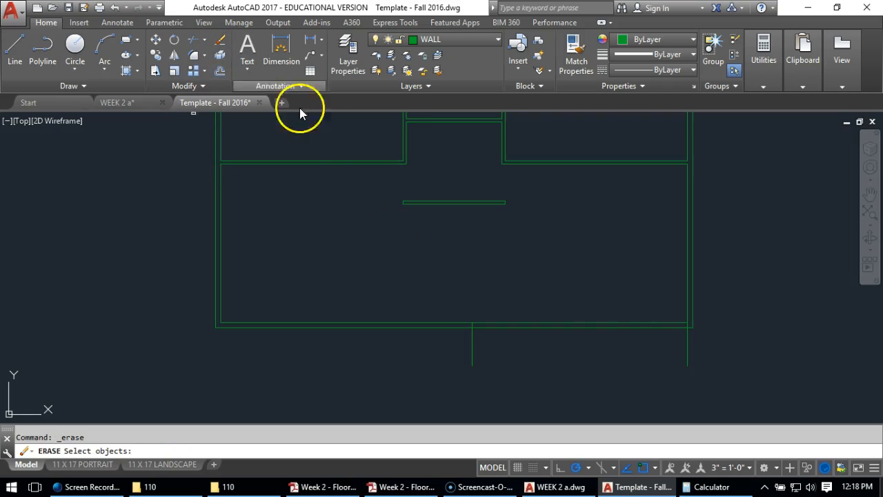
left_click(687, 354)
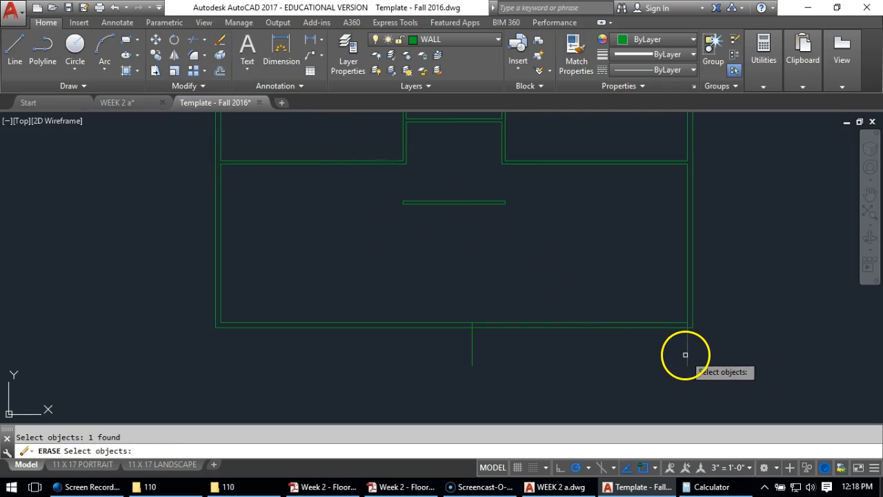
key("Return")
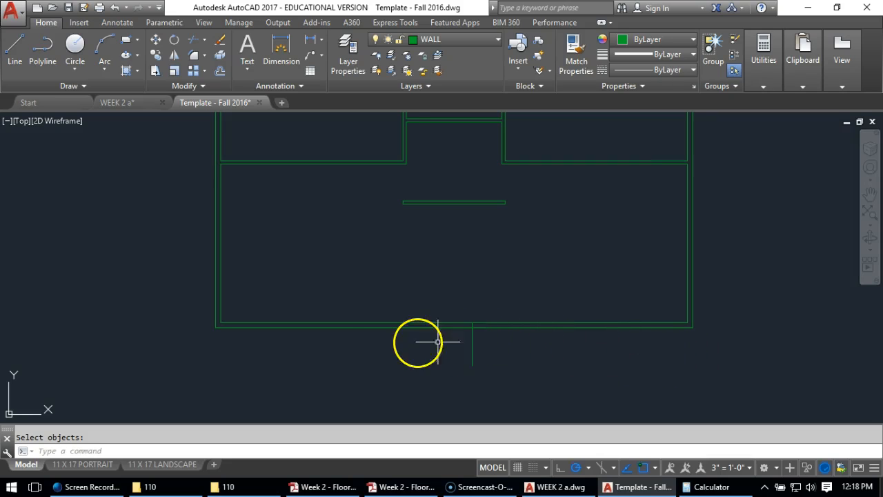
Offset the entry door's right jamb line 3' to the left to locate the other jamb
left_click(219, 70)
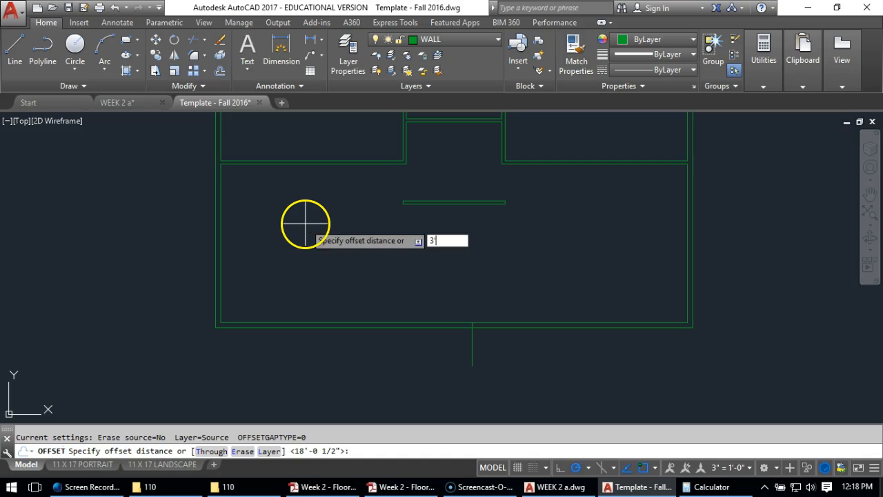
type("3'")
key("Return")
left_click(472, 349)
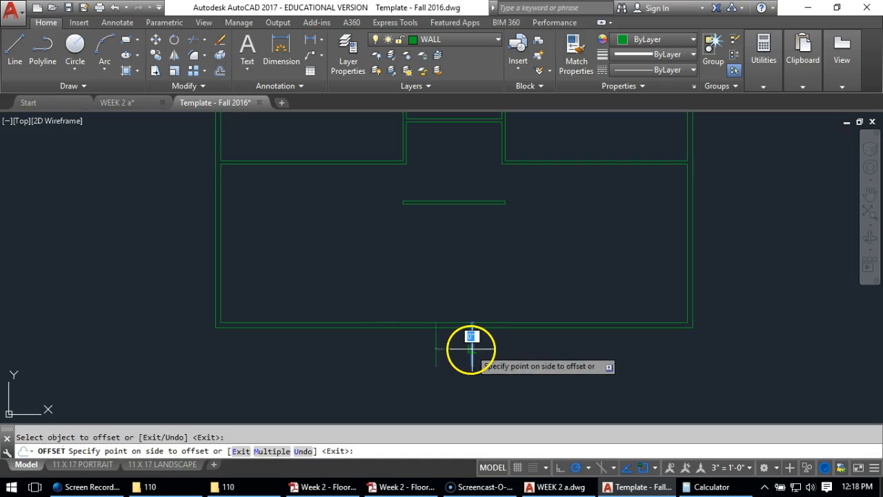
left_click(365, 349)
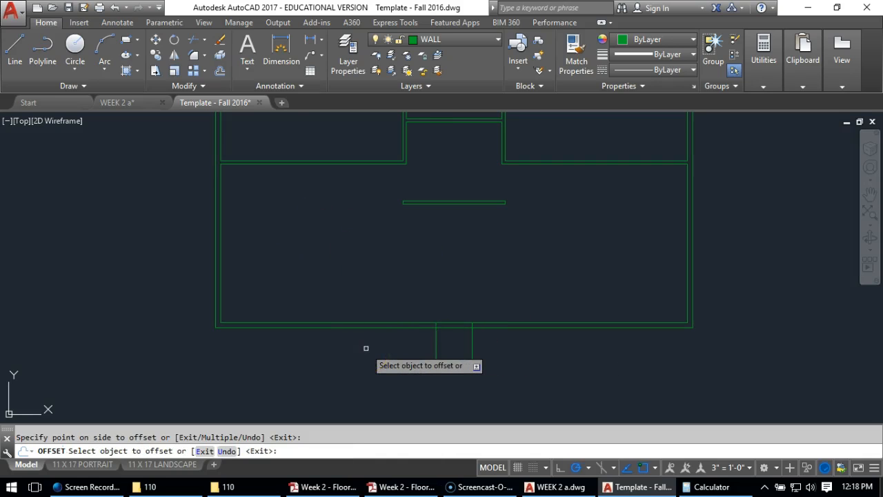
key("Return")
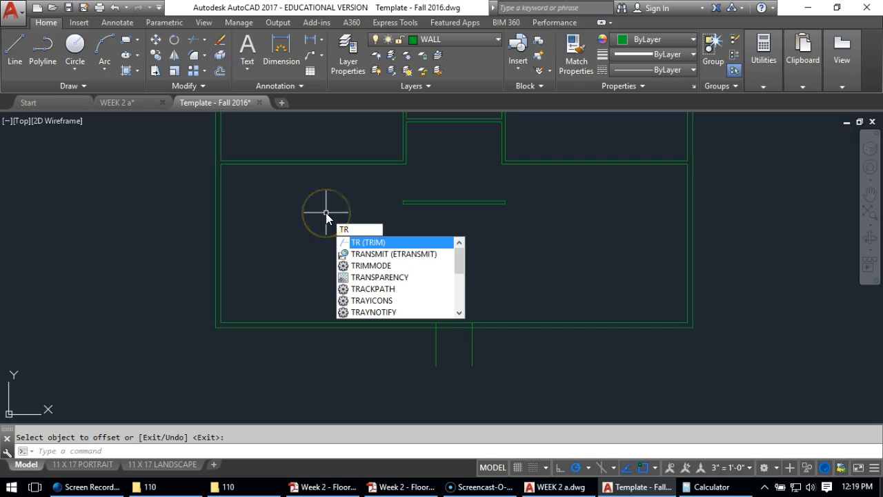
Trim the jamb line tails below the exterior wall and the wall lines between the jambs to open the entry doorway
key("Return")
right_click(471, 367)
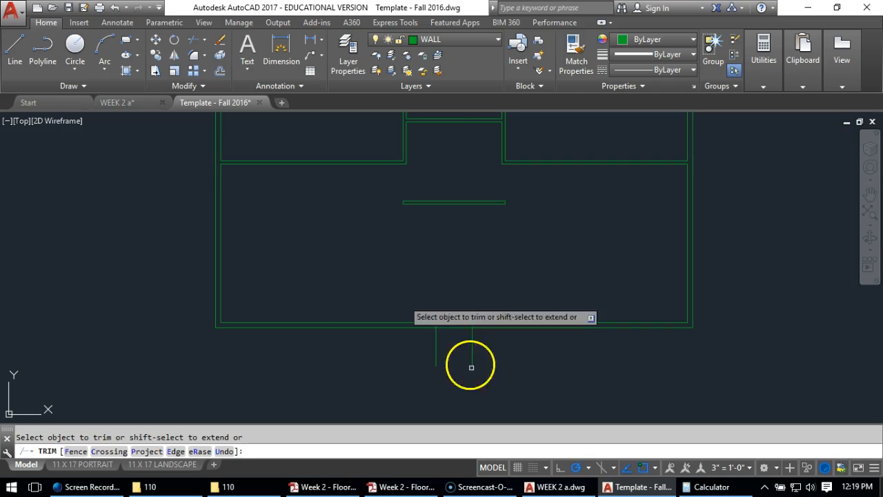
left_click_drag(501, 357, 411, 397)
left_click_drag(449, 339, 434, 300)
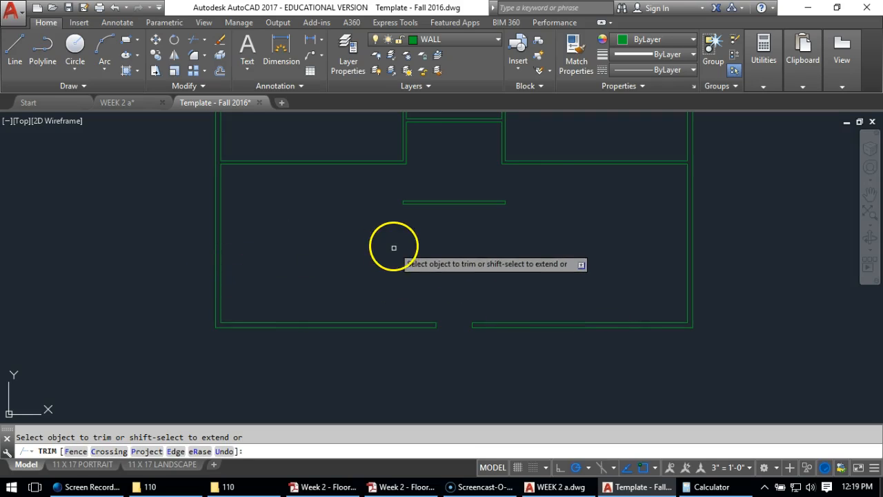
key("Return")
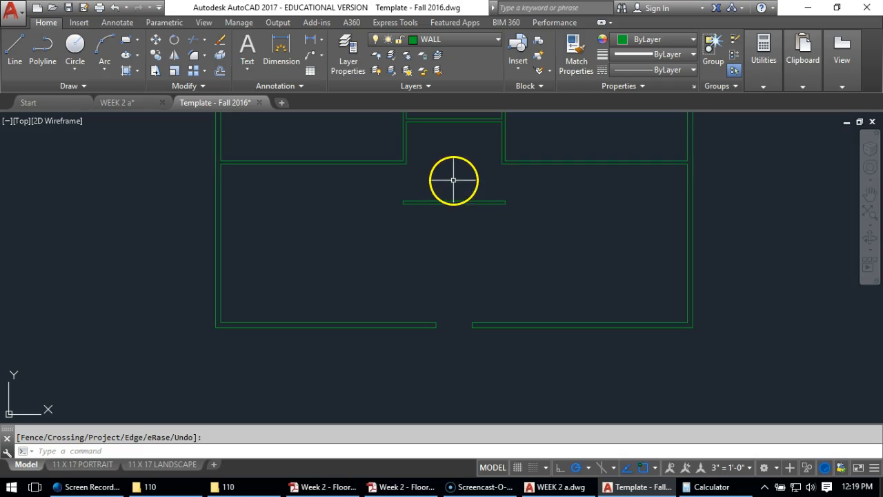
Draw a short jamb line across the horizontal bathroom partition at its midpoint
middle_click_drag(462, 148, 456, 286)
scroll(411, 295, "up", 2)
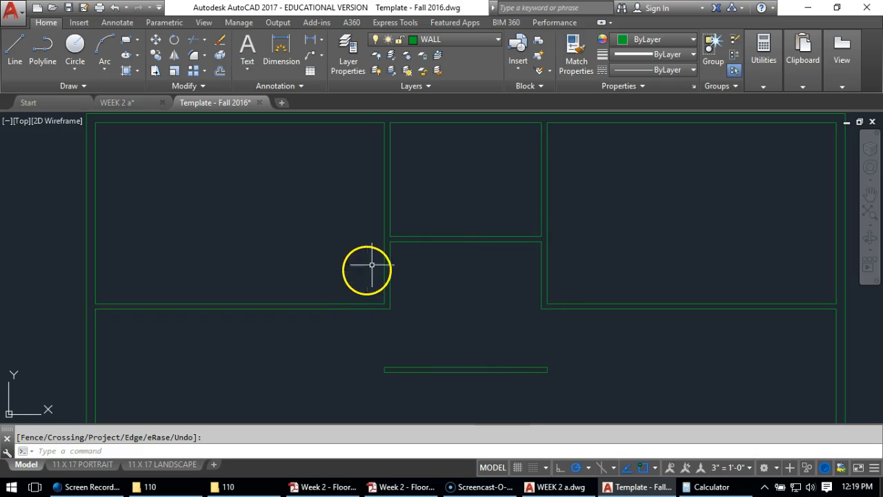
left_click(465, 237)
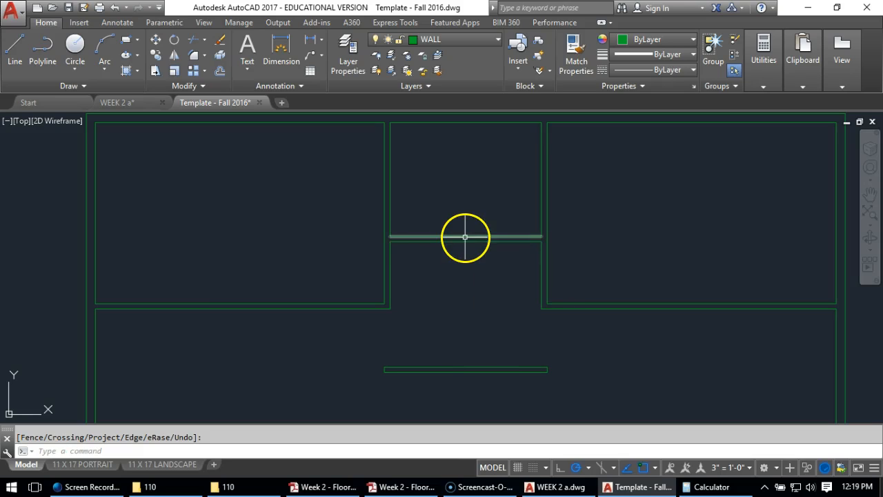
left_click(465, 236)
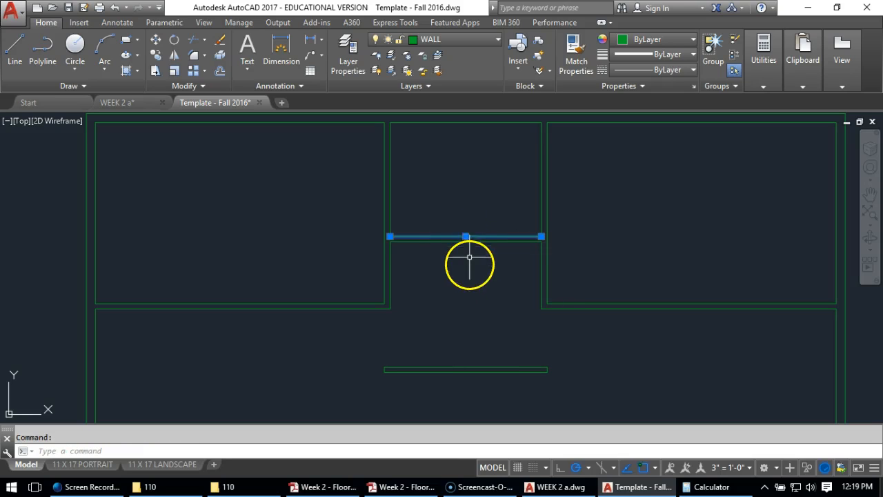
left_click(15, 47)
left_click(465, 237)
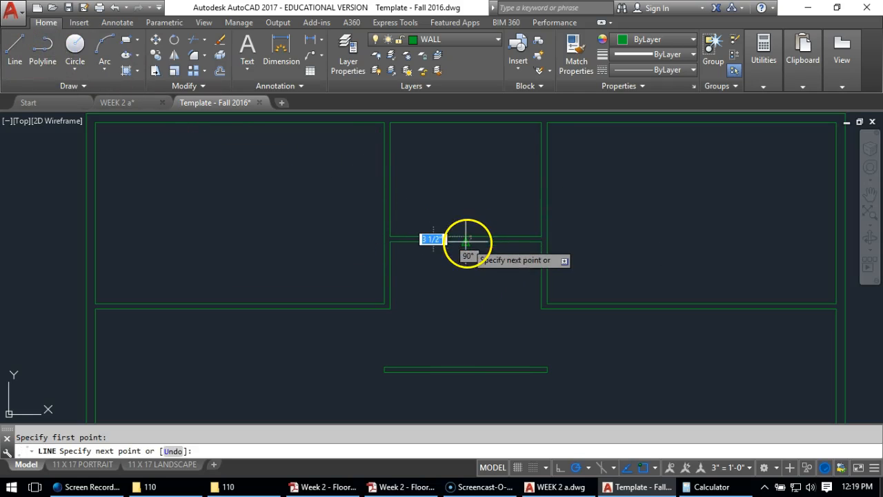
left_click(467, 242)
key("Return")
Offset the bathroom partition's midpoint jamb line 2'8" to the right to mark the door opening's other side
scroll(467, 243, "up", 5)
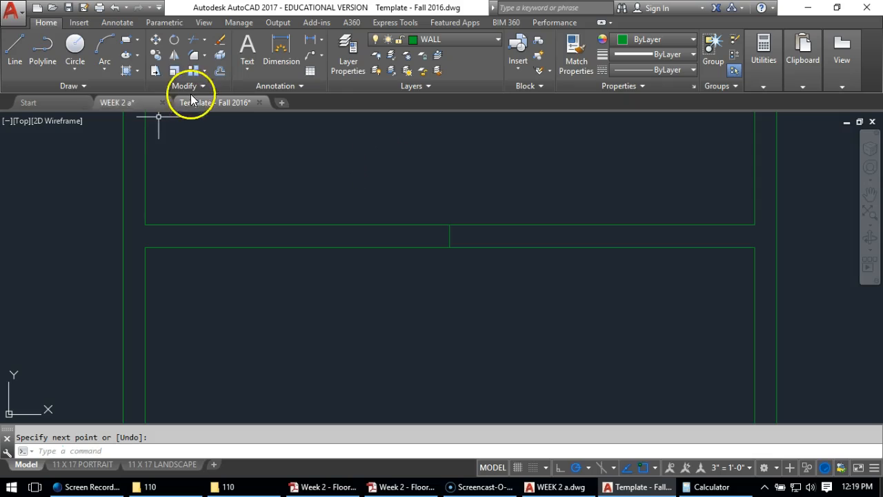
left_click(221, 75)
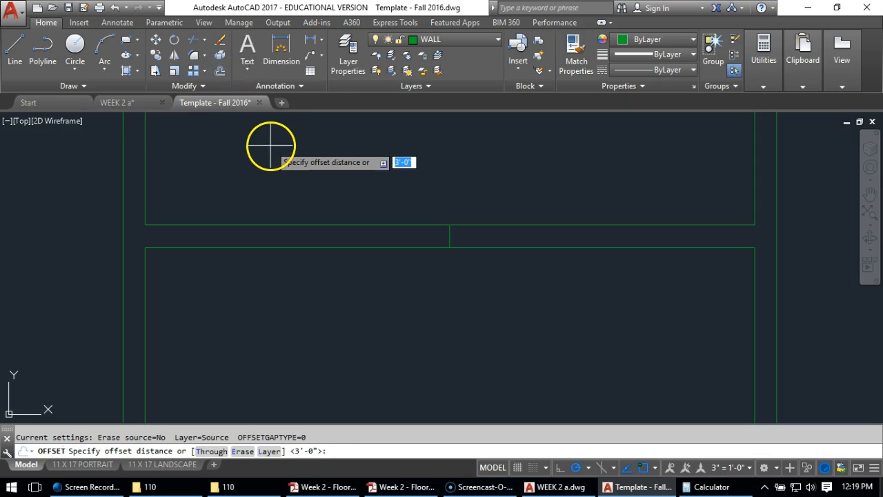
type("2'8")
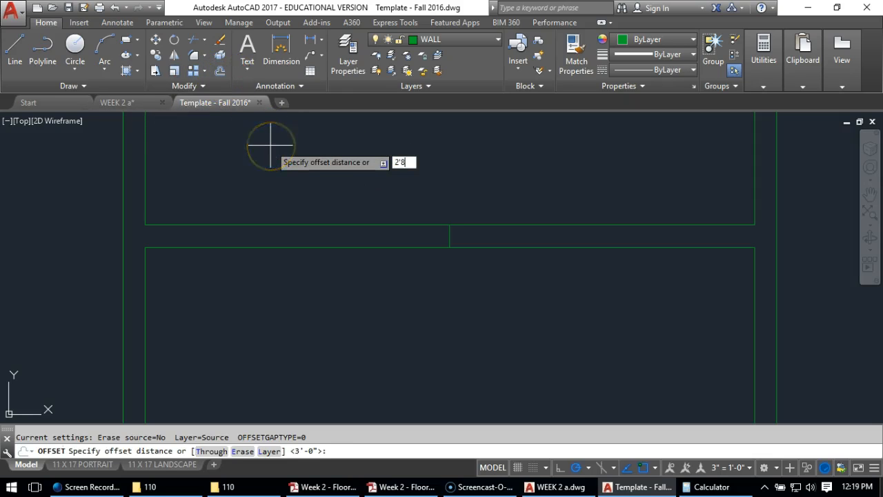
key("Return")
left_click(449, 228)
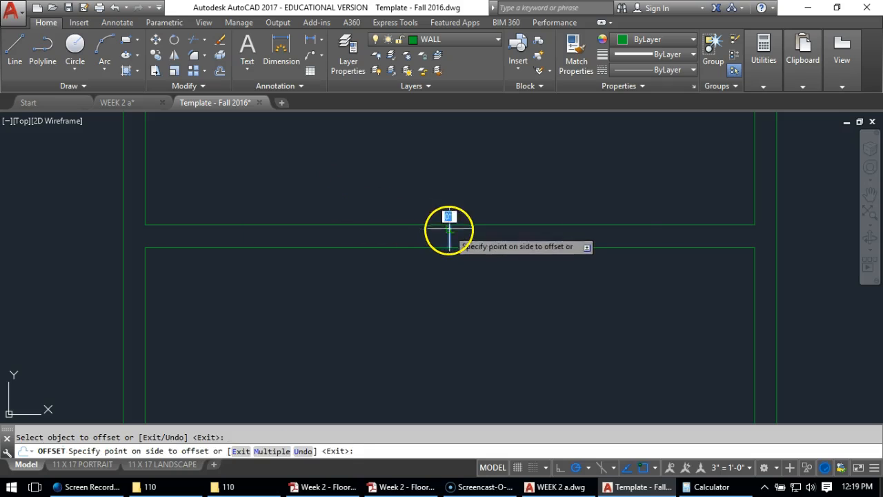
left_click(647, 319)
key("Return")
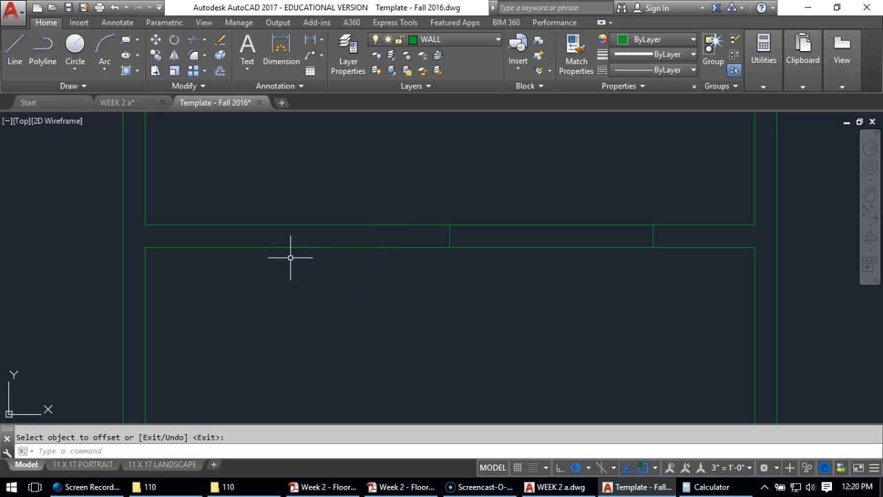
Draw a diagonal construction line from the upper end of the left jamb to the lower end of the right jamb
left_click(282, 227)
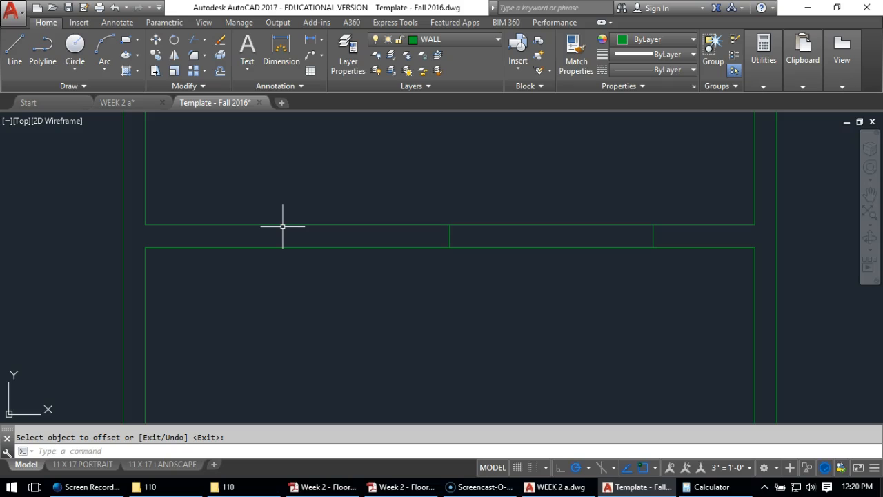
left_click(21, 51)
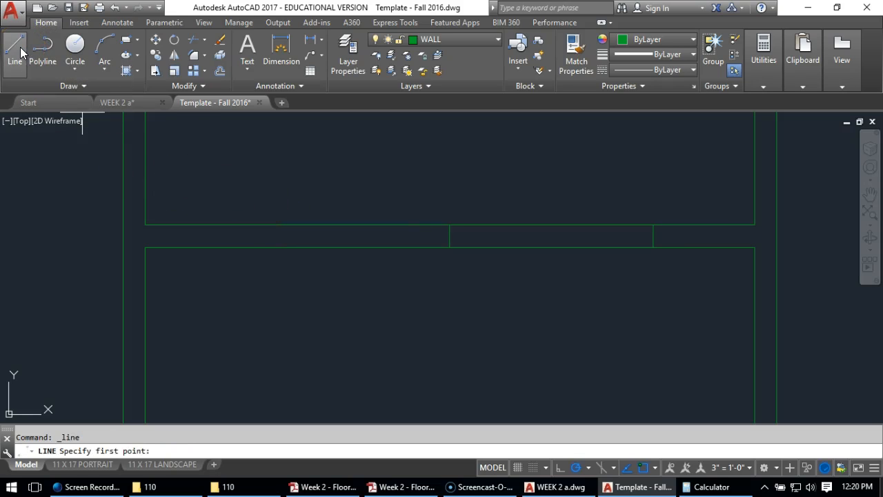
left_click(450, 226)
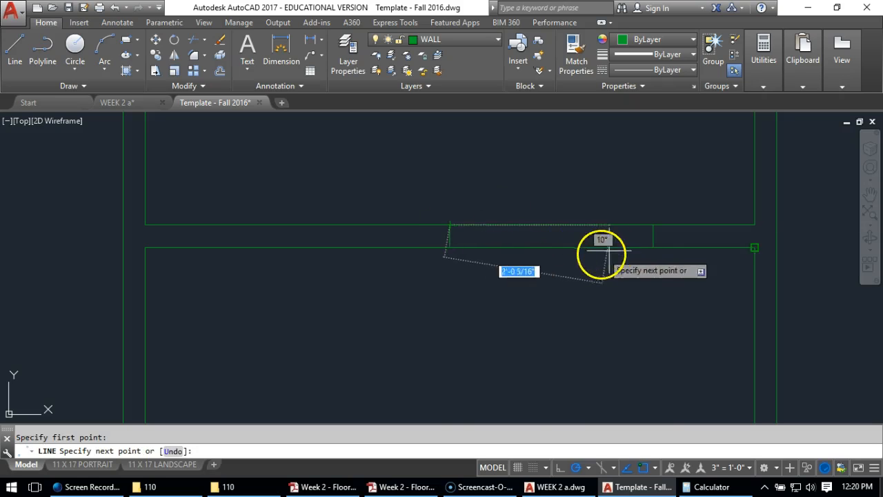
left_click(651, 247)
key("Return")
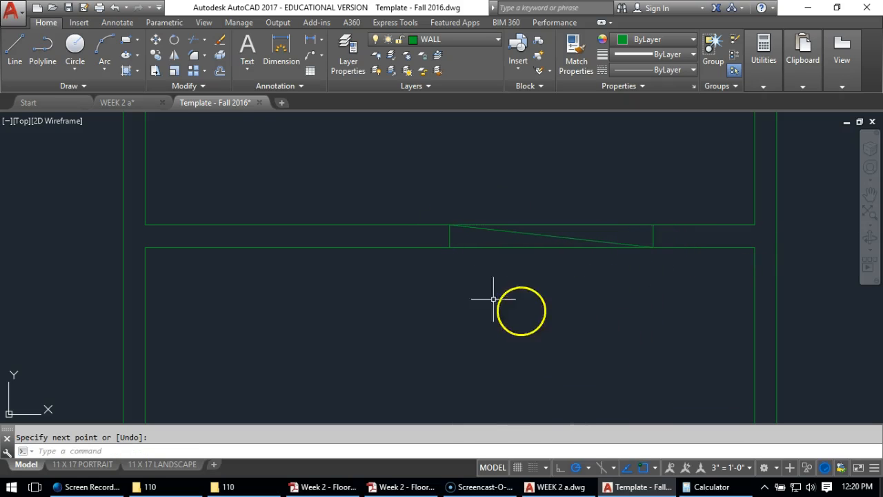
Move both jamb lines and the diagonal from the diagonal's midpoint to the partition's midpoint to center the door opening
left_click(156, 40)
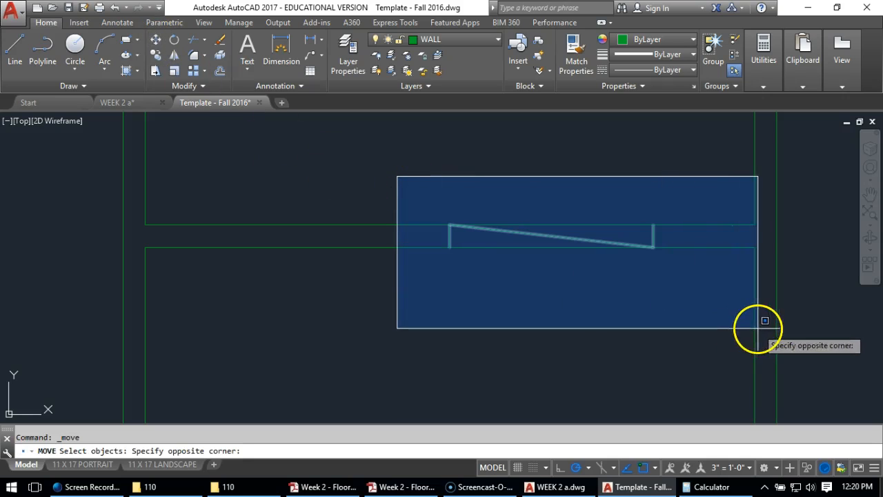
left_click(732, 308)
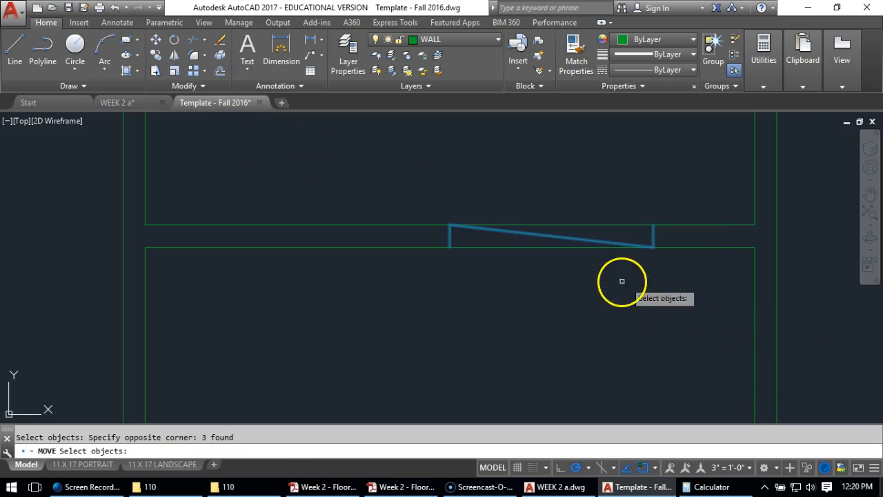
key("Return")
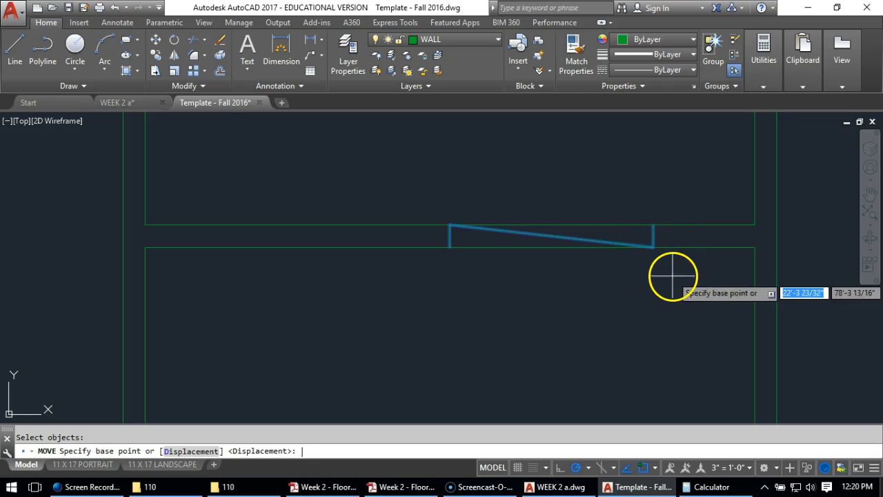
left_click(548, 233)
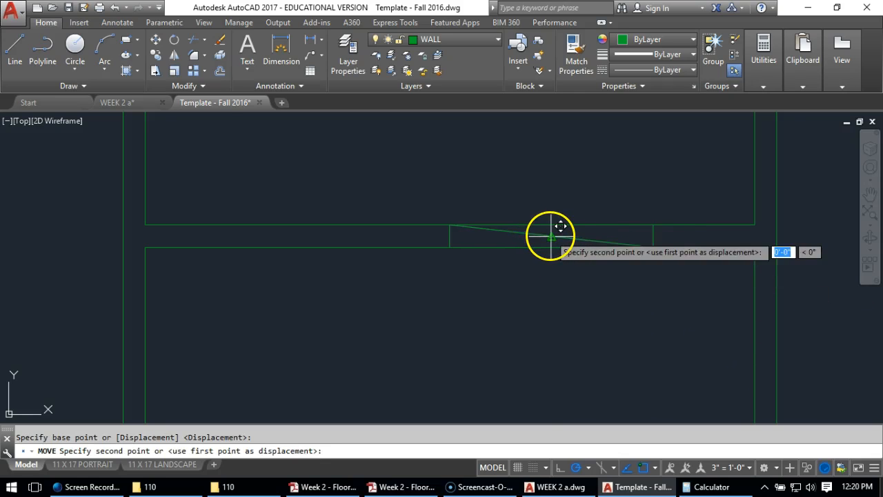
left_click(449, 236)
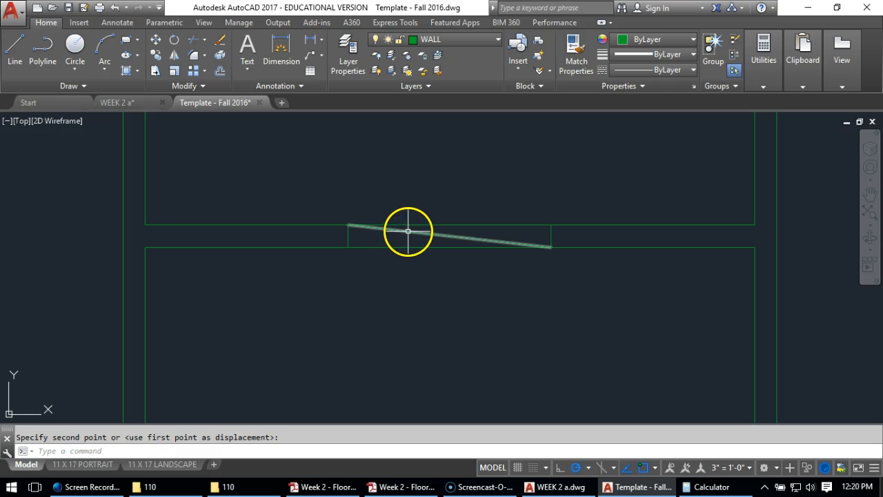
Erase the diagonal construction line between the bathroom partition's jambs
left_click(220, 40)
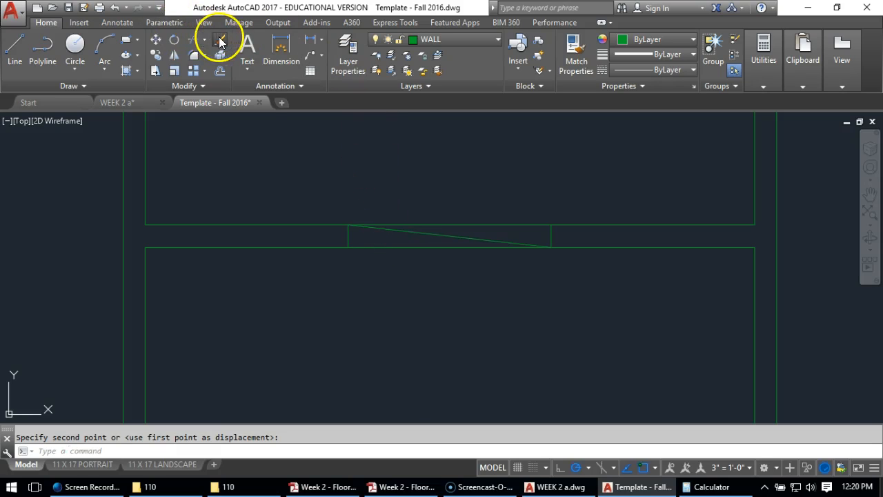
left_click(463, 236)
key("Return")
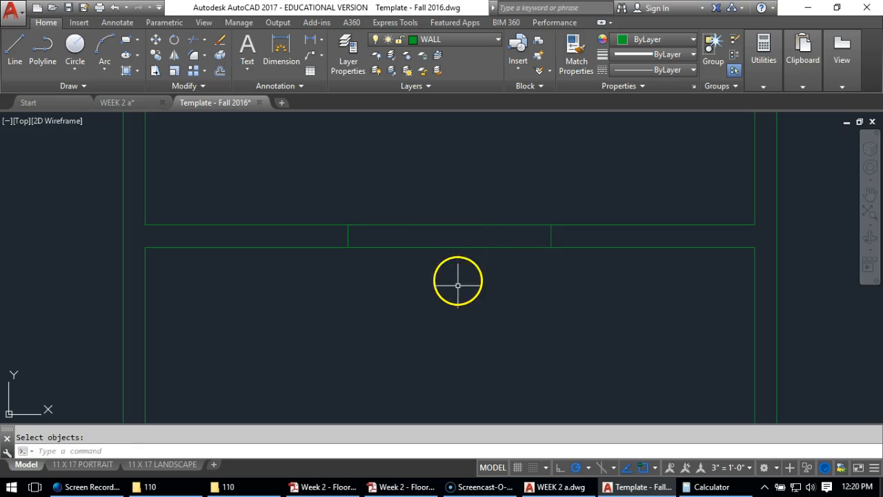
Trim both partition lines between the two jambs to open the bathroom doorway
type("tr")
key("Return")
key("Return")
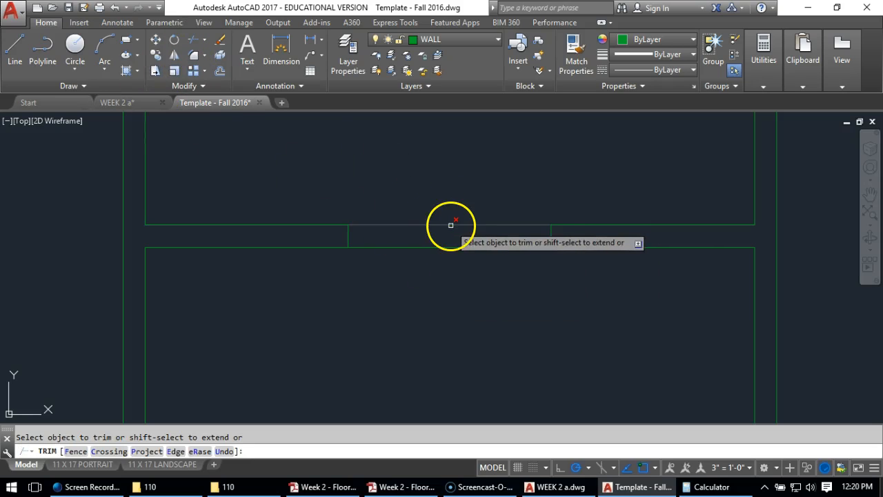
left_click(450, 224)
left_click(450, 245)
left_click(445, 250)
key("Return")
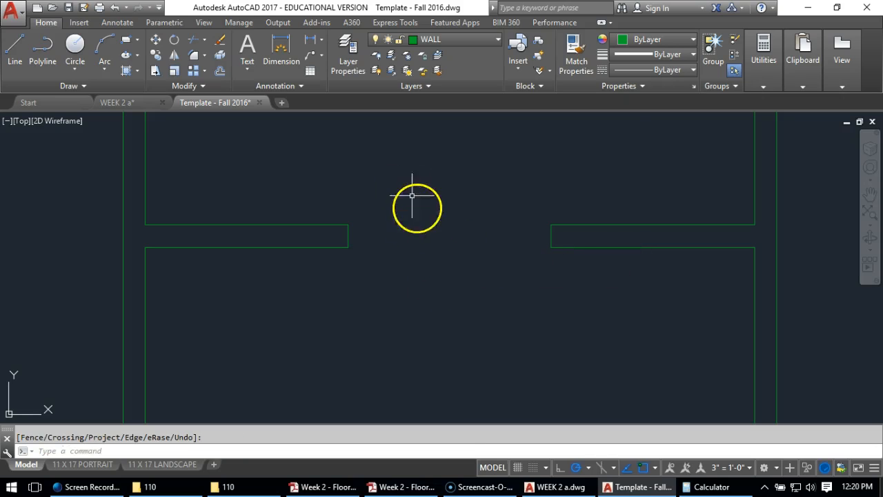
Examine the extents and midpoint of the left vertical wall segment below the bathroom partition
scroll(380, 219, "down", 2)
middle_click_drag(256, 296, 297, 267)
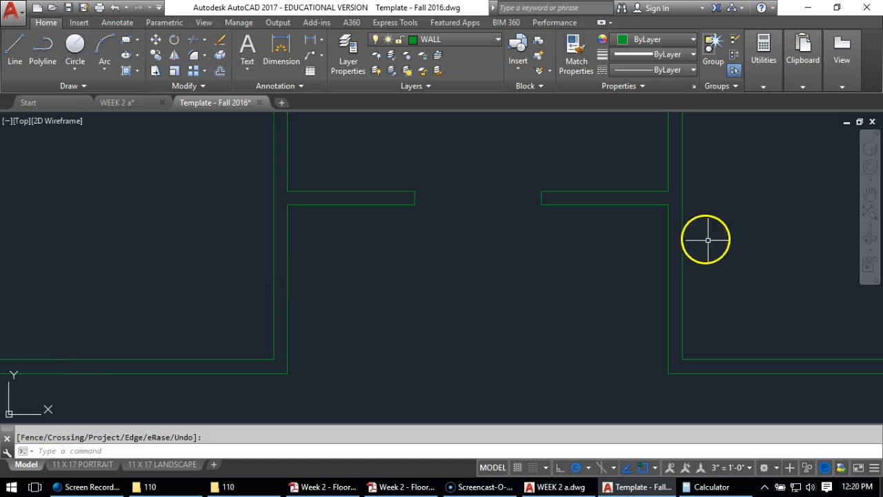
left_click(286, 244)
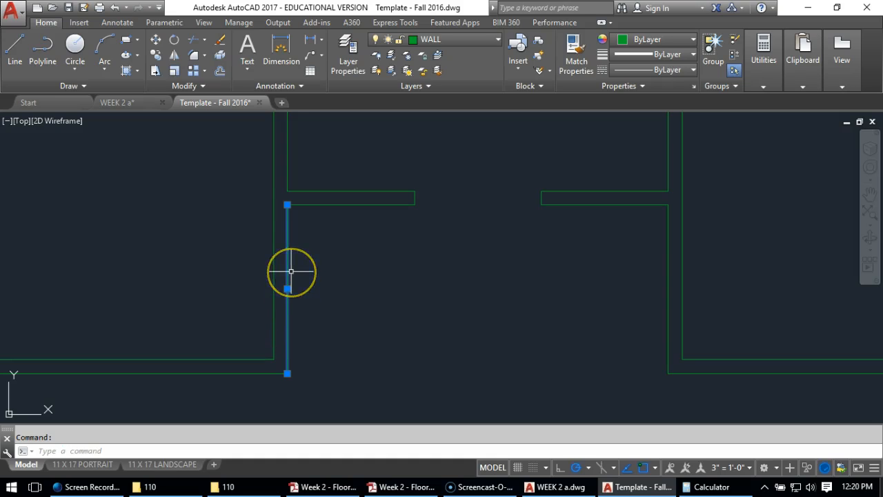
left_click(307, 232)
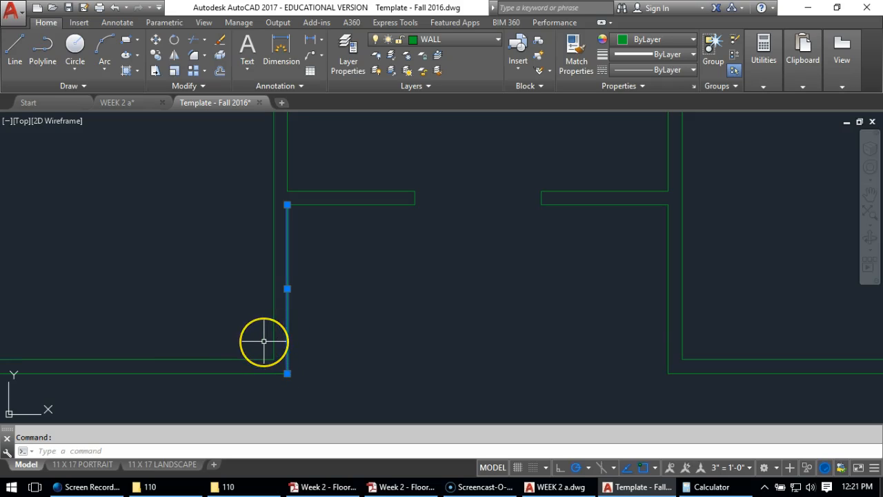
left_click(271, 249)
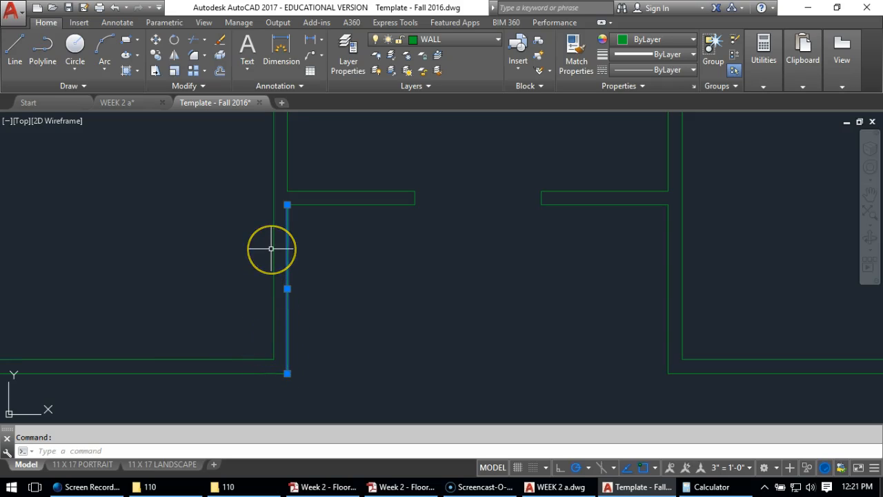
left_click(299, 205)
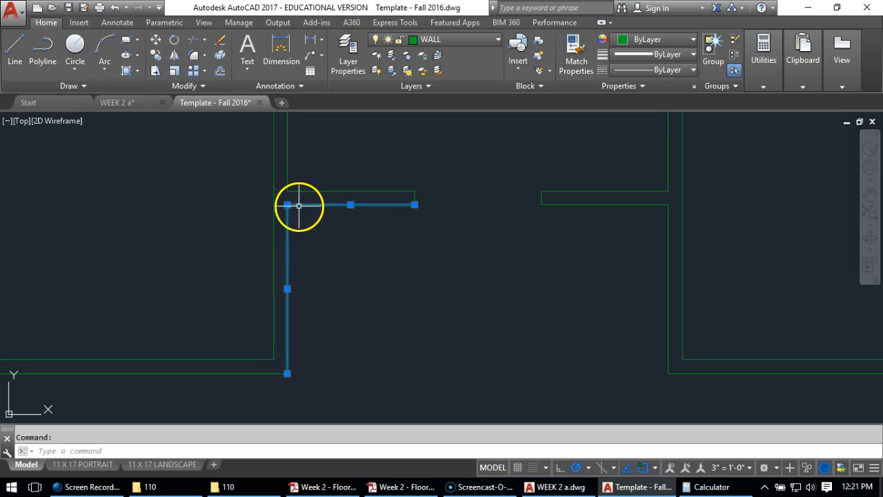
left_click(224, 355)
left_click(210, 357)
key("Escape")
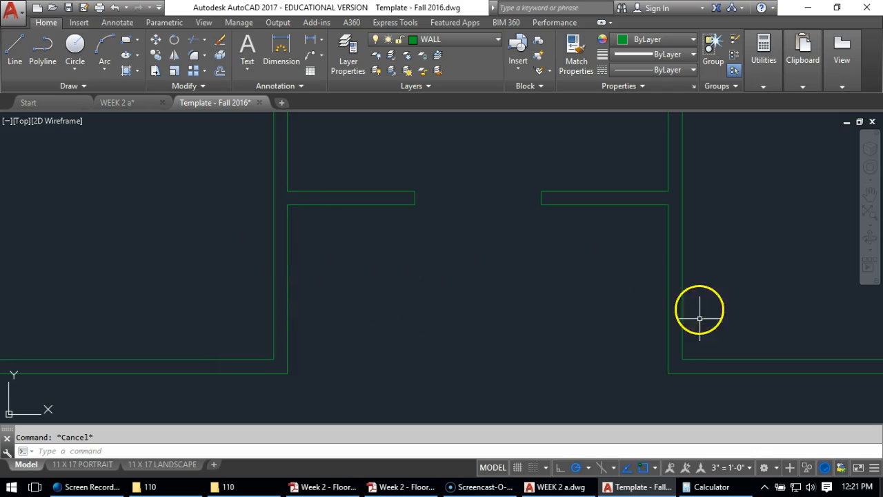
Draw a short jamb line across the left vertical wall at the midpoint of its segment below the partition
left_click(14, 49)
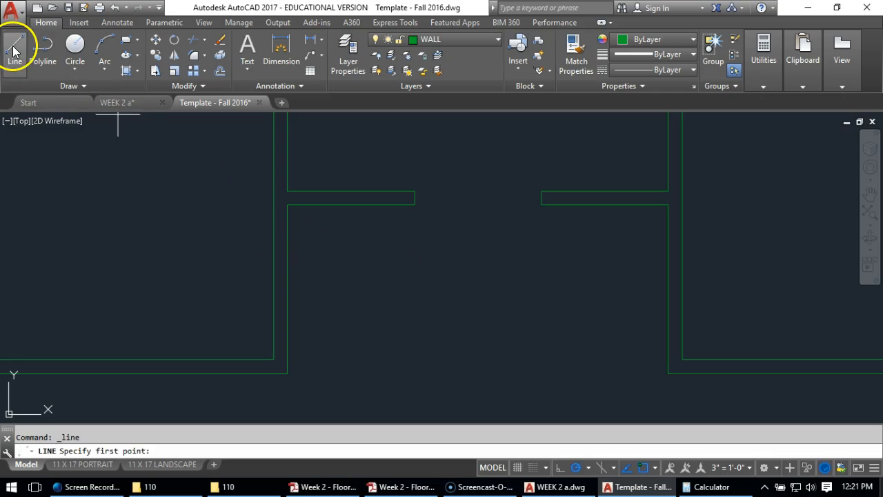
left_click(287, 289)
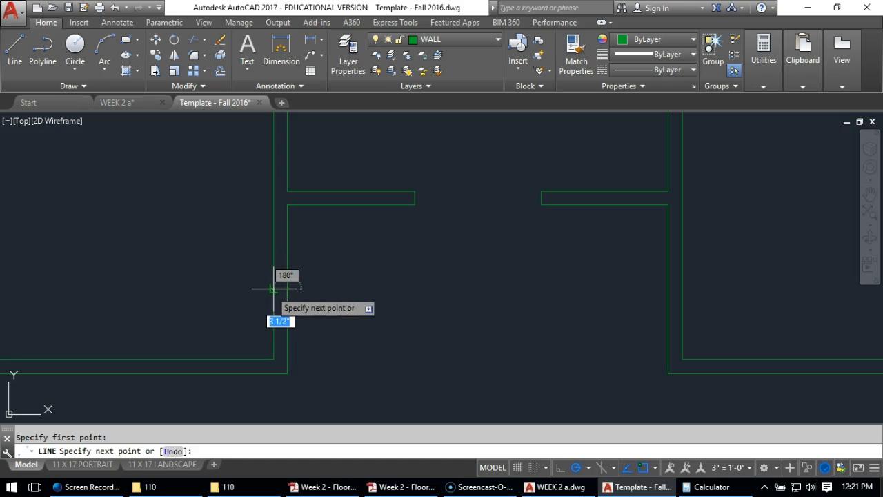
left_click(274, 288)
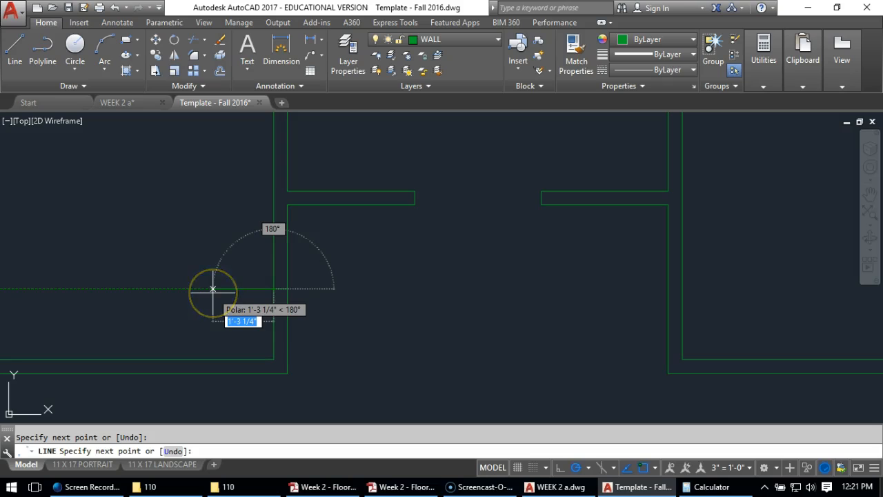
key("Return")
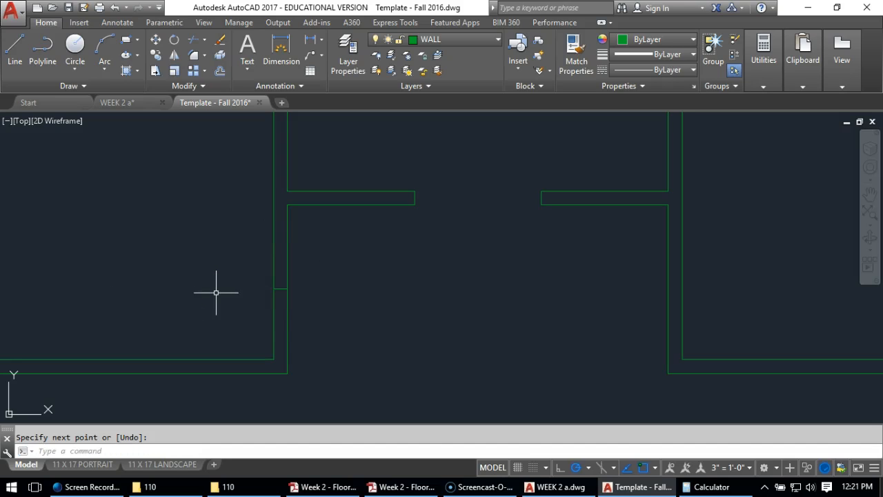
Offset the left wall's jamb line 2'8" upward to mark the door opening's other side
left_click(220, 70)
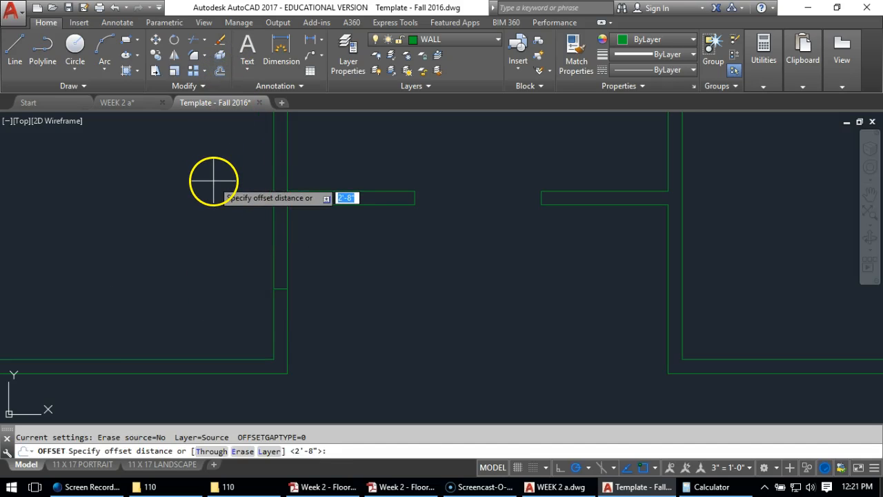
type("2'8")
key("Return")
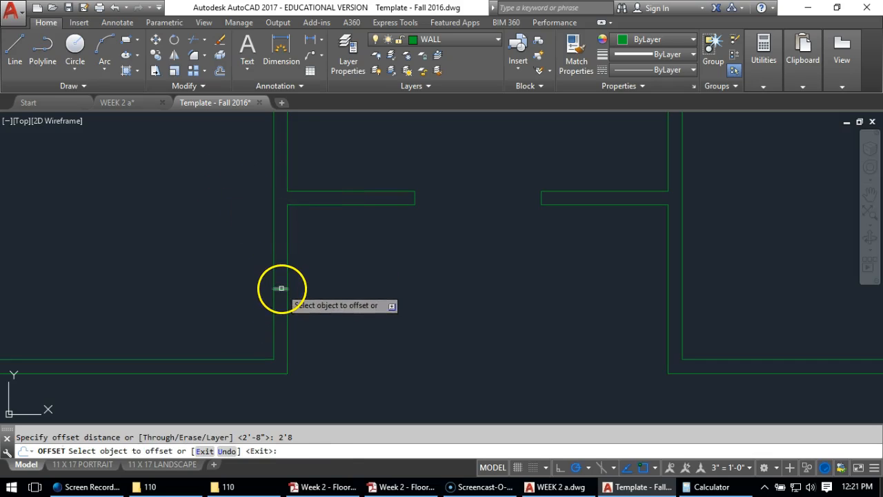
left_click(281, 288)
left_click(241, 172)
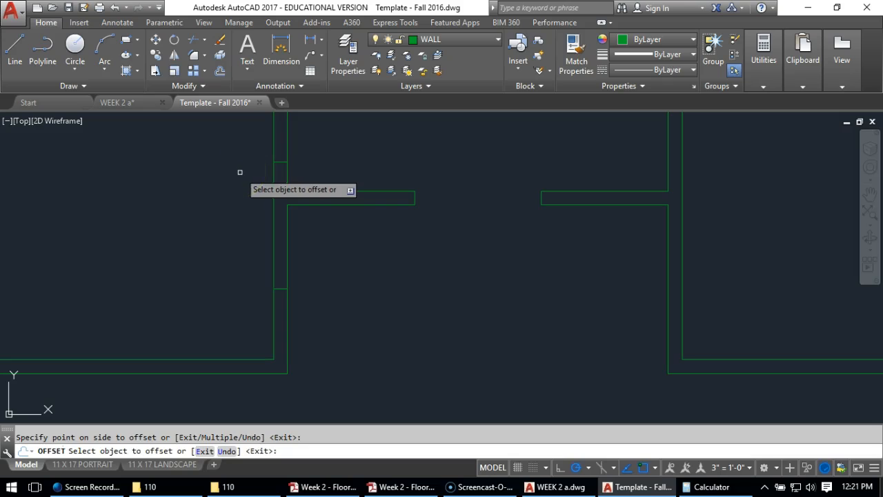
key("Return")
Move both left wall jamb lines straight down 1'4" to center the opening on the wall segment
left_click(156, 41)
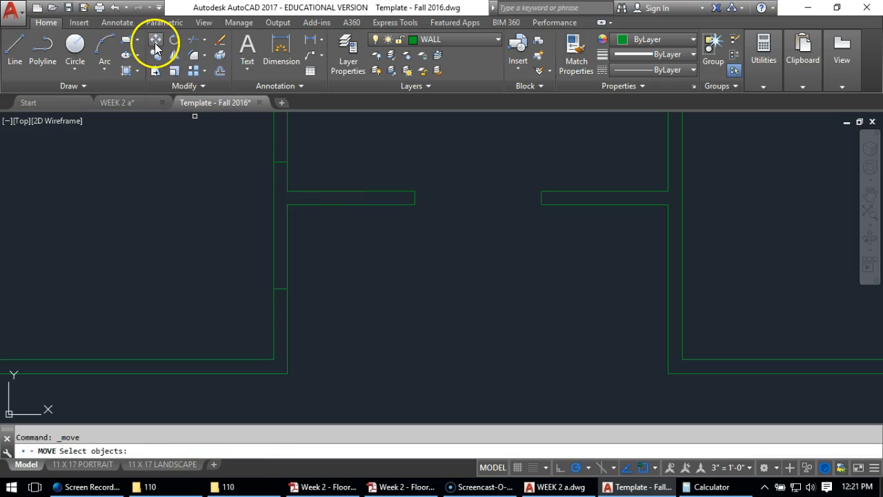
left_click(281, 162)
left_click(281, 290)
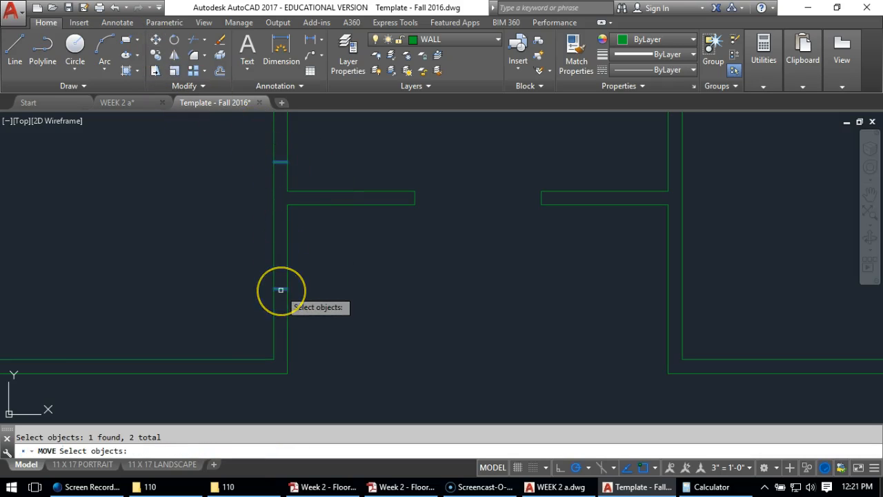
key("Return")
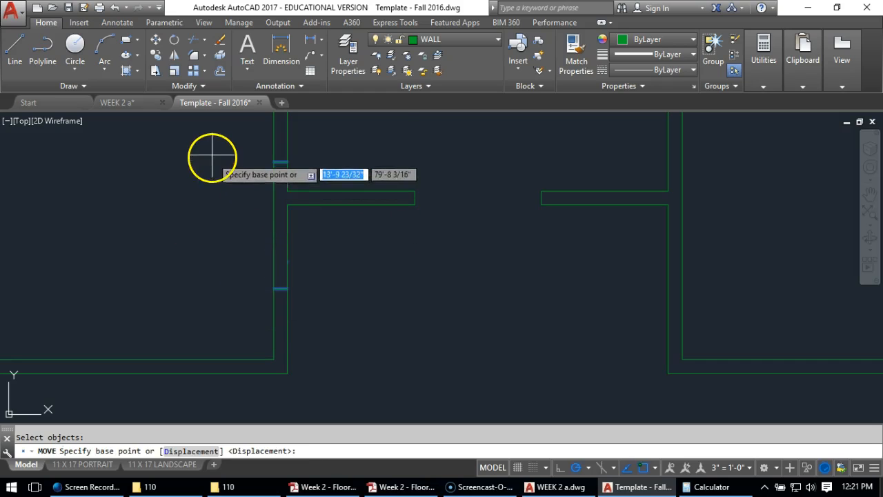
left_click(213, 160)
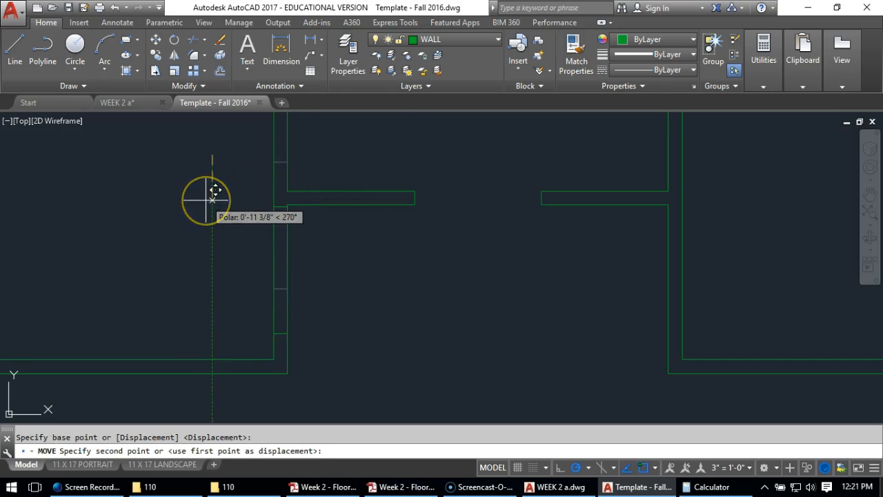
type("1")
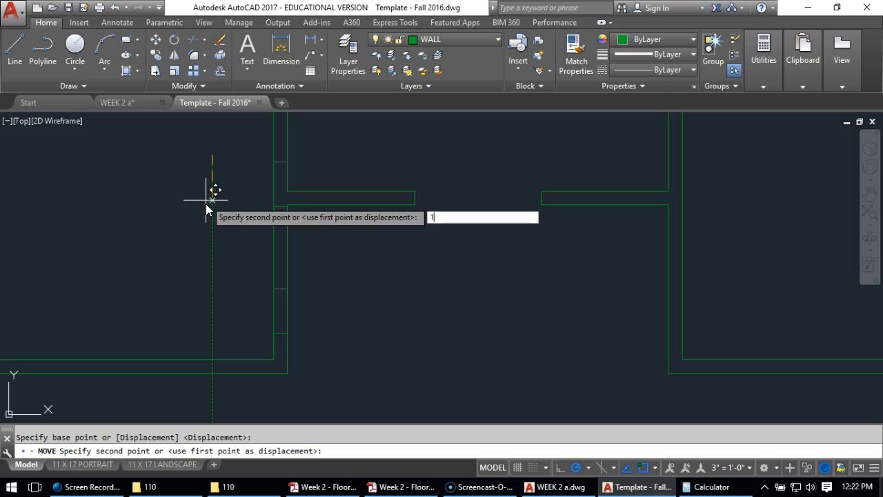
key("Return")
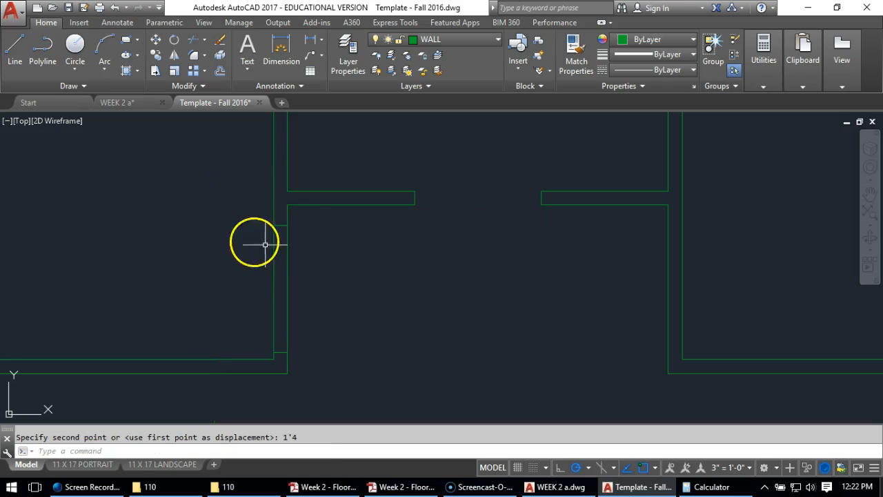
Trim the left wall's two lines between the jambs to open the doorway
left_click(194, 41)
key("Return")
left_click(310, 256)
left_click(213, 285)
key("Return")
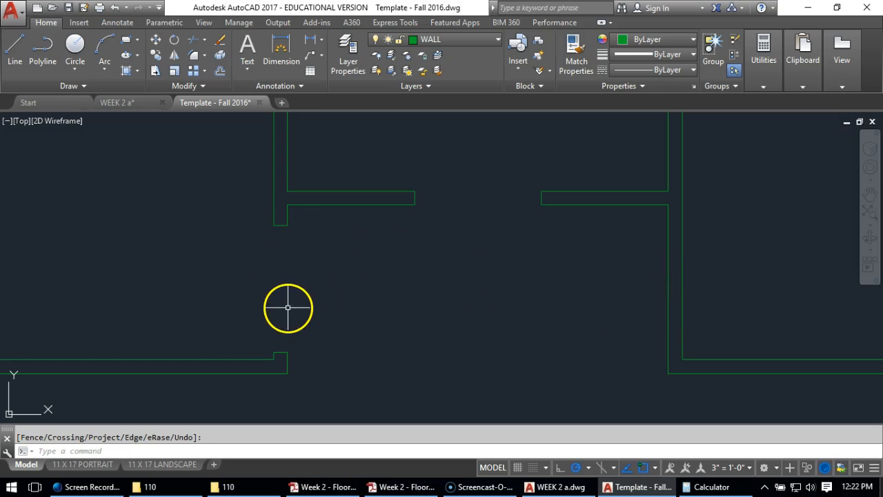
Draw a horizontal line from the left doorway's upper jamb across to the far line of the right vertical wall
left_click(16, 50)
left_click(287, 225)
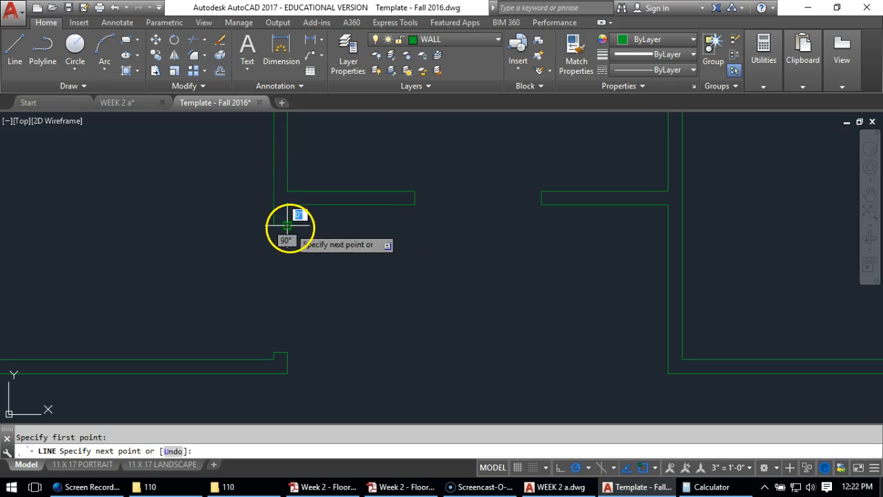
left_click(683, 225)
key("Return")
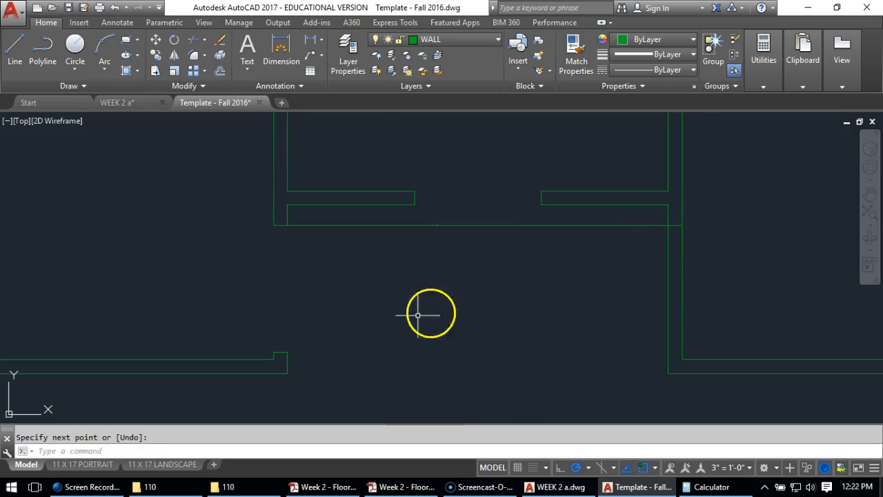
Draw a horizontal line from the left doorway's lower jamb corner across to the far line of the right vertical wall
key("Return")
left_click(287, 351)
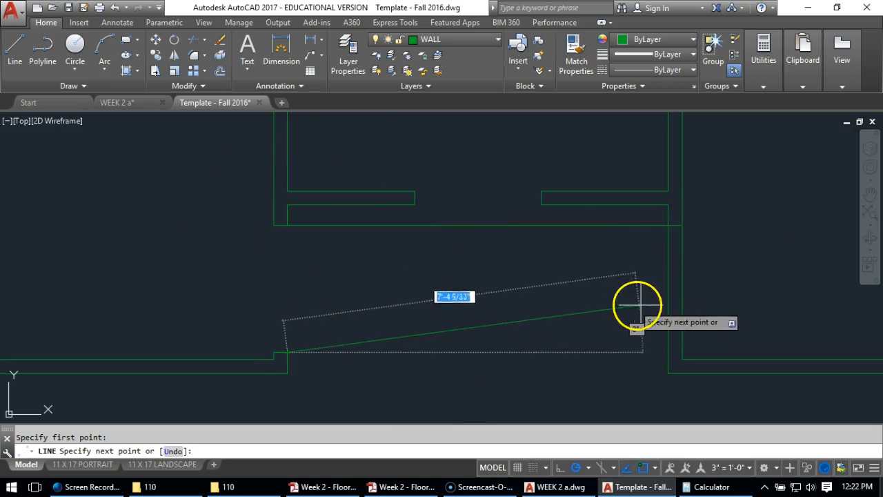
left_click(683, 352)
key("Return")
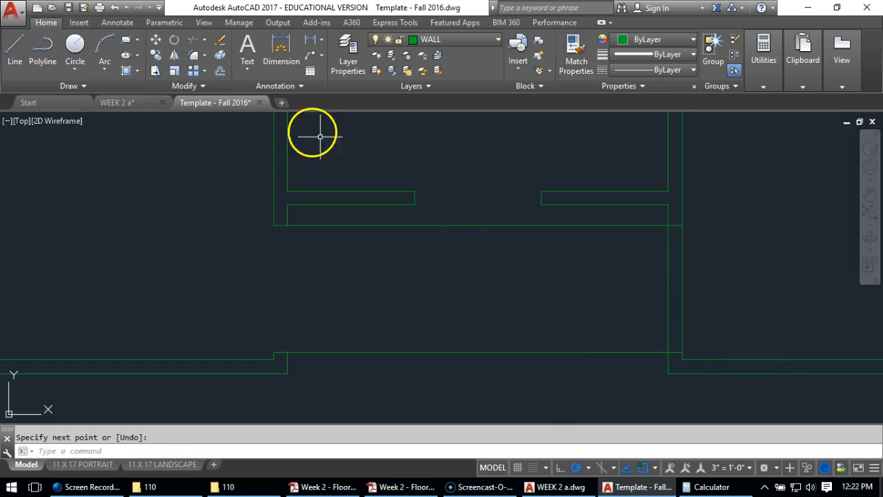
Trim the two horizontal lines between the vertical walls and the right wall's lines between its jambs to open the right doorway
left_click(193, 41)
key("Return")
left_click(428, 227)
left_click(421, 353)
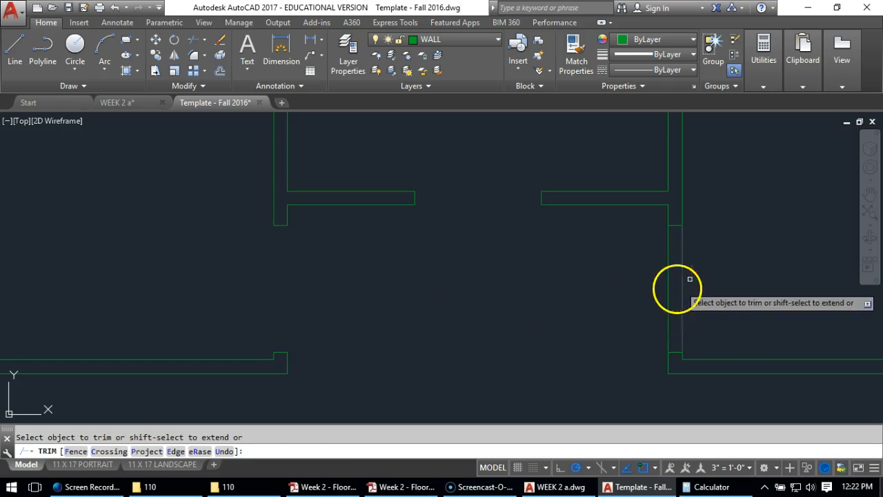
left_click_drag(690, 279, 592, 311)
key("Return")
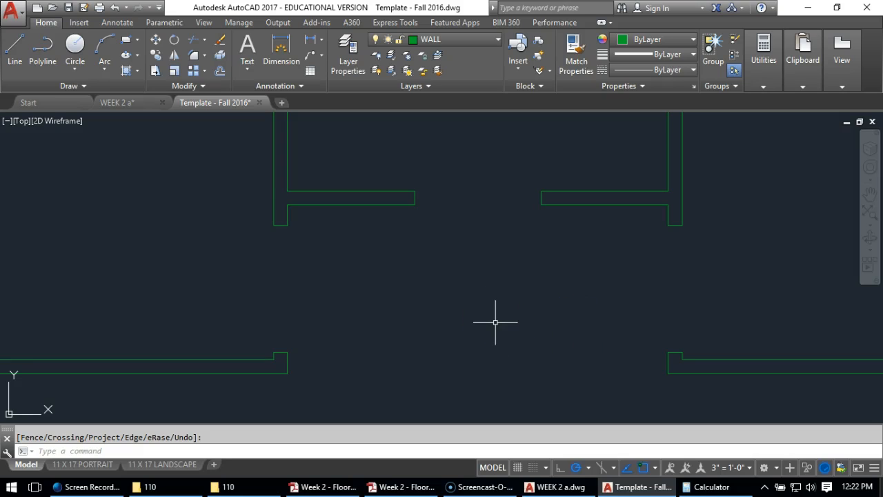
Make MEDIUM the current layer
scroll(429, 207, "down", 6)
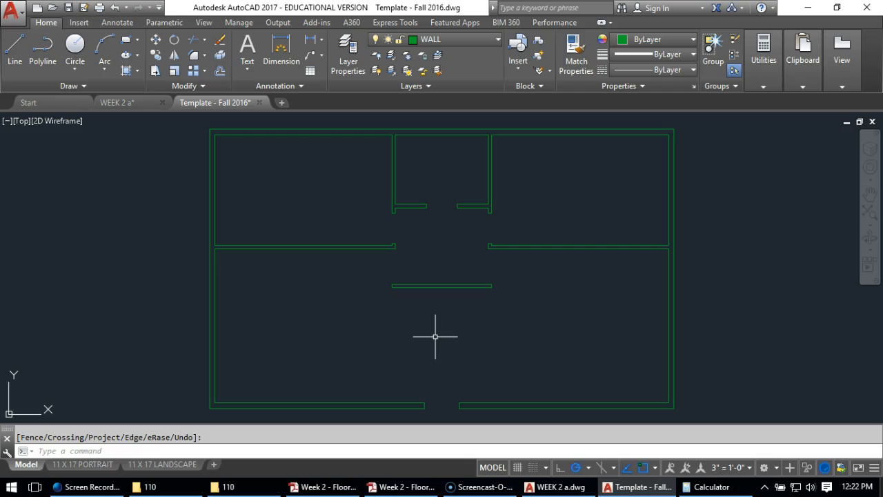
left_click(387, 305)
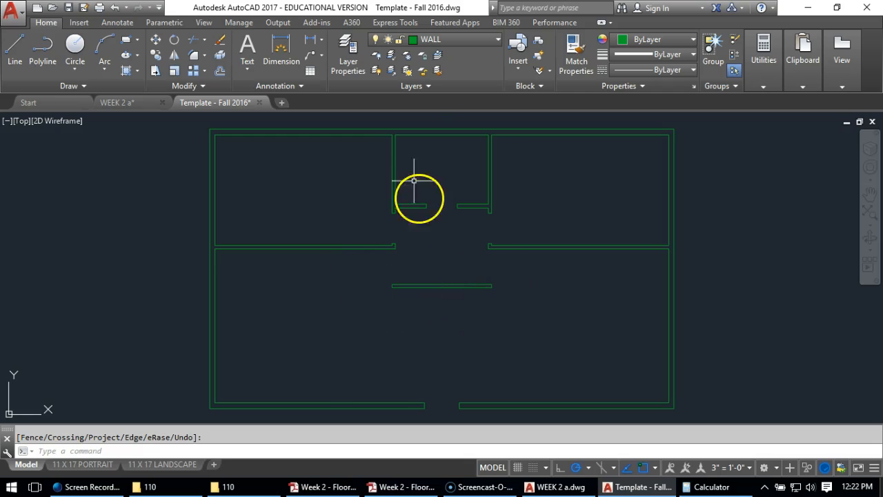
left_click(445, 37)
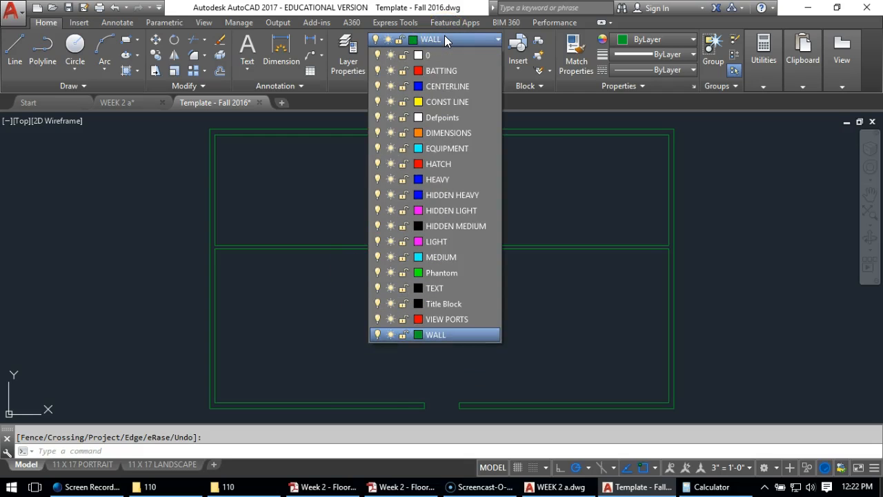
left_click(452, 258)
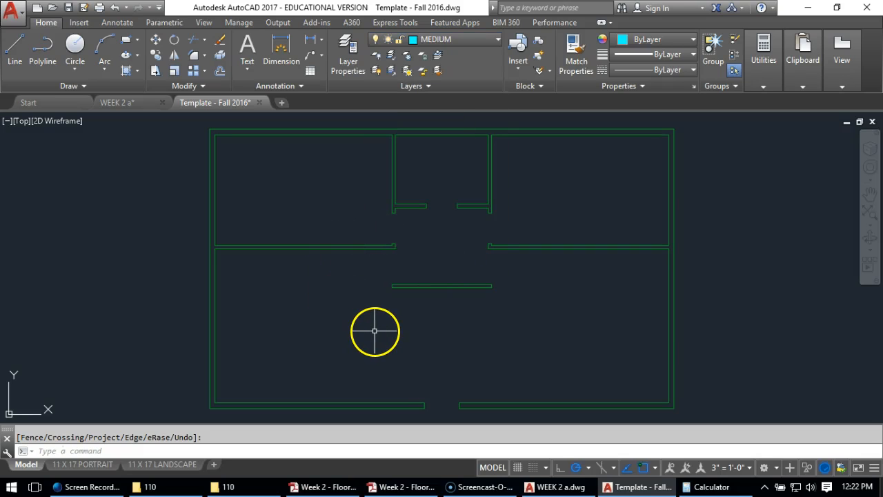
Start the entry door leaf as a polyline running 3' straight up from the inner corner of the bottom opening's left jamb
scroll(443, 420, "up", 2)
scroll(443, 420, "up", 3)
scroll(423, 396, "up", 3)
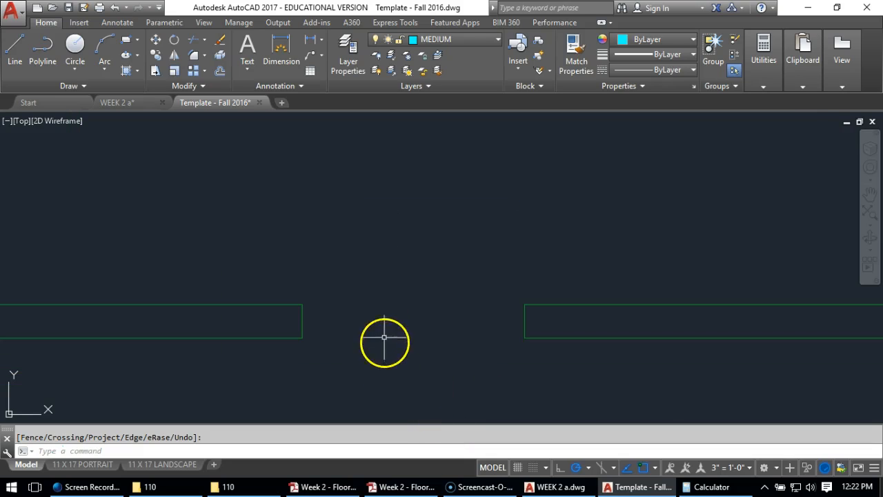
scroll(332, 227, "down", 2)
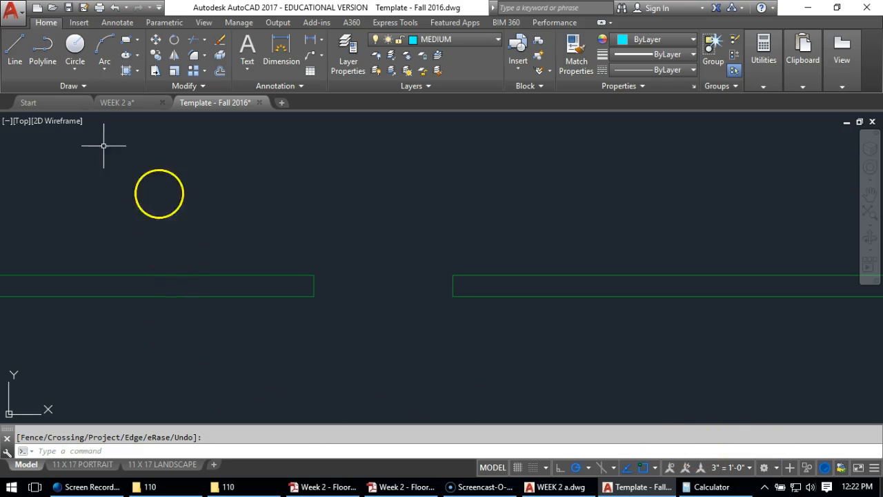
left_click(43, 55)
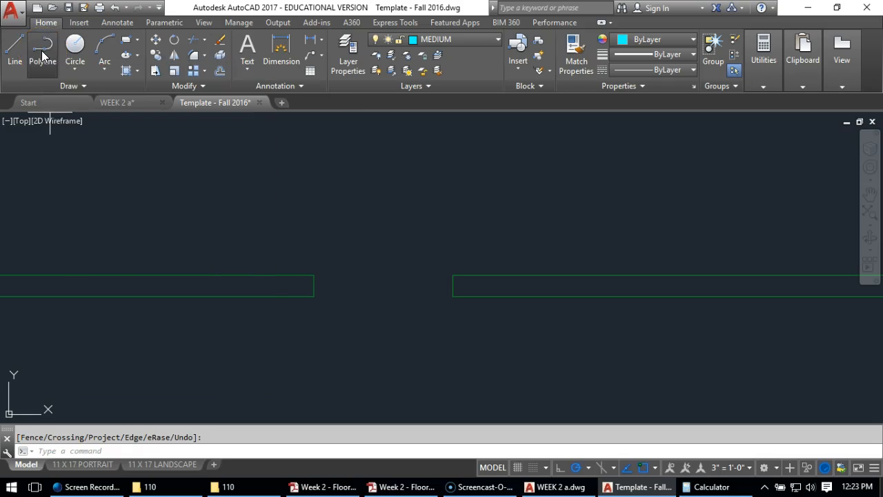
left_click(314, 275)
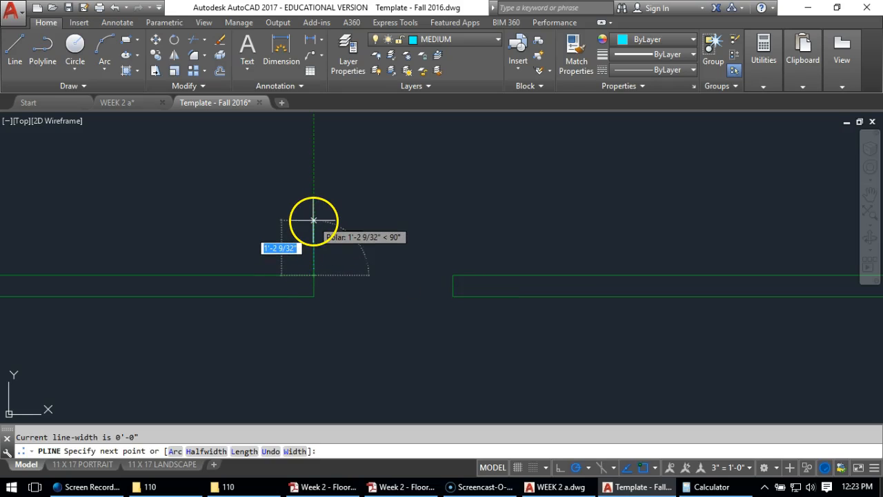
type("3'")
key("Return")
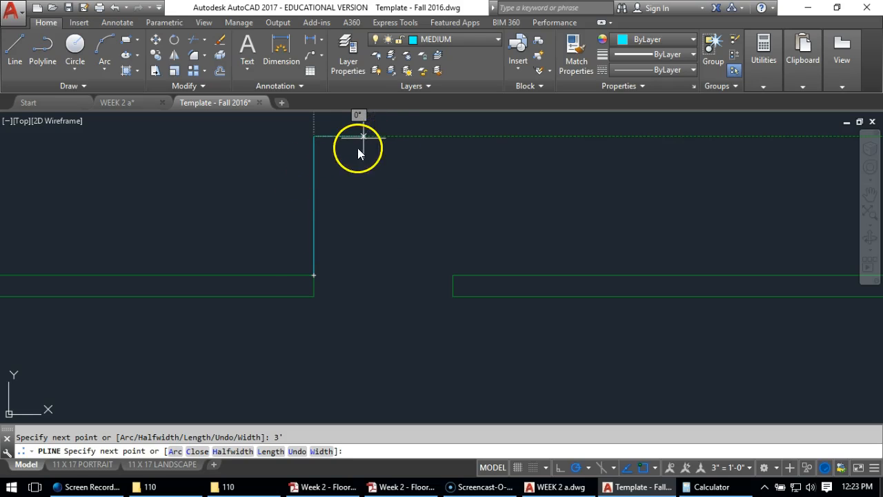
left_click(358, 147)
type("U")
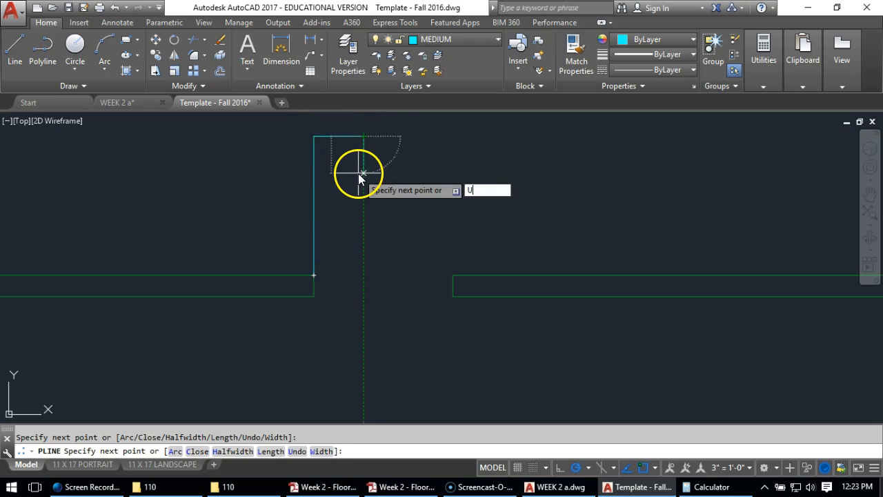
key("Return")
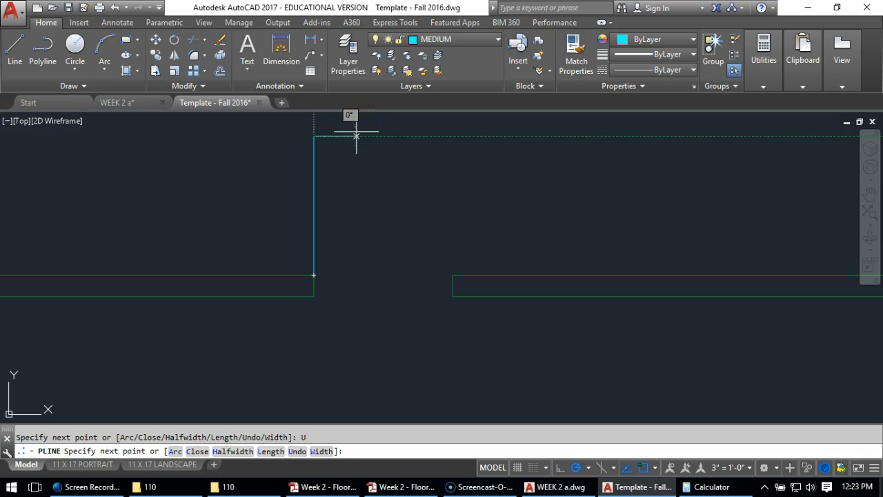
Complete the entry door leaf polyline with a 1-3/8" segment to the right, 3' back down, and back to its start point
type("1-3/8")
key("Return")
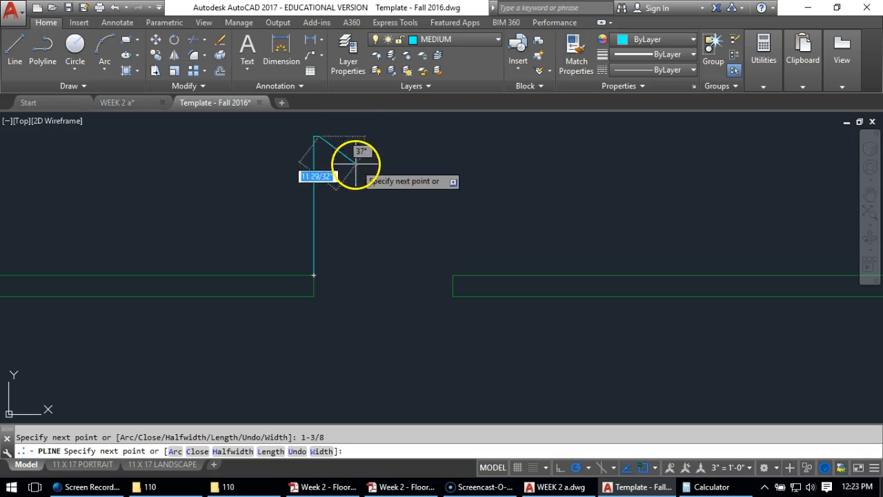
scroll(325, 278, "up", 2)
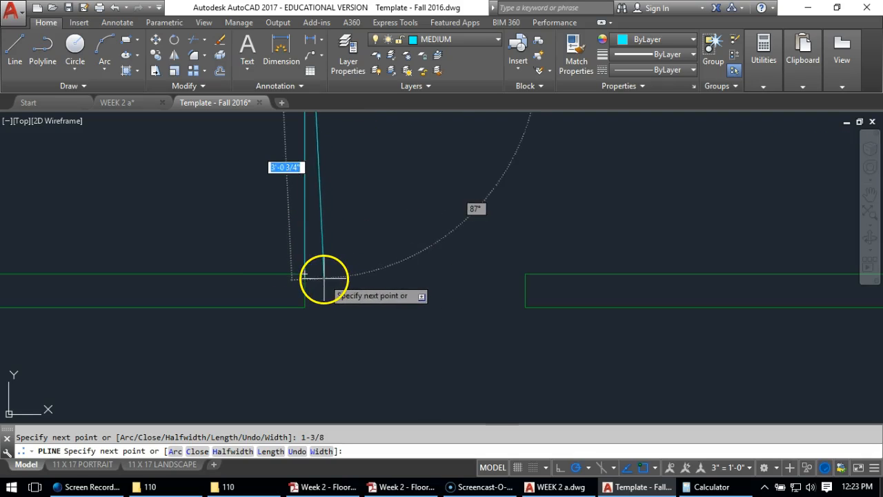
type("3'")
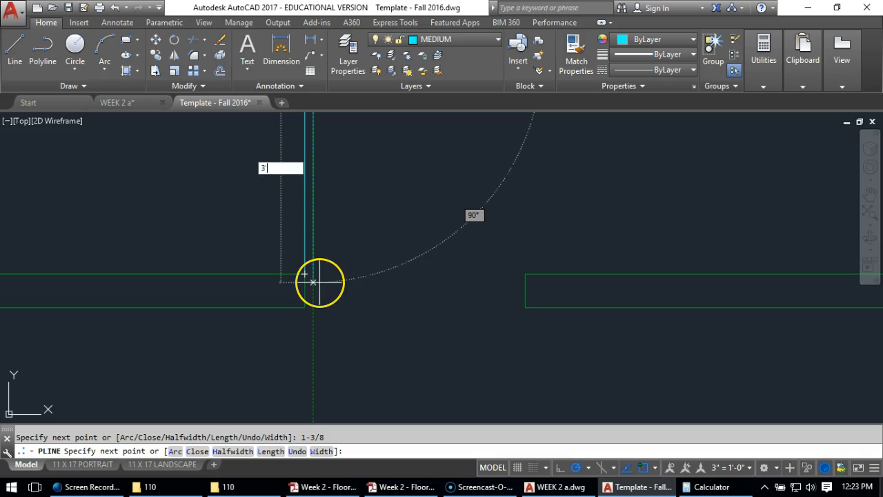
key("Return")
left_click(307, 275)
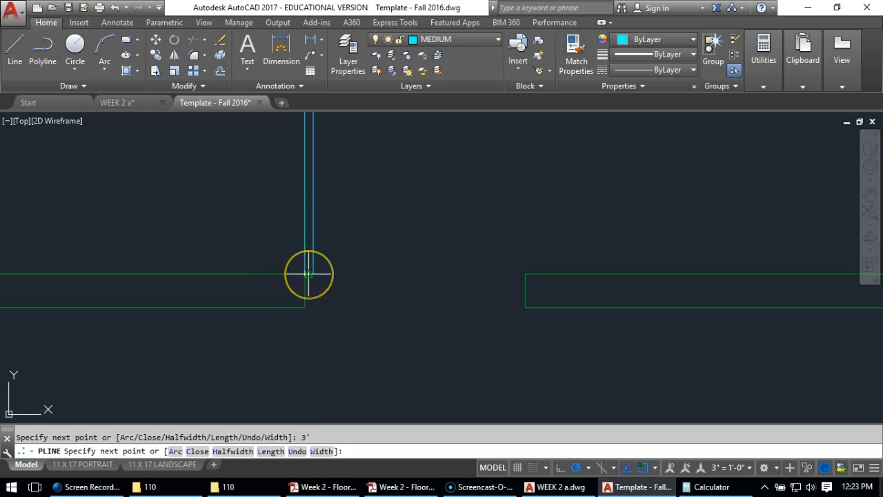
right_click(470, 395)
Draw the entry door's swing as a Start, End, Direction arc from the leaf's top left corner to the right jamb's inner corner, with horizontal start direction
scroll(469, 394, "down", 2)
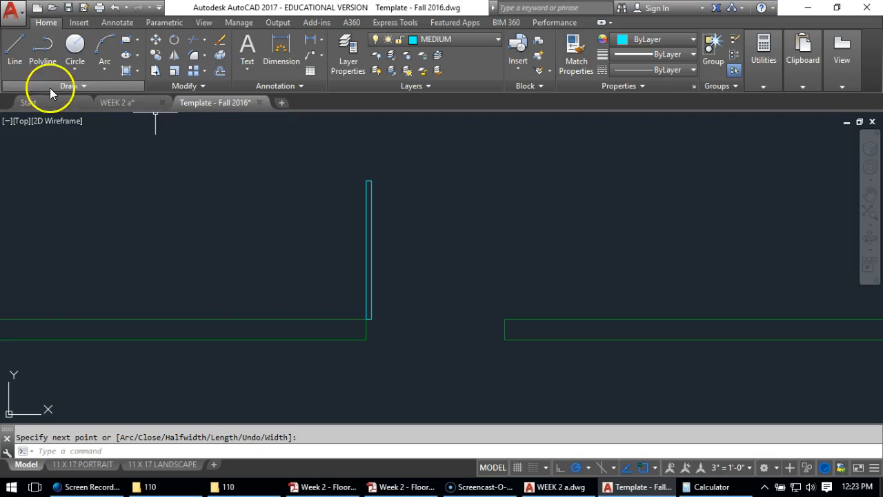
left_click(105, 79)
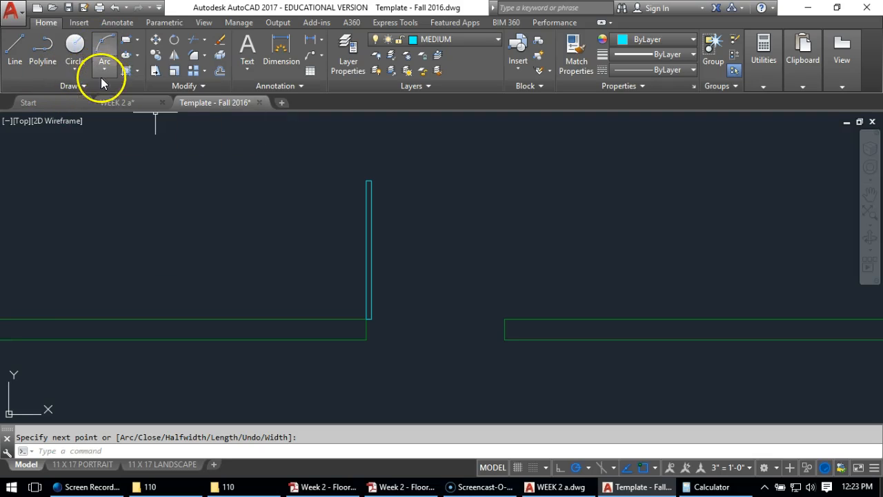
left_click(104, 71)
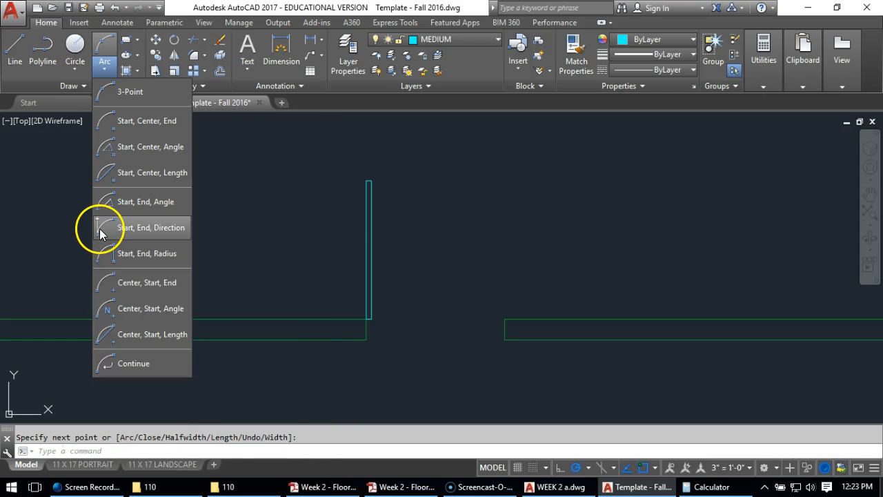
left_click(100, 229)
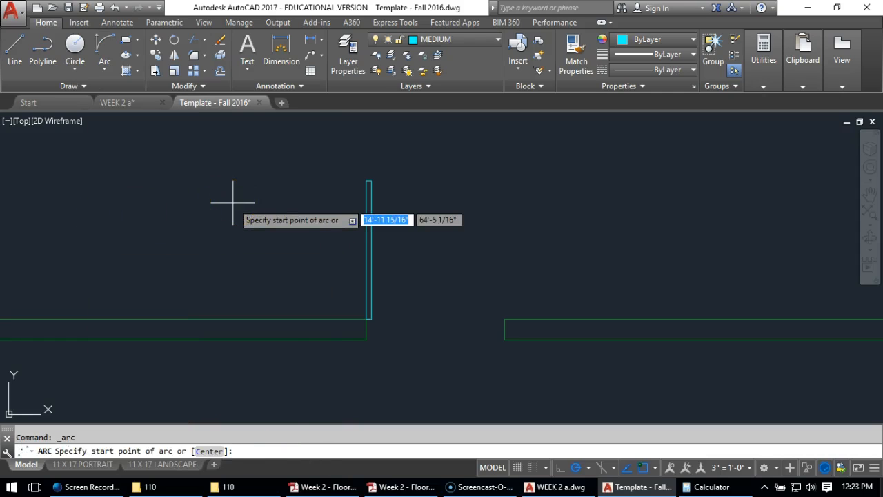
left_click(367, 181)
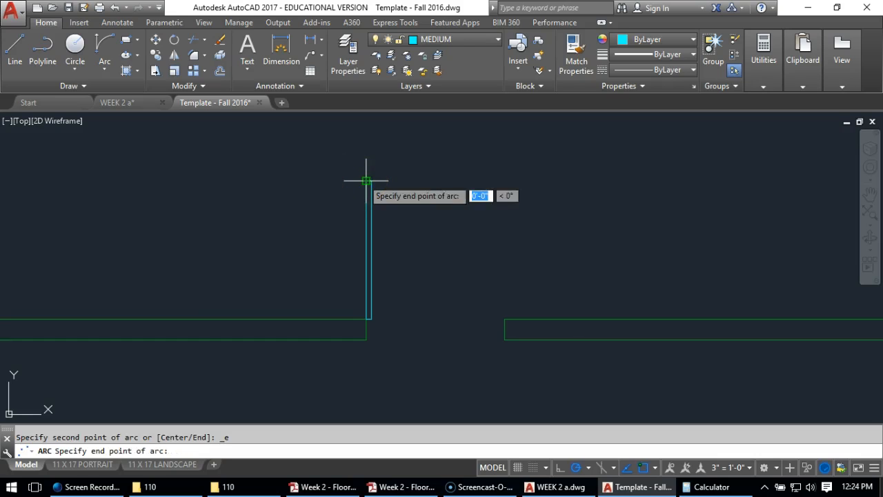
left_click(504, 319)
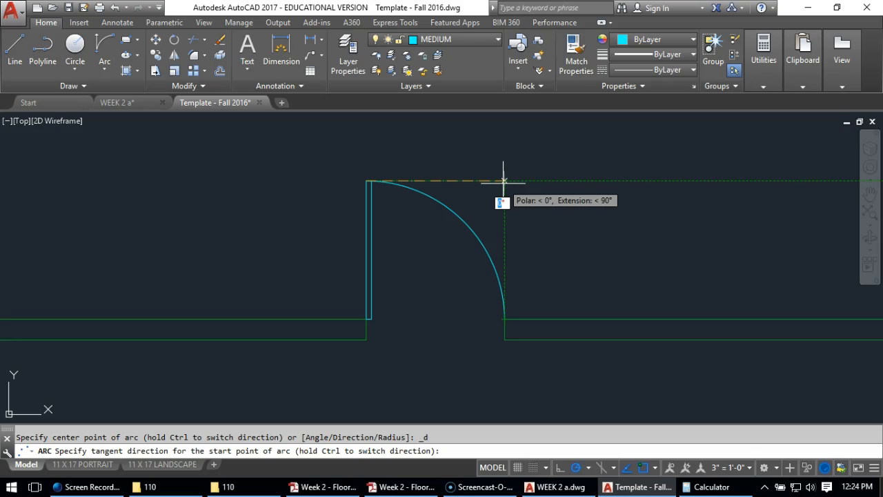
left_click(503, 182)
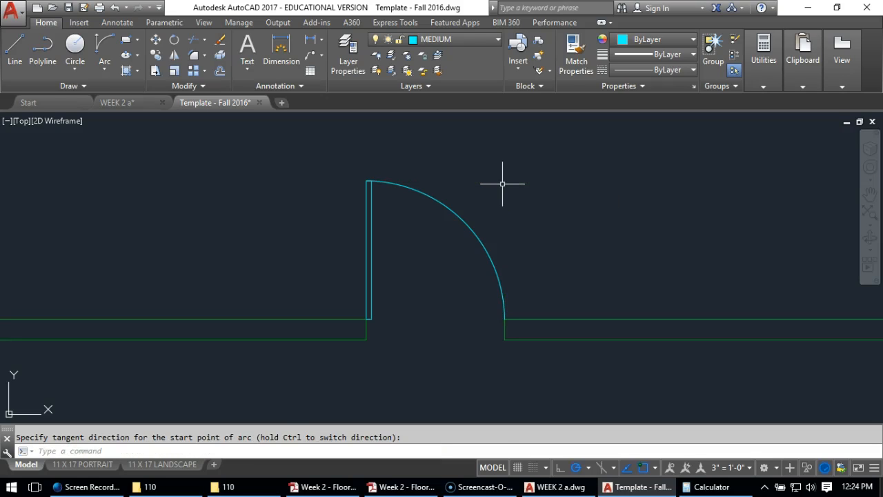
Draw a 2'8" by 1-3/8" polyline door leaf standing upward from the left jamb's upper corner in the top middle room's opening
scroll(504, 187, "down", 8)
middle_click_drag(529, 147, 528, 311)
scroll(494, 252, "up", 5)
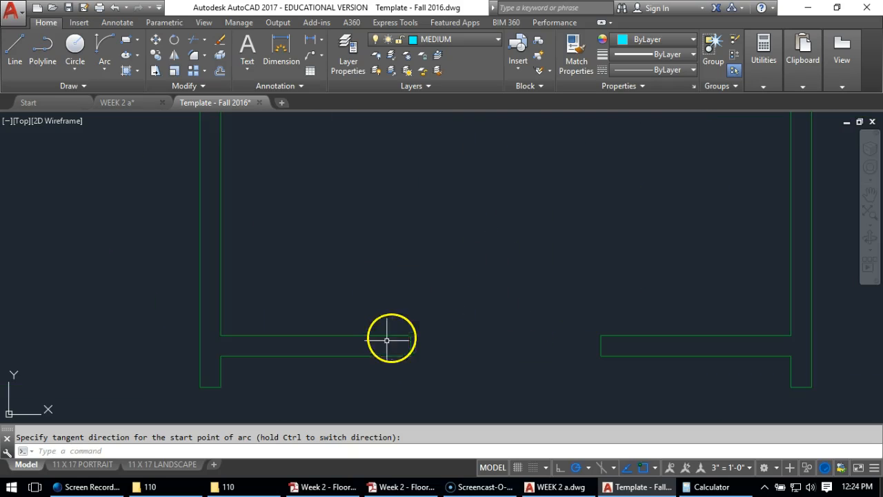
left_click(41, 44)
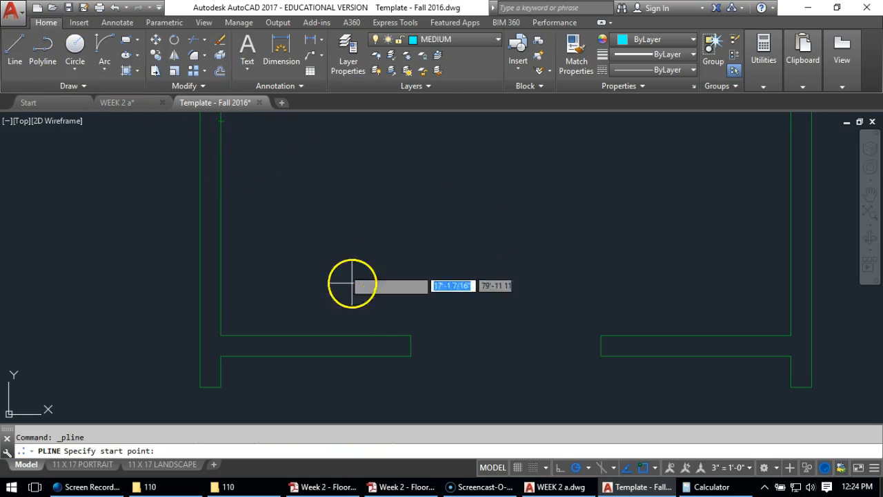
left_click(410, 335)
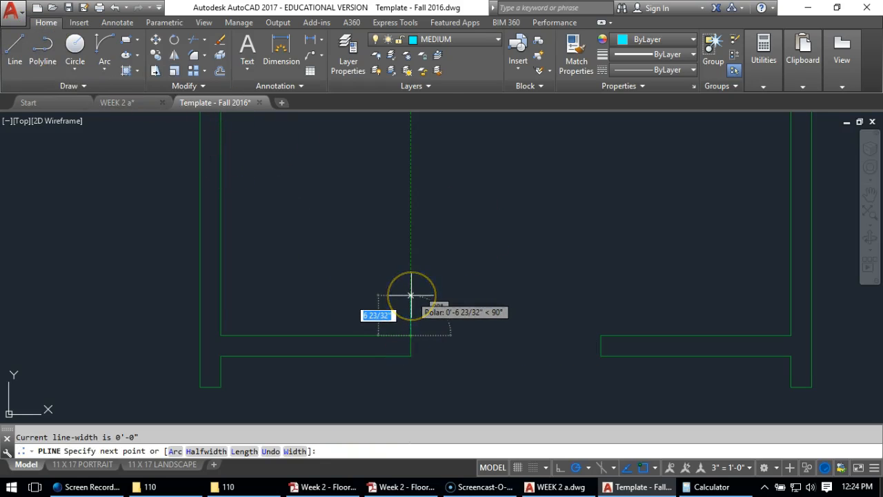
type("2")
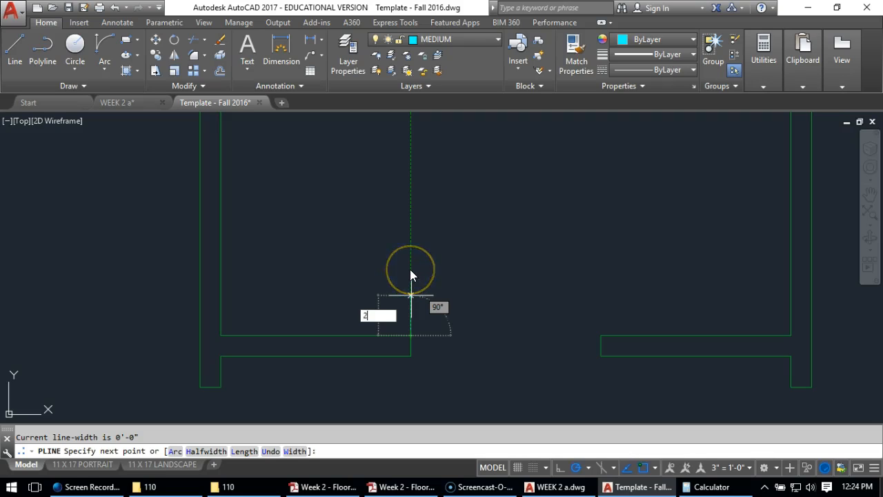
type("'8")
key("Return")
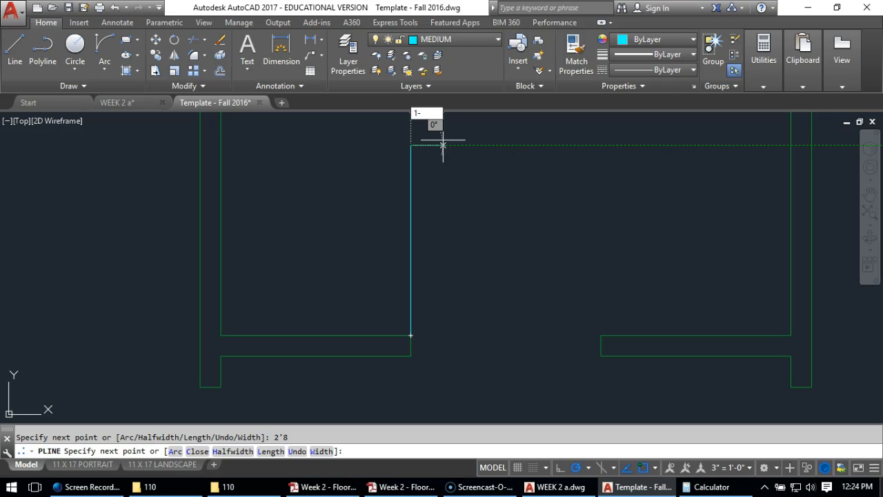
key("Return")
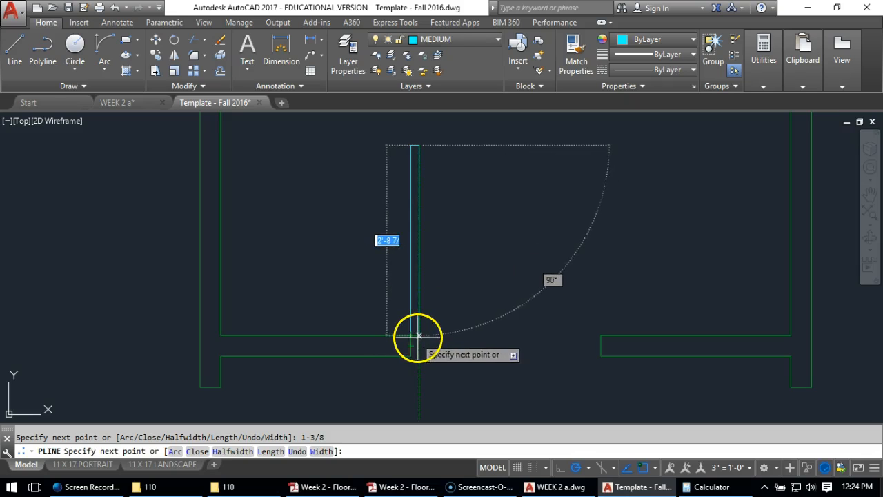
left_click(410, 336)
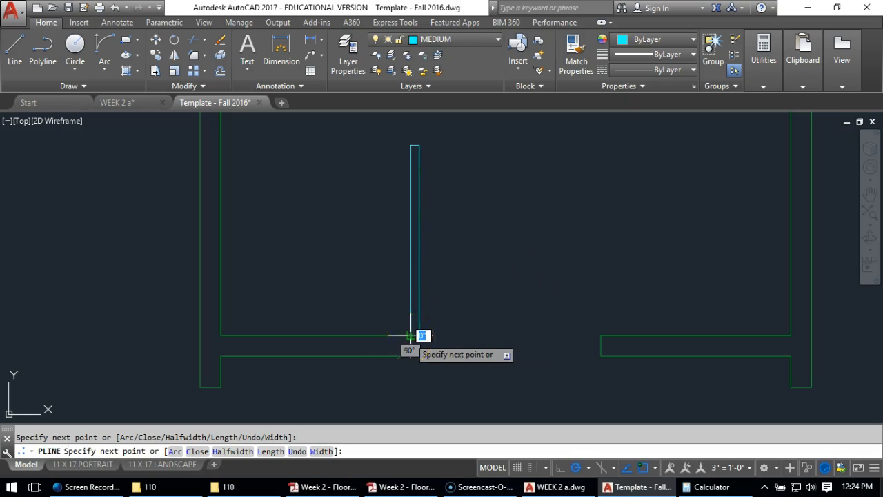
key("Return")
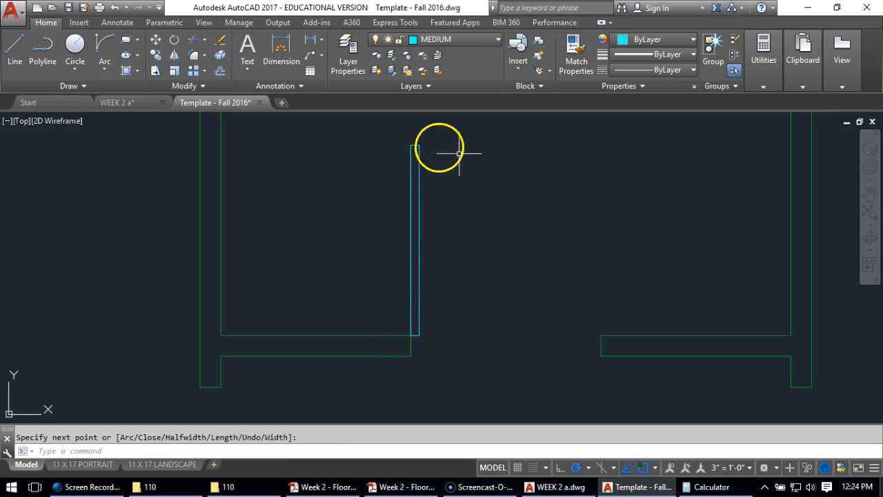
Draw the top middle room's door swing as a Start, End, Direction arc from the leaf's top left corner to the right jamb's upper corner, starting horizontally
left_click(98, 43)
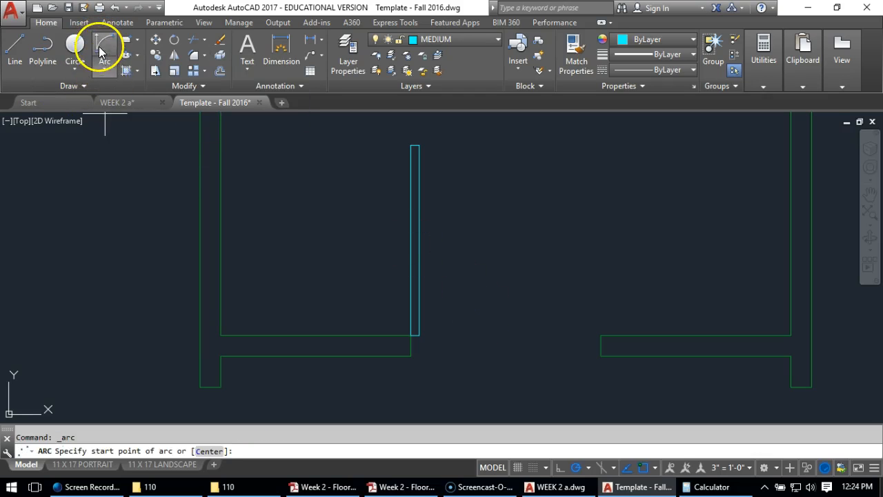
left_click(104, 70)
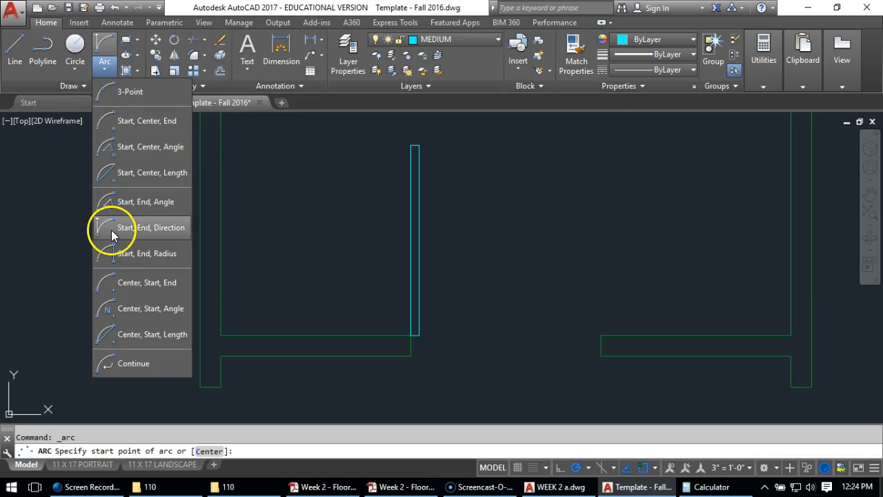
left_click(106, 40)
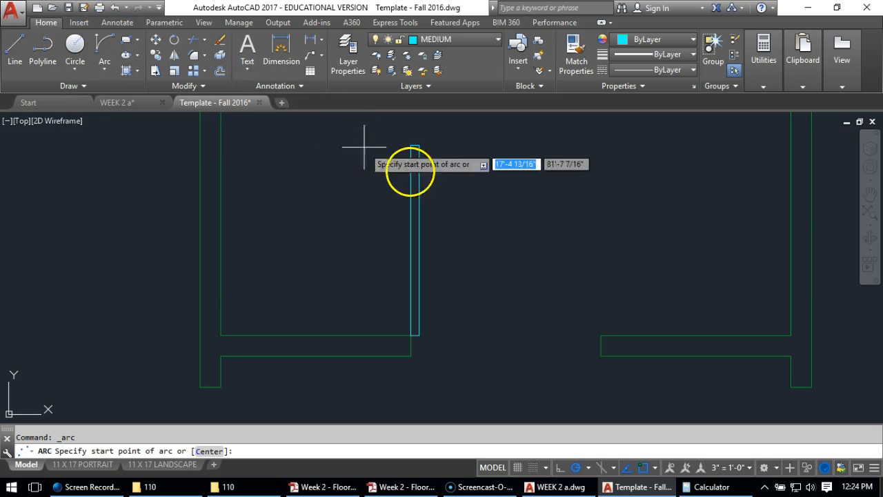
left_click(412, 146)
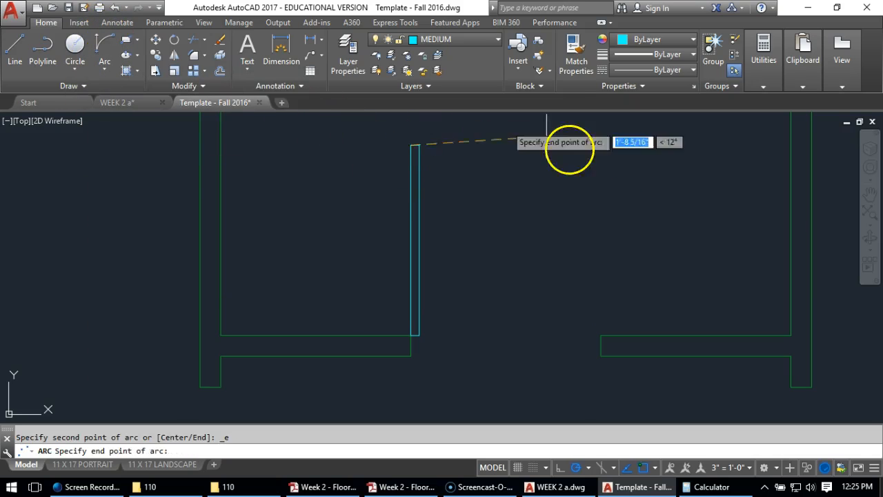
left_click(601, 335)
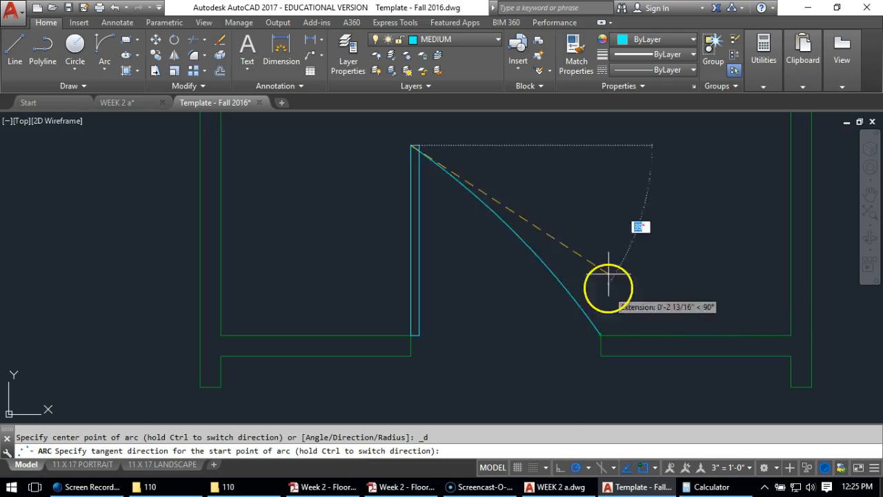
left_click(600, 146)
Copy the top middle room's door leaf and swing arc straight down into the open hallway below it
scroll(419, 268, "down", 4)
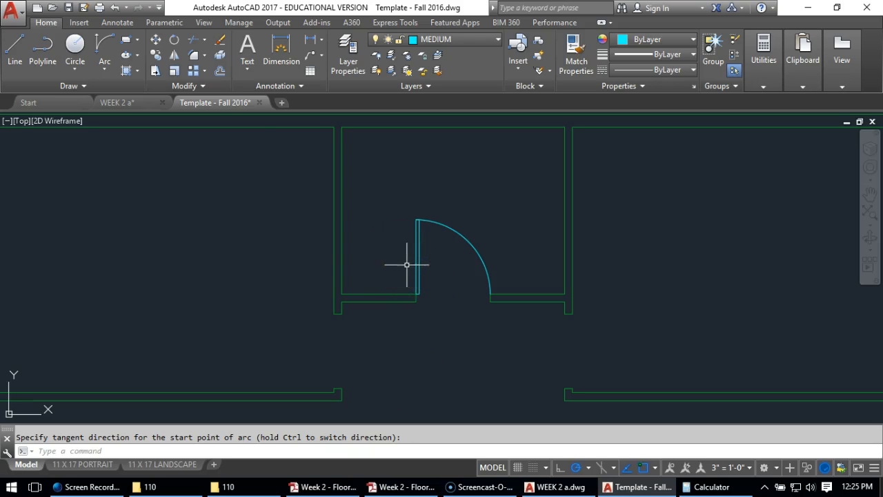
left_click(158, 58)
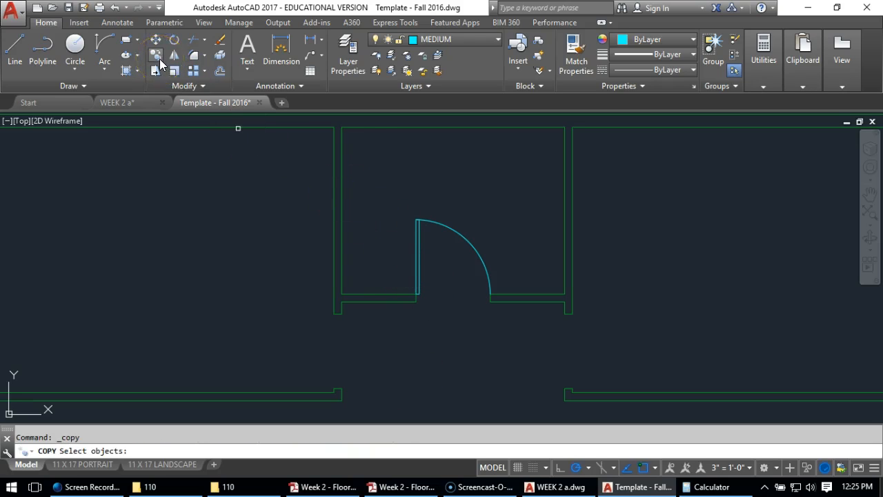
left_click(456, 191)
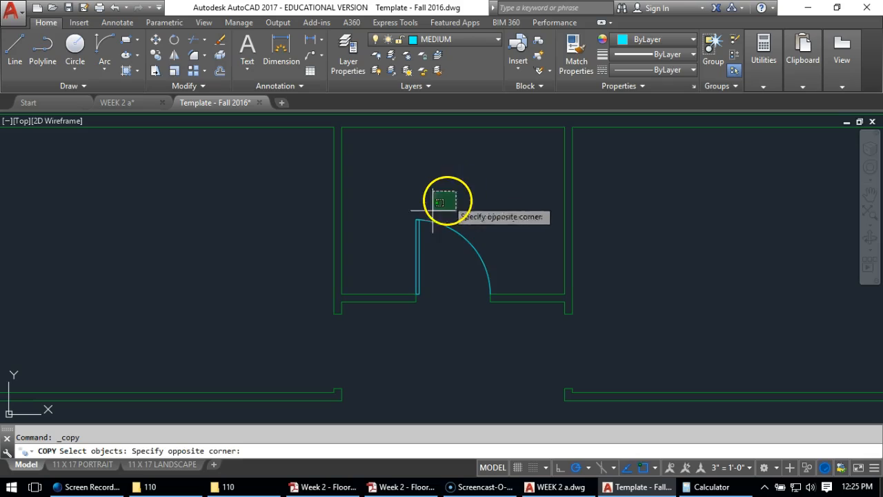
left_click(395, 236)
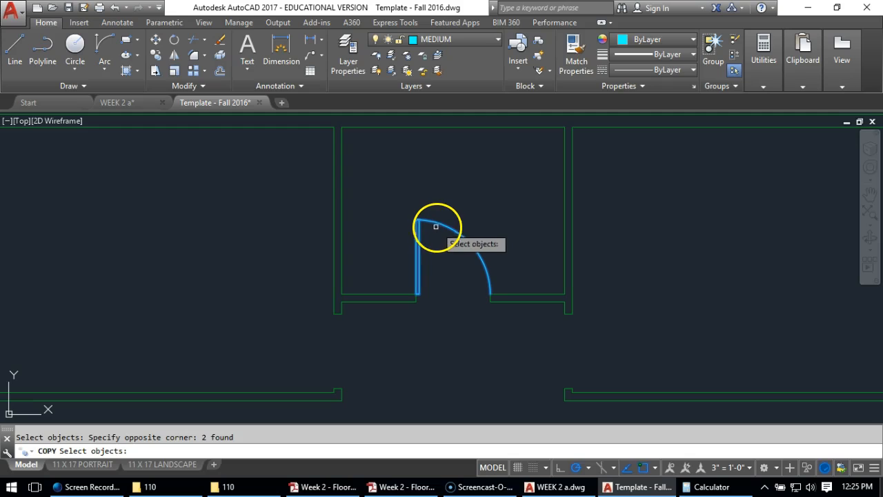
key("Return")
left_click(398, 167)
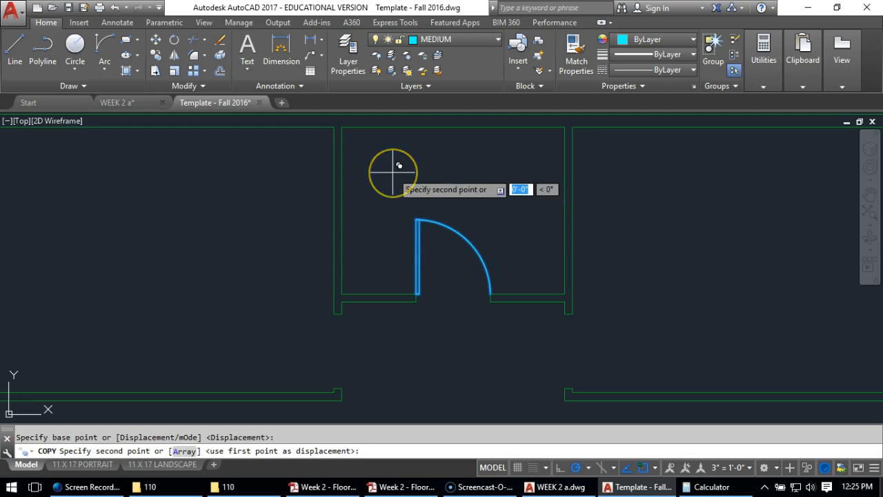
scroll(399, 165, "down", 2)
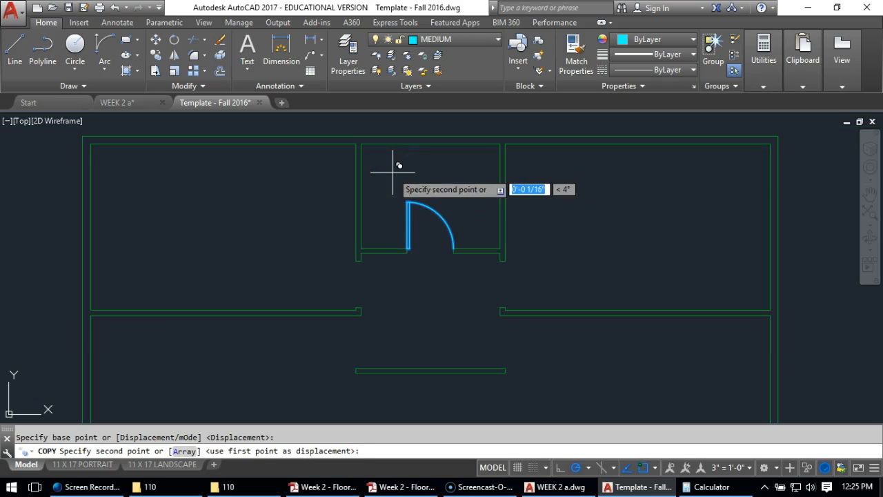
left_click(391, 236)
key("Return")
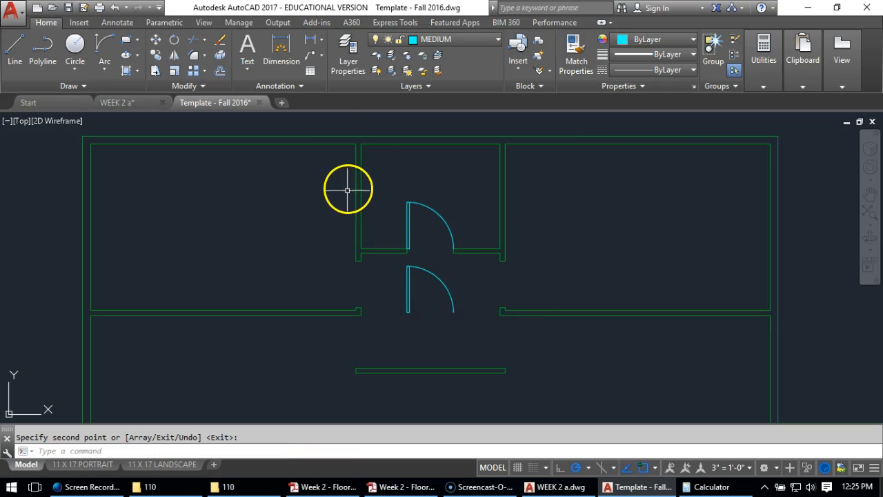
Rotate the copied door leaf and arc 90° counterclockwise about the leaf's lower right corner
left_click(174, 43)
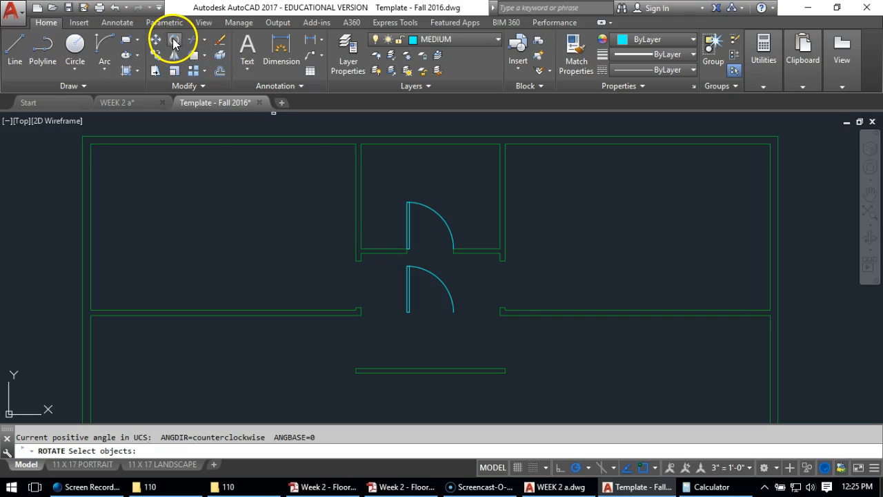
left_click(451, 272)
left_click(381, 318)
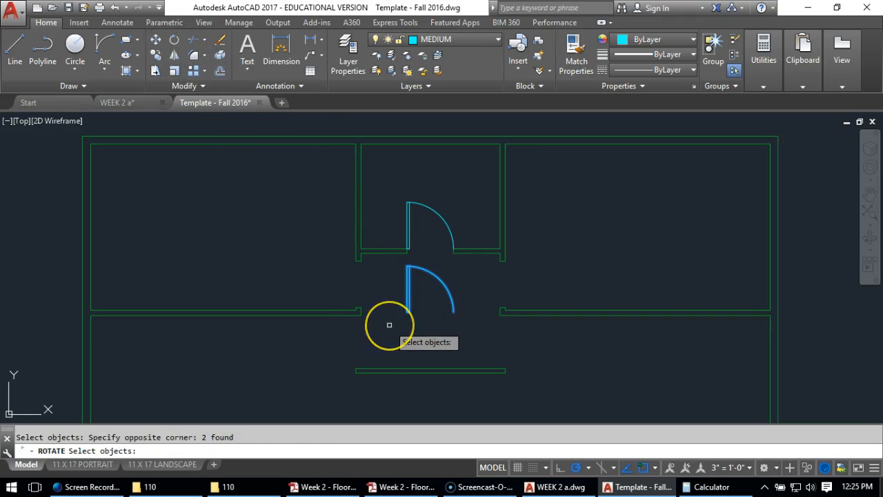
key("Return")
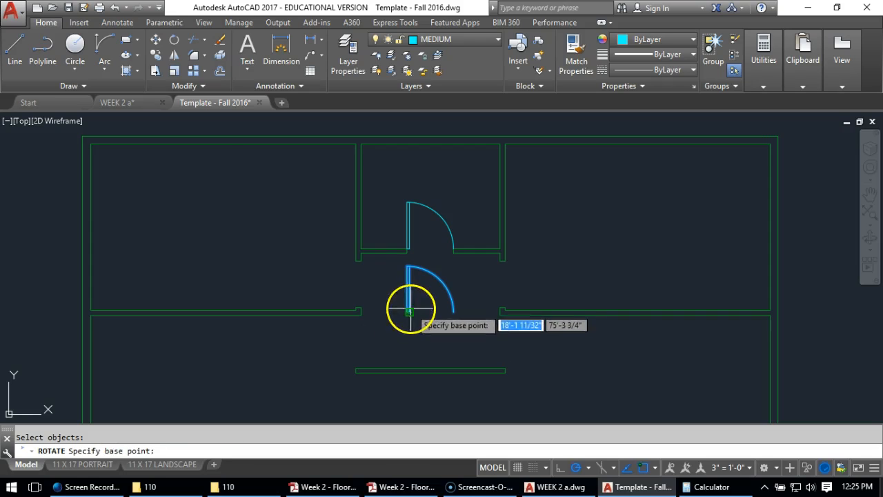
left_click(410, 312)
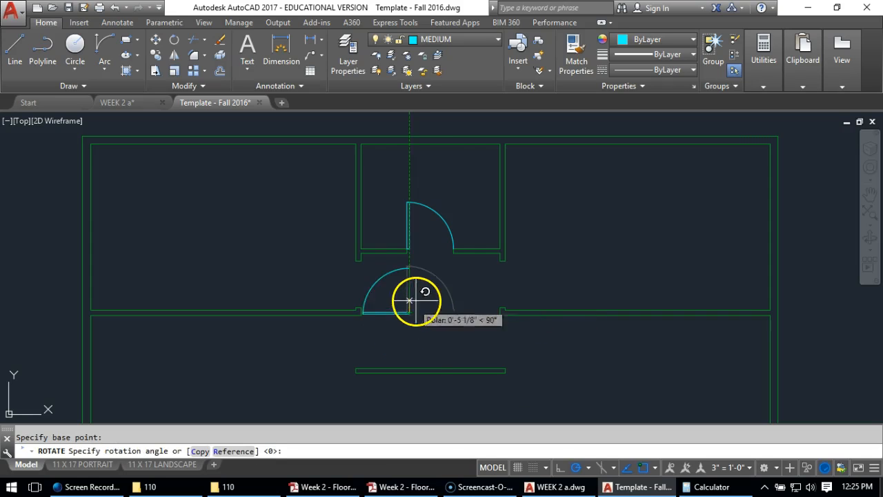
left_click(410, 168)
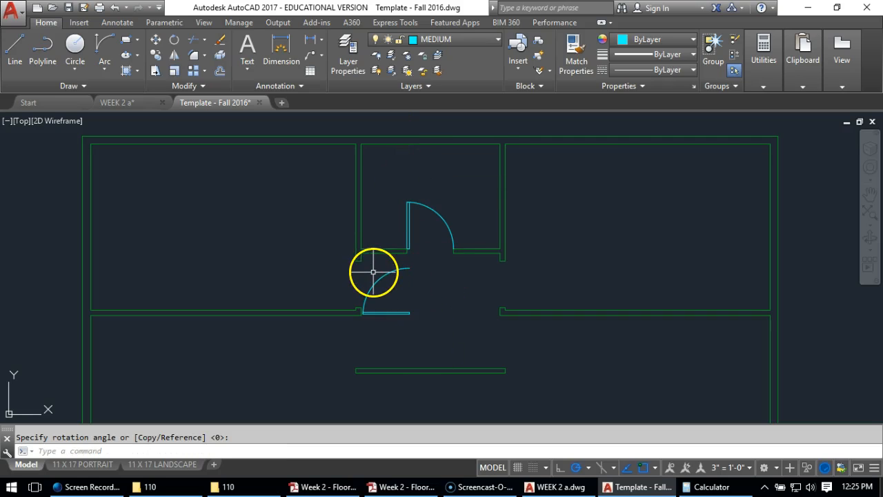
Move the rotated door by its leaf's lower right corner onto the upper left corner of the lower jamb in the top left room's opening
left_click(157, 44)
left_click(383, 272)
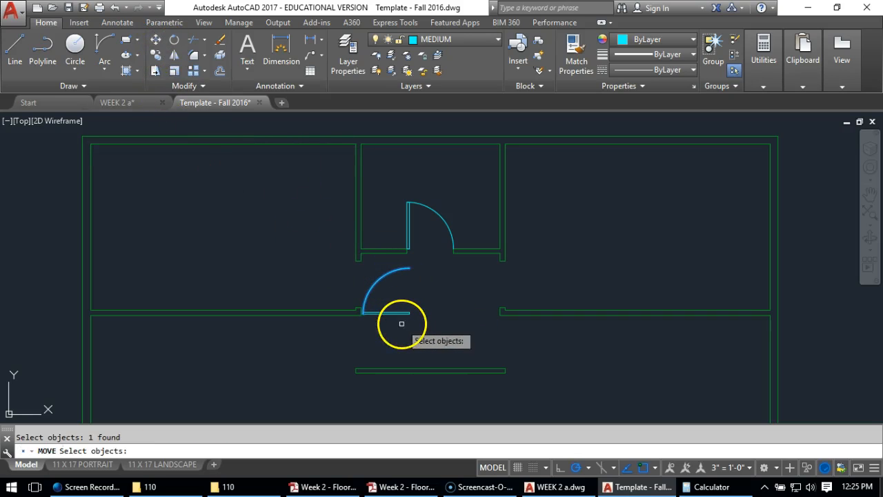
left_click(393, 312)
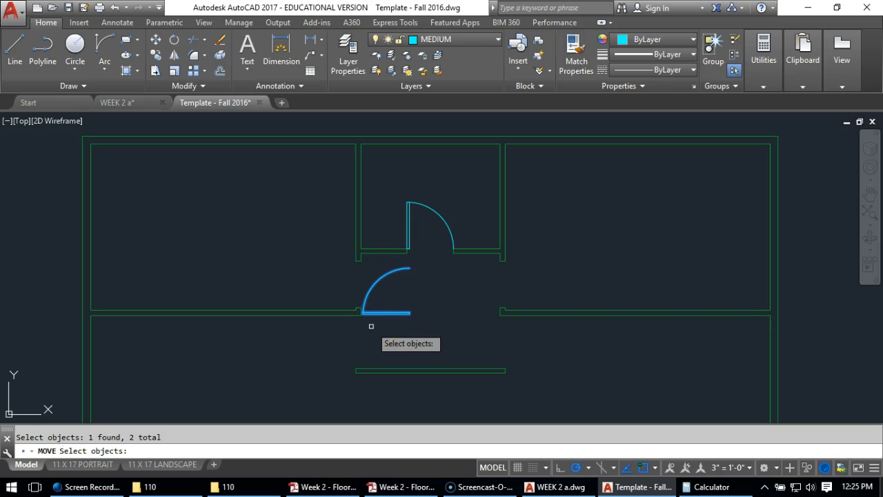
key("Return")
scroll(380, 316, "up", 5)
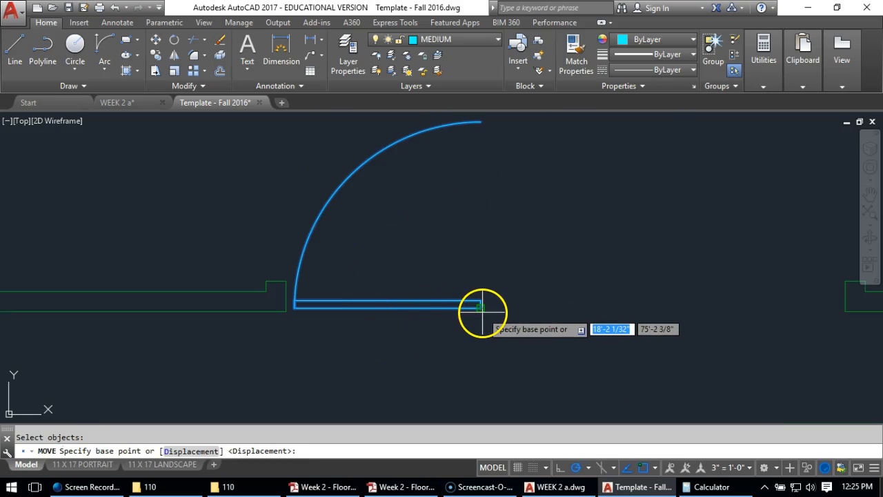
left_click(481, 307)
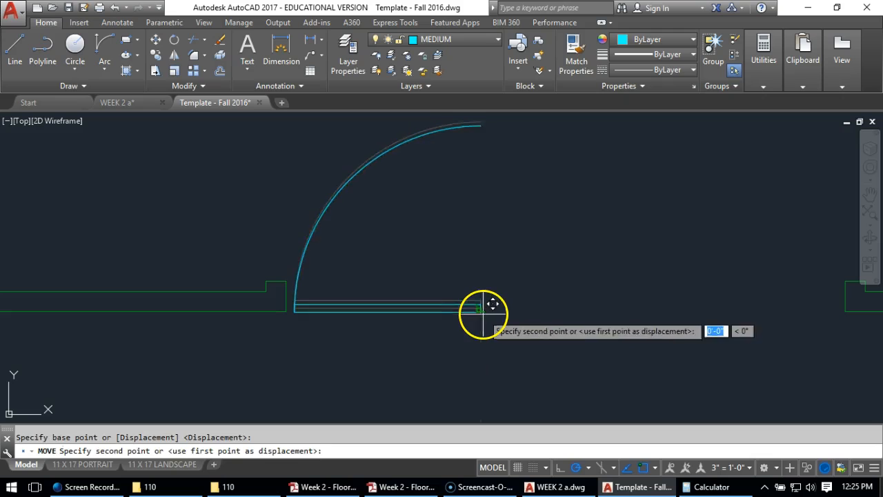
left_click(267, 280)
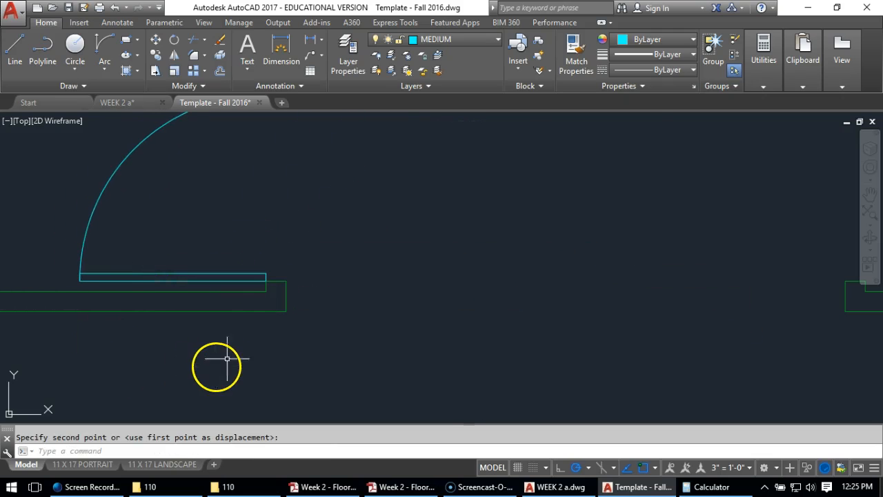
Mirror the top left room's door across a vertical line through the midpoint of the short hallway wall into the top right room's opening, keeping the original
scroll(320, 269, "down", 4)
middle_click_drag(483, 201, 413, 221)
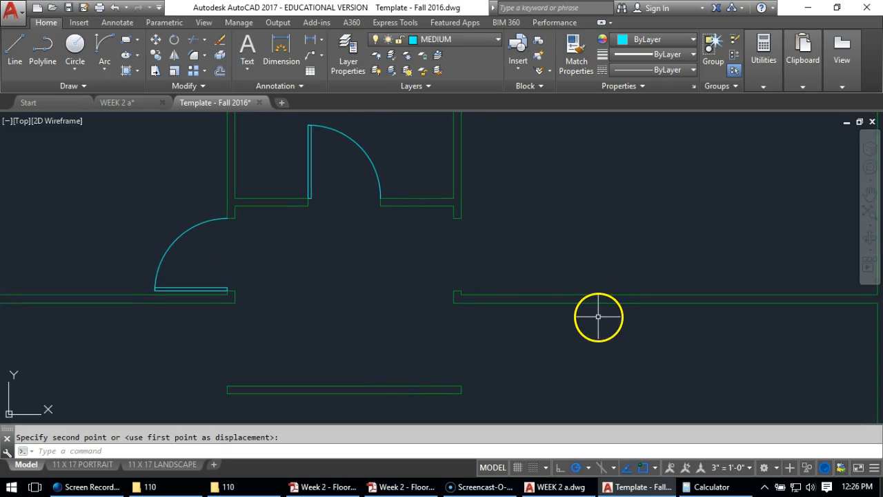
left_click(172, 58)
left_click(171, 244)
left_click(180, 289)
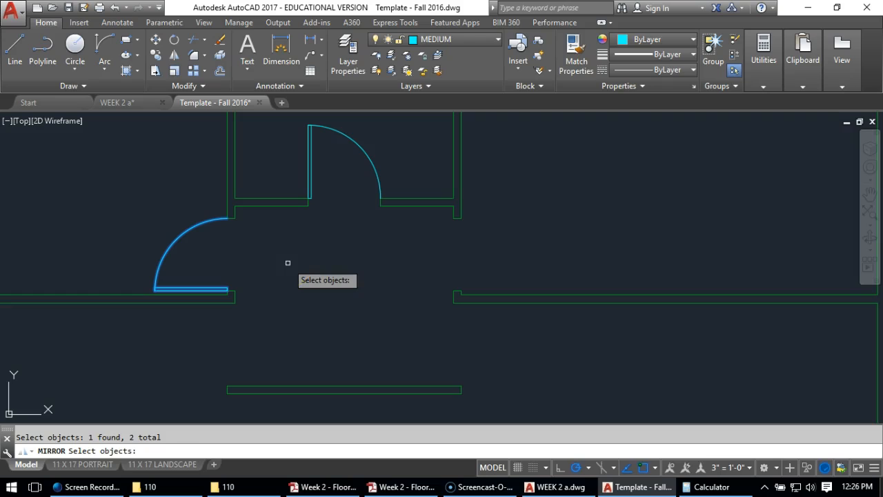
key("Return")
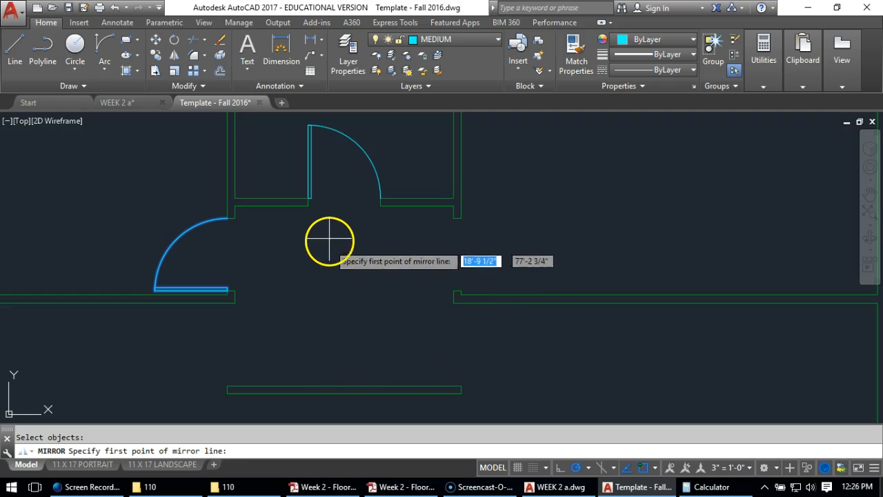
left_click(343, 388)
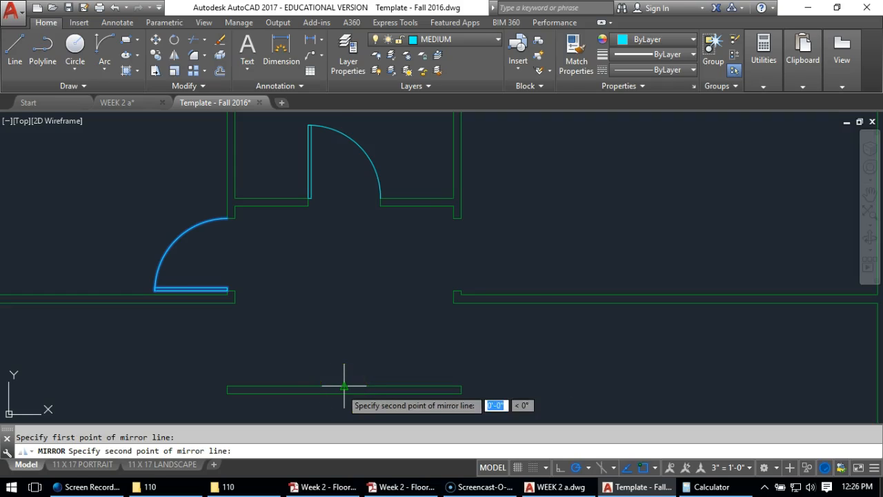
left_click(343, 306)
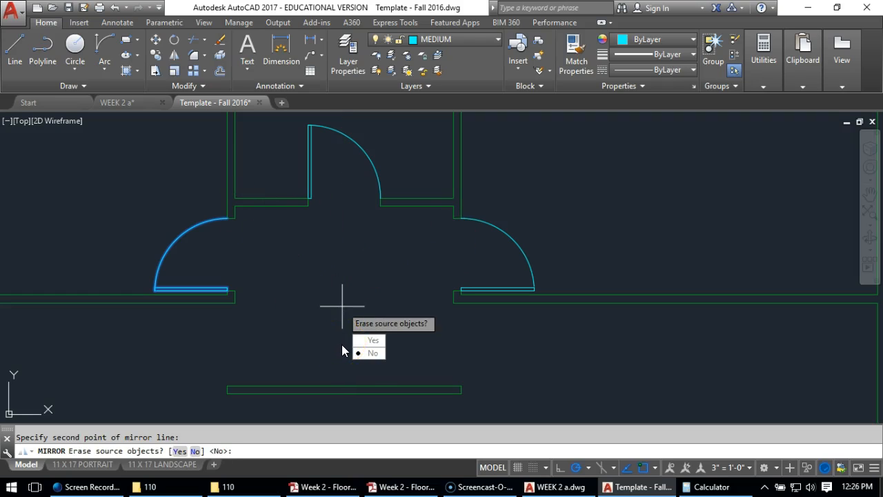
left_click(365, 354)
scroll(404, 263, "down", 4)
middle_click_drag(454, 276, 449, 231)
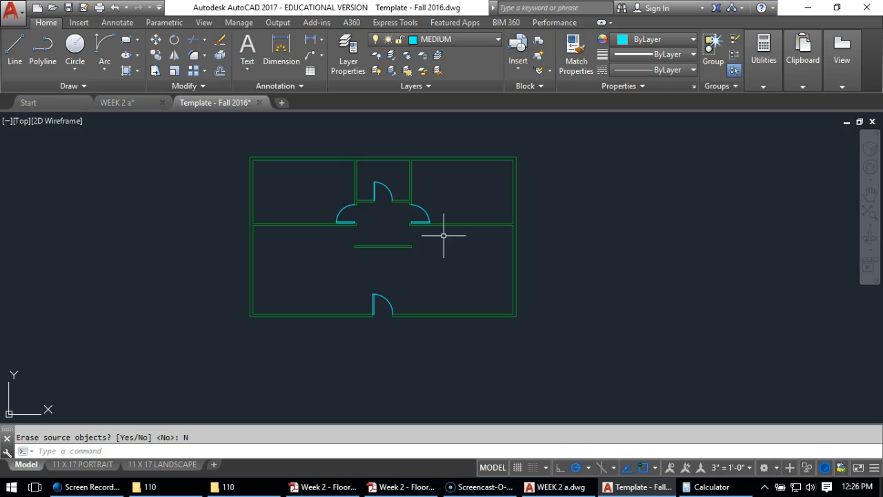
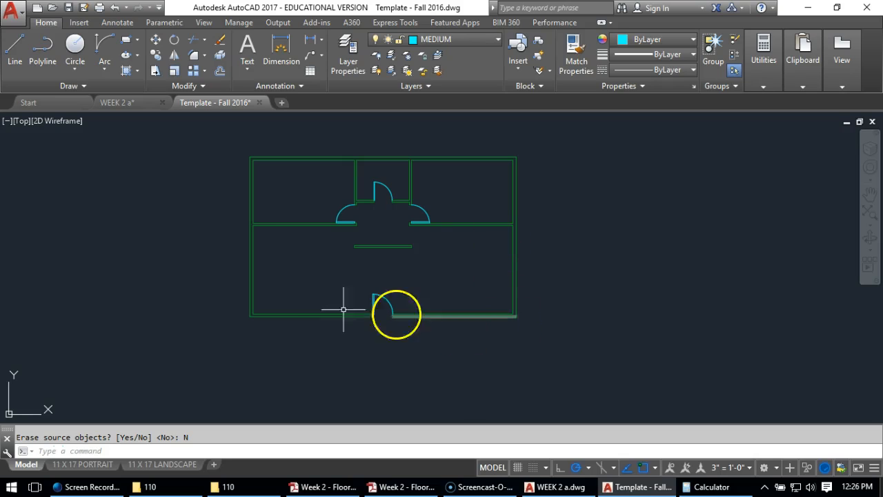
Draw two short lines across the exterior walls at the plan's lower left corner, running outward from the inner wall corner
scroll(254, 318, "up", 5)
scroll(254, 319, "up", 2)
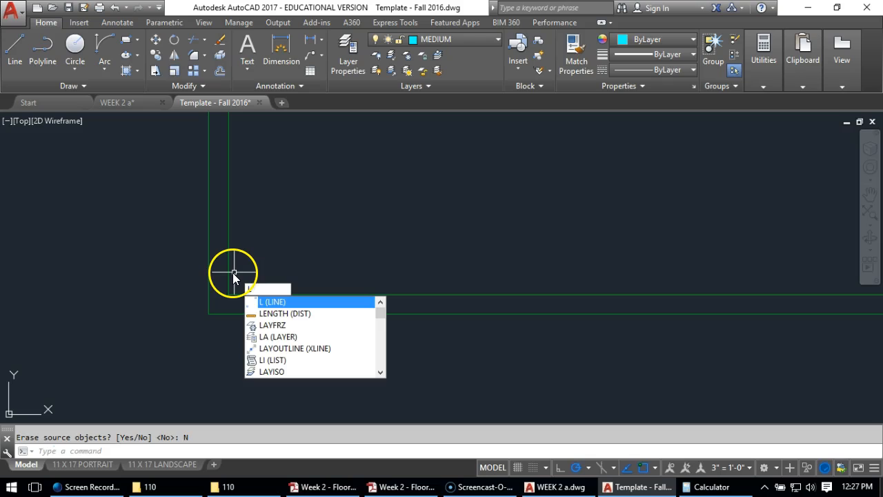
key("Return")
left_click(227, 314)
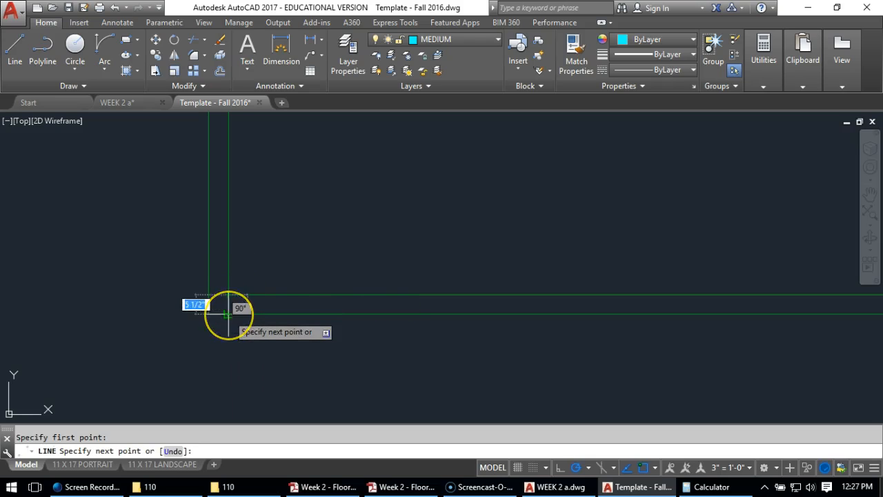
right_click(251, 327)
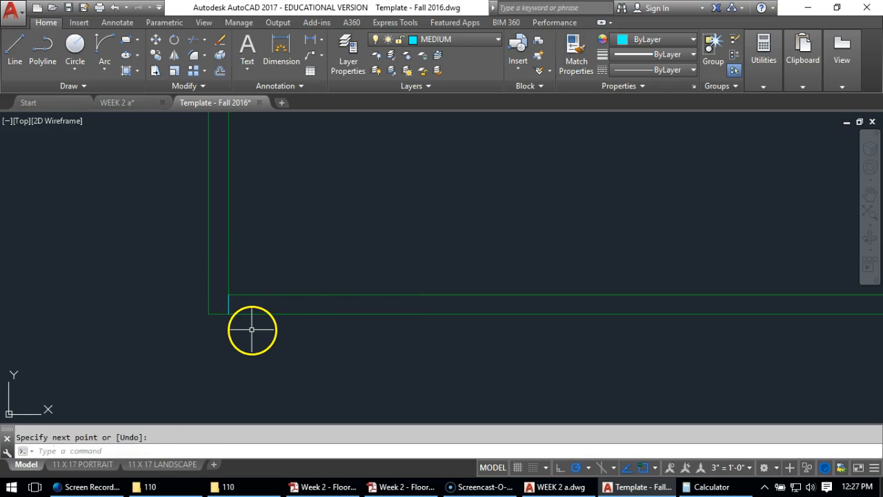
key("Return")
left_click(213, 296)
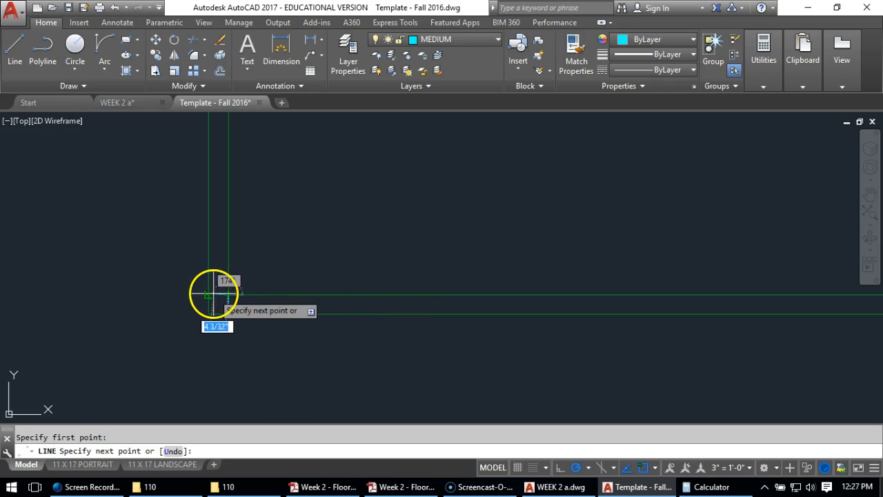
right_click(251, 345)
scroll(213, 299, "down", 3)
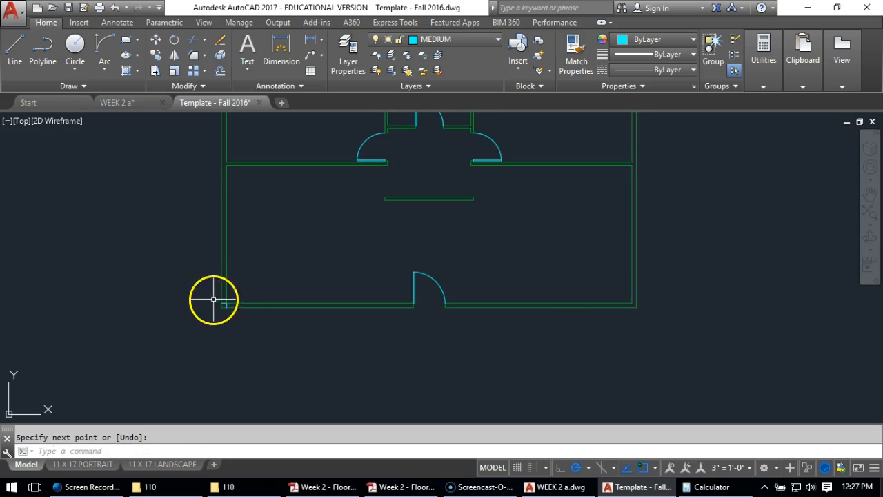
Draw two short lines across the exterior walls at the plan's lower right corner, running outward from the inner wall corner
scroll(668, 304, "up", 6)
key("Return")
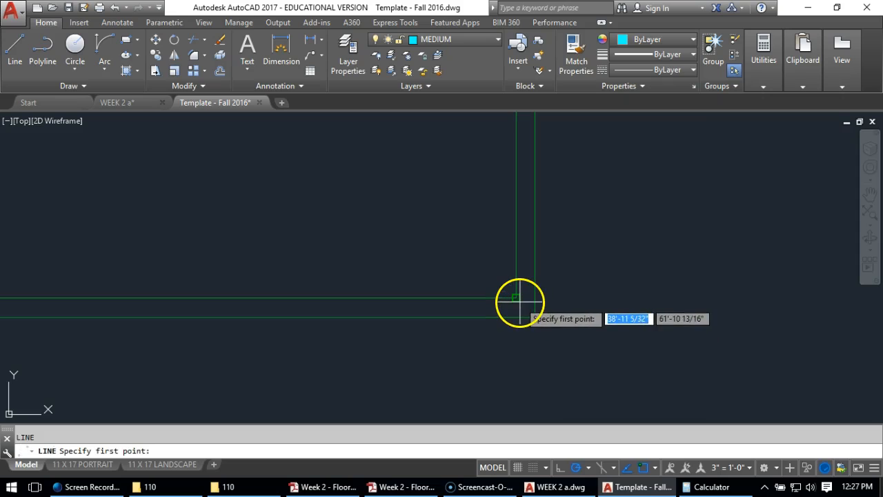
left_click(517, 300)
left_click(516, 317)
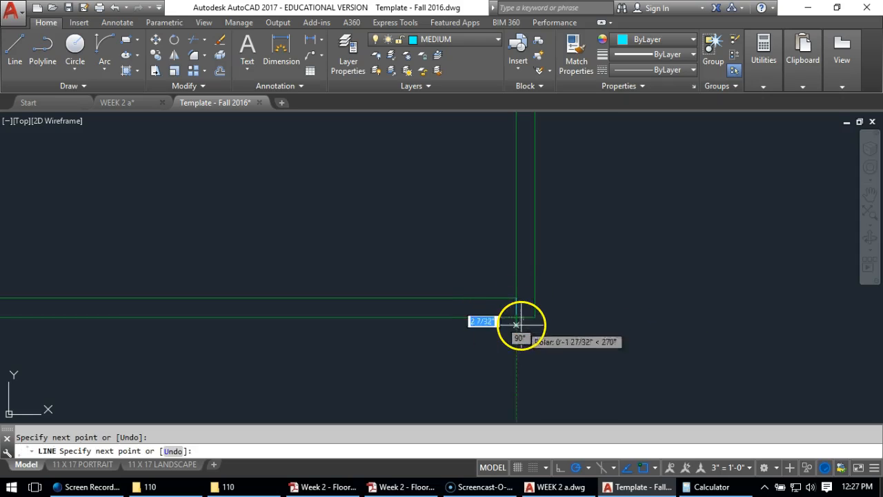
key("Return")
key("Return")
left_click(516, 298)
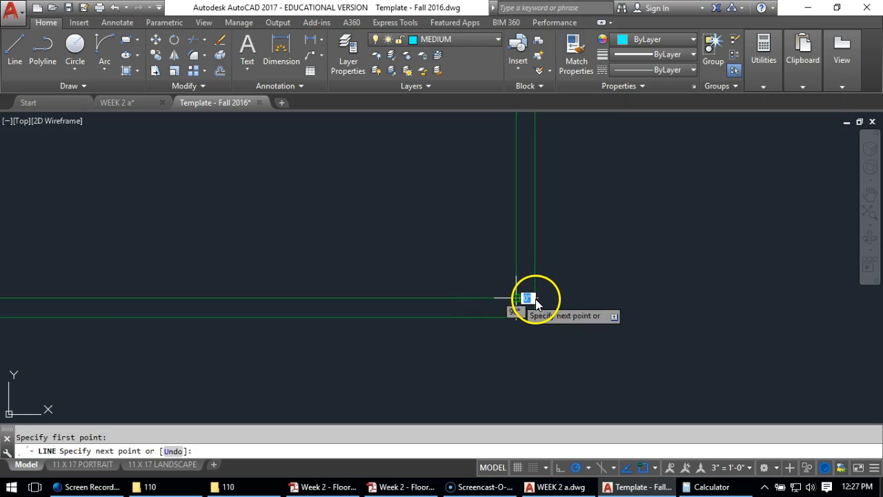
left_click(535, 299)
key("Return")
key("Return")
left_click(516, 298)
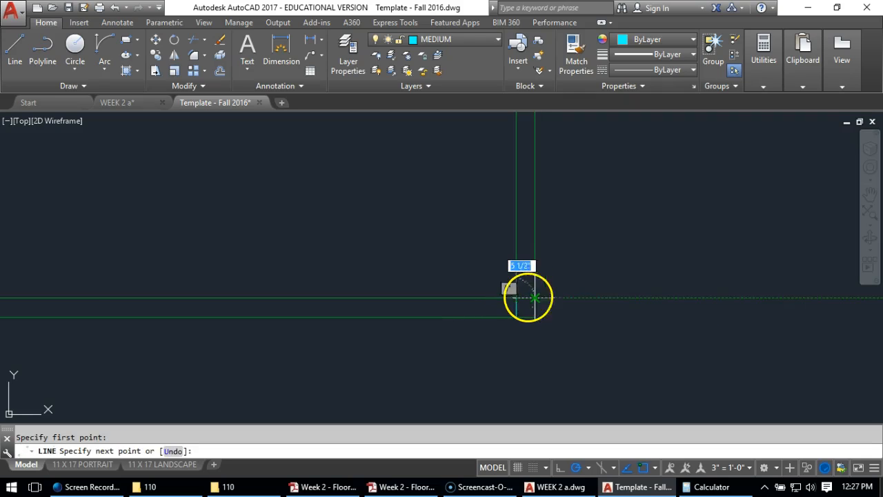
left_click(536, 298)
key("Return")
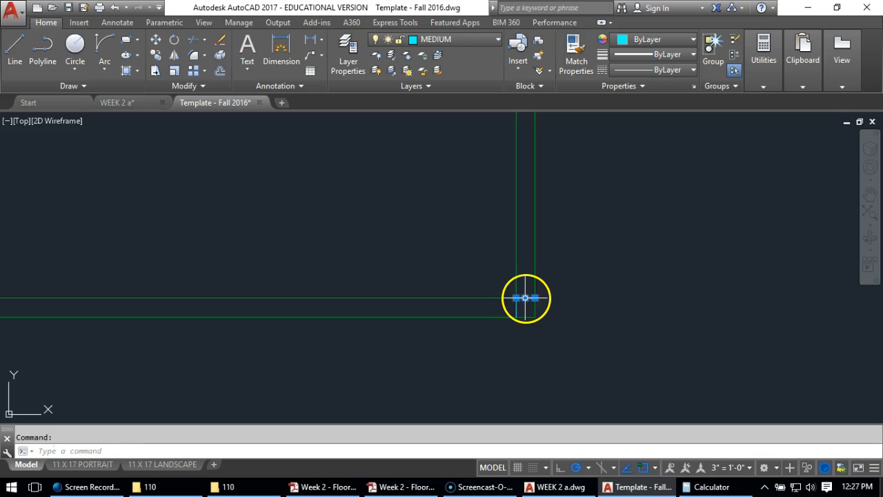
key("Escape")
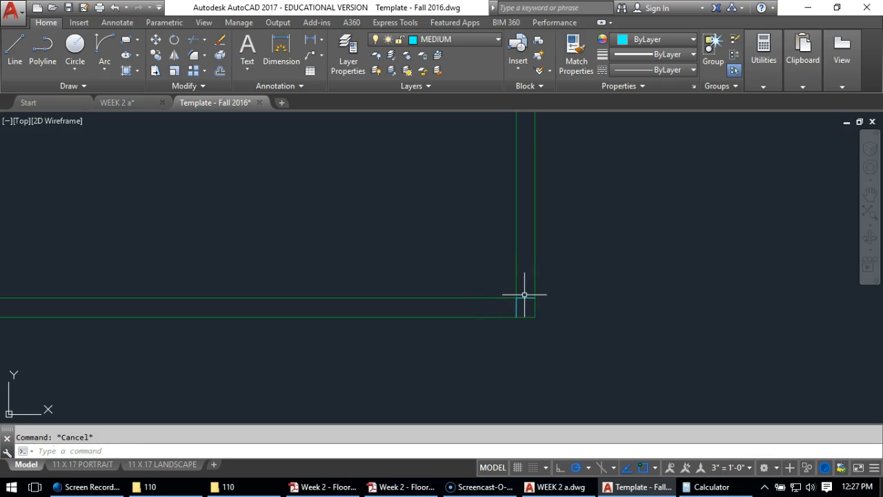
Put the short closing lines at the plan's lower right corner on the WALL layer
scroll(521, 295, "down", 3)
scroll(483, 327, "up", 8)
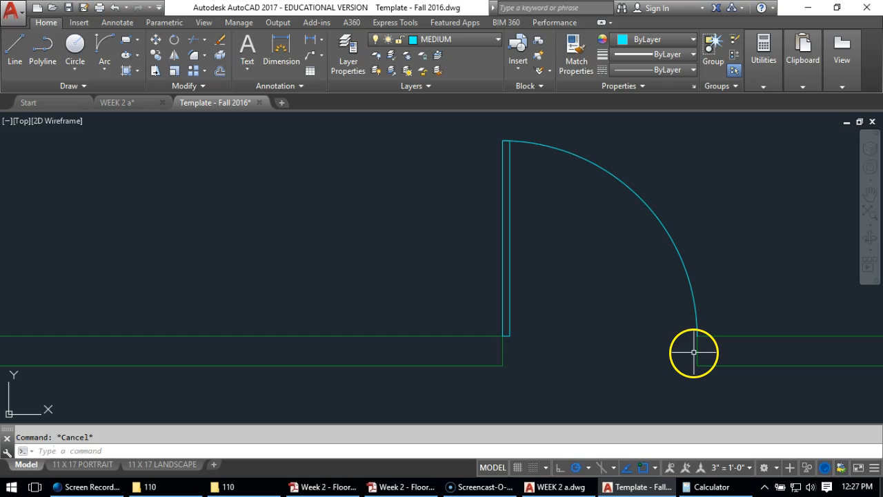
scroll(648, 336, "down", 8)
middle_click_drag(826, 302, 574, 267)
scroll(576, 274, "up", 6)
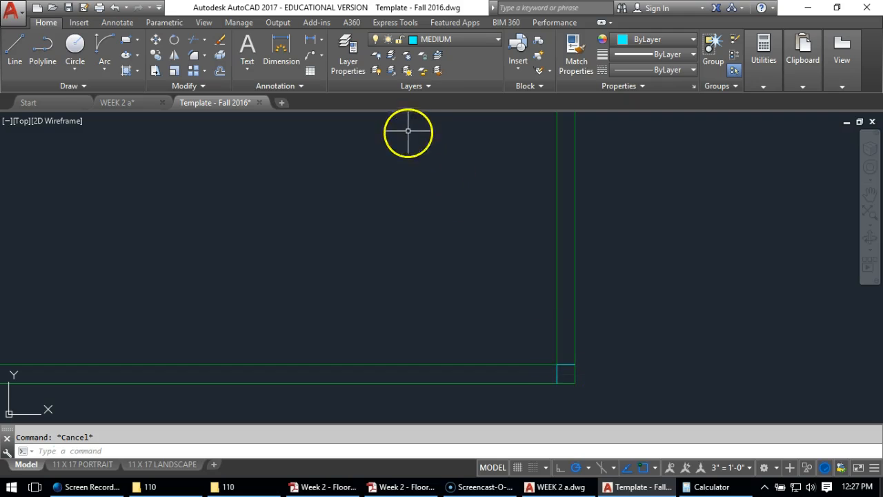
left_click(513, 331)
left_click(599, 395)
left_click(512, 339)
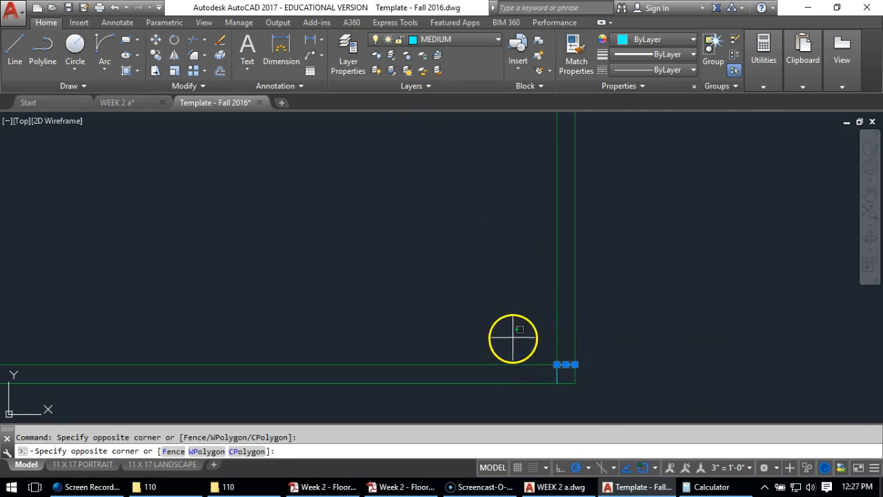
left_click(634, 413)
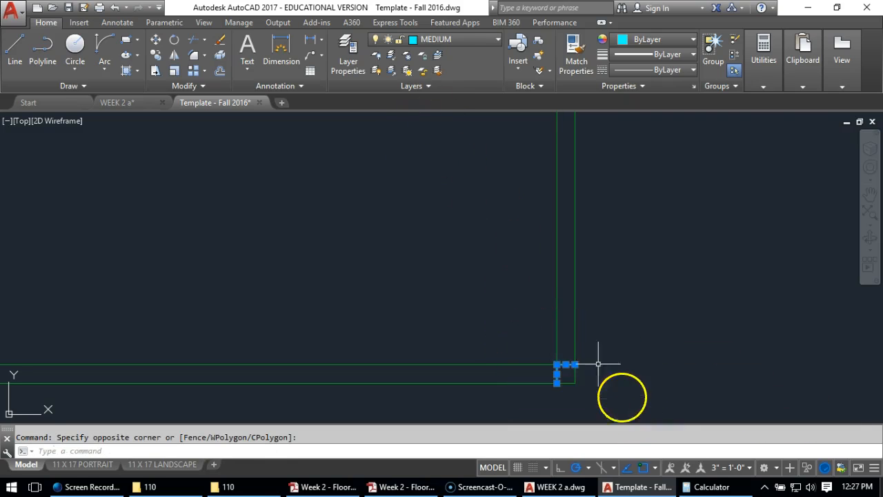
left_click(452, 42)
left_click(437, 335)
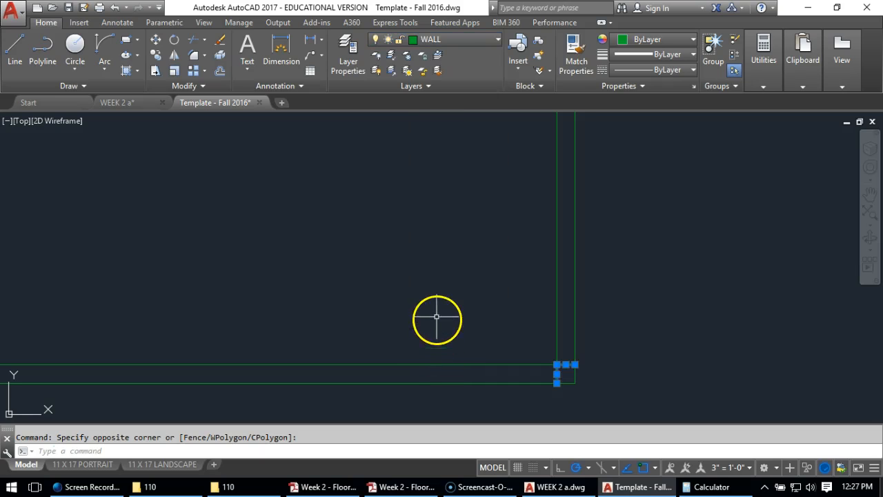
key("Escape")
Put the two short closing lines at the plan's lower left corner on the WALL layer
scroll(438, 314, "down", 3)
scroll(158, 274, "up", 4)
left_click(158, 282)
left_click(252, 357)
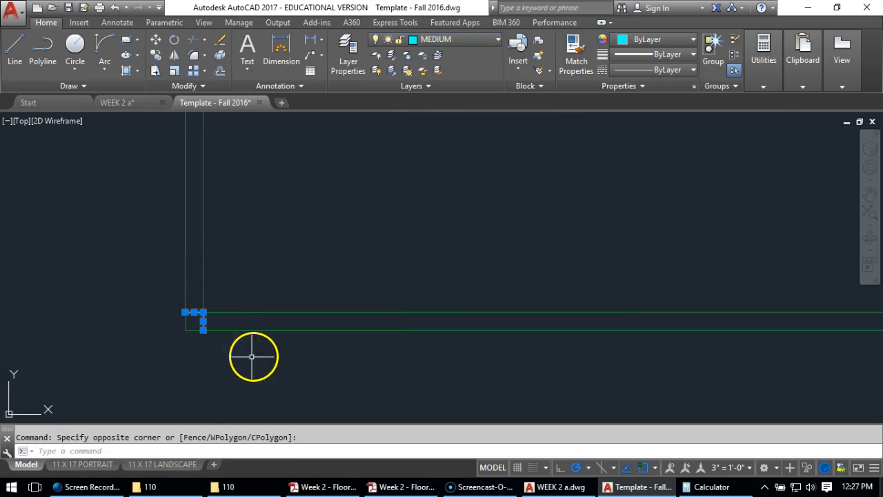
left_click(455, 40)
left_click(430, 329)
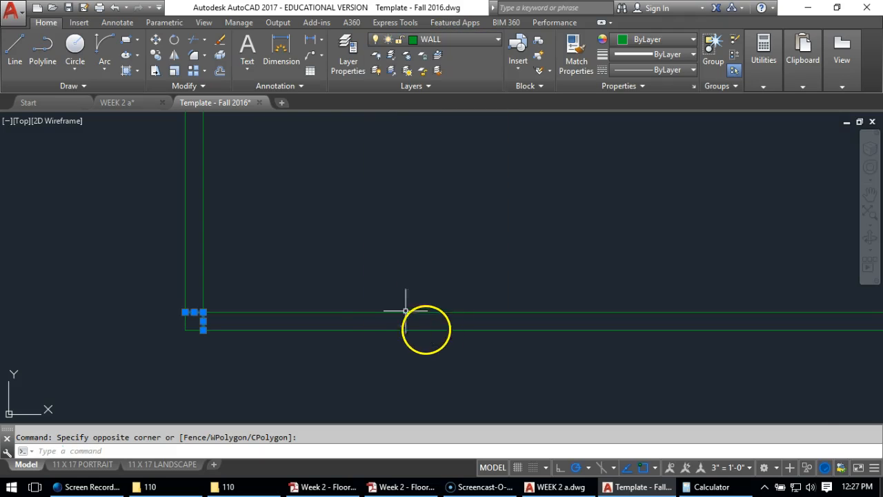
key("Escape")
Offset the lower left corner's two closing lines by 8', one up the left wall and one rightward along the bottom wall
scroll(263, 256, "down", 3)
scroll(220, 283, "up", 3)
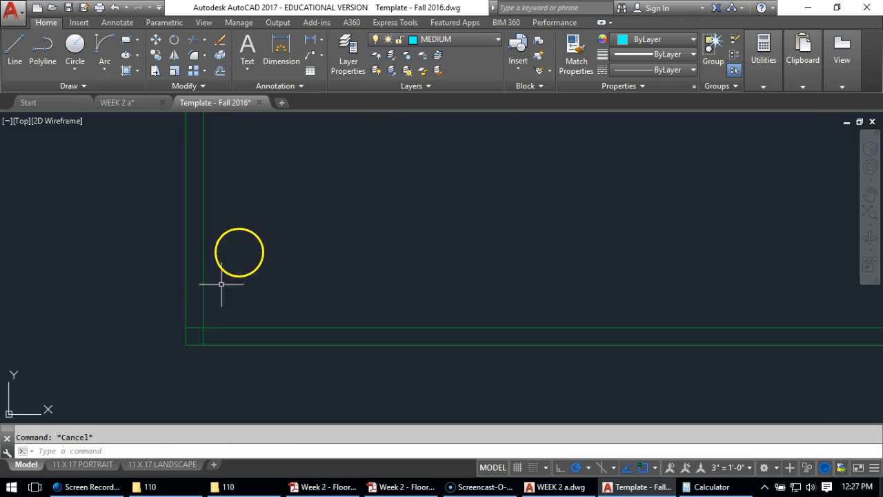
left_click(218, 72)
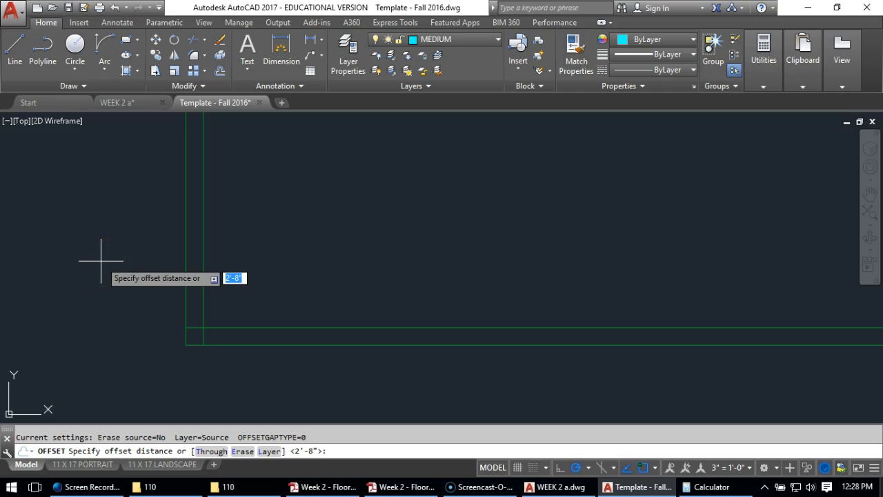
type("8")
key("Return")
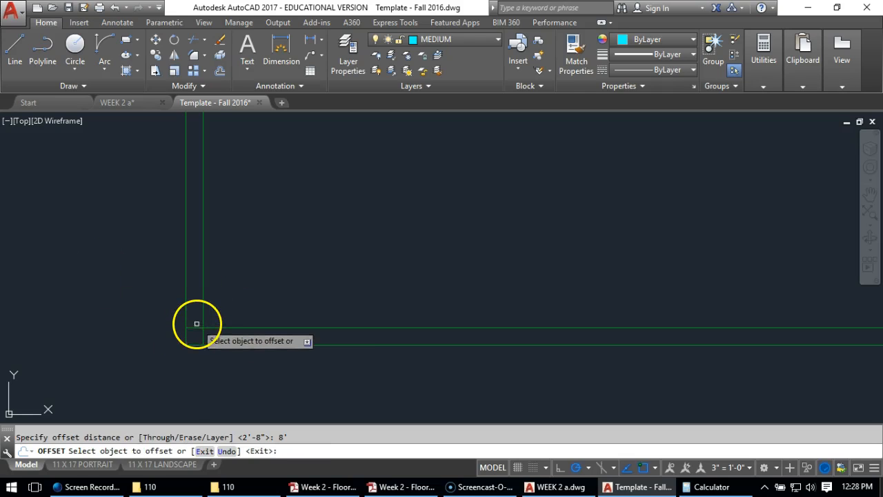
left_click(187, 323)
left_click(126, 159)
scroll(158, 203, "down", 3)
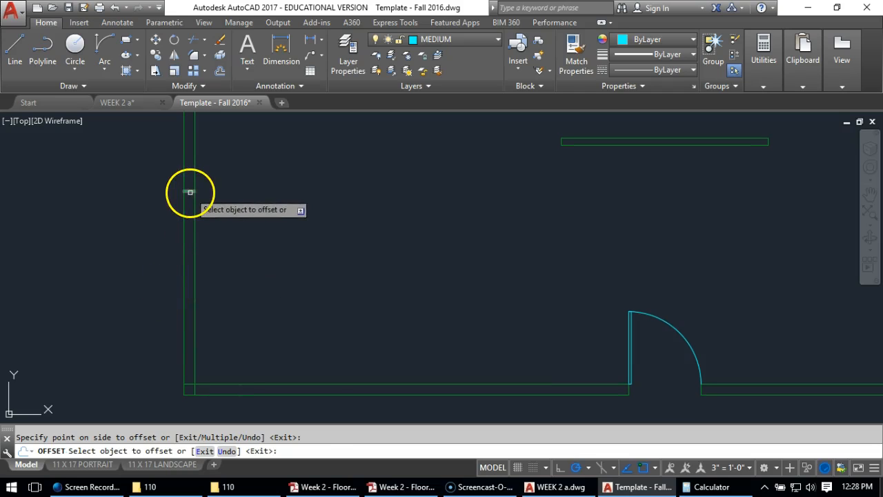
left_click(184, 384)
left_click(457, 320)
Offset the lower right corner's two closing lines by 8', one leftward along the bottom wall and one up the right wall
middle_click_drag(536, 287, 15, 205)
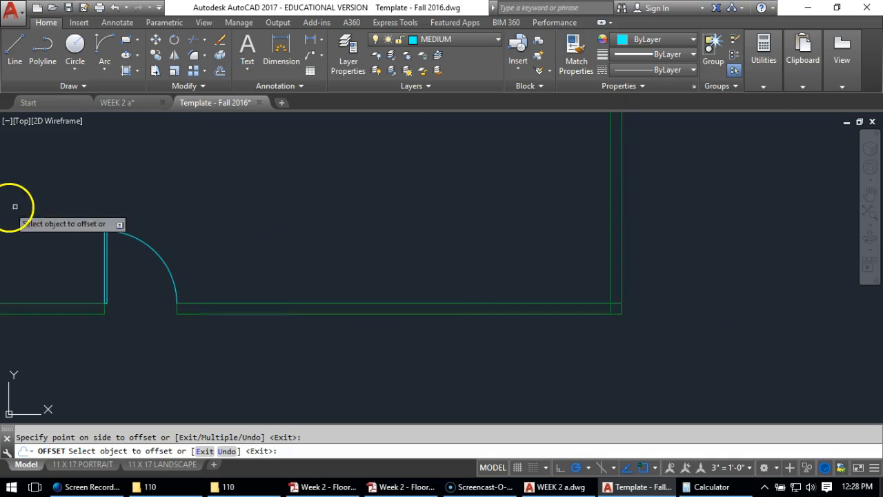
left_click(614, 309)
left_click(609, 308)
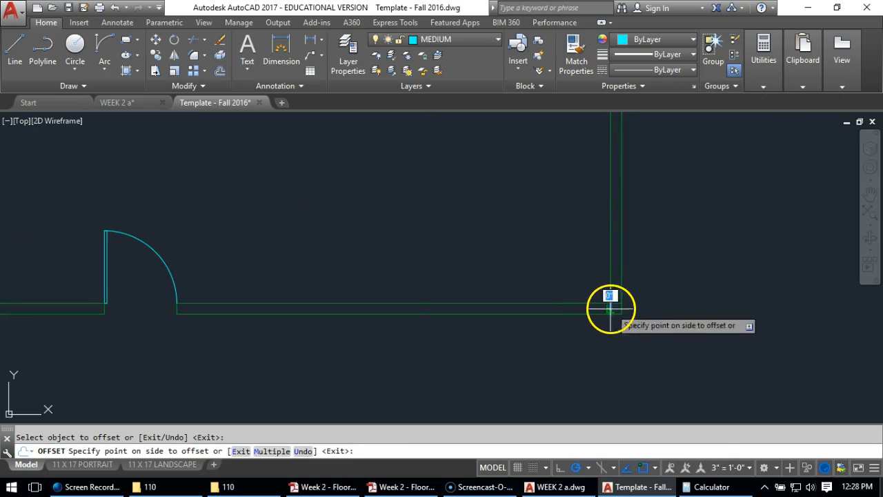
left_click(517, 351)
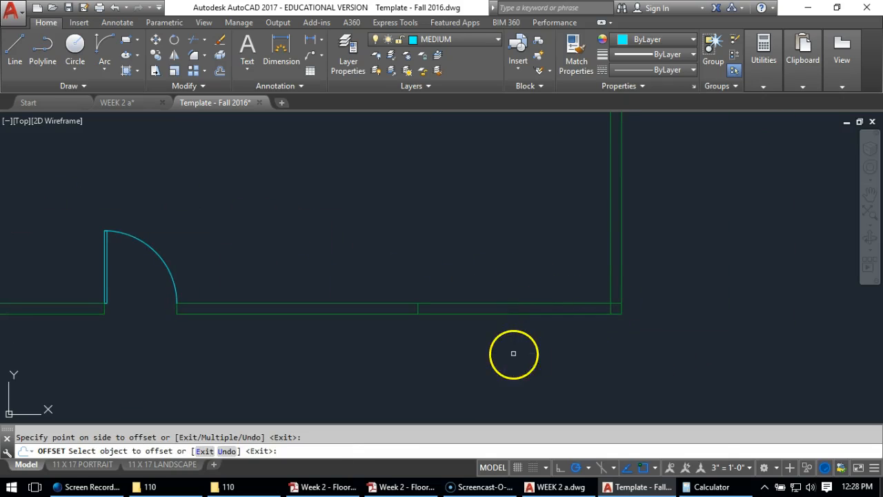
left_click(616, 301)
left_click(542, 149)
middle_click_drag(529, 197, 519, 246)
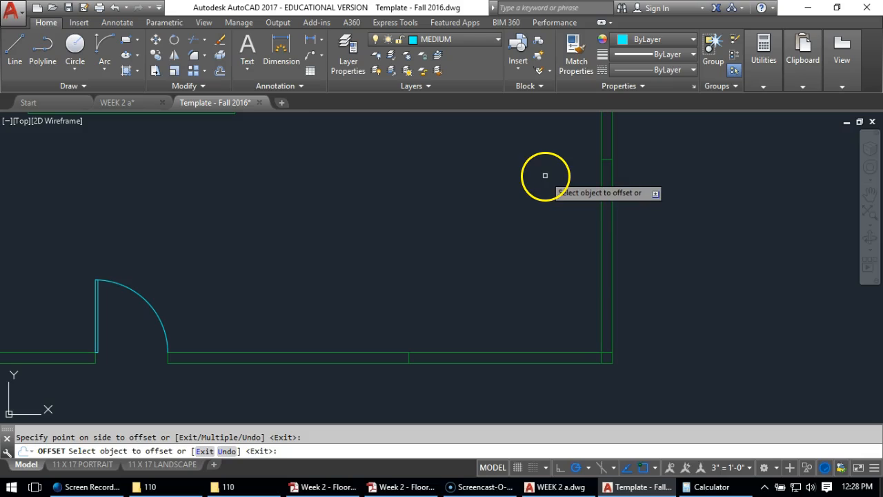
key("Return")
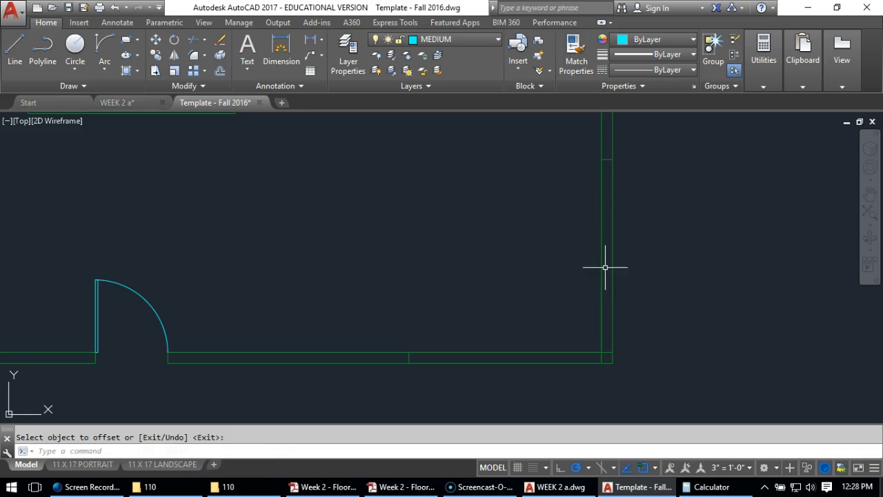
left_click(600, 246)
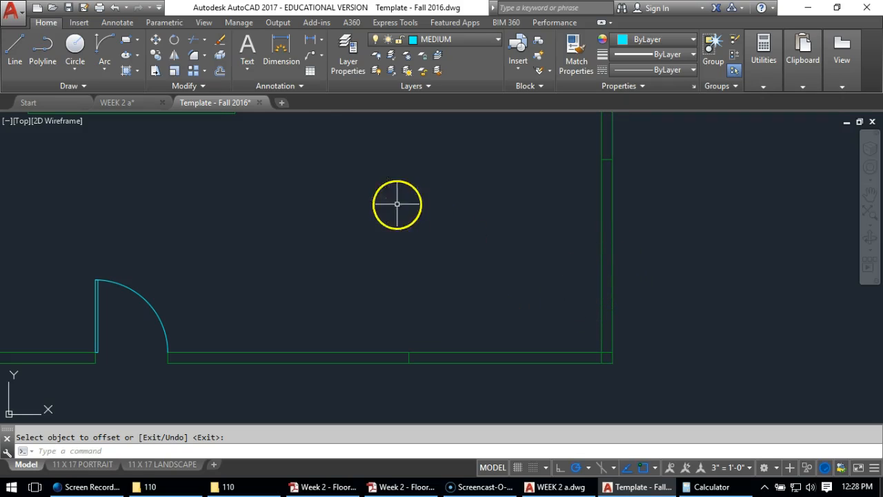
Trim the bottom and right exterior wall lines between the lower right corner post and the 8' offset lines
left_click(190, 38)
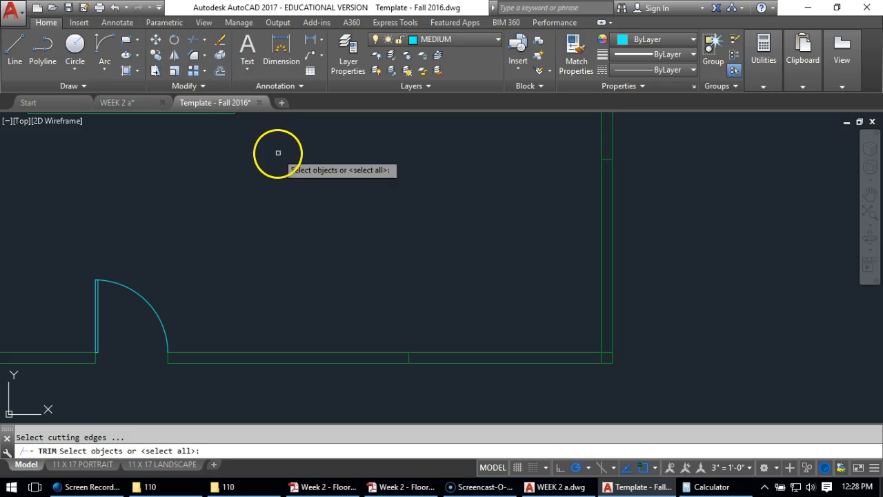
key("Return")
left_click(487, 358)
left_click(656, 241)
left_click(552, 274)
scroll(697, 290, "down", 4)
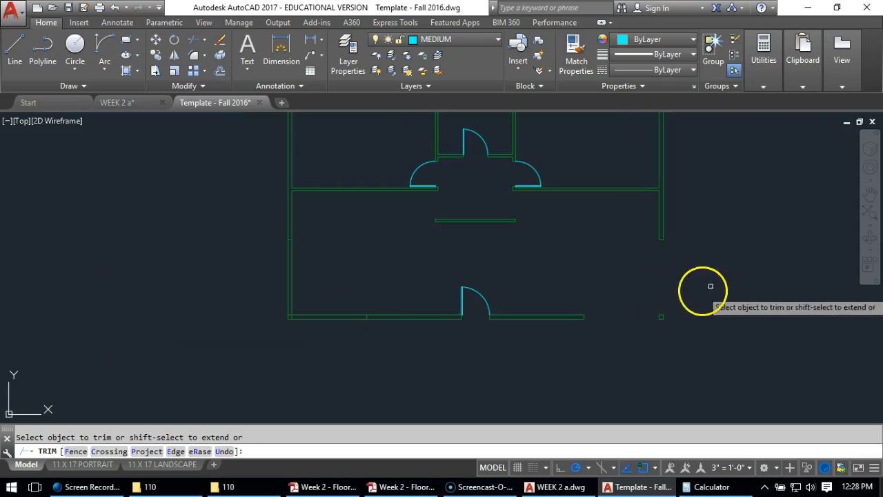
Trim the bottom and left exterior wall lines between the lower left corner post and the 8' offset lines
left_click(336, 296)
left_click(310, 346)
left_click(317, 258)
left_click(236, 284)
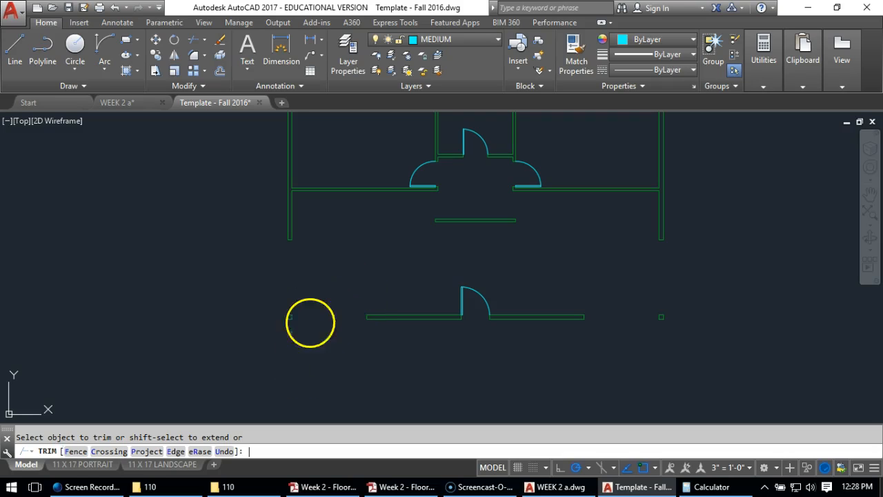
key("Return")
On the LIGHT layer, draw lines along the outer and inner faces of the left wall's 8' opening, down to the corner post
scroll(314, 286, "up", 4)
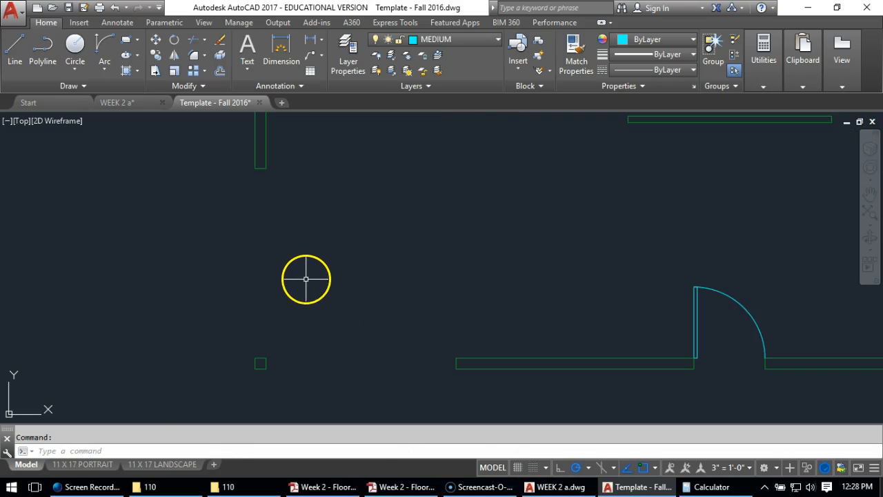
left_click(444, 39)
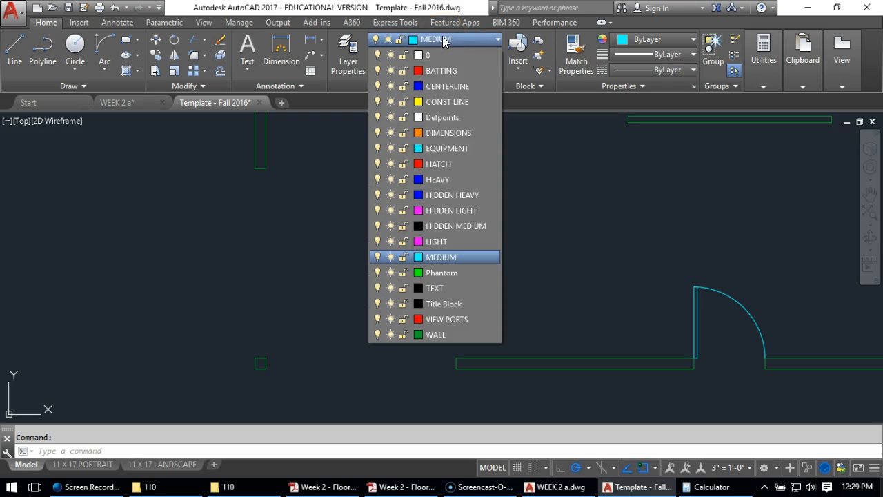
left_click(442, 243)
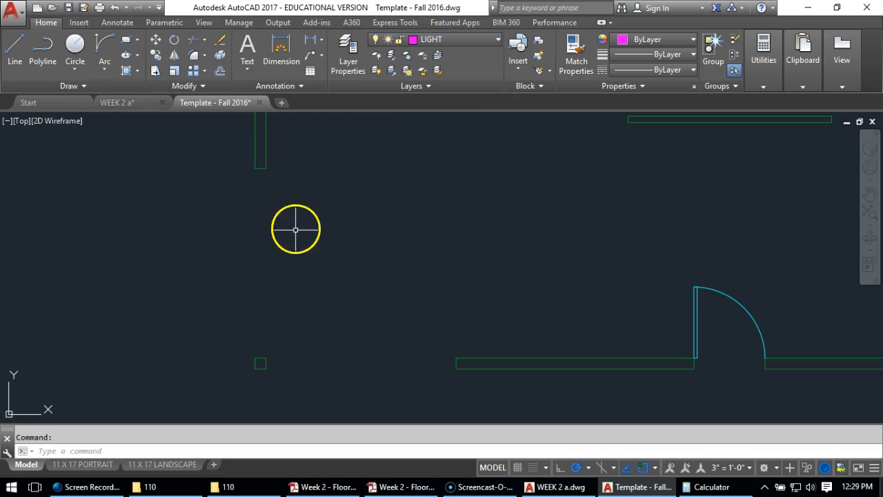
left_click(12, 51)
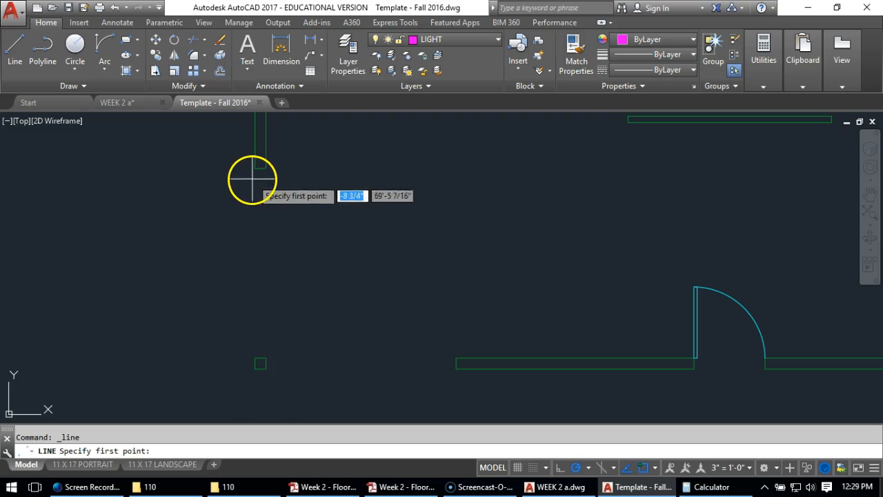
left_click(255, 168)
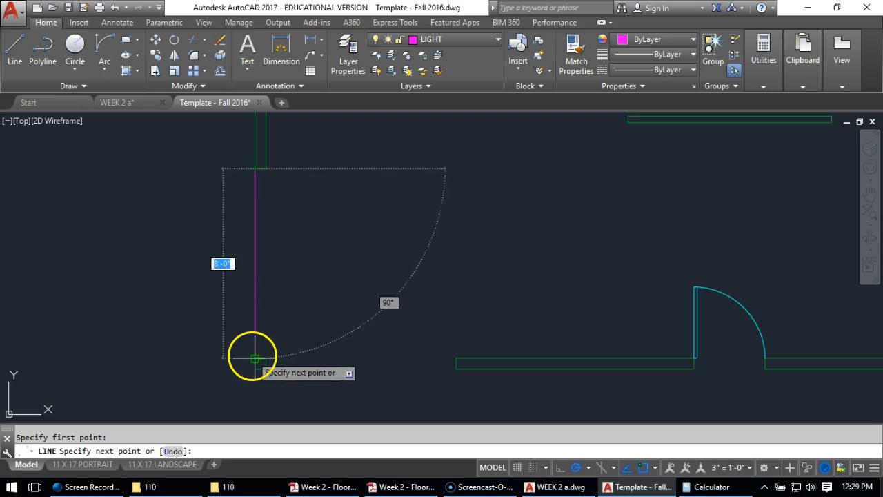
left_click(255, 358)
key("Return")
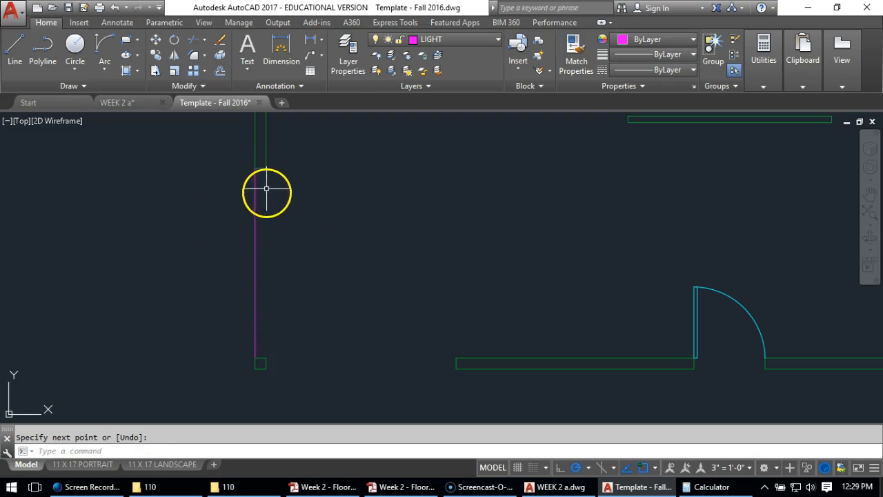
key("Return")
left_click(265, 168)
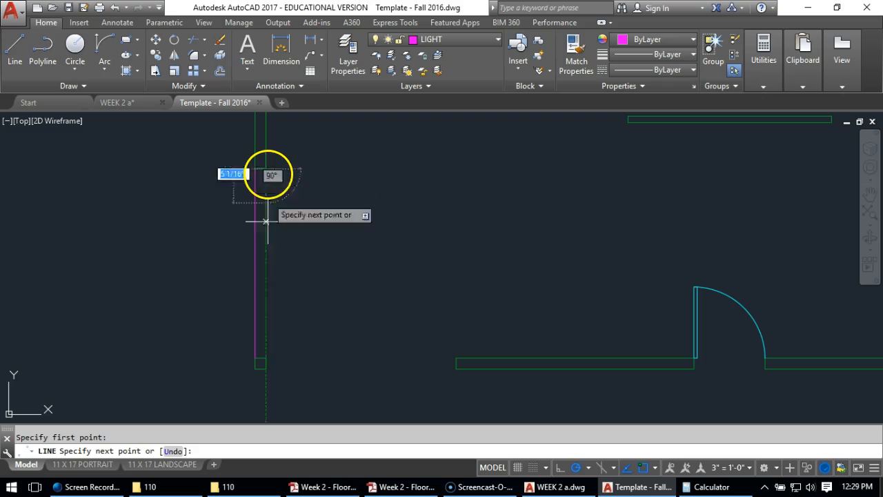
left_click(266, 358)
key("Return")
Draw two lines along the inner and outer faces of the bottom wall's opening beside the lower left corner post
key("Return")
left_click(267, 358)
left_click(455, 359)
key("Return")
Draw two lines along the inner and outer faces of the bottom wall's opening beside the lower right corner post
key("Return")
left_click(454, 359)
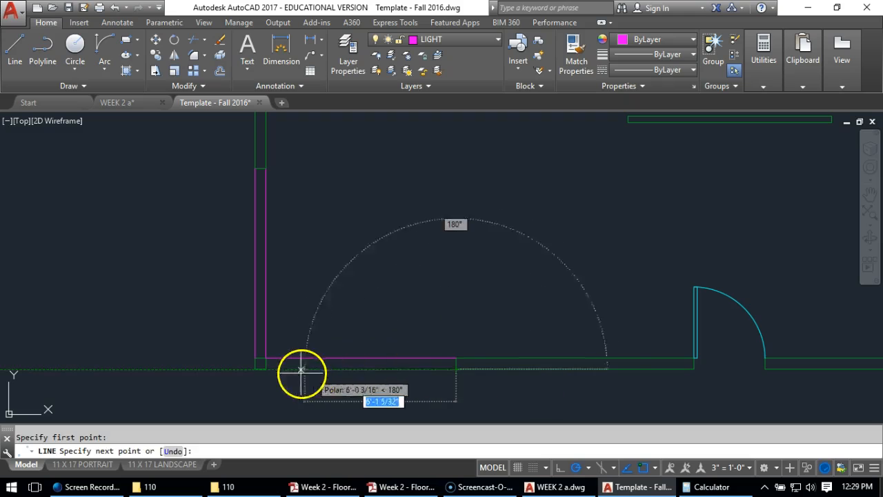
left_click(266, 359)
key("Return")
scroll(297, 296, "down", 4)
scroll(680, 309, "up", 4)
key("Return")
left_click(600, 331)
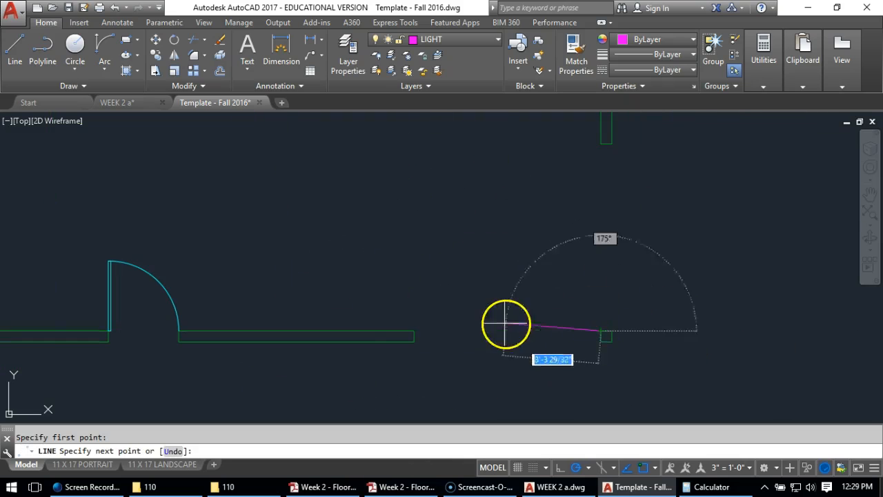
left_click(414, 331)
key("Return")
key("Return")
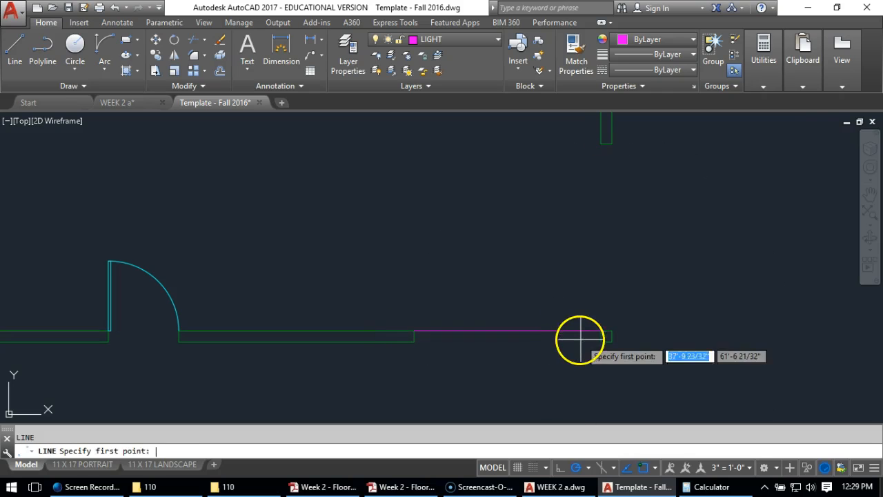
left_click(600, 340)
left_click(414, 341)
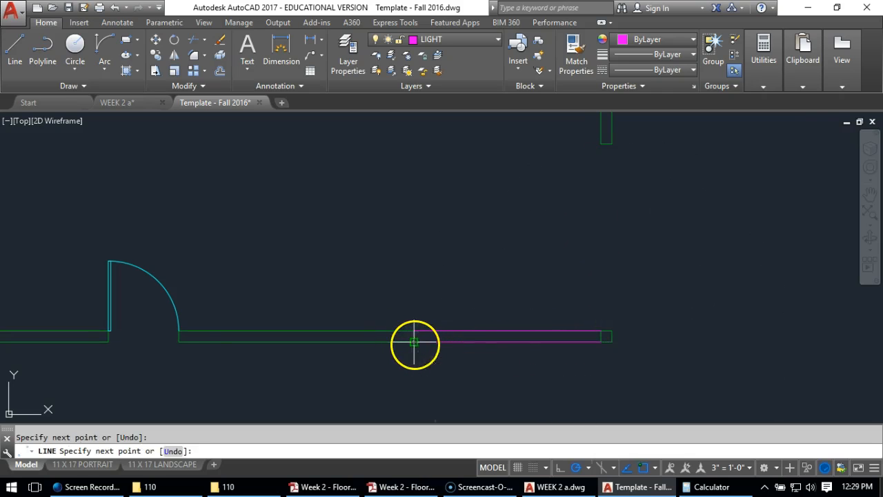
key("Return")
key("Return")
Draw two lines along the inner and outer faces of the right wall's opening, from the corner post up to the wall end
left_click(599, 330)
left_click(600, 143)
key("Return")
key("Return")
left_click(611, 327)
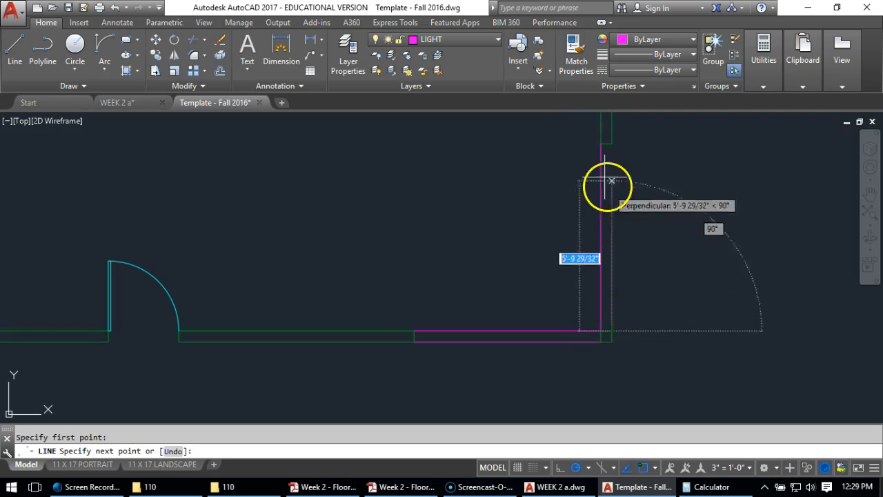
left_click(612, 144)
key("Return")
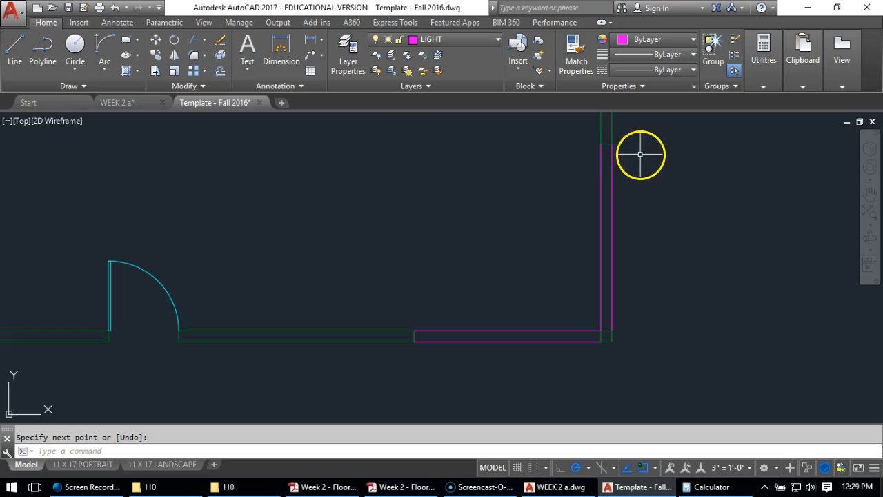
Draw a center line through the right wall's opening, from the wall end's midpoint to the corner post's midpoint
left_click(10, 52)
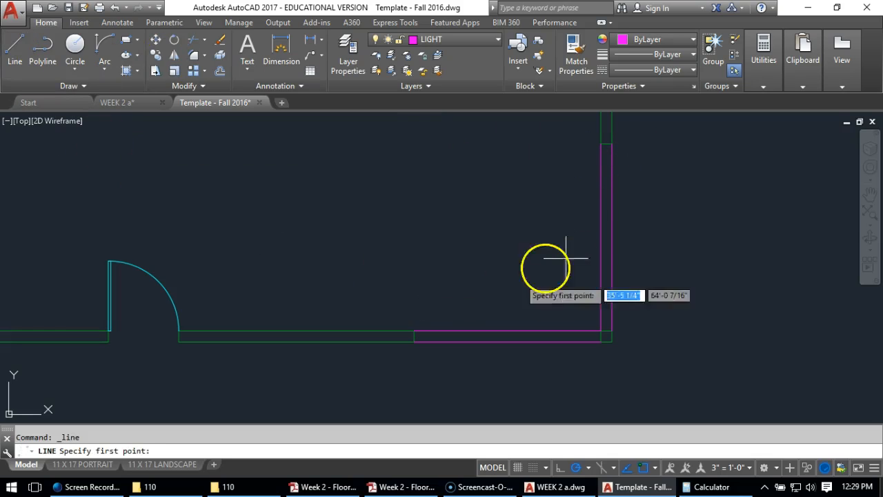
scroll(614, 151, "up", 4)
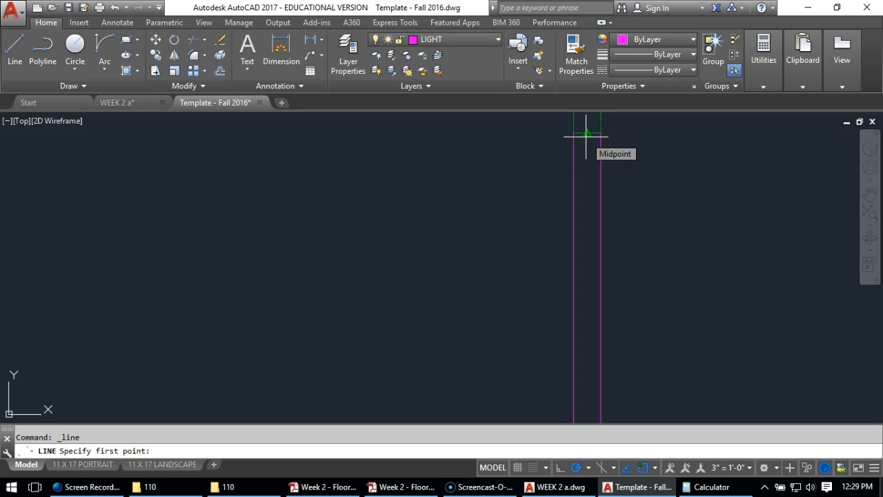
left_click(586, 136)
scroll(601, 380, "down", 5)
scroll(576, 240, "up", 2)
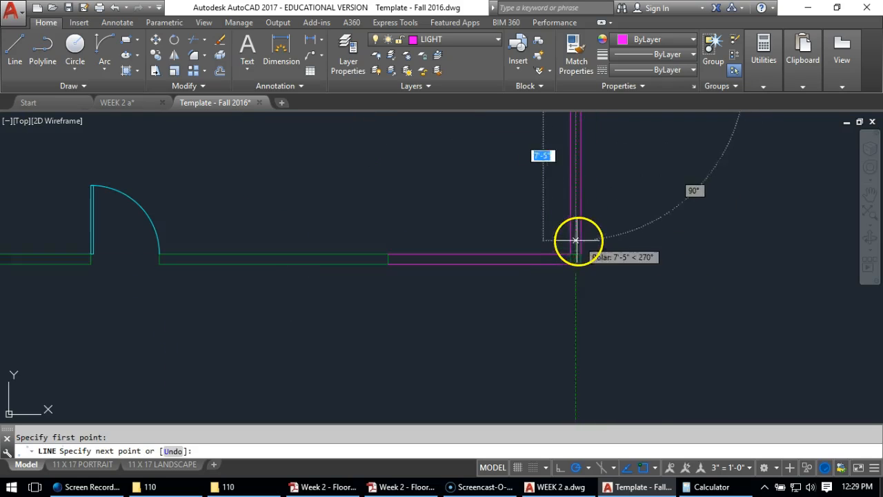
left_click(574, 255)
key("Return")
Draw a center line through the bottom wall's right opening, from the corner post's midpoint to the wall end's midpoint
key("Return")
scroll(570, 265, "up", 3)
left_click(570, 260)
scroll(487, 238, "down", 3)
scroll(487, 238, "up", 3)
left_click(406, 271)
key("Return")
Draw a center line through the bottom wall's left opening, from the wall end's midpoint to the lower left corner post's midpoint
scroll(562, 335, "down", 4)
scroll(556, 351, "up", 4)
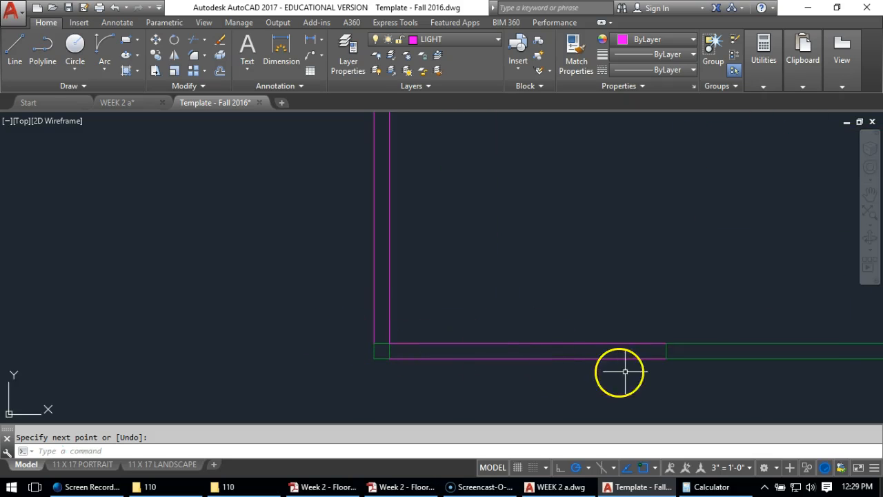
key("Return")
left_click(666, 351)
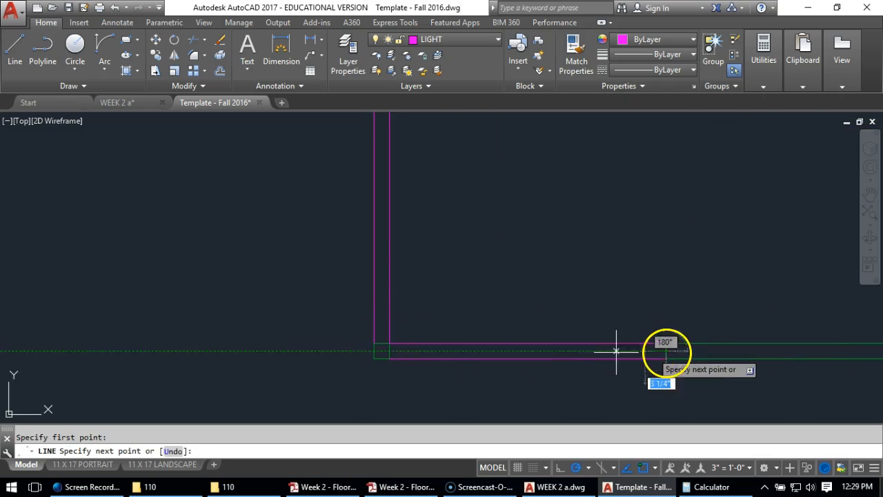
left_click(389, 352)
key("Return")
Draw a center line through the left wall's opening, from the corner post's midpoint up to the wall end's midpoint
key("Return")
left_click(383, 344)
scroll(384, 345, "down", 4)
scroll(389, 258, "up", 4)
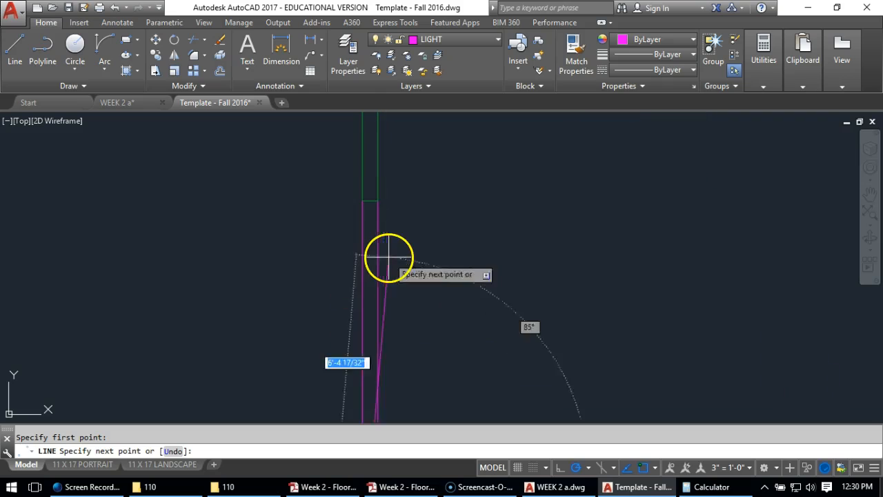
left_click(371, 201)
key("Return")
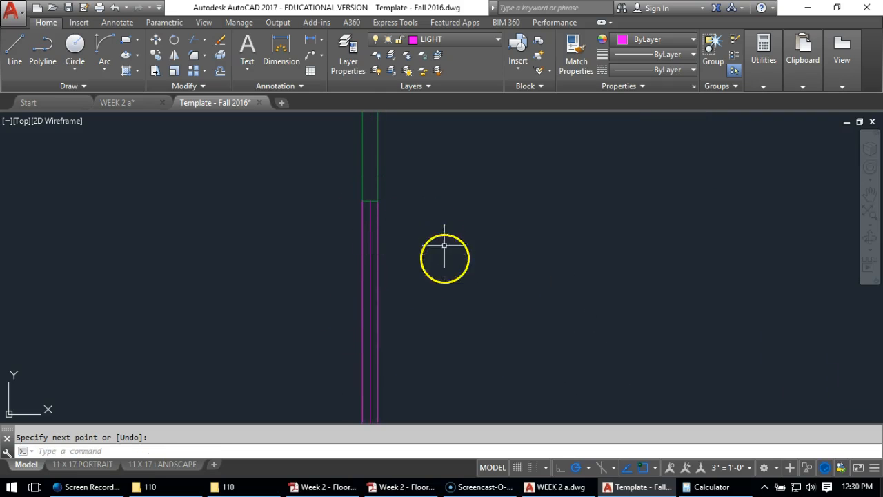
scroll(415, 285, "down", 6)
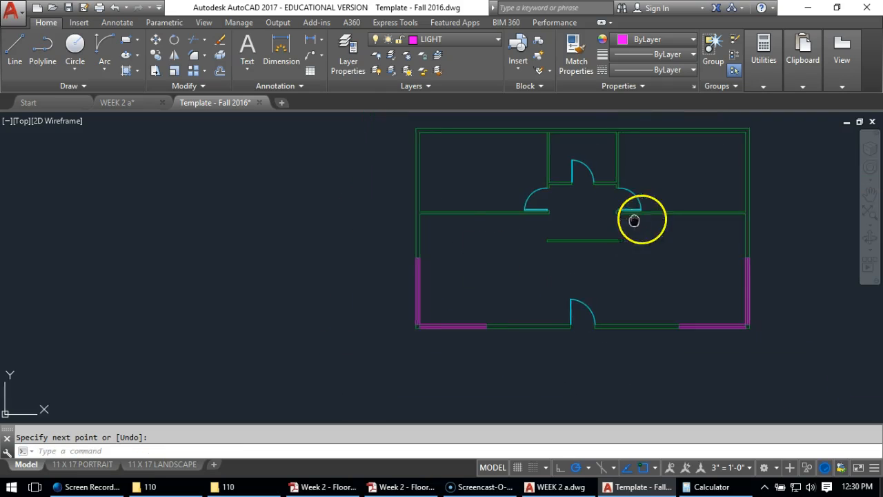
middle_click_drag(644, 216, 503, 243)
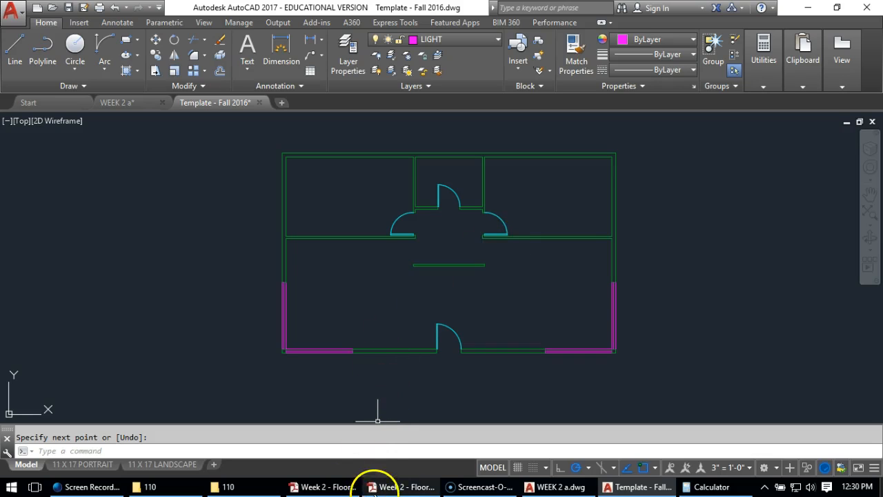
mouse_move(311, 488)
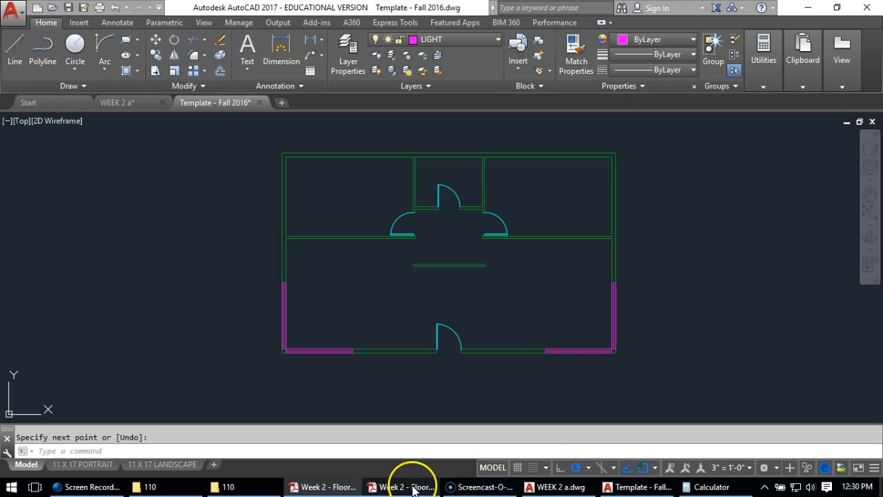
left_click(497, 298)
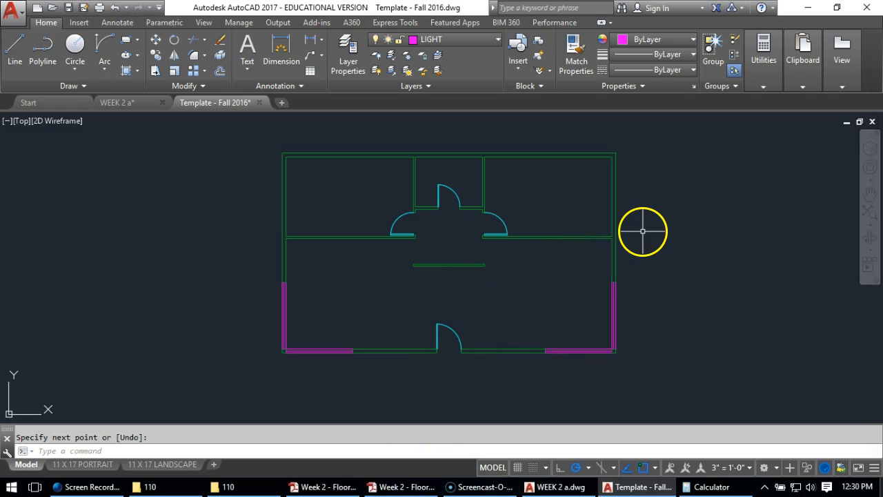
Offset the lower face of the right horizontal partition 2' downward and the right exterior wall's inner face 2' leftward into the room
scroll(560, 209, "up", 4)
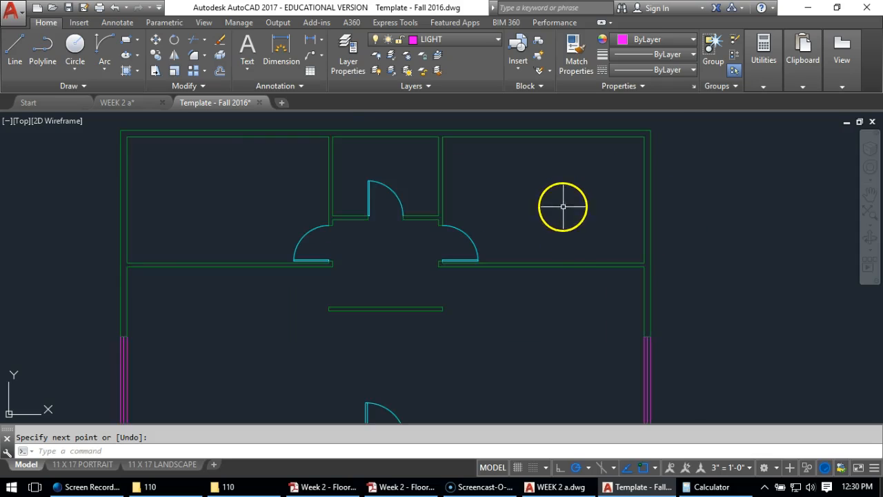
scroll(589, 287, "up", 2)
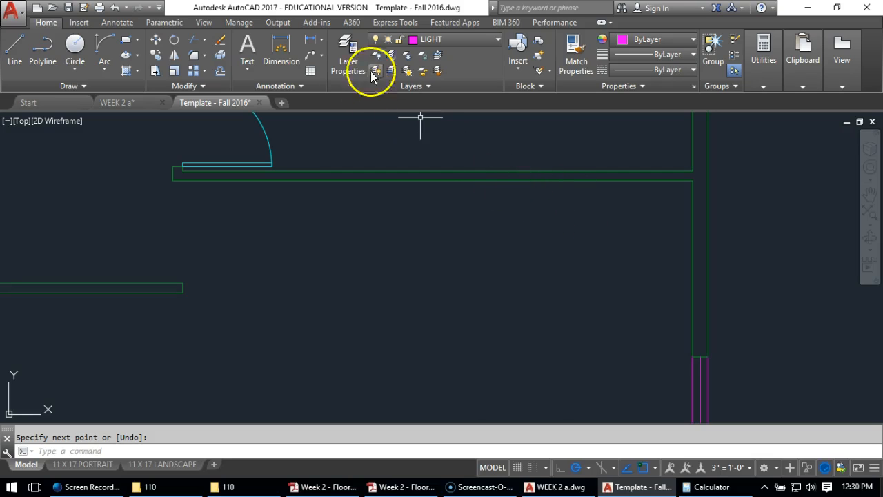
left_click(14, 48)
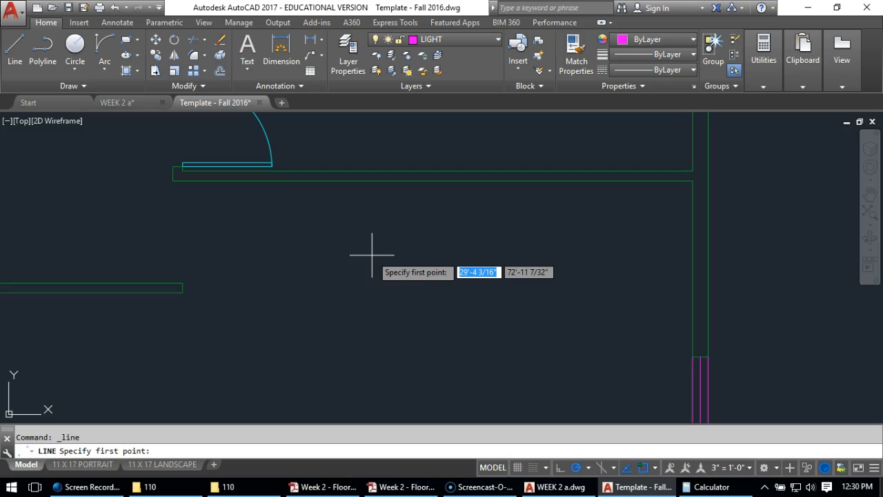
key("Escape")
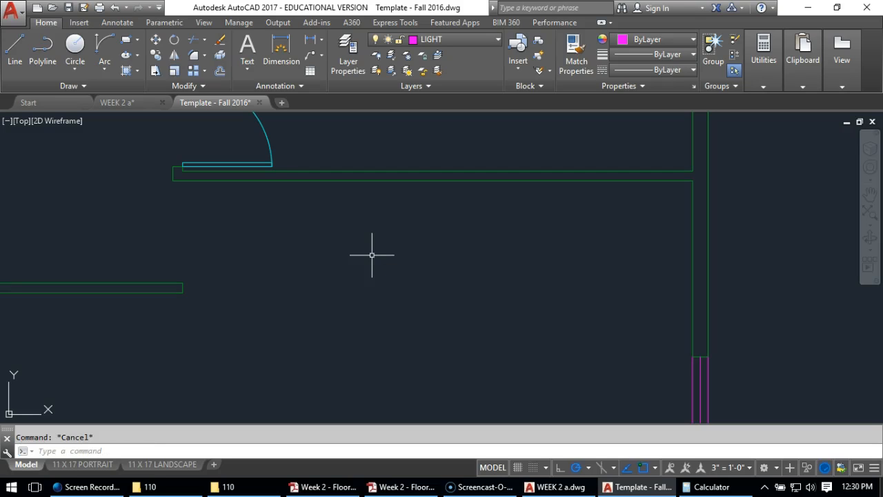
left_click(220, 71)
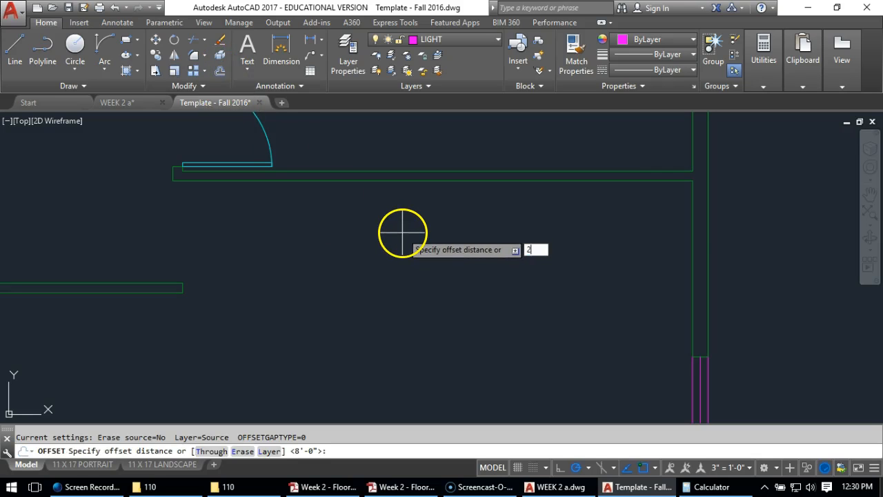
type("2")
key("Return")
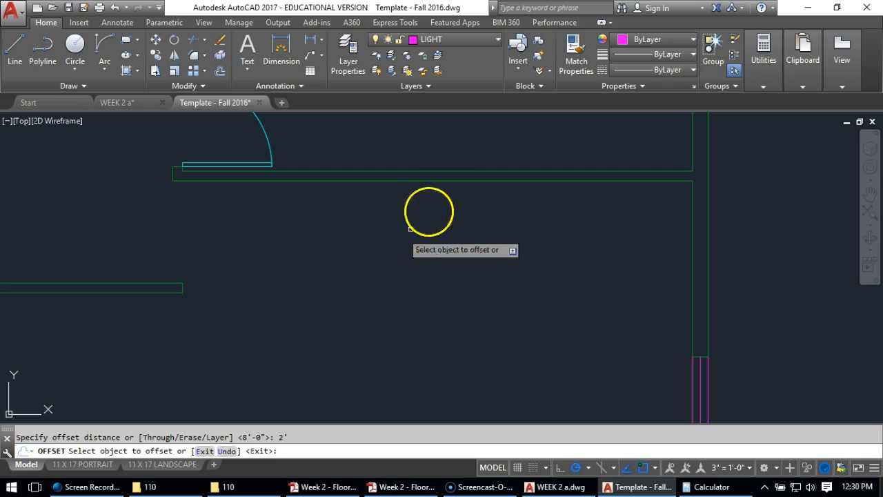
left_click(445, 181)
left_click(442, 269)
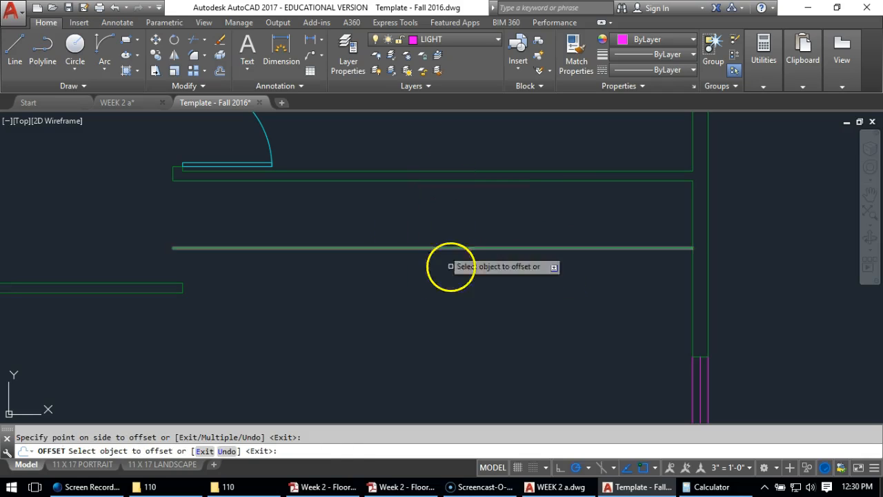
left_click(692, 289)
left_click(591, 290)
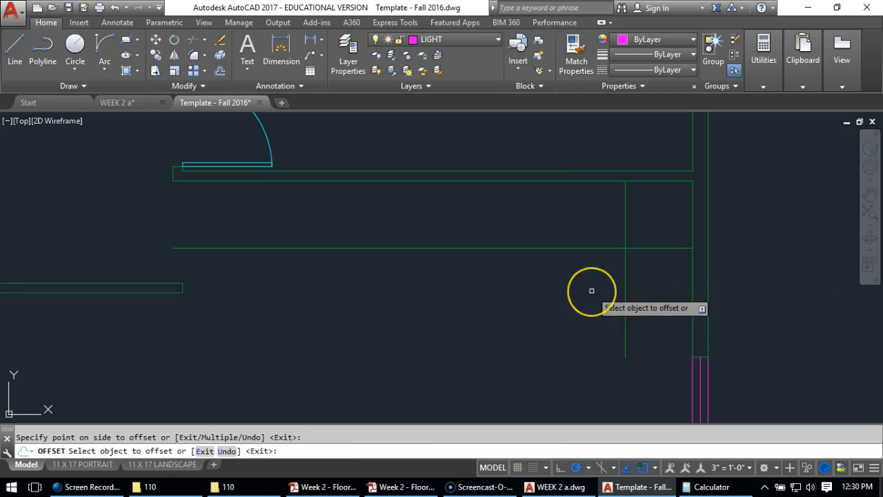
key("Return")
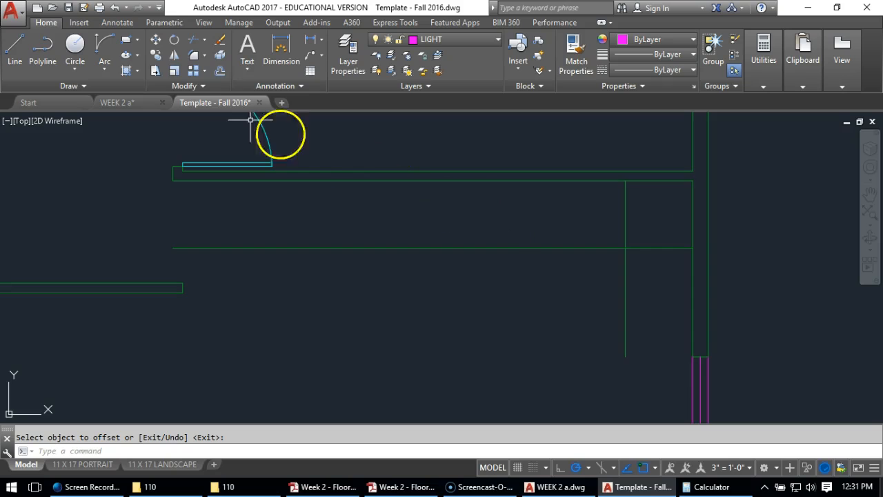
Offset the right exterior wall's inner face 11' leftward into the lower right room
left_click(219, 70)
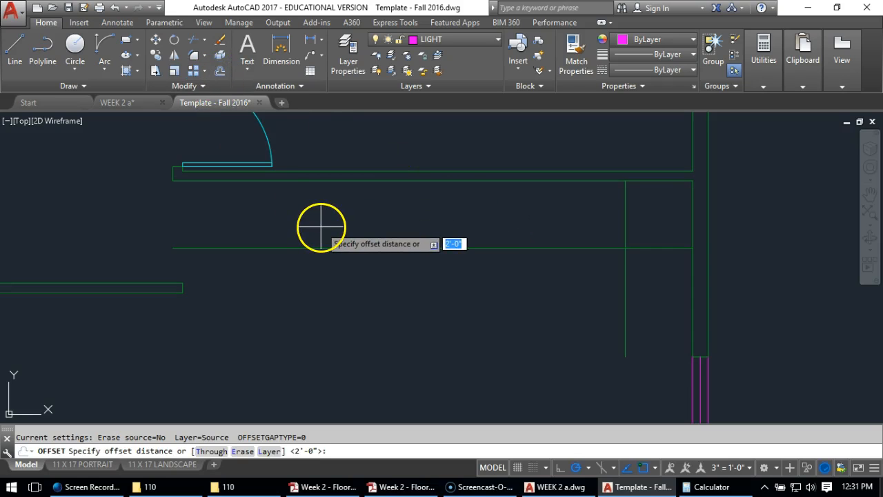
key("Return")
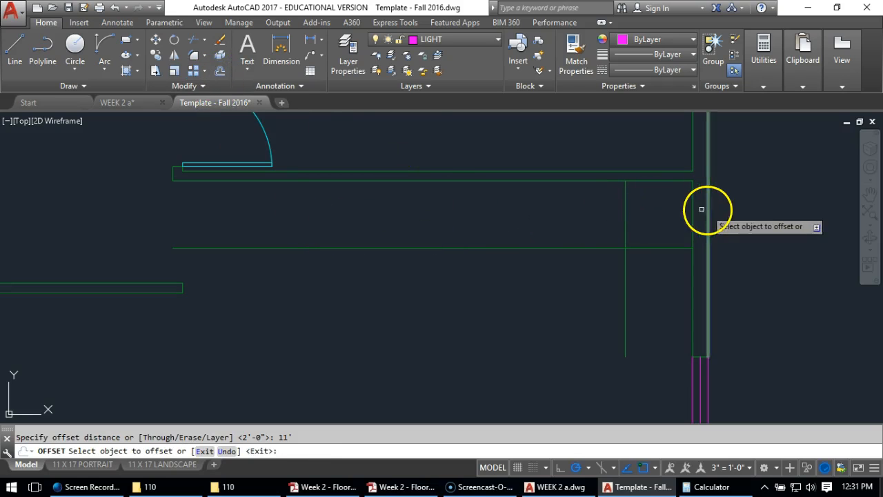
left_click(692, 209)
left_click(421, 214)
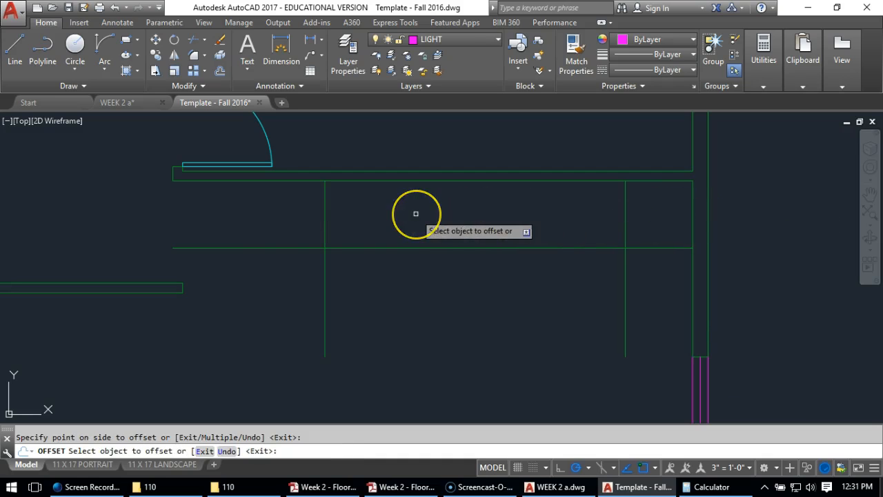
key("Return")
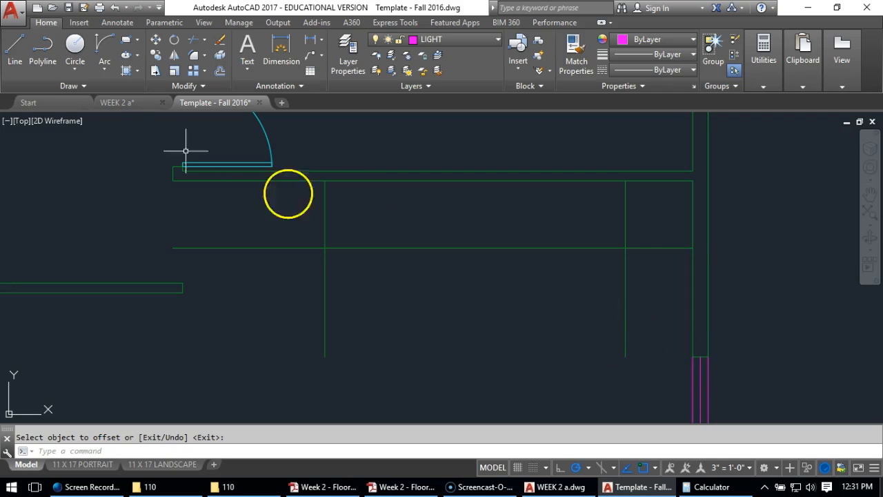
Draw a horizontal line from the inner corner of the right wall's end to the lower end of the 2' offset line
left_click(15, 44)
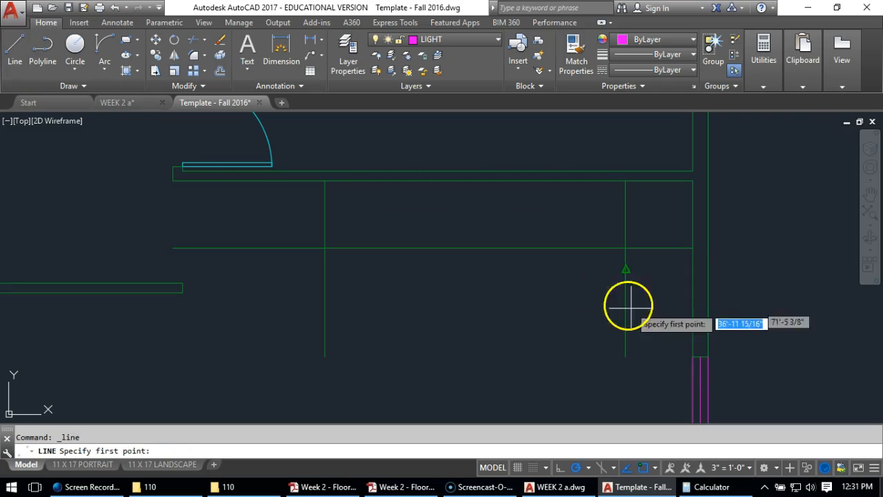
left_click(693, 356)
left_click(625, 356)
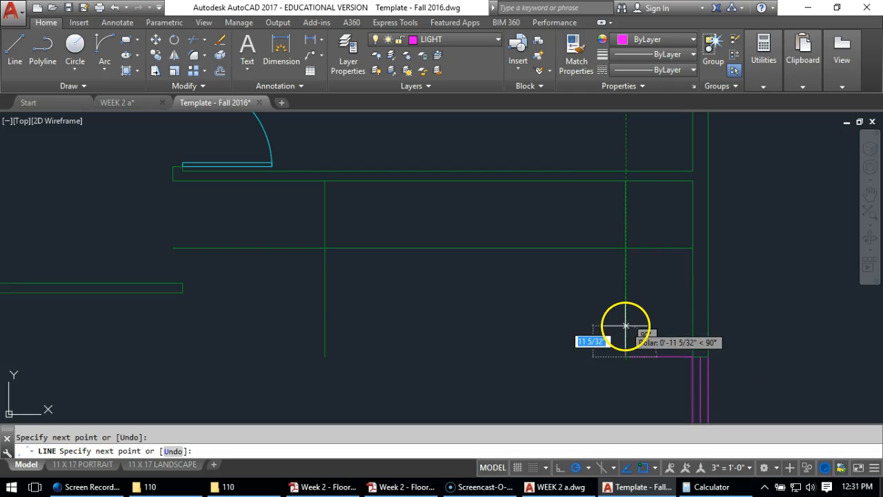
key("Return")
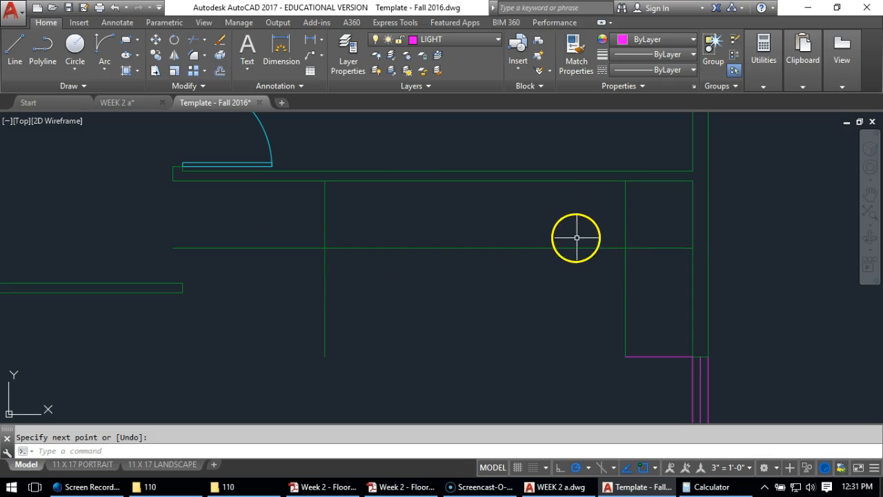
Fillet the horizontal offset line with the 11' and 2' vertical offset lines at zero radius, forming two square counter corners
left_click(195, 55)
left_click(325, 232)
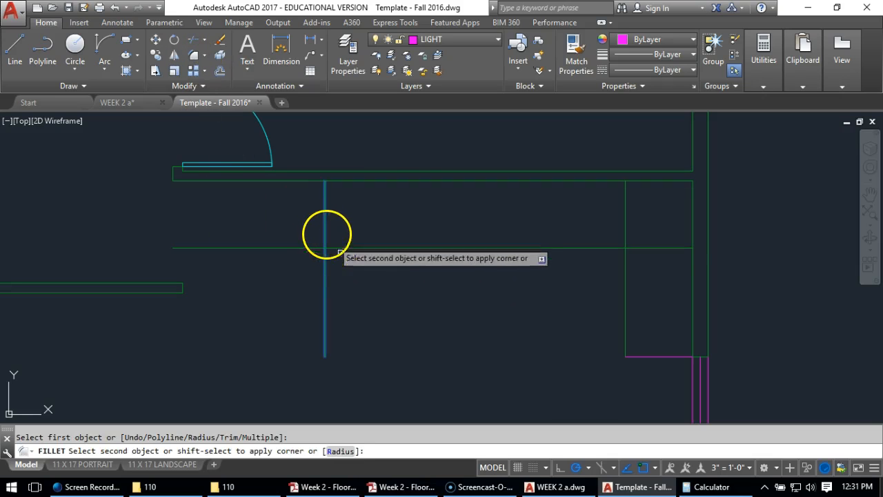
left_click(349, 248)
key("Return")
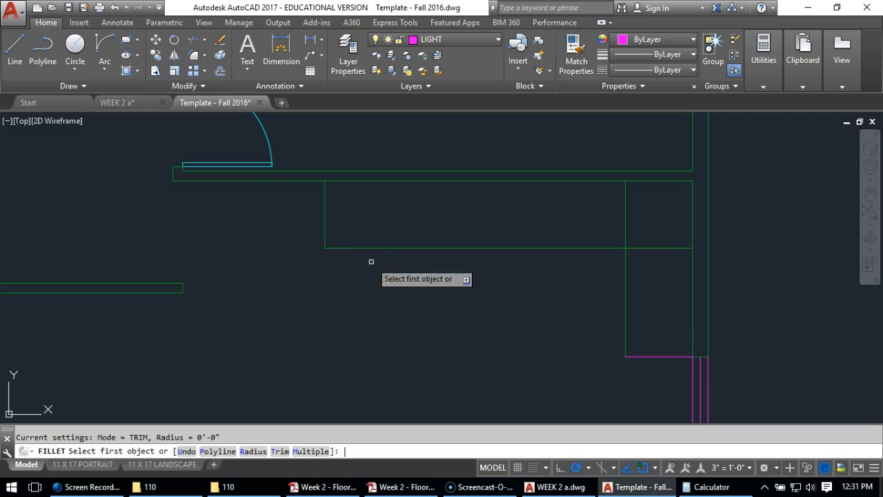
left_click(587, 248)
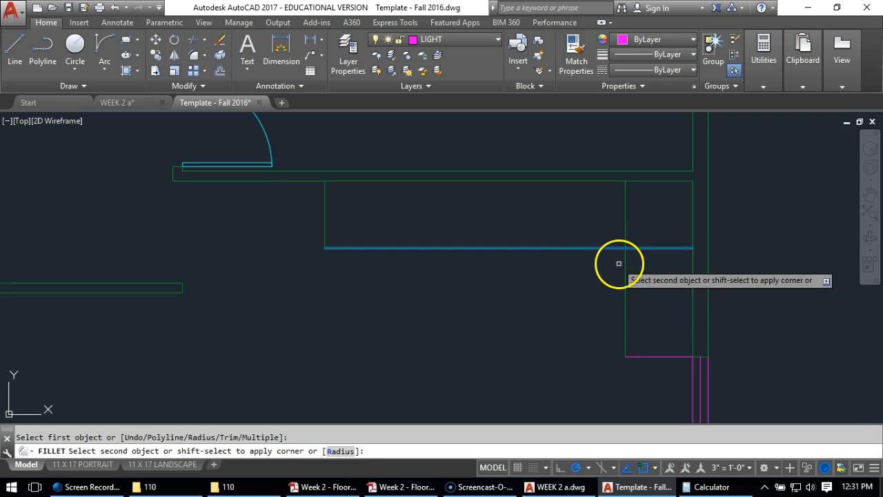
left_click(624, 262)
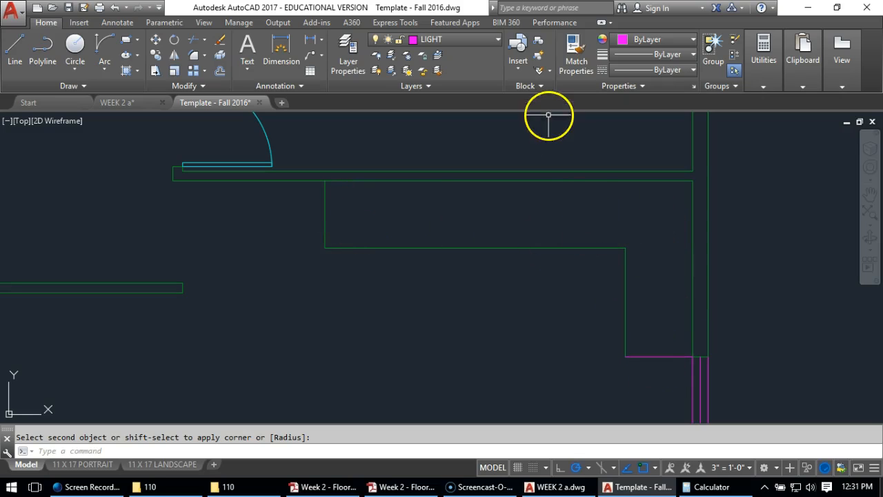
Match the counter outline's remaining wall-layer lines to the properties of its short closing line on LIGHT
left_click(580, 74)
left_click(650, 357)
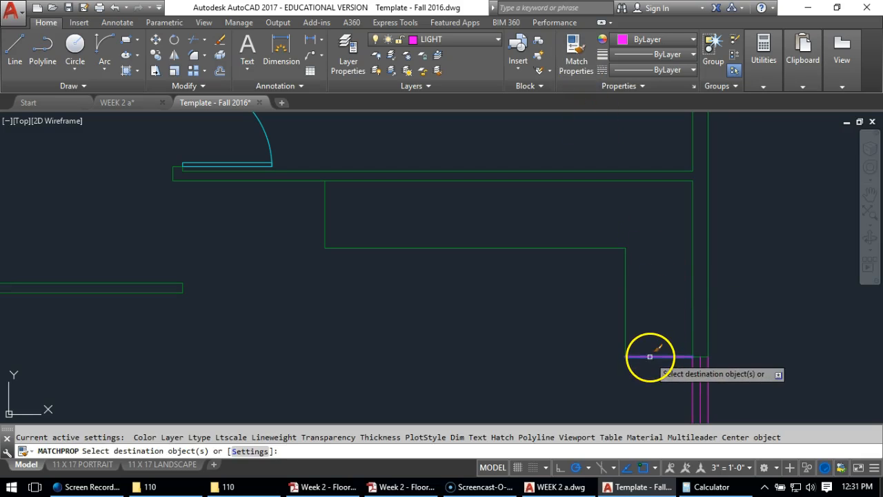
left_click(650, 210)
left_click(283, 357)
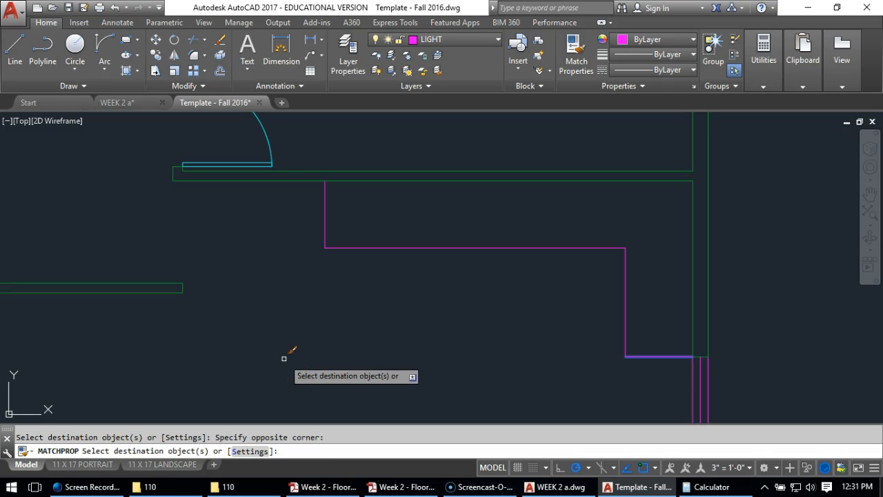
key("Return")
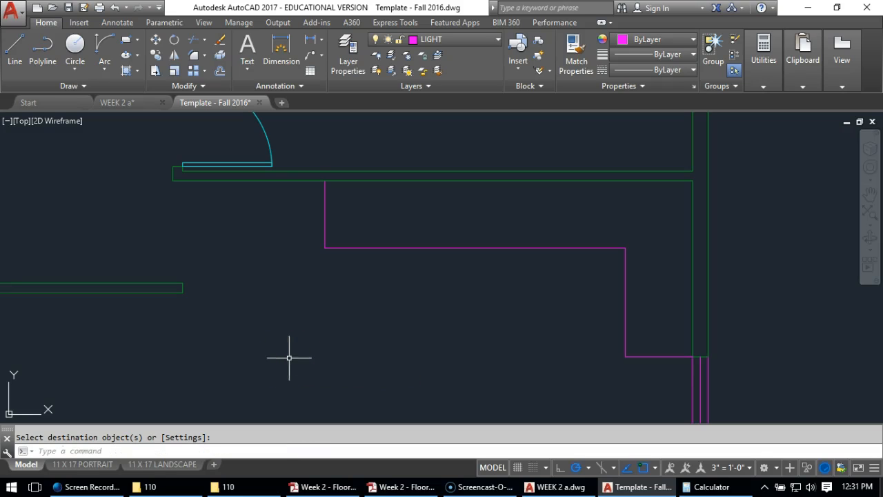
Offset the lower face of the short freestanding wall 1' downward
scroll(421, 270, "down", 3)
middle_click_drag(420, 270, 595, 282)
scroll(580, 283, "up", 3)
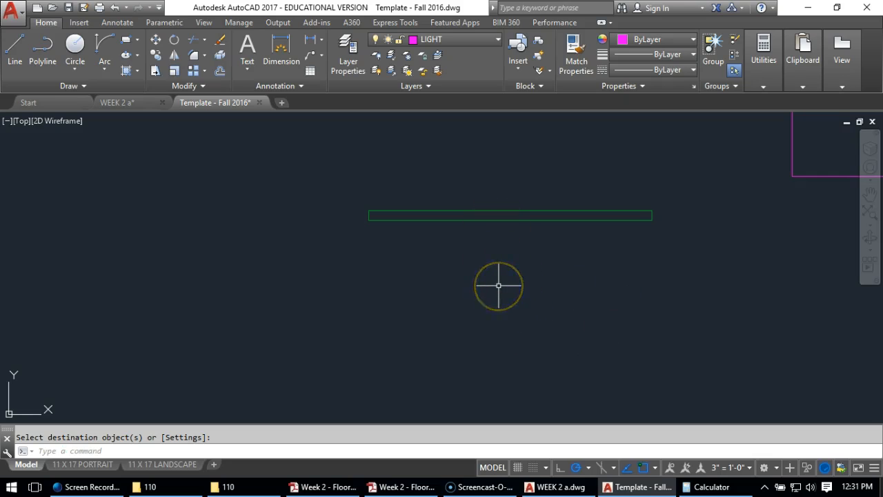
left_click(220, 70)
type("1")
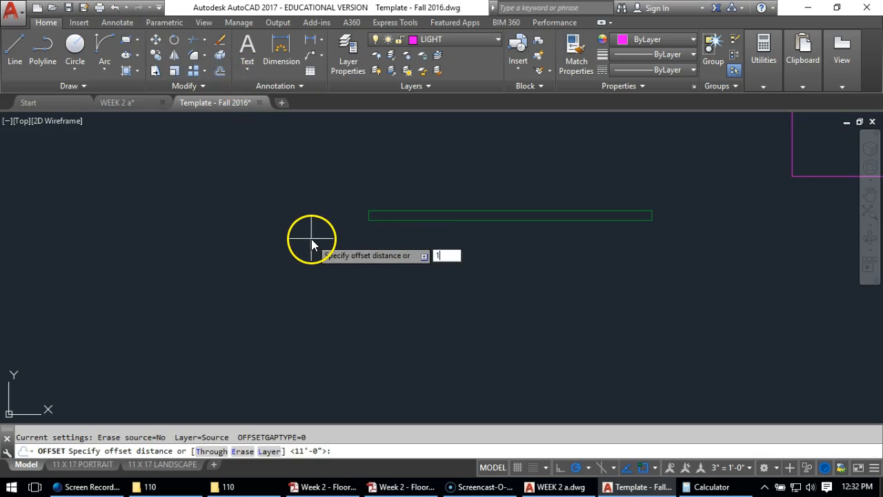
key("Return")
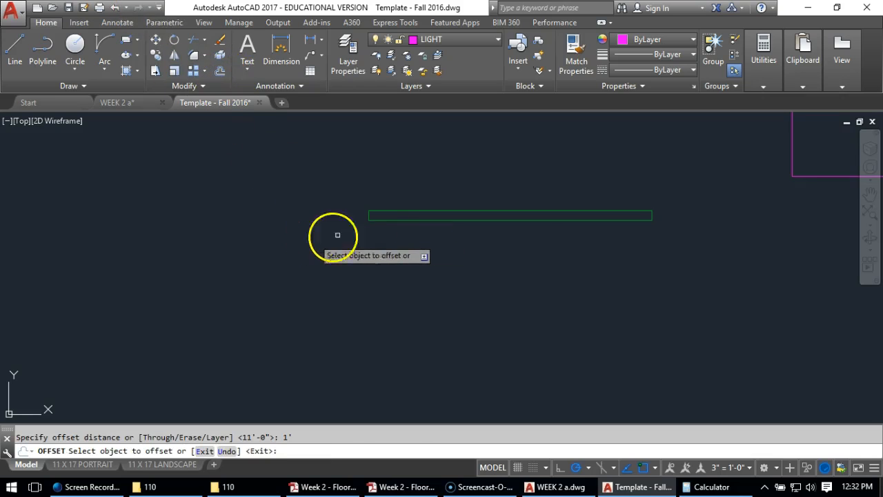
left_click(442, 218)
left_click(450, 315)
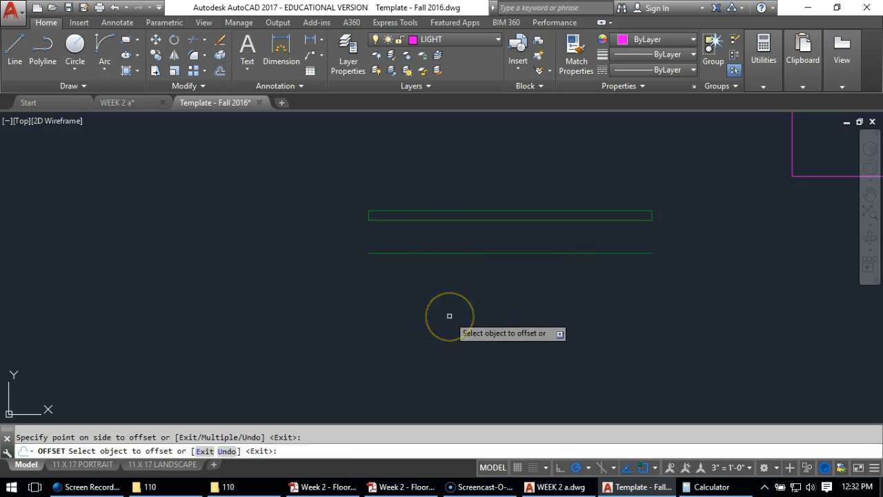
key("Return")
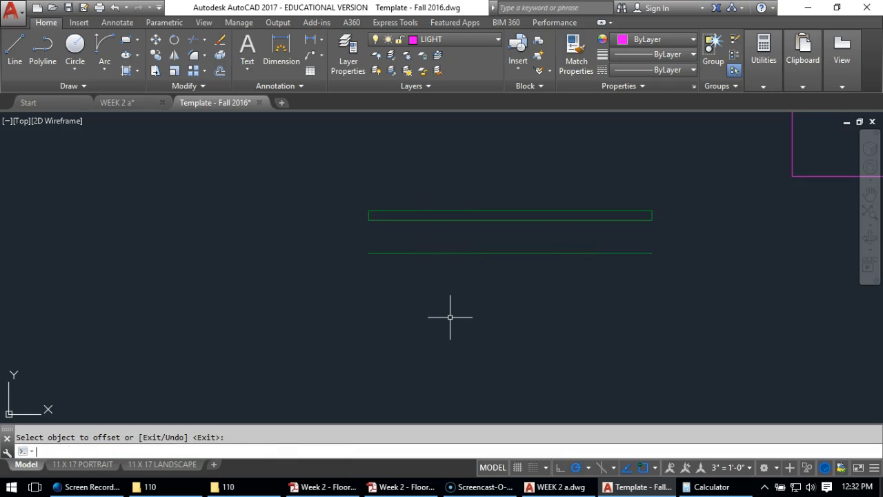
Offset both end lines of the freestanding wall 1' inward
scroll(433, 287, "up", 2)
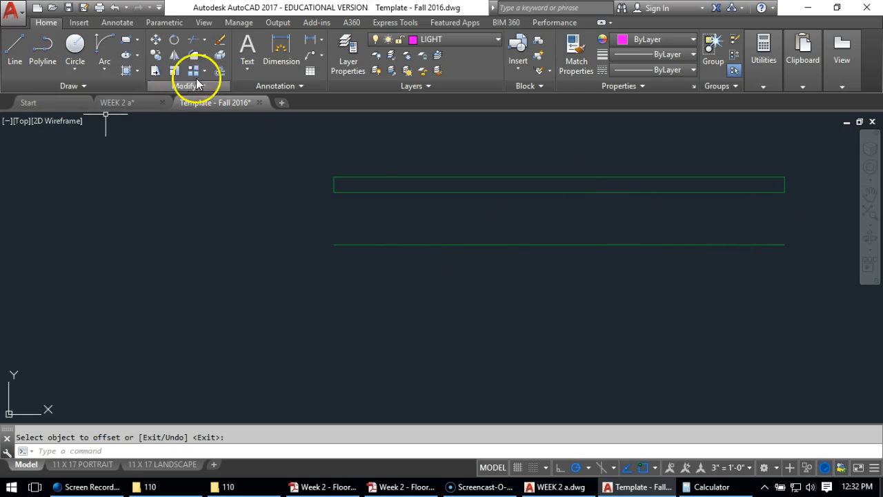
left_click(220, 71)
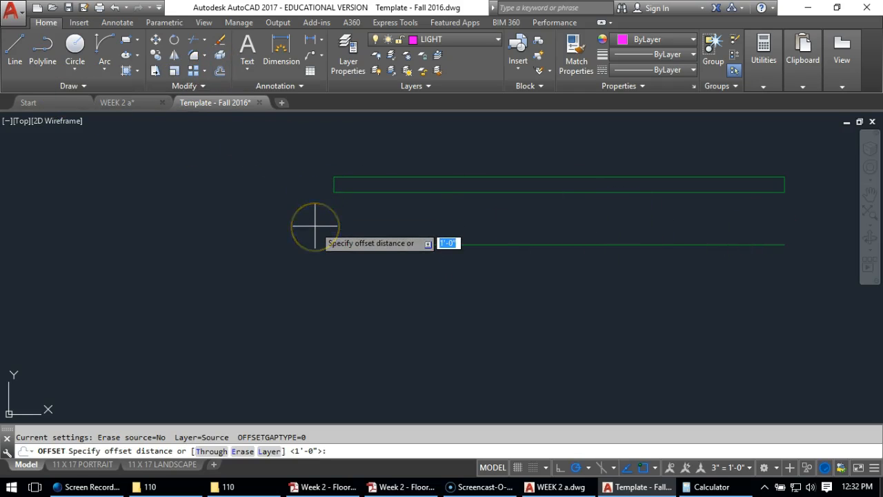
key("Return")
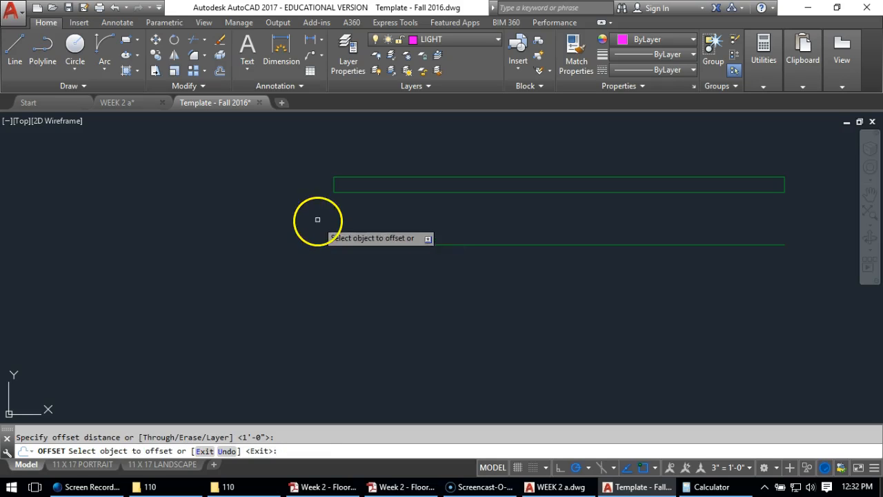
left_click(336, 186)
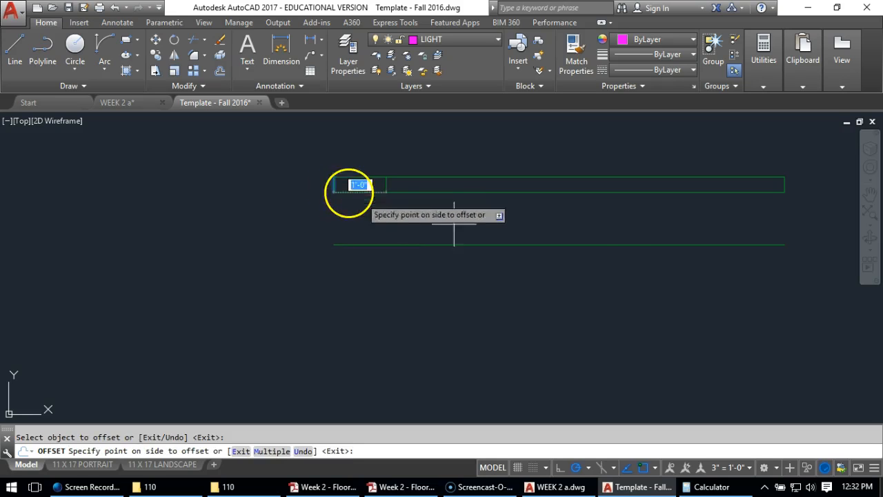
left_click(496, 234)
left_click(785, 187)
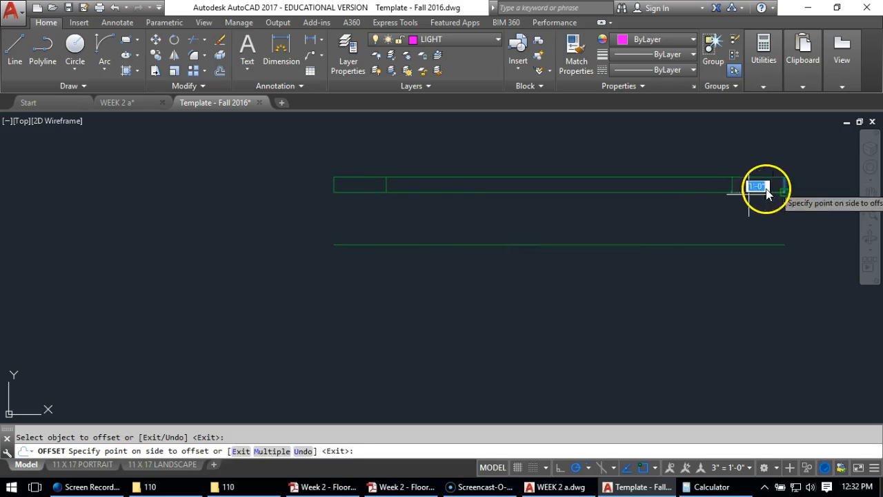
left_click(659, 228)
key("Return")
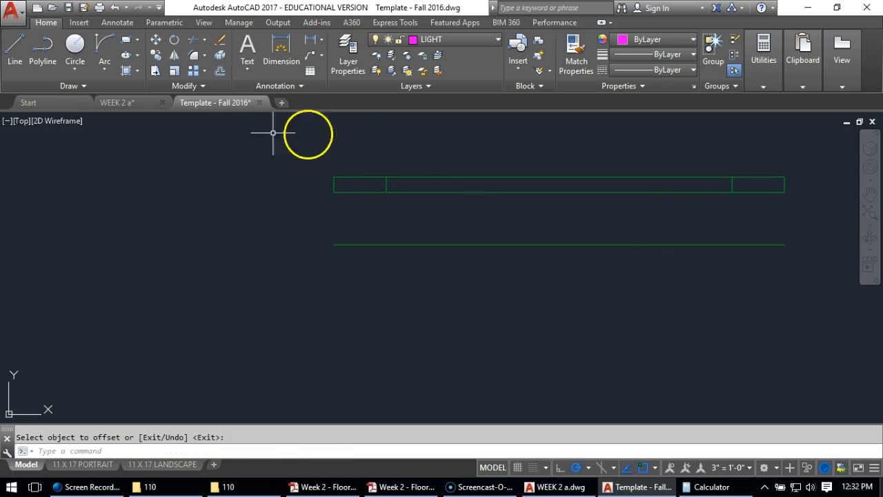
Fillet the two inward end offsets with the horizontal line below the freestanding wall at zero radius
left_click(197, 55)
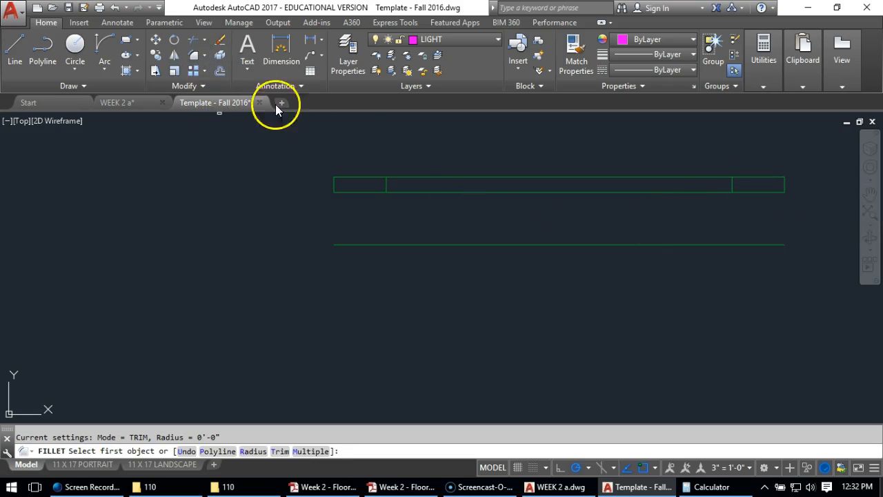
left_click(386, 184)
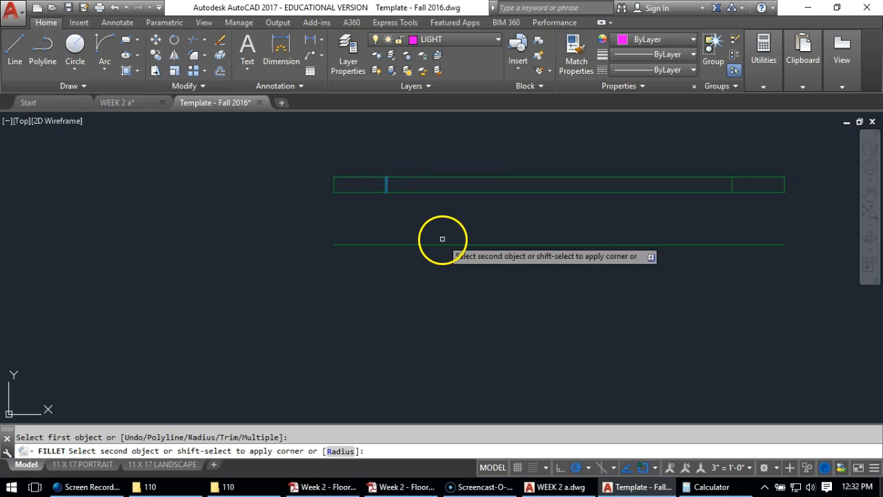
left_click(443, 245)
key("Return")
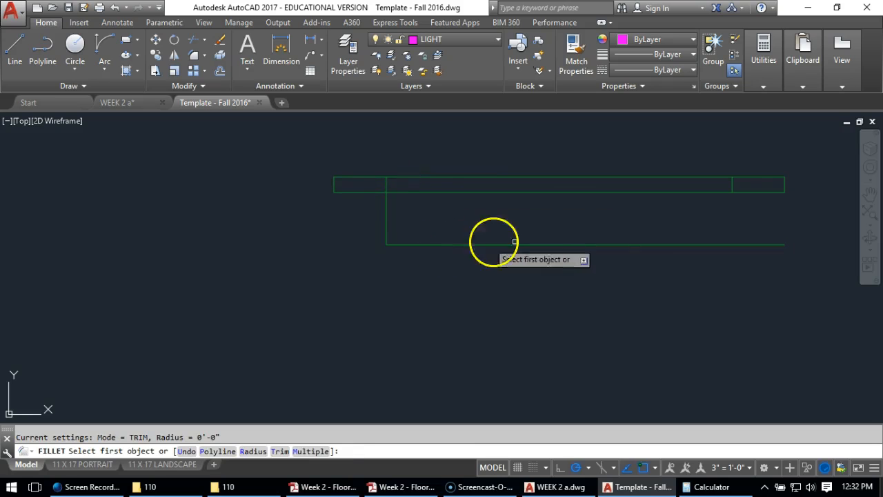
left_click(622, 245)
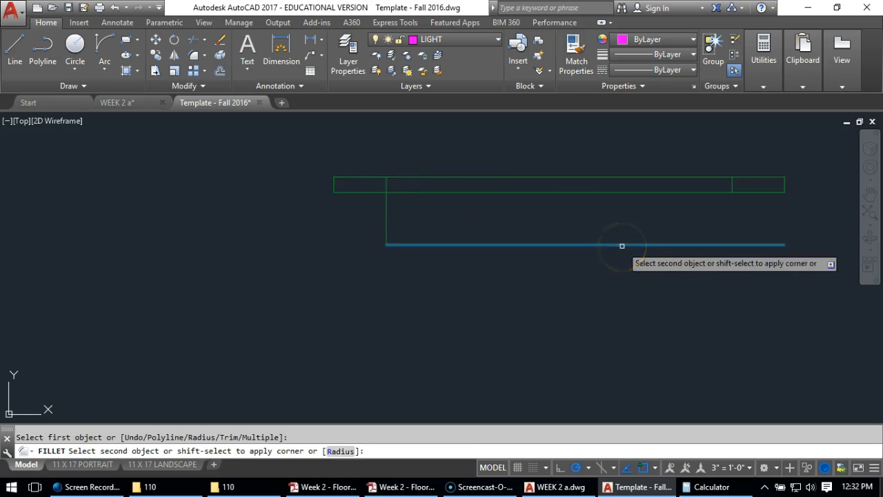
left_click(732, 193)
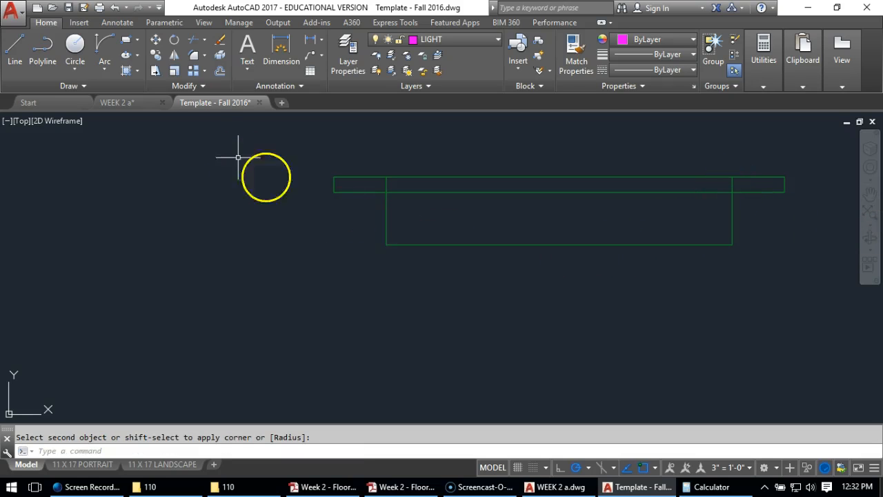
Trim away the segments of the two vertical offset lines that lie inside the freestanding wall
left_click(196, 40)
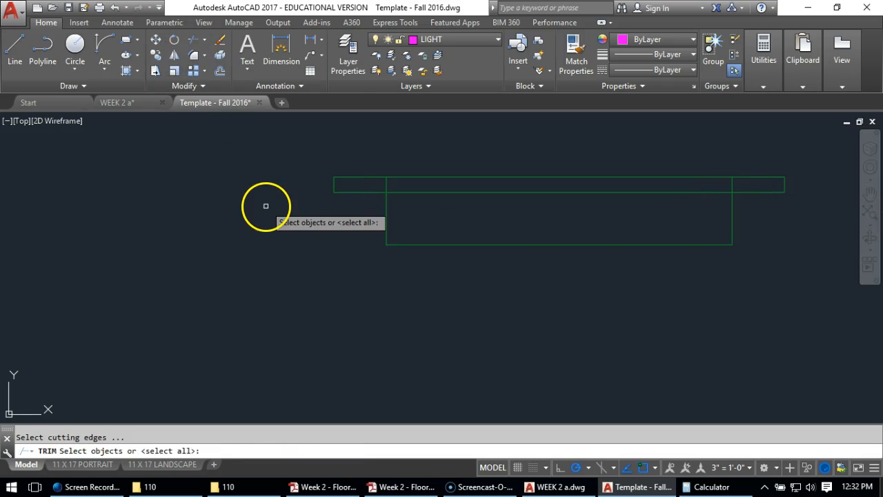
key("Return")
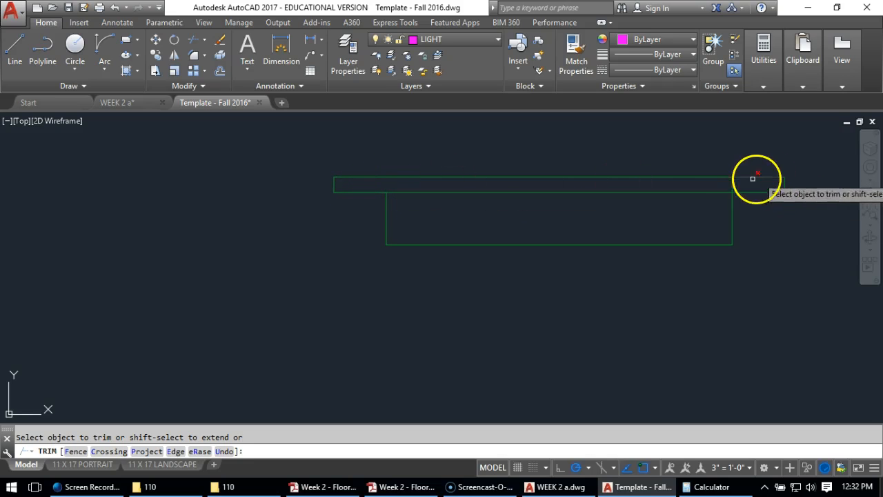
left_click(733, 185)
key("Return")
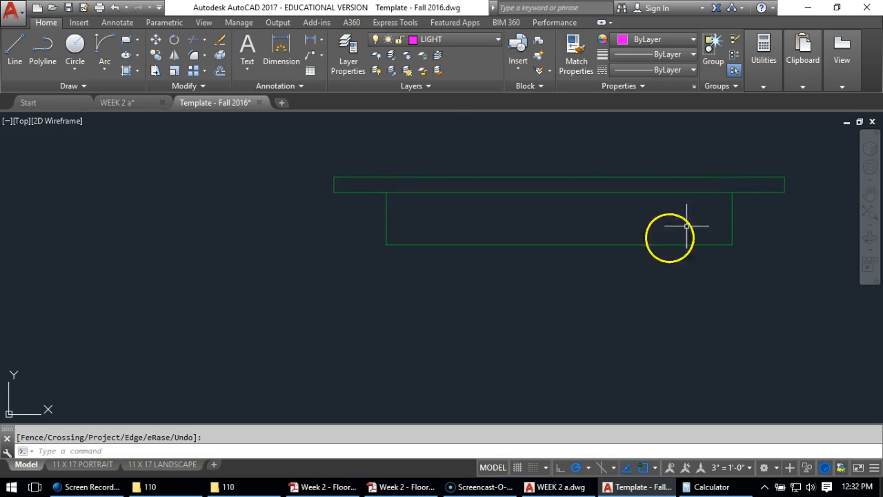
Move the three lines outlining the ledge below the freestanding wall to the LIGHT layer
scroll(603, 269, "down", 3)
left_click(667, 253)
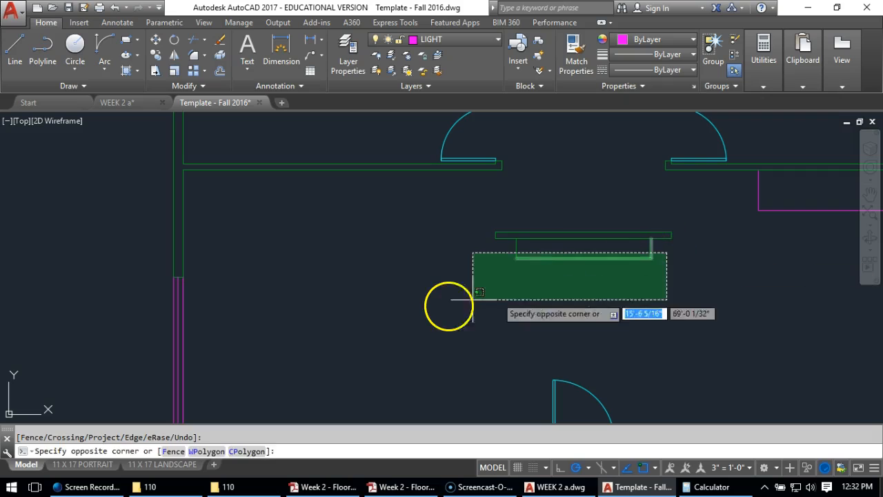
left_click(473, 299)
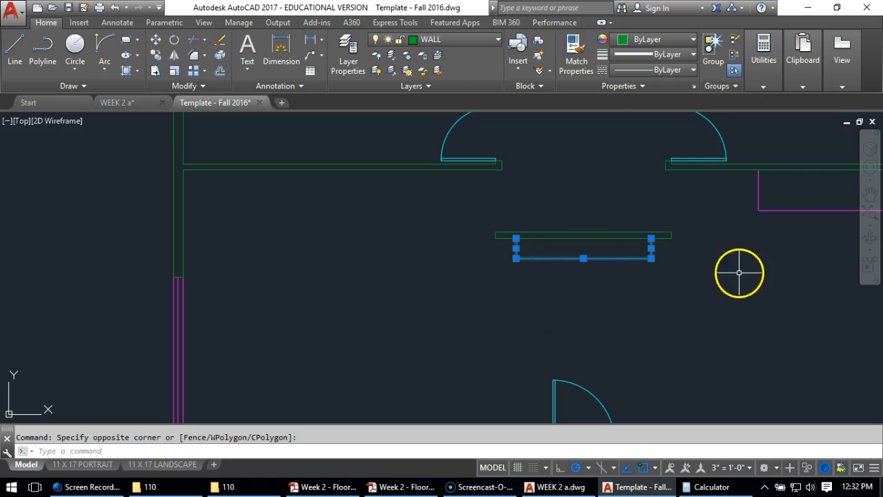
left_click(439, 40)
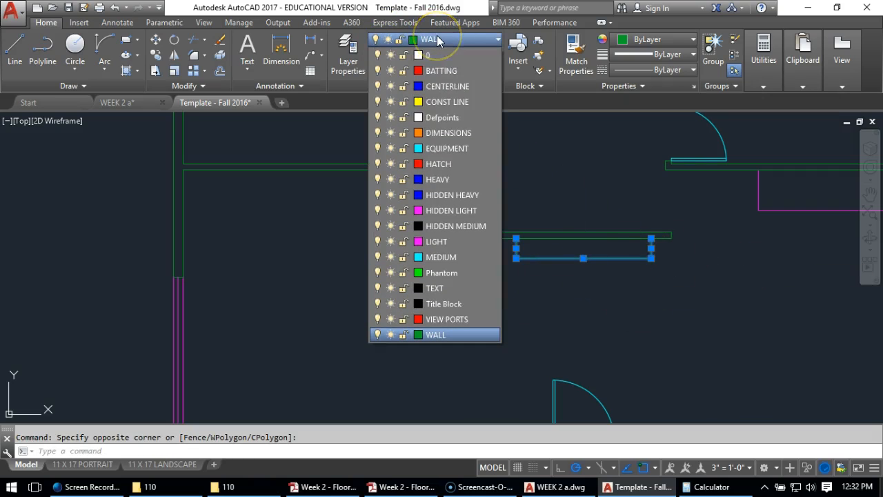
left_click(445, 241)
left_click(423, 329)
key("Escape")
scroll(414, 304, "down", 6)
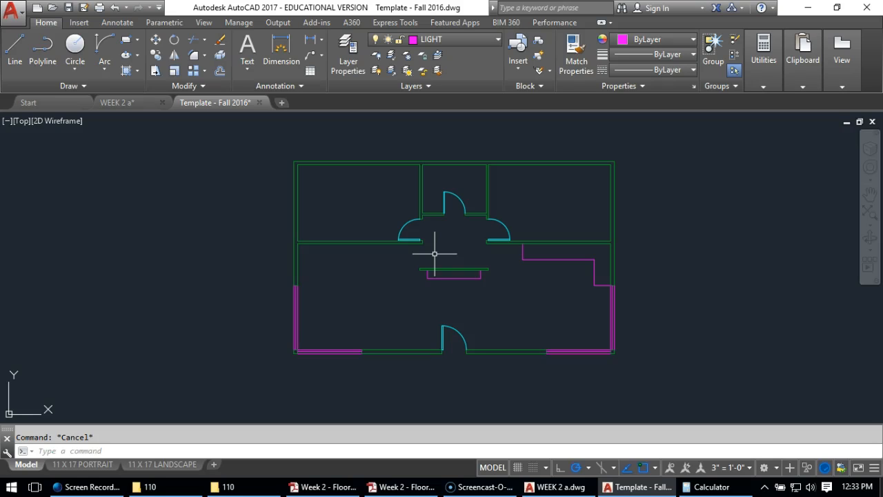
Set the annotation scale of the model view to 1/4" = 1'-0"
left_click(340, 224)
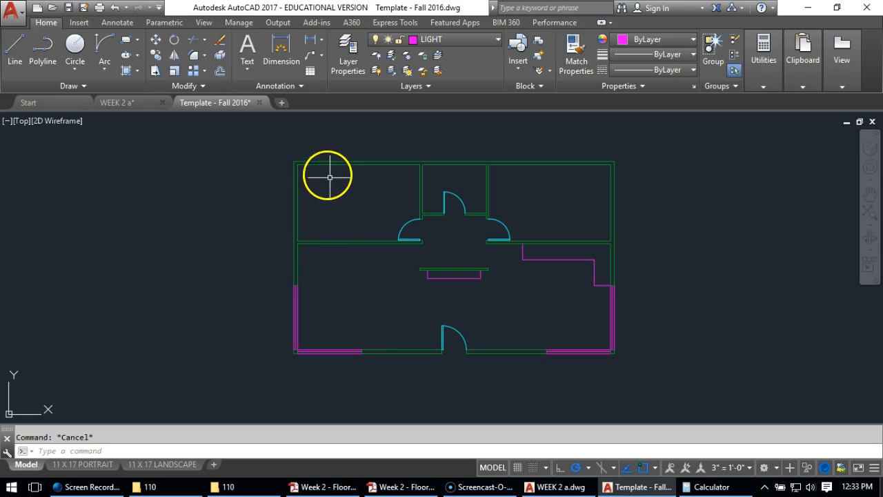
left_click(117, 22)
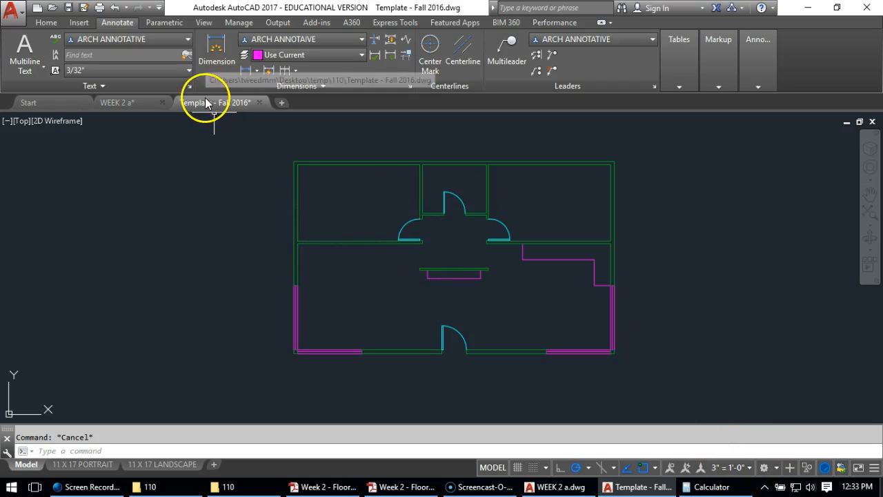
left_click(108, 41)
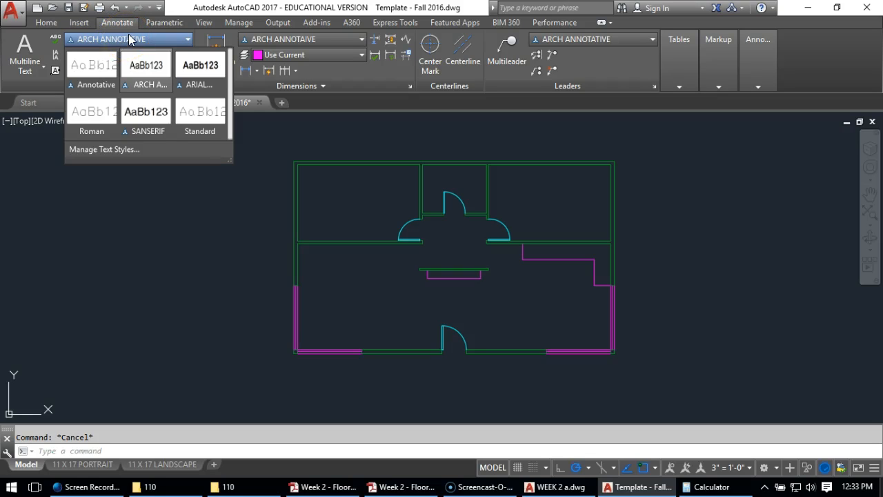
left_click(129, 40)
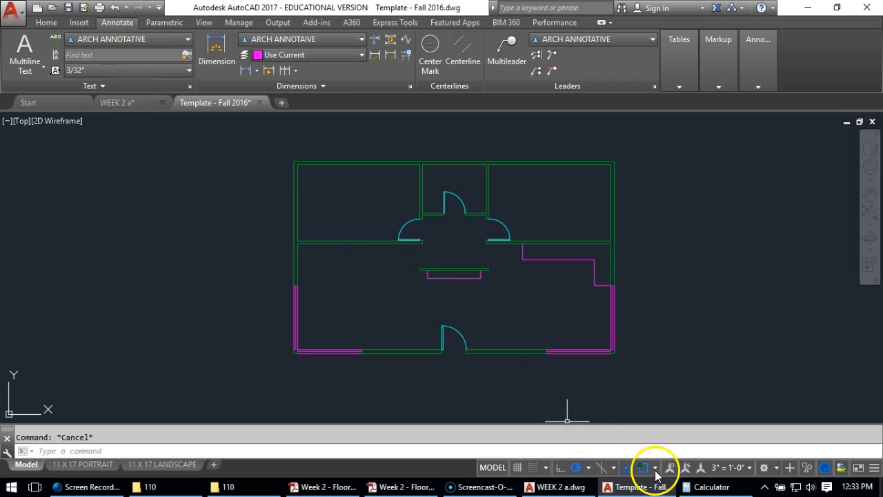
left_click(724, 472)
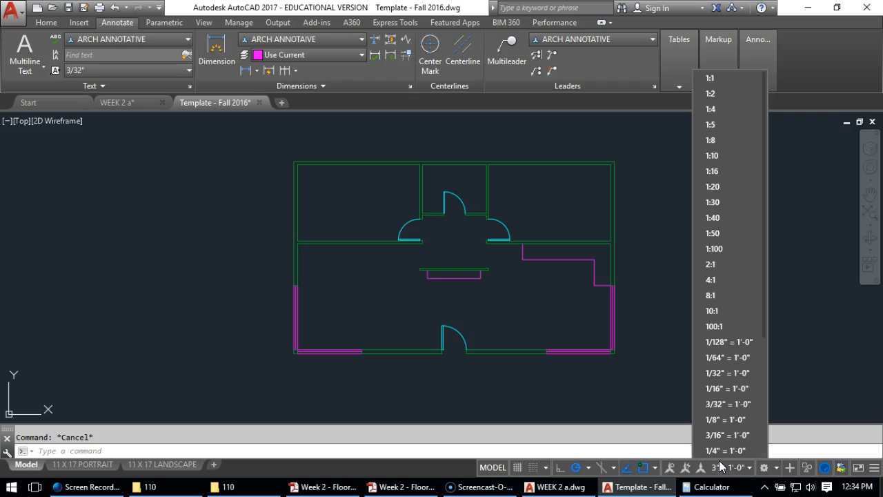
left_click(716, 452)
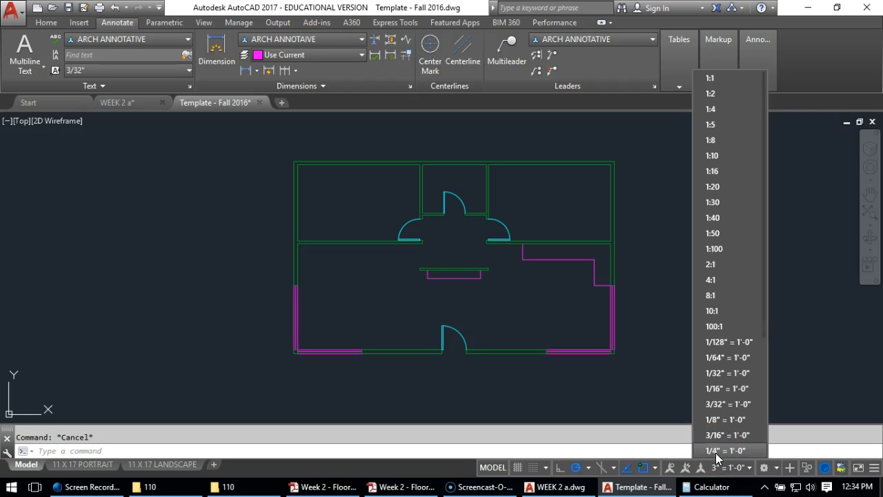
left_click(715, 452)
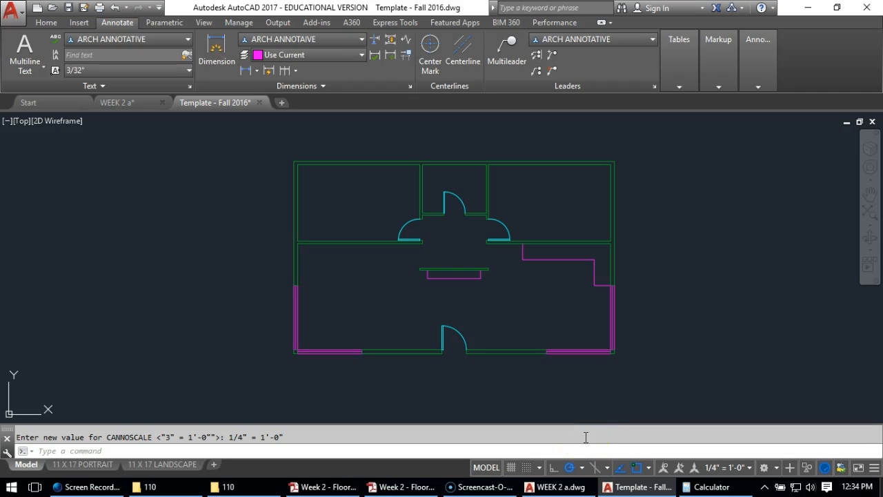
Check the available text heights and switch the current text style to Annotative
left_click(107, 70)
left_click(108, 73)
left_click(108, 72)
left_click(107, 72)
left_click(107, 72)
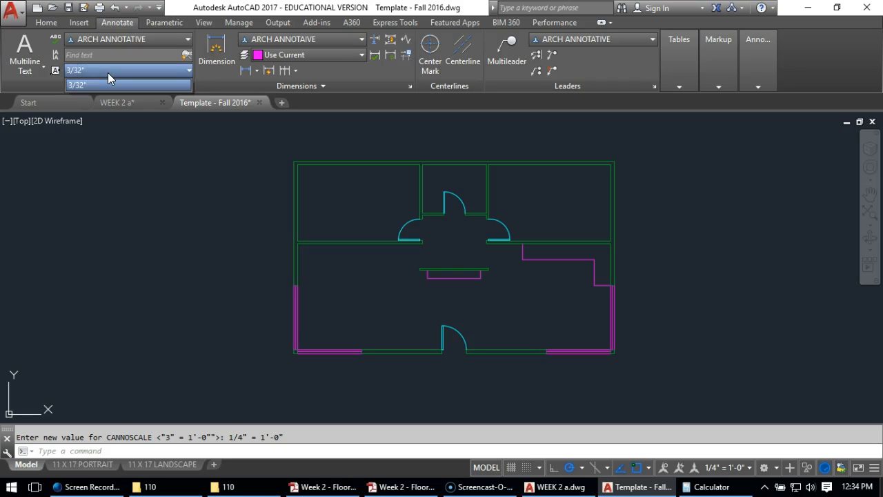
left_click(108, 72)
left_click(108, 73)
left_click(107, 72)
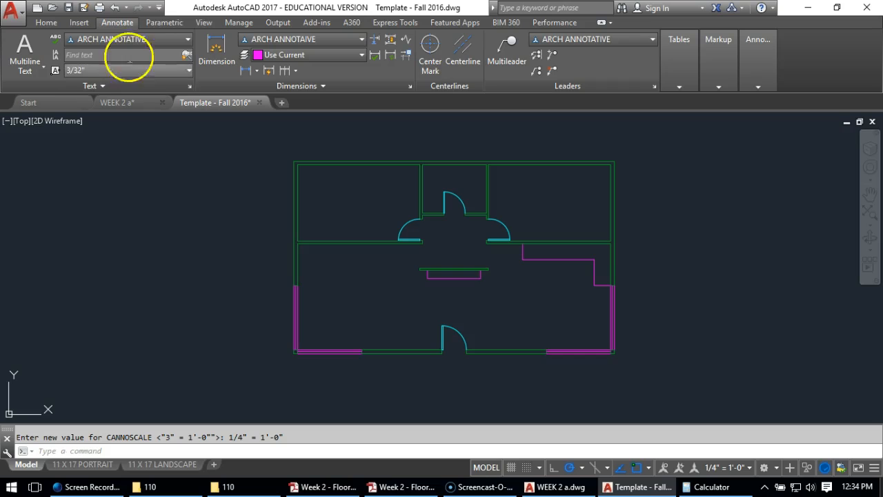
left_click(187, 41)
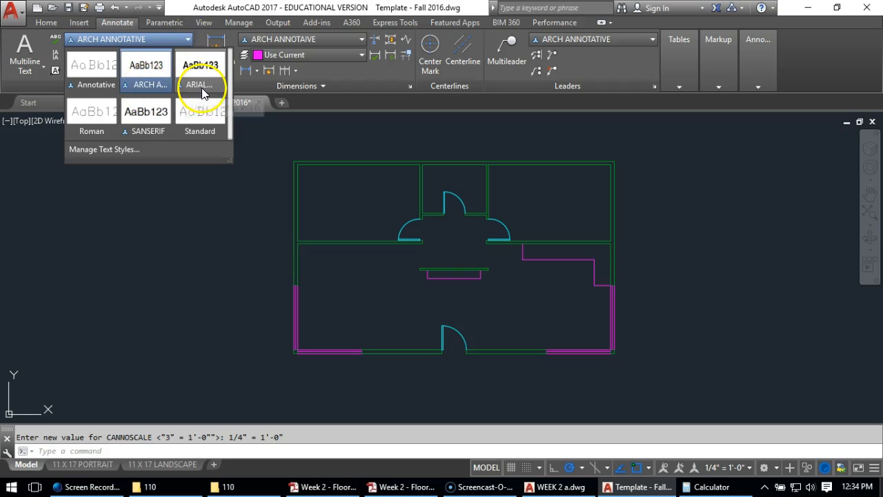
left_click(94, 85)
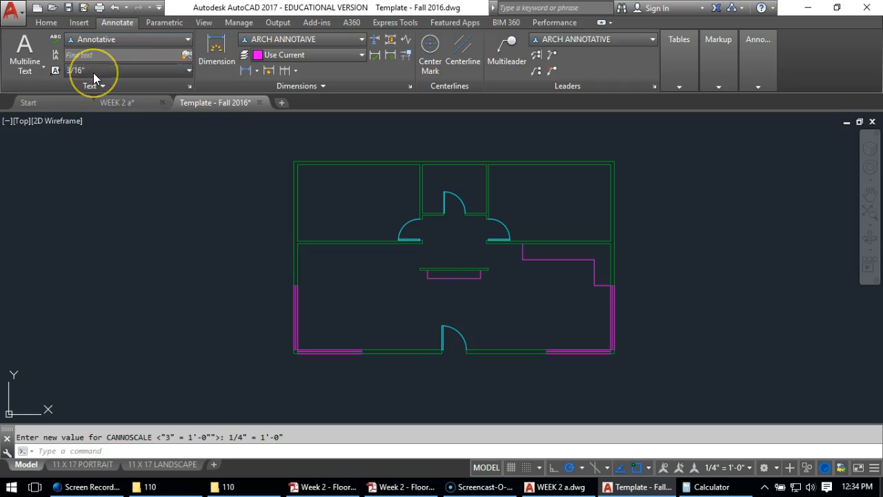
Start a multiline text with the ARCH ANNOTATIVE text style and a text height of 3/32"
left_click(16, 58)
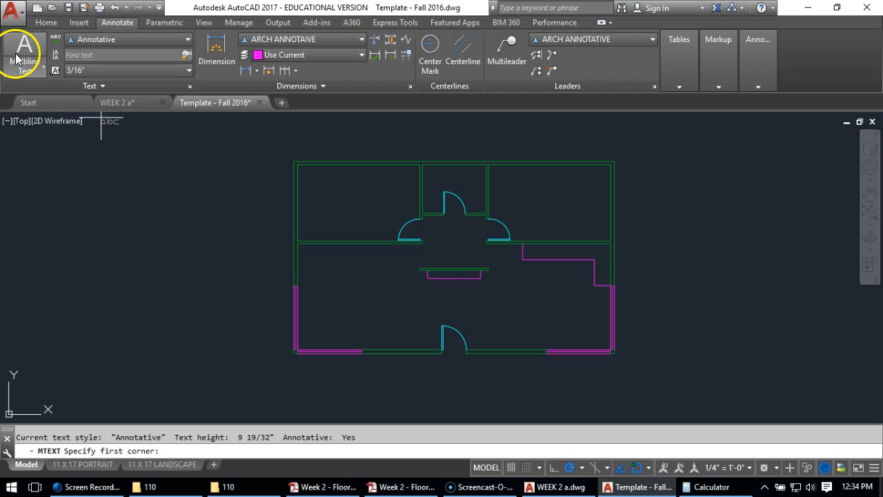
left_click(98, 72)
left_click(102, 40)
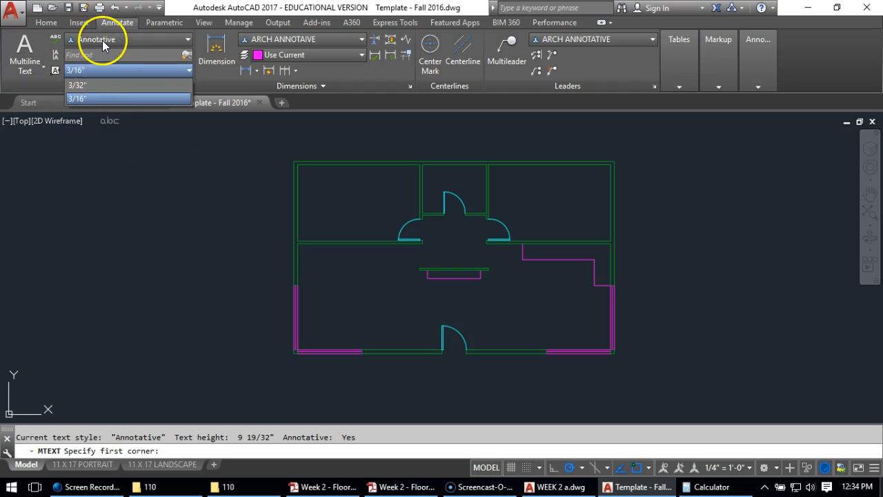
left_click(103, 40)
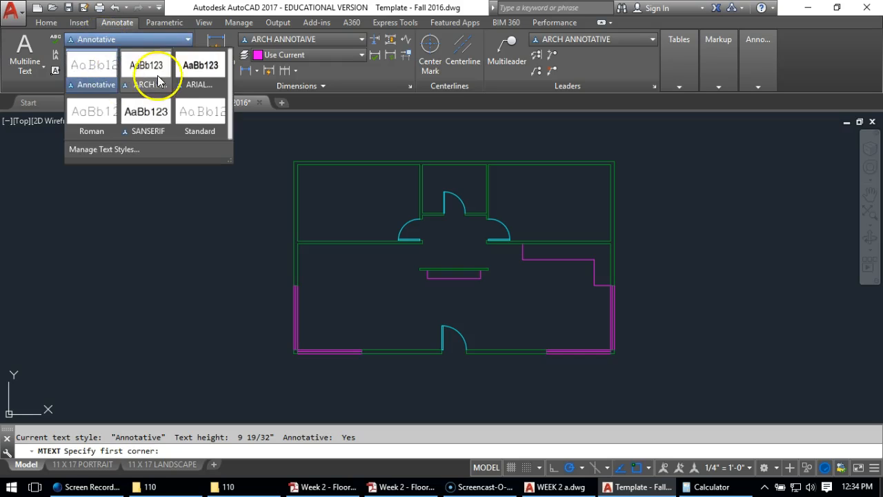
left_click(163, 79)
left_click(110, 39)
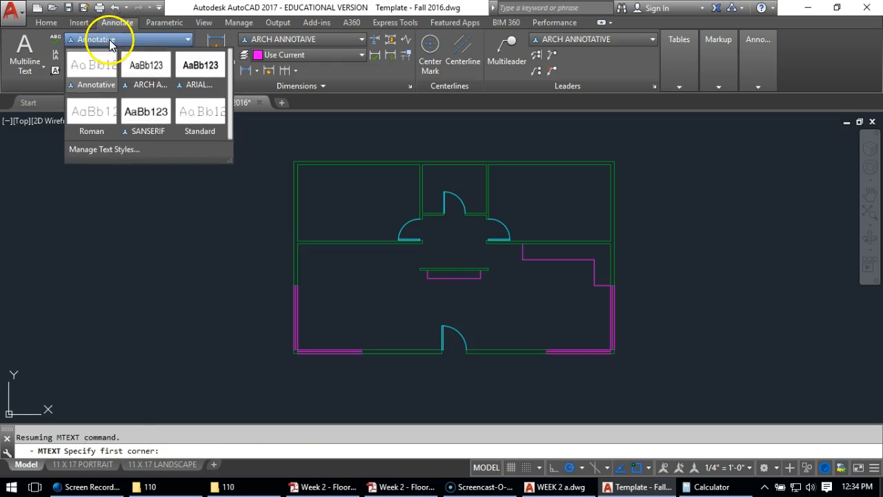
left_click(132, 65)
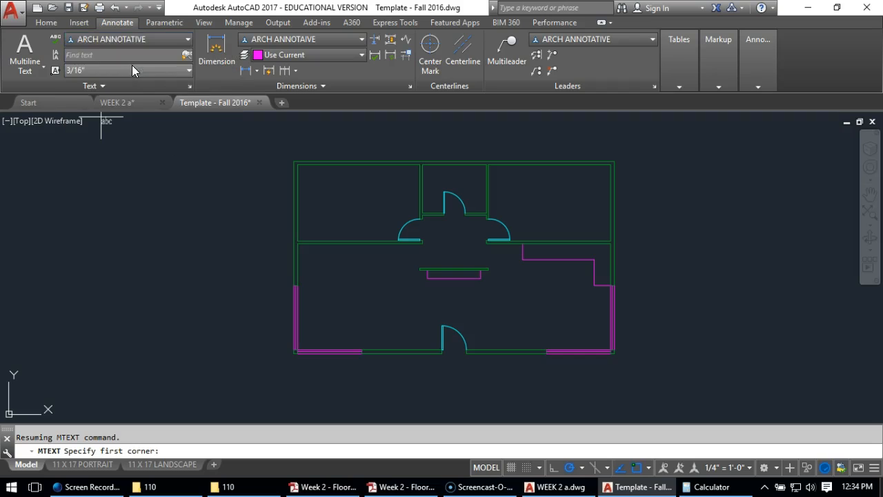
left_click(69, 71)
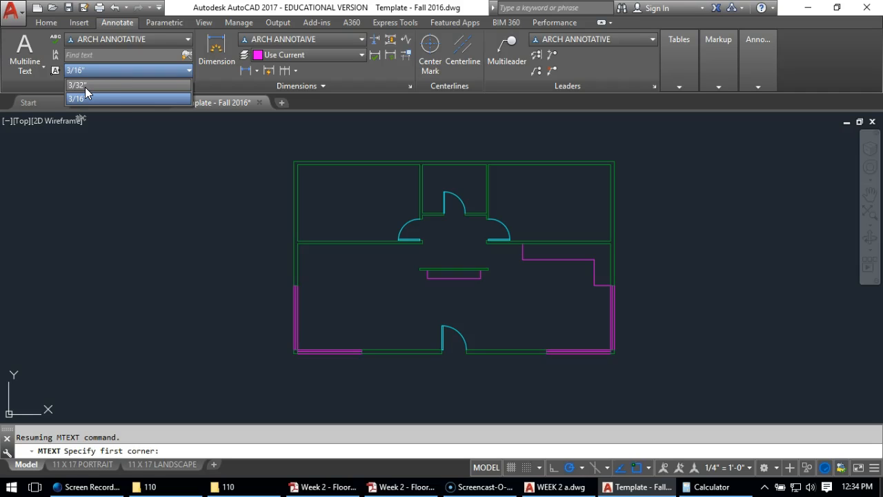
left_click(82, 99)
left_click(78, 87)
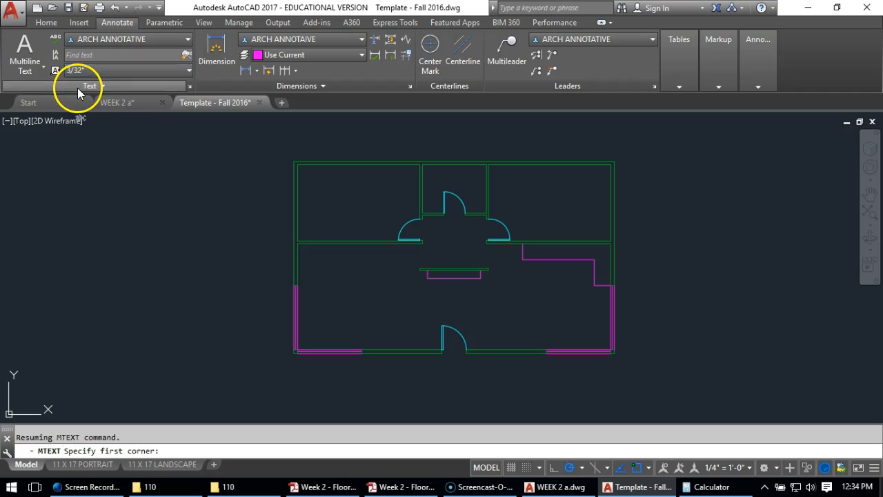
left_click(78, 87)
left_click(81, 72)
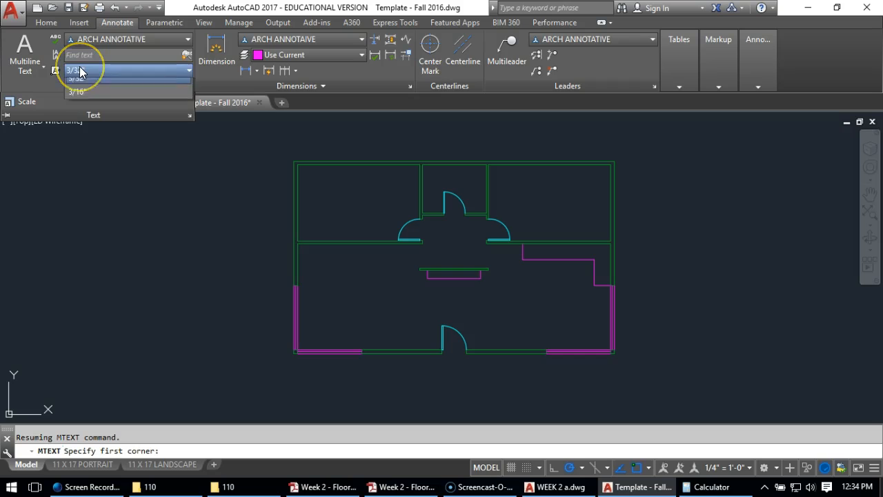
left_click(81, 72)
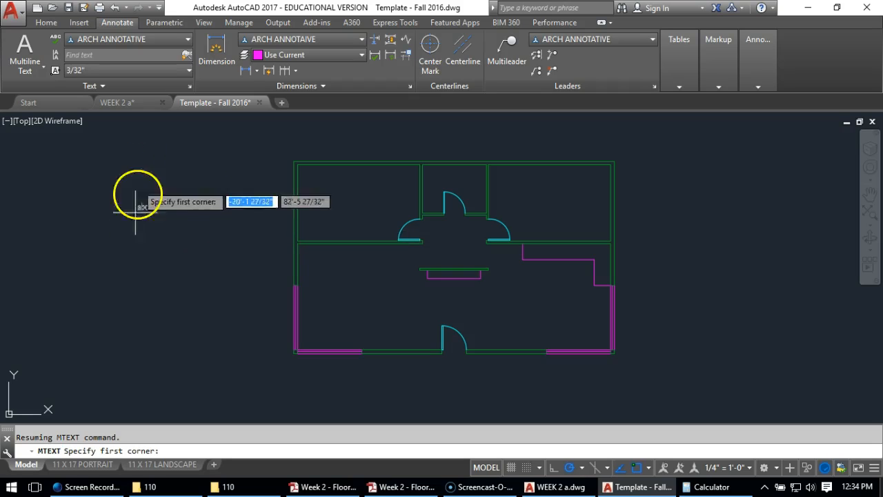
Place the multiline text BEDROOM at 1/8" height in the upper-left room of the floor plan
left_click(308, 185)
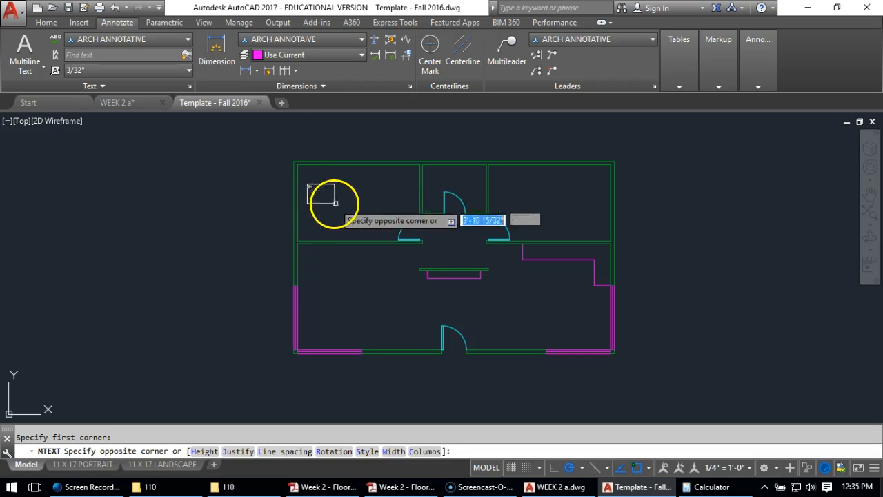
left_click(388, 213)
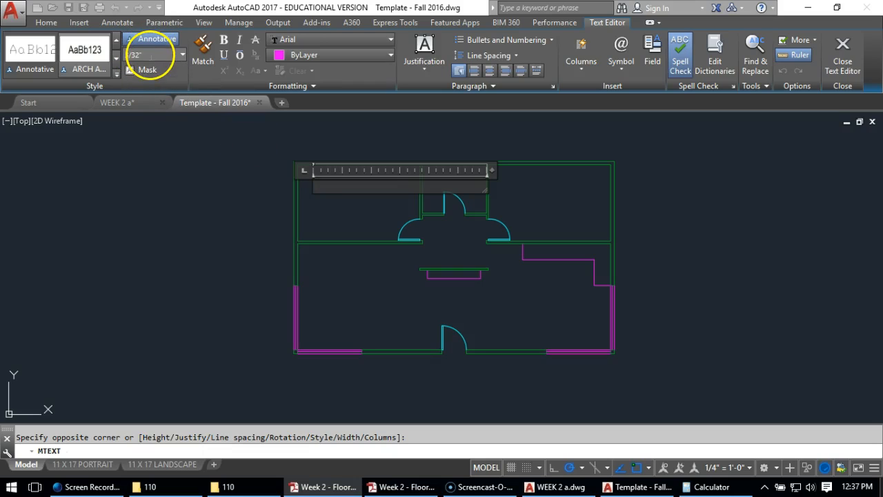
left_click(140, 56)
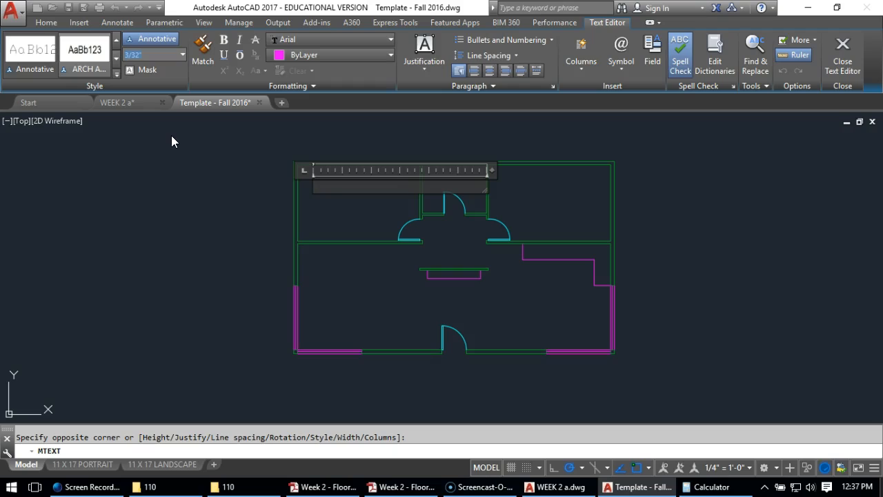
type("1/8")
key("Return")
type("BEDROOM")
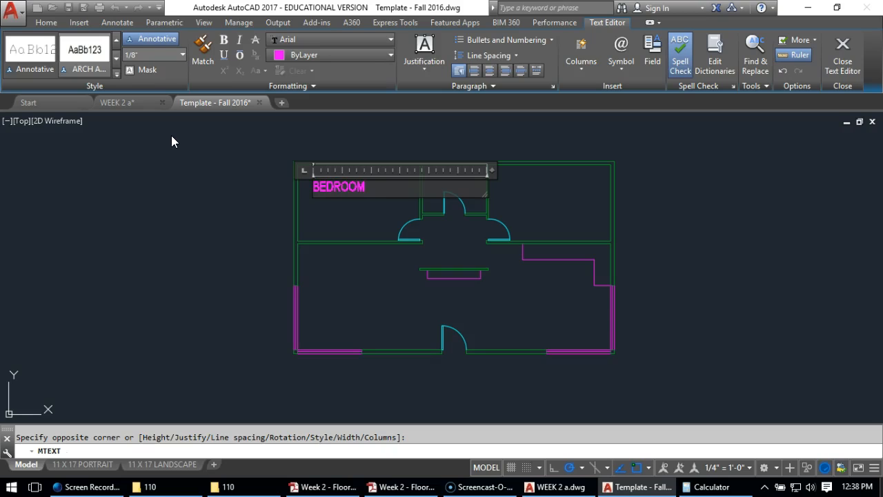
left_click(172, 196)
left_click(342, 166)
scroll(341, 166, "up", 4)
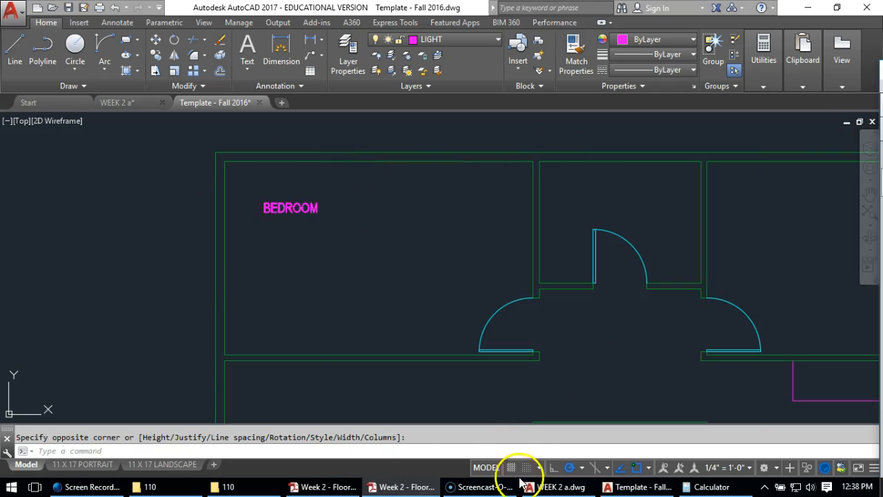
Underline the BEDROOM label in the upper-left room
left_click(269, 214)
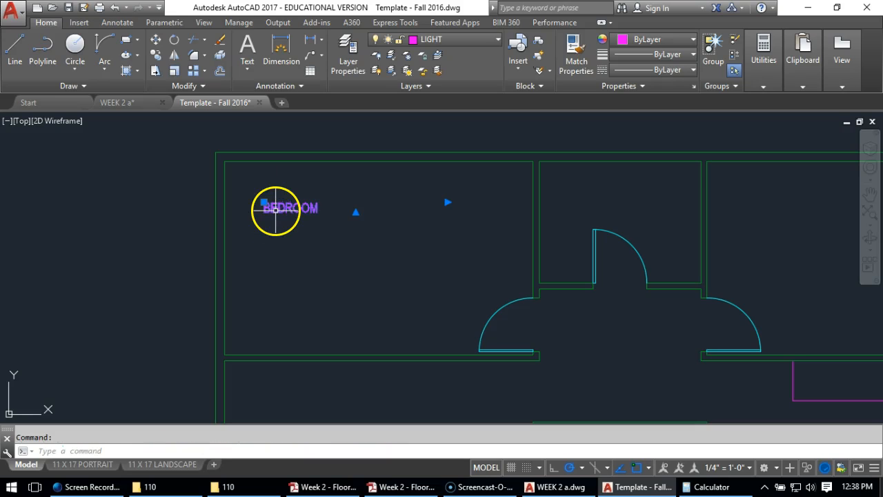
double_click(275, 209)
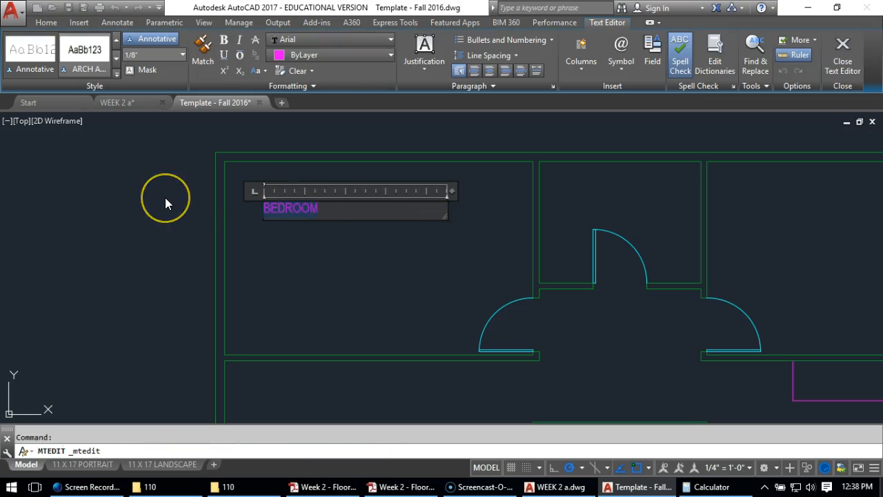
left_click(224, 55)
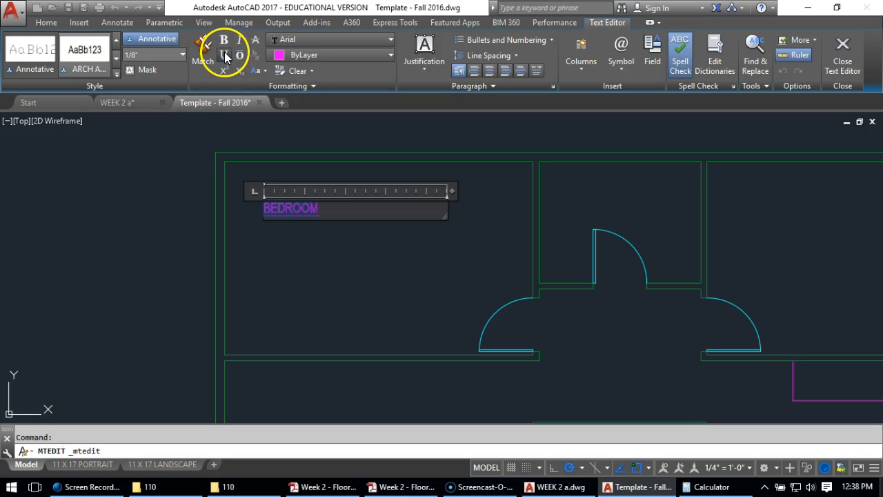
left_click(316, 263)
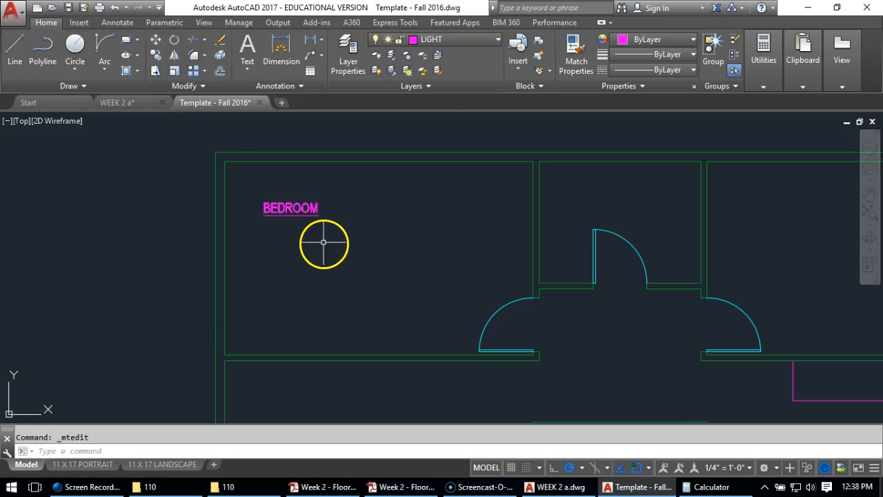
Move the BEDROOM label in the upper-left room to the TEXT layer and clear the selection
left_click(451, 42)
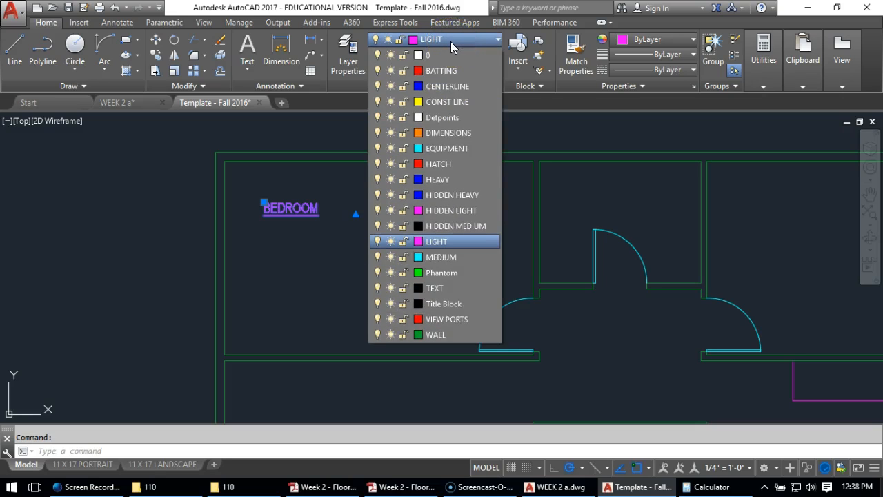
left_click(430, 288)
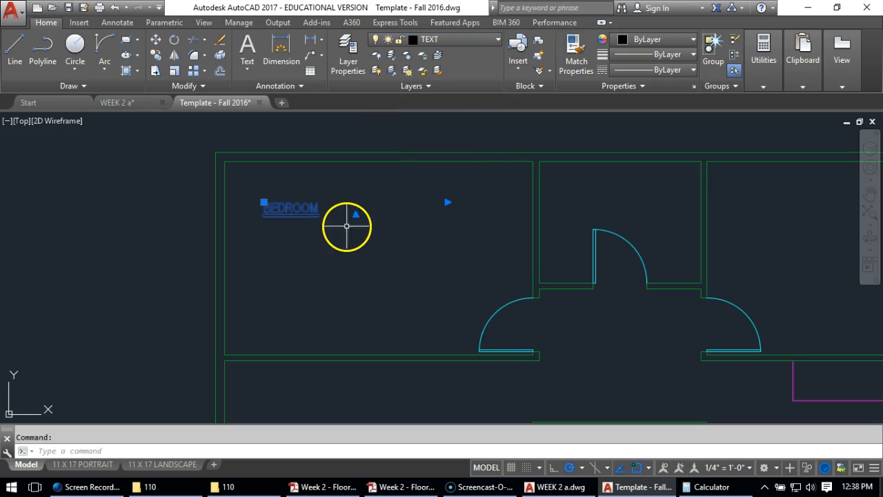
key("Escape")
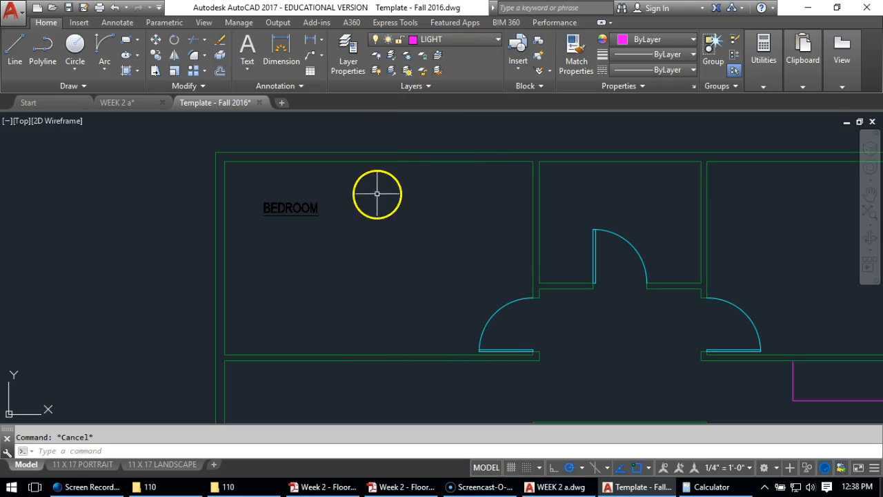
Change the TEXT layer's color to cyan in the layer properties
left_click(343, 62)
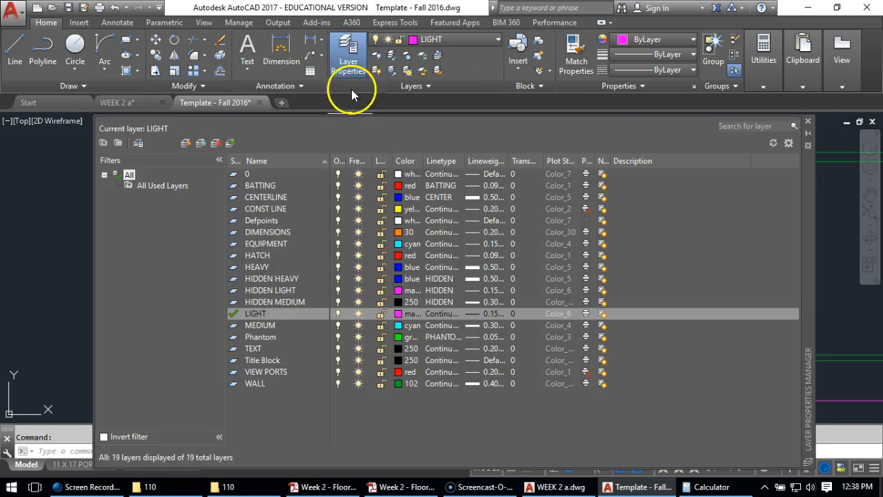
left_click(396, 349)
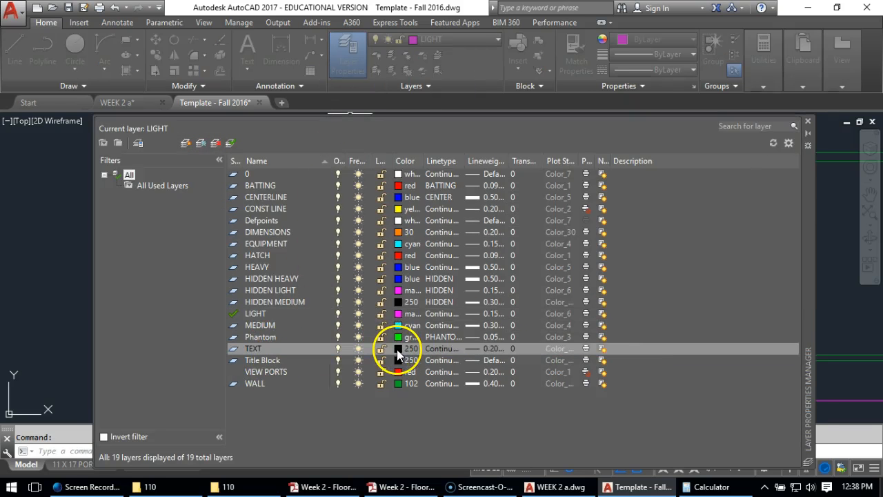
left_click(633, 296)
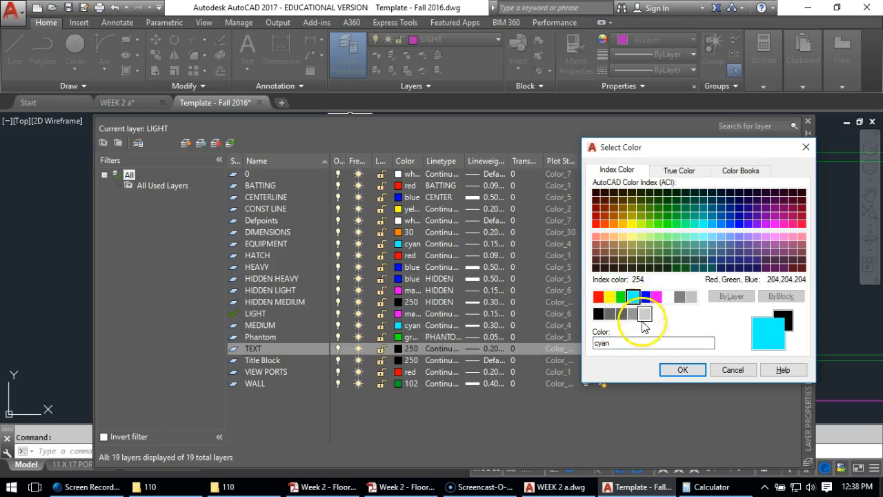
left_click(682, 369)
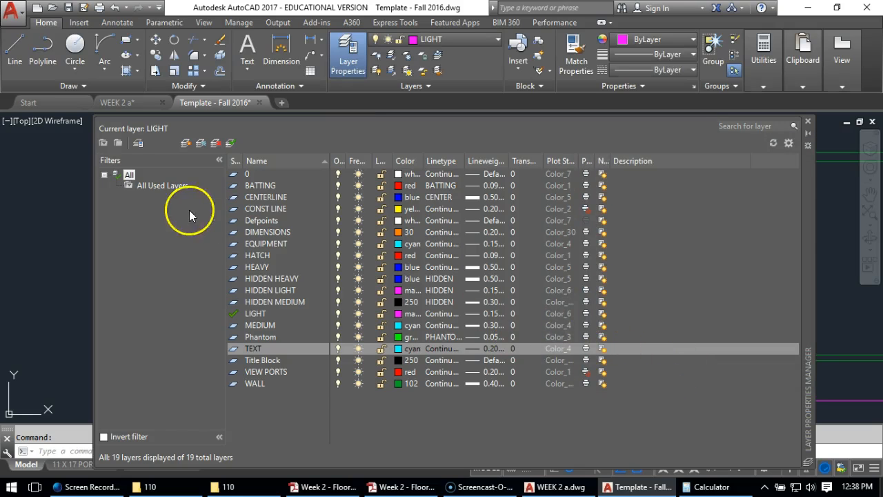
left_click(808, 122)
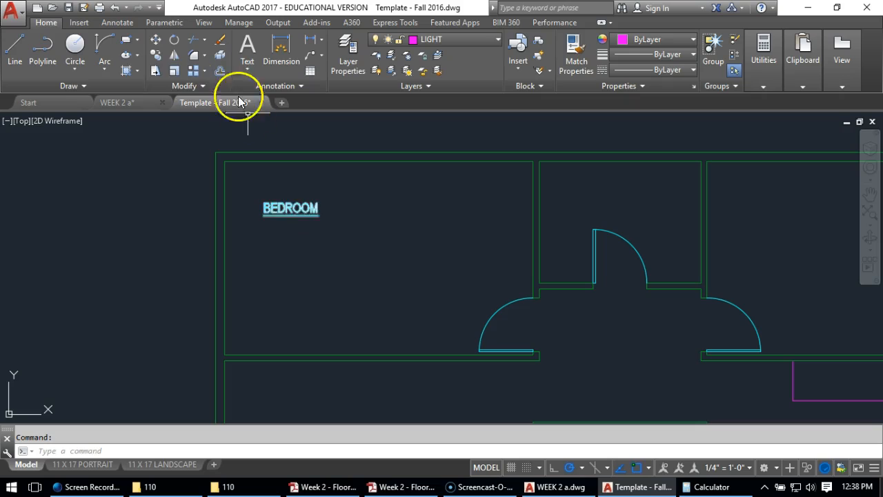
Move the BEDROOM label down and to the right, closer to the center of the upper-left room
left_click(157, 44)
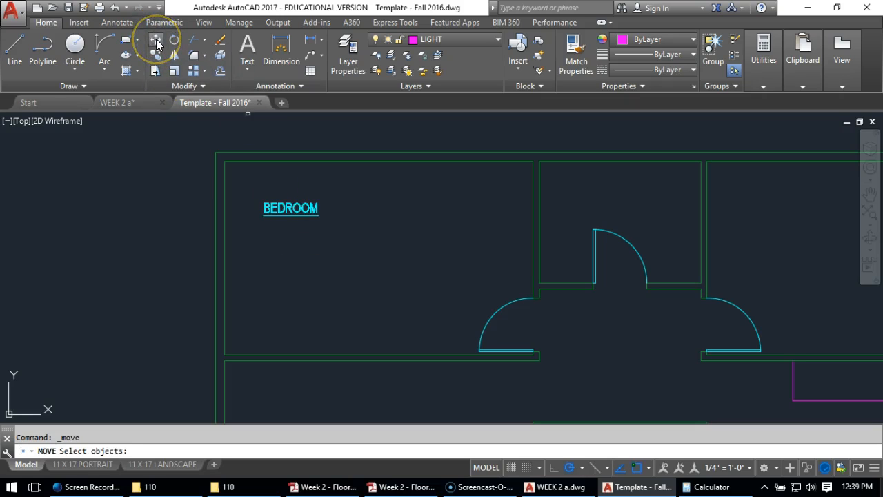
left_click(285, 213)
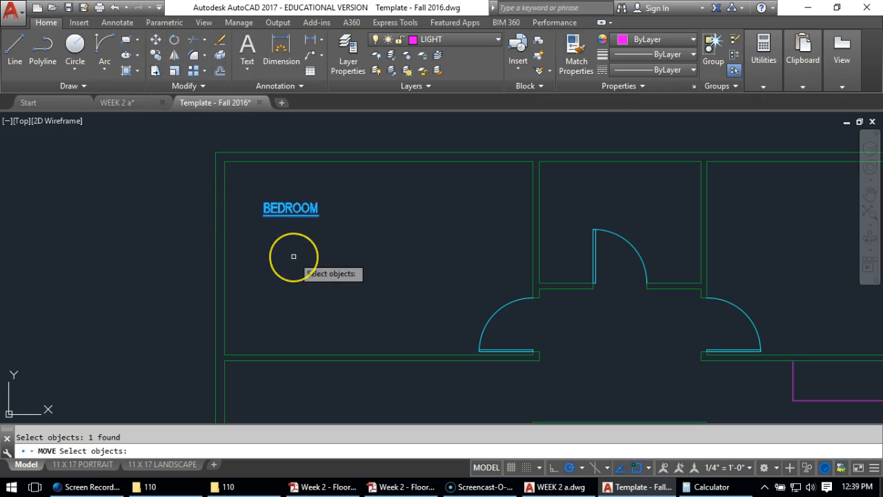
key("Return")
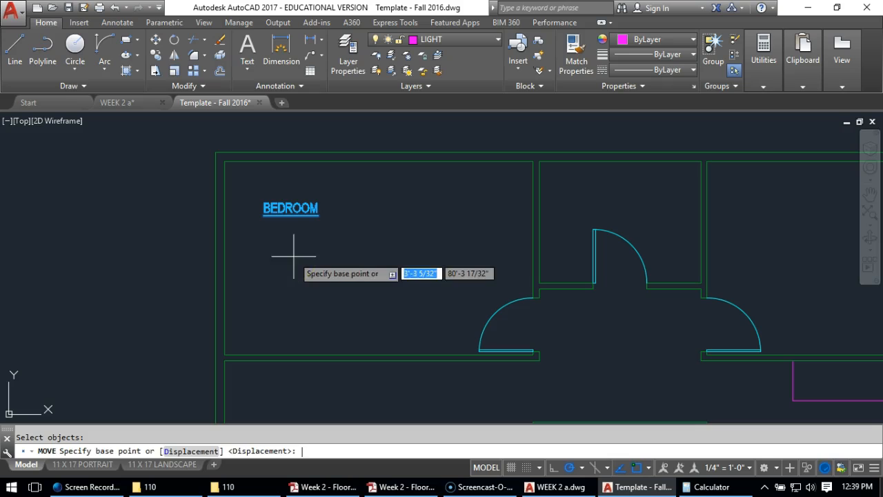
left_click(264, 229)
left_click(334, 259)
Copy the BEDROOM label into the upper-middle and upper-right rooms, the counter area, the area below it, the entry and the lower-left room
scroll(253, 230, "down", 2)
scroll(552, 302, "down", 2)
middle_click_drag(566, 301, 370, 187)
scroll(316, 187, "up", 2)
middle_click_drag(306, 169, 369, 213)
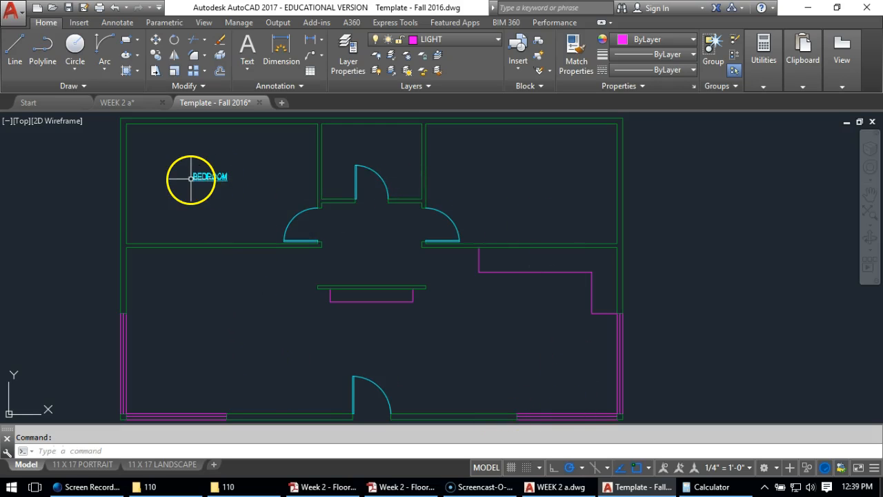
left_click(157, 56)
left_click(210, 176)
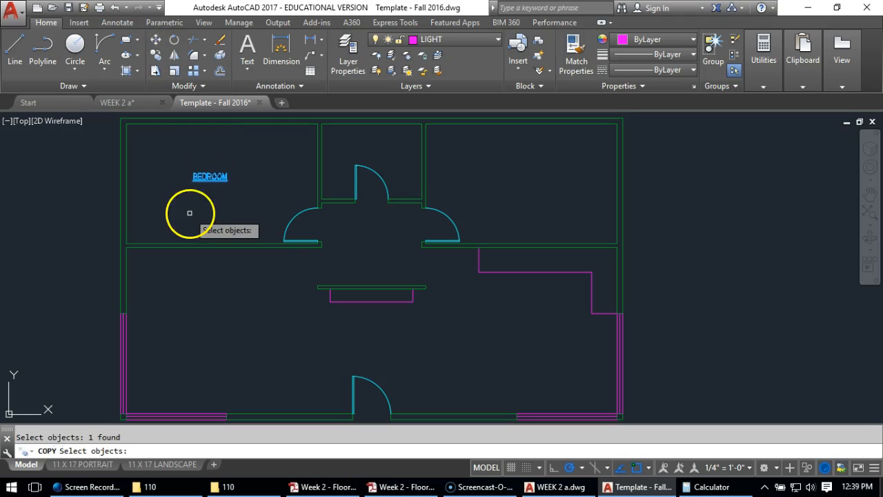
key("Return")
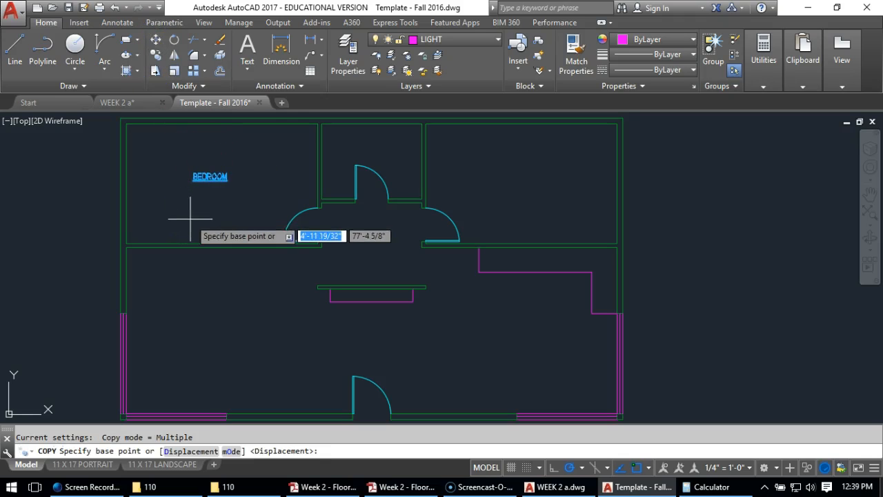
left_click(187, 187)
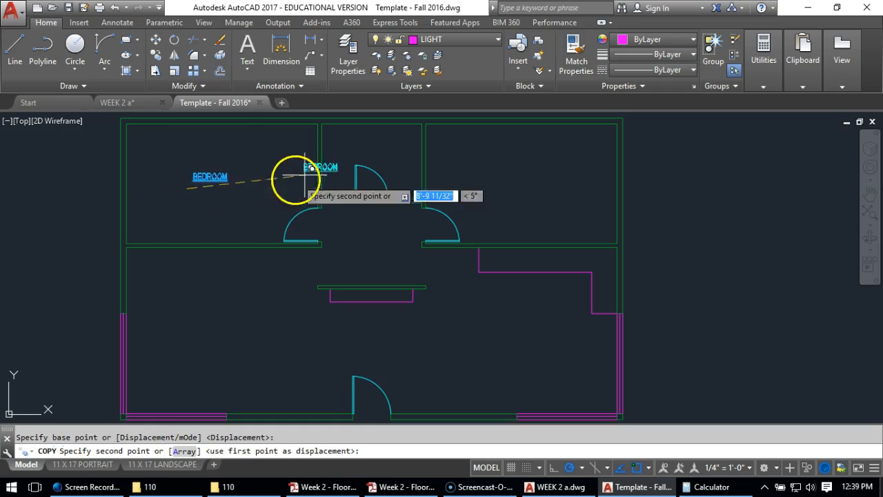
left_click(349, 151)
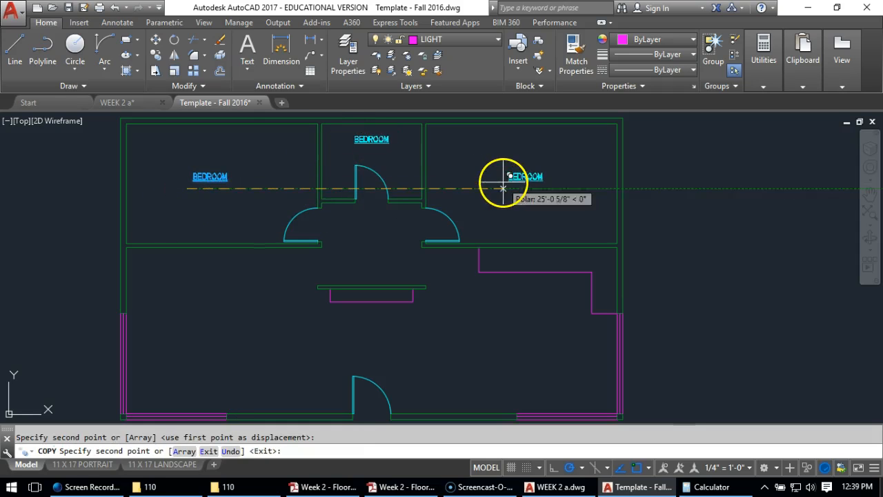
left_click(500, 178)
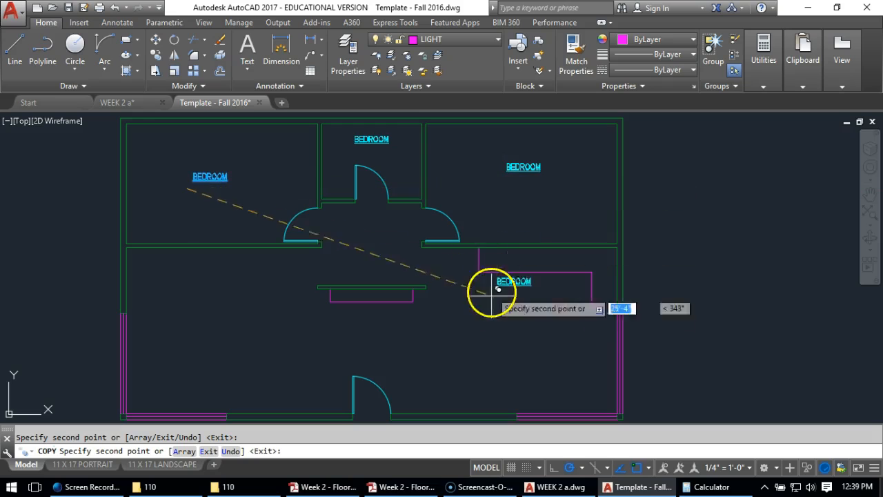
left_click(518, 302)
left_click(516, 376)
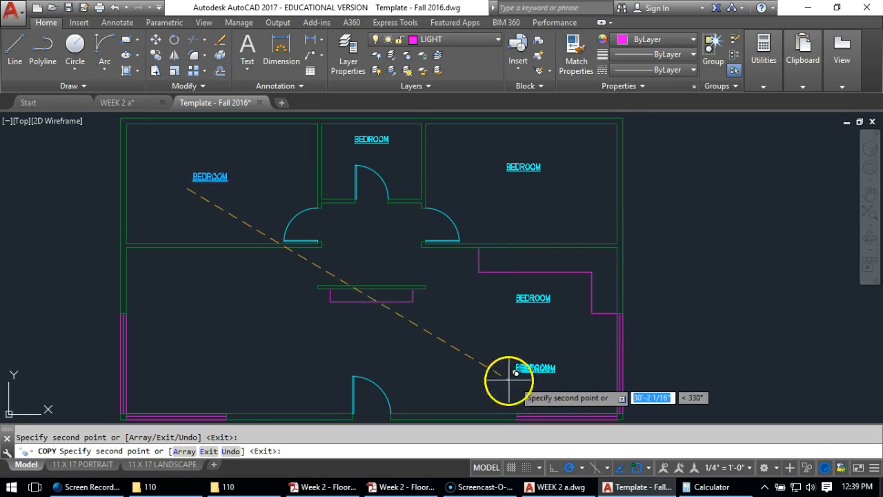
left_click(348, 330)
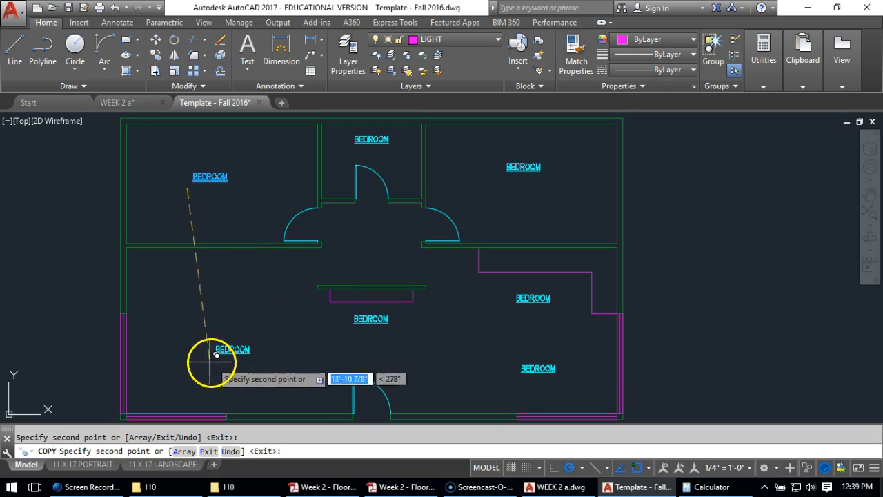
left_click(187, 362)
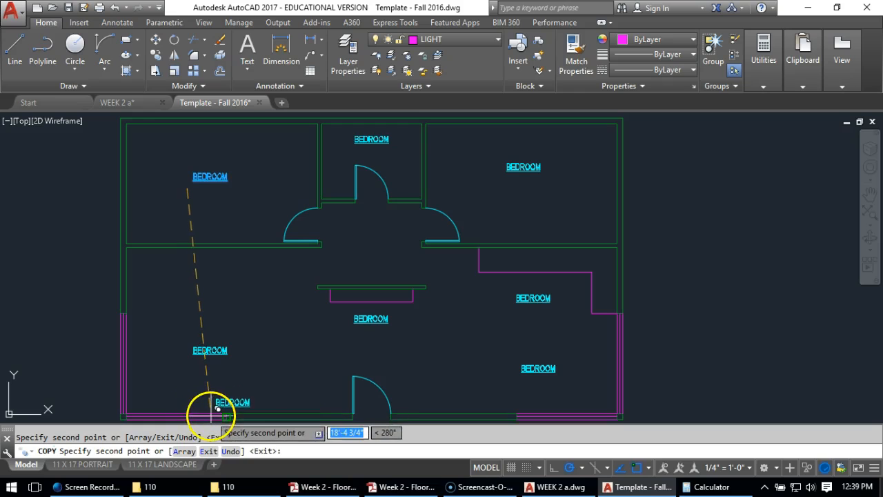
key("Return")
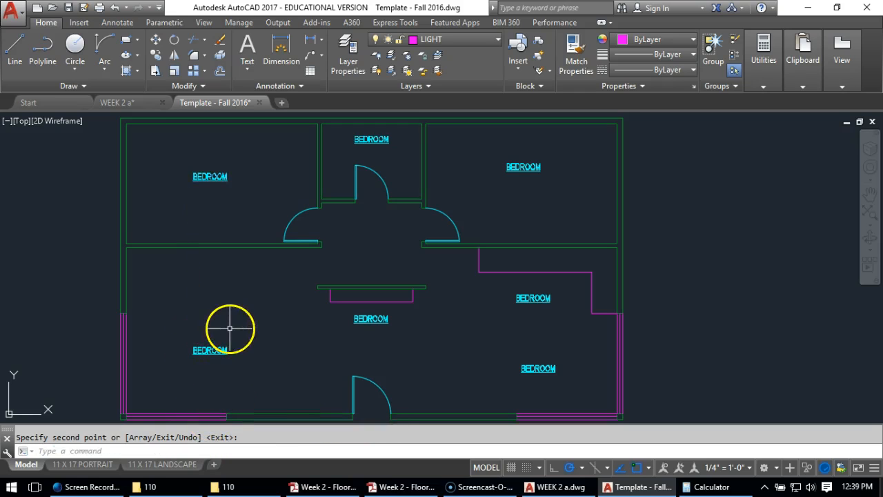
Move the BEDROOM copy in the lower-left room straight up about 1'-10"
type("m")
key("Return")
left_click(253, 328)
left_click(185, 367)
key("Return")
left_click(176, 389)
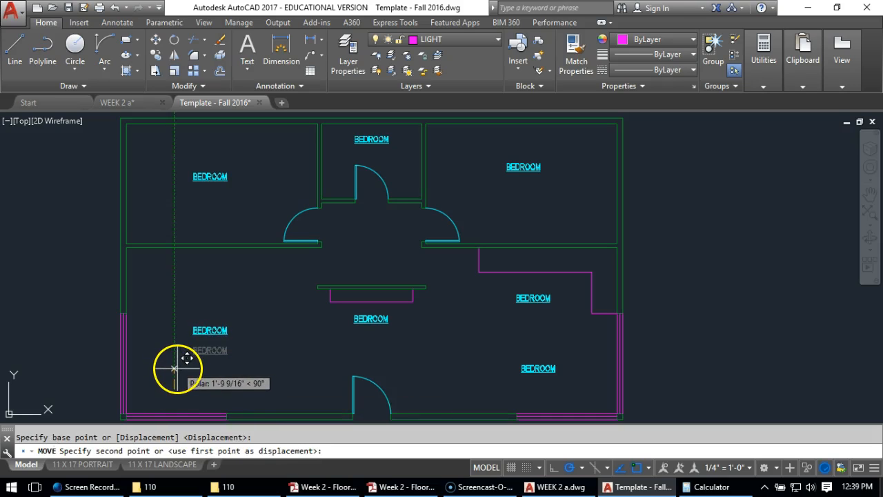
left_click(174, 369)
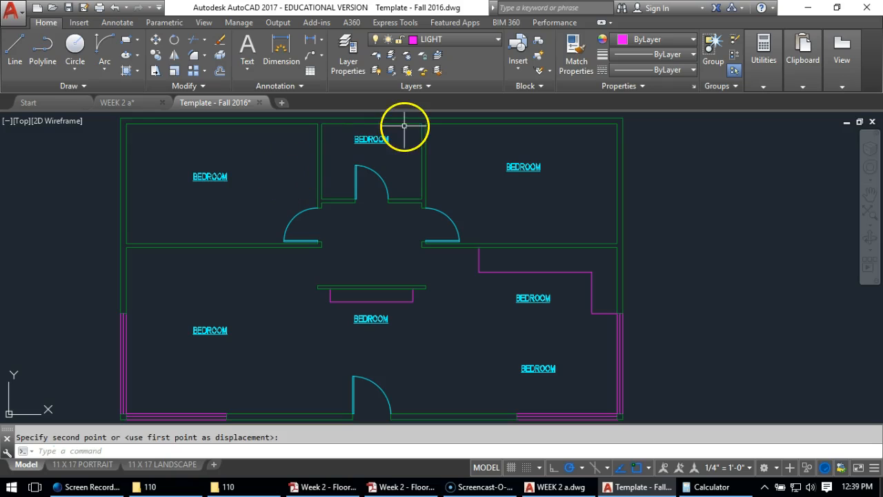
Change the label in the small upper-middle room to BATHROOM
double_click(380, 139)
left_click_drag(399, 144, 285, 139)
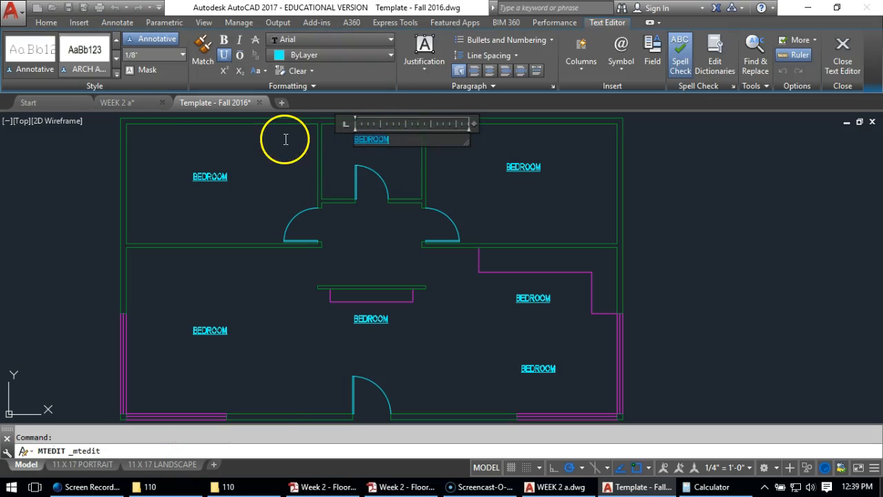
type("BA")
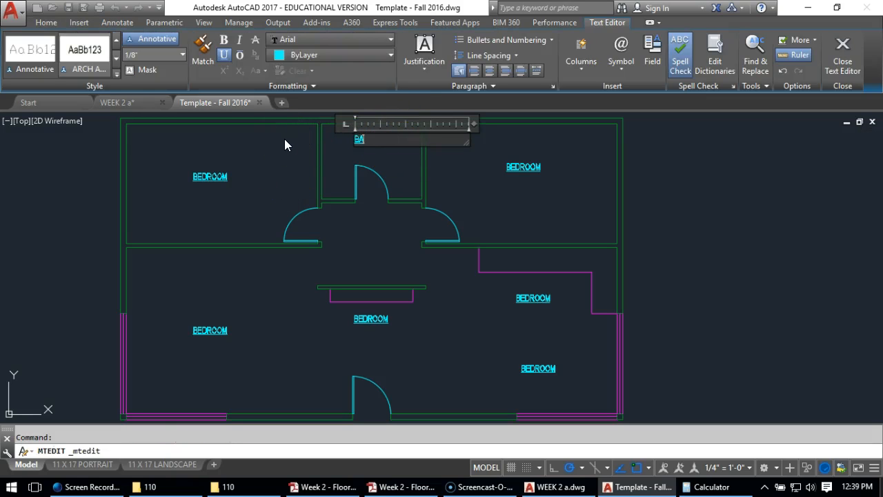
type("THROOM")
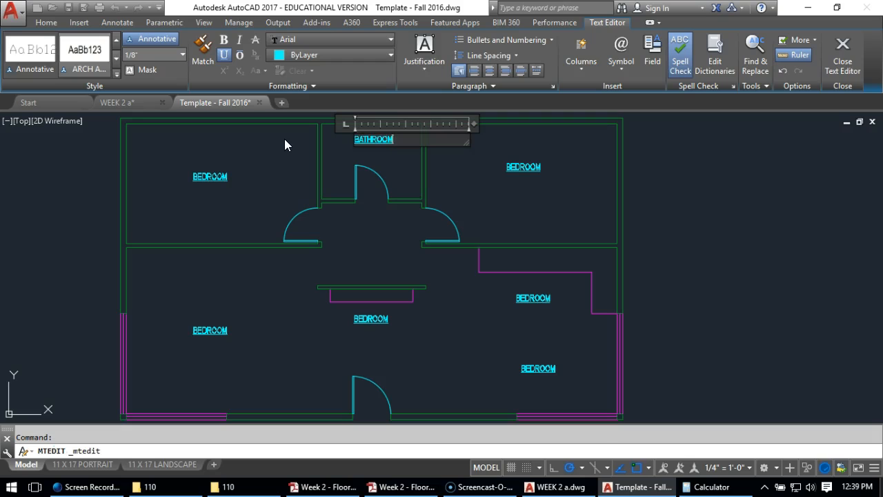
left_click(375, 216)
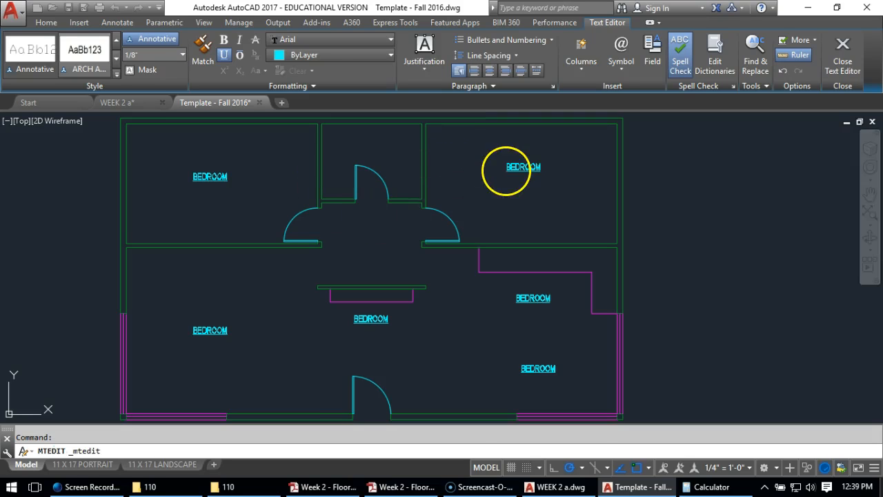
Change the label beside the L-shaped counter to KITCHEN and the one below it to DINING
double_click(538, 300)
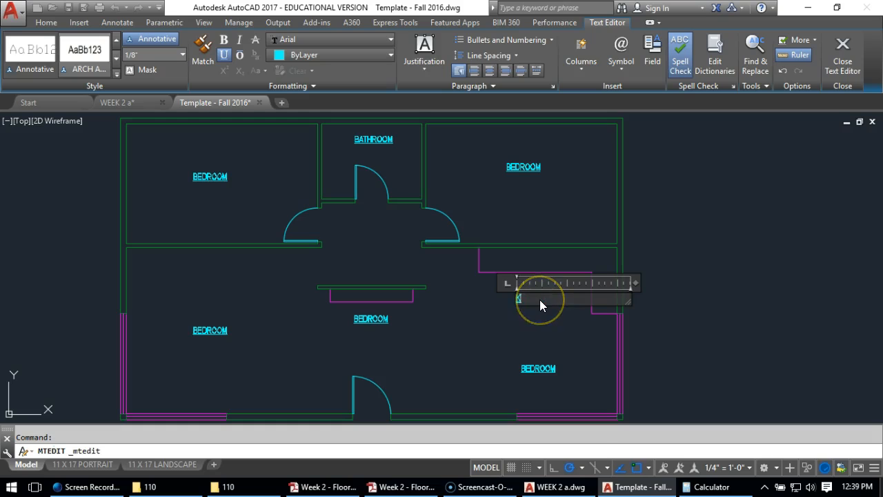
left_click(501, 335)
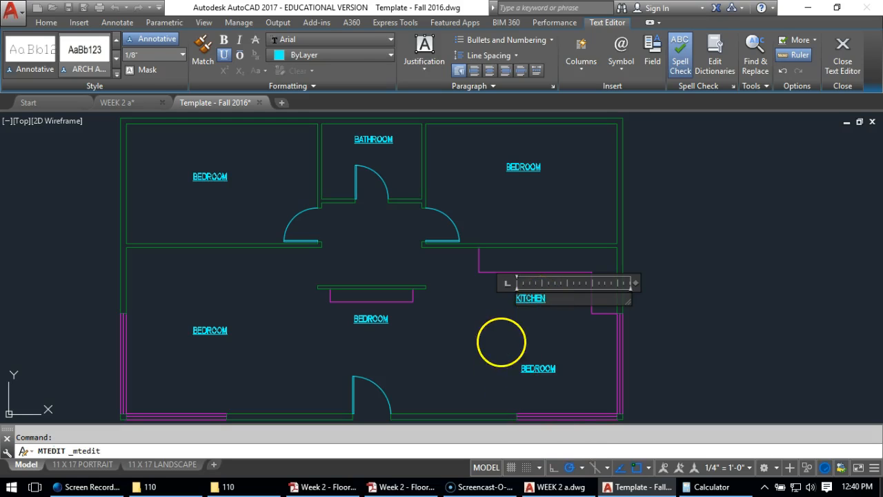
double_click(537, 370)
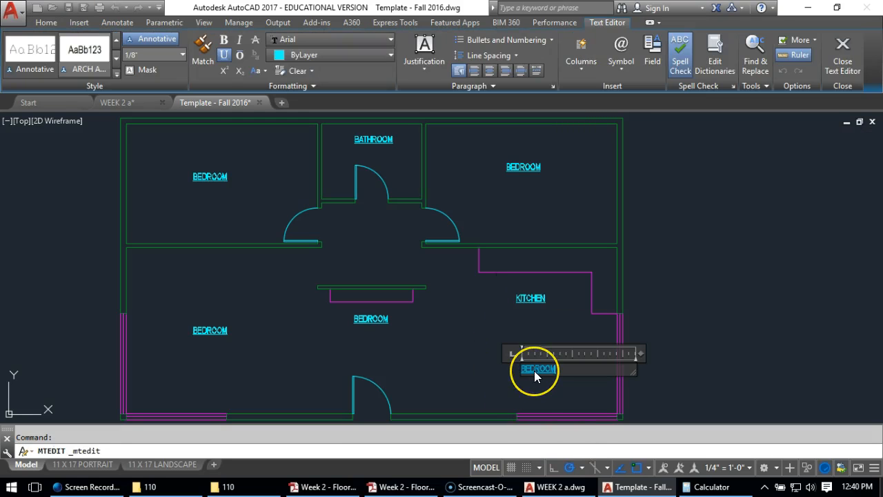
type("DINING")
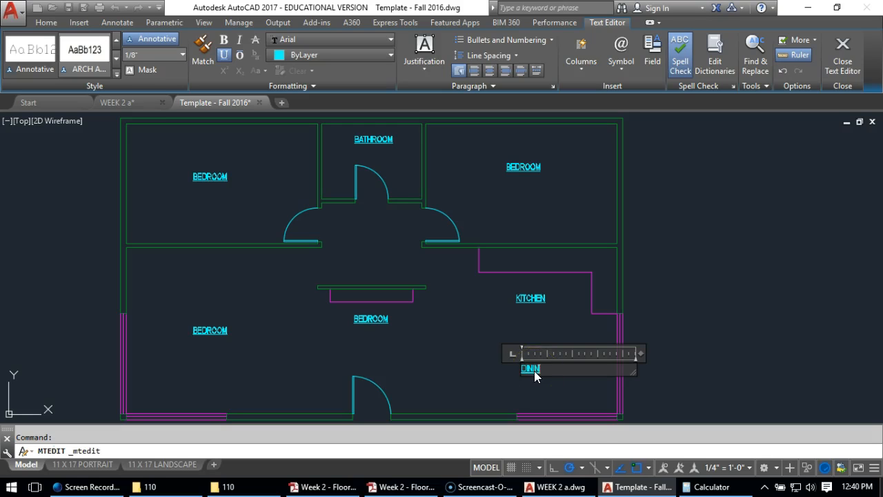
left_click(387, 316)
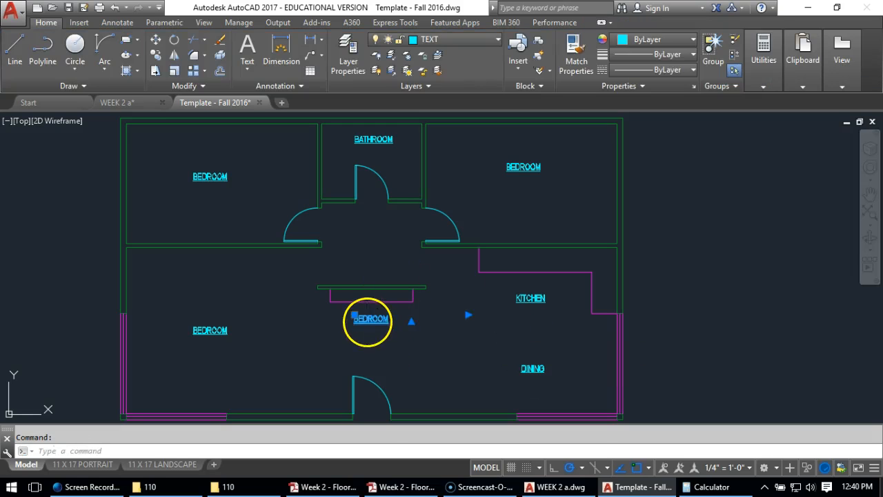
Change the label inside the front door to ENTRY and the one in the lower-left room to LIVING
double_click(375, 319)
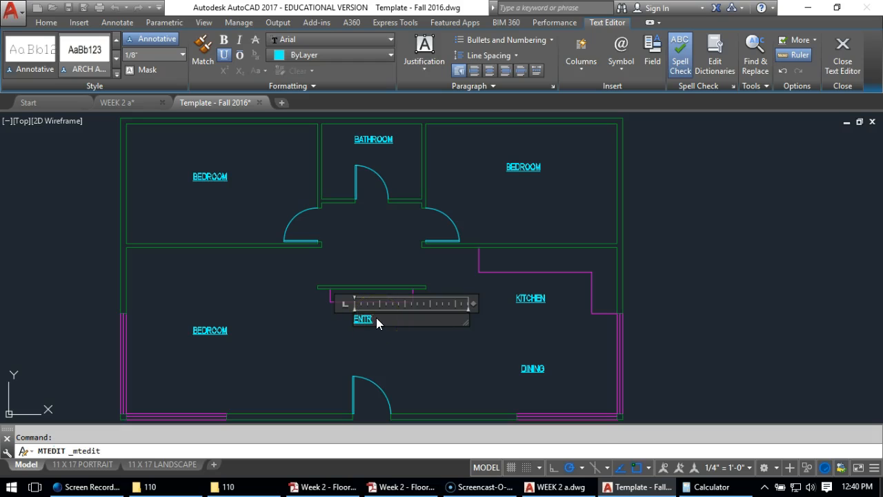
type("Y")
left_click(293, 336)
left_click(214, 332)
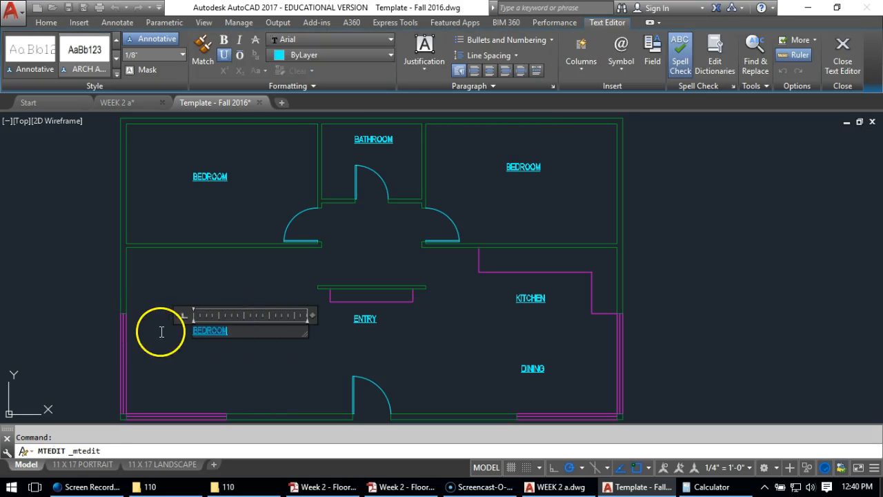
type("LIVING")
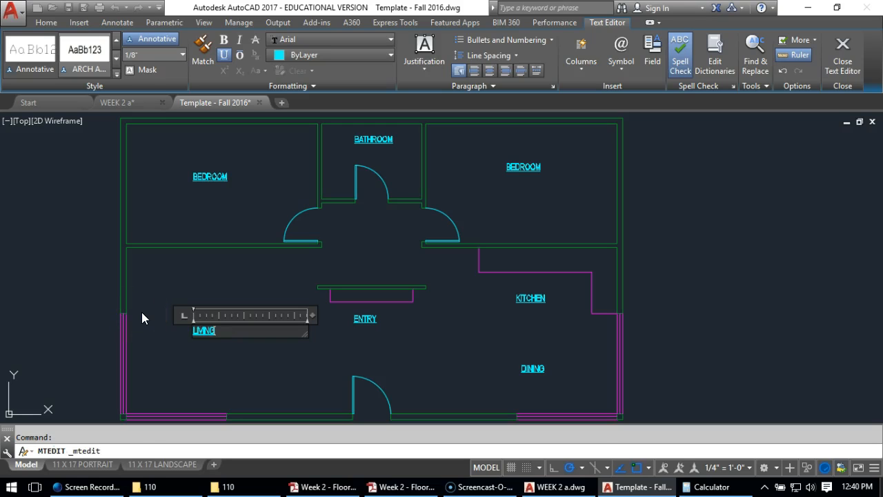
left_click(197, 342)
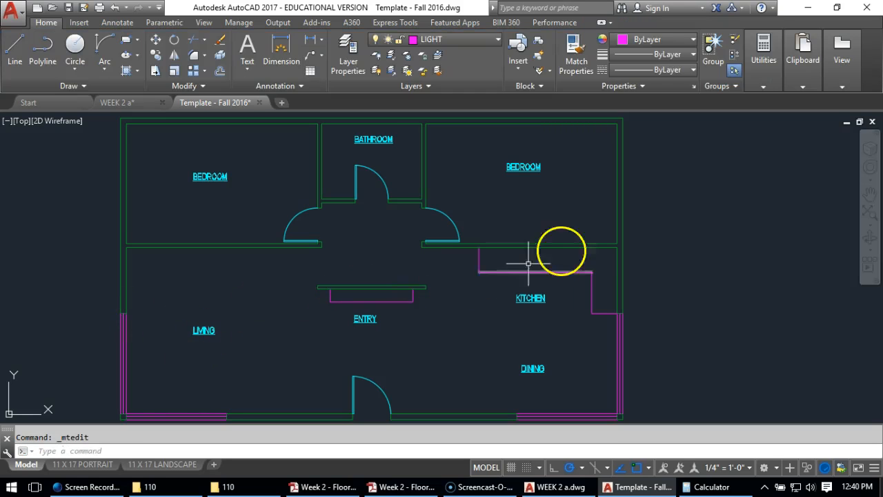
scroll(205, 297, "down", 2)
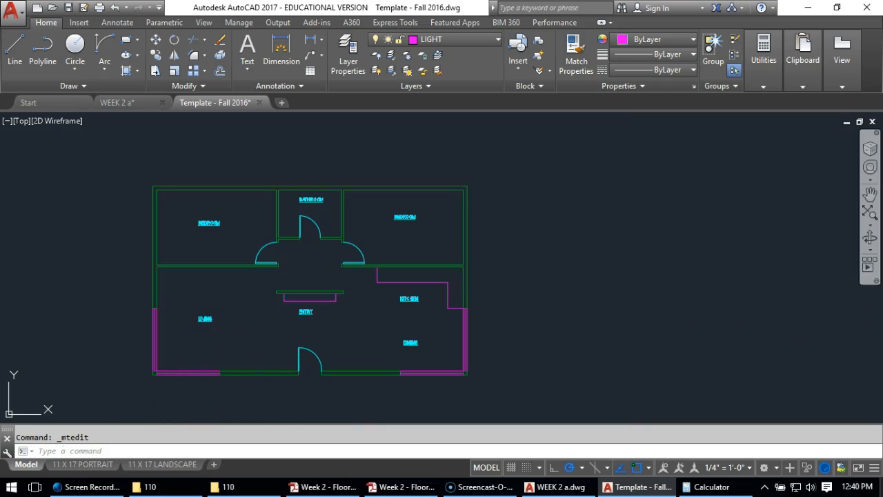
Switch to the assignment PDF in Acrobat and review the annotation, layout and finished-sheet pages before returning to the drawing
left_click(322, 487)
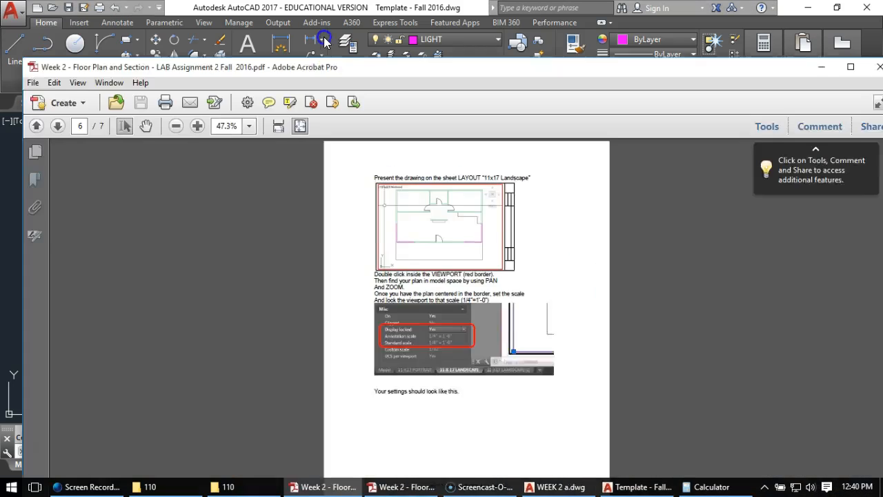
scroll(364, 351, "down", 3)
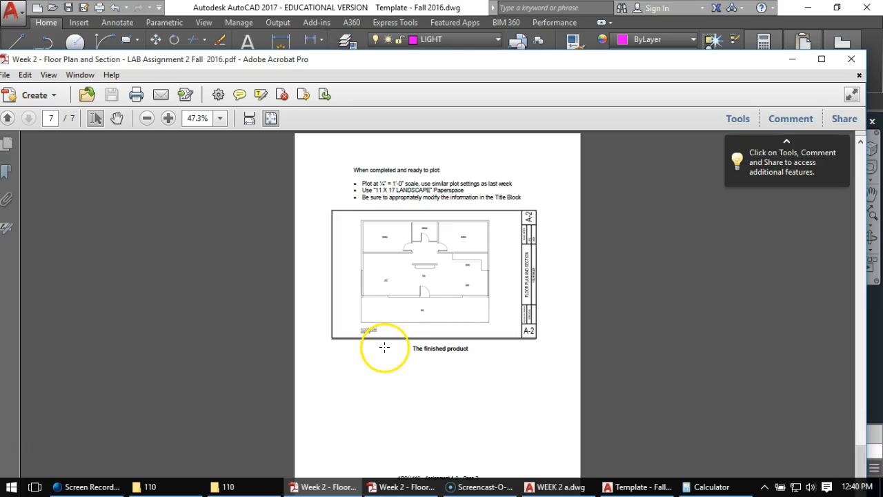
scroll(368, 333, "up", 5)
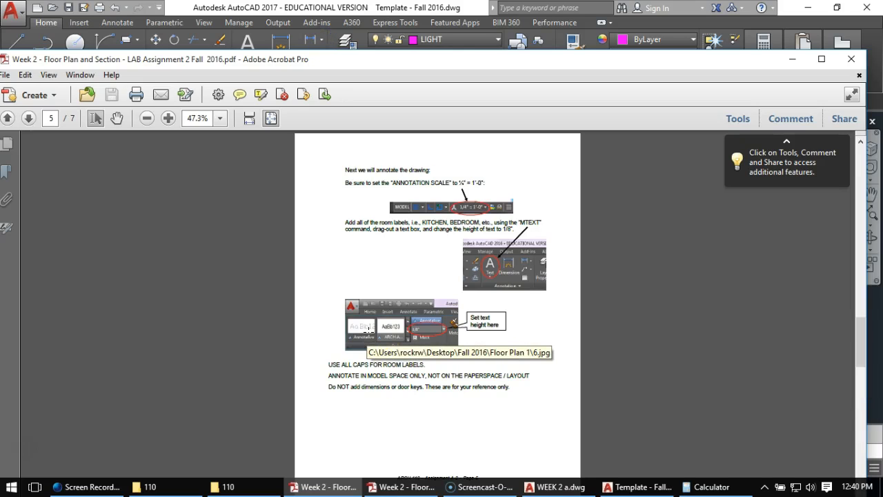
scroll(368, 332, "down", 2)
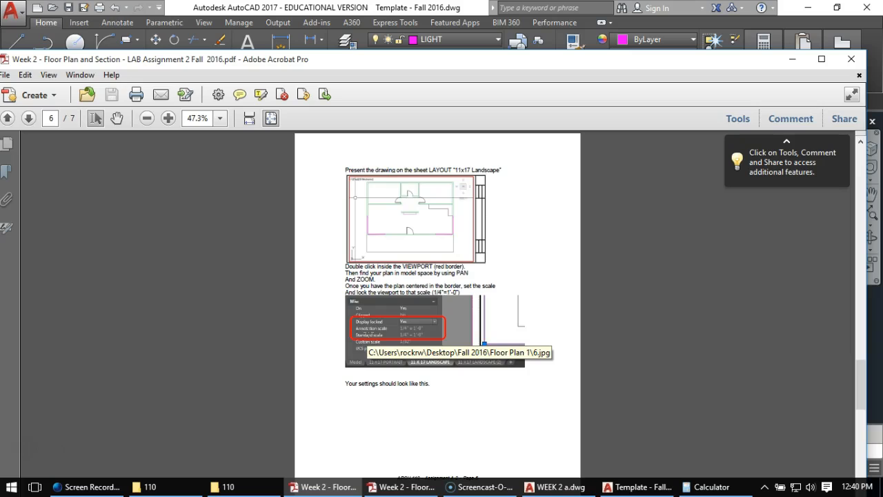
scroll(368, 333, "down", 2)
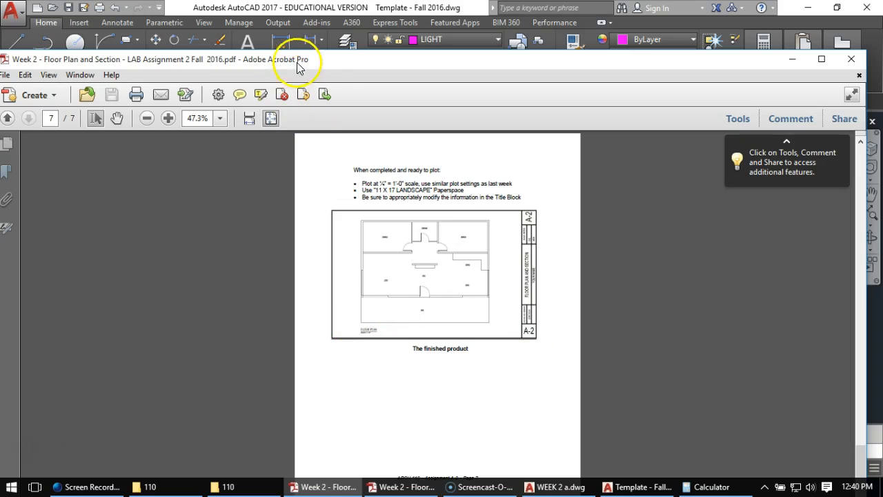
mouse_move(325, 59)
left_mouse_down()
mouse_move(412, 53)
mouse_move(882, 110)
left_mouse_up()
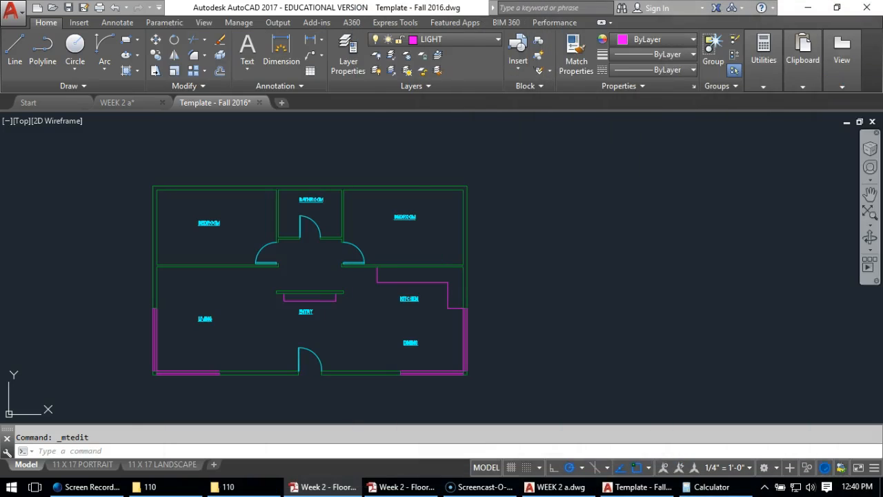
left_click(508, 311)
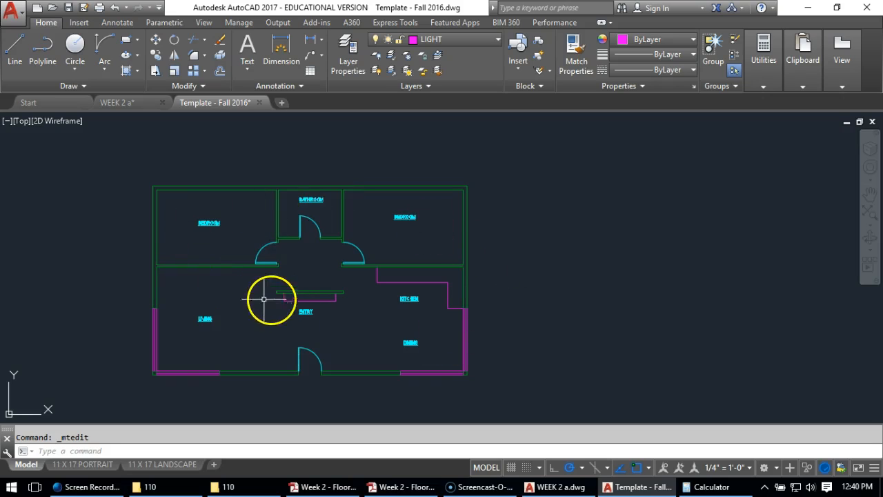
Open the 11 X 17 LANDSCAPE layout, activate its viewport and zoom to the extents of the floor plan
mouse_move(139, 467)
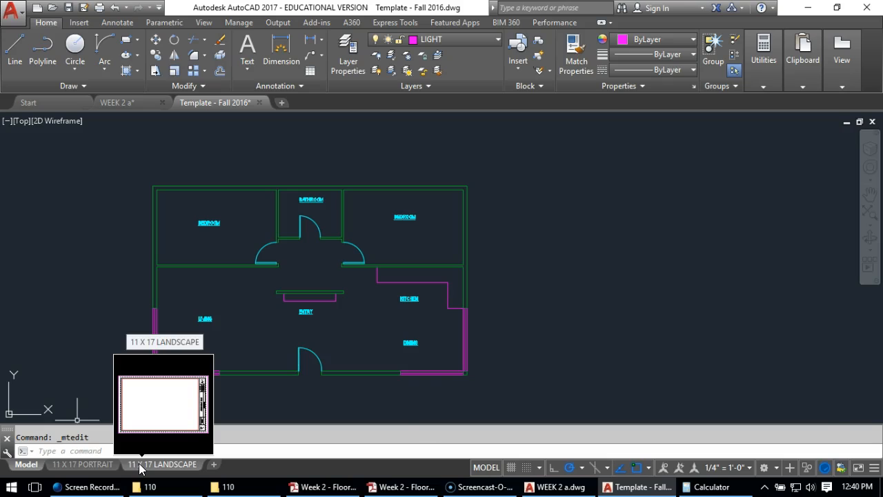
left_click(140, 468)
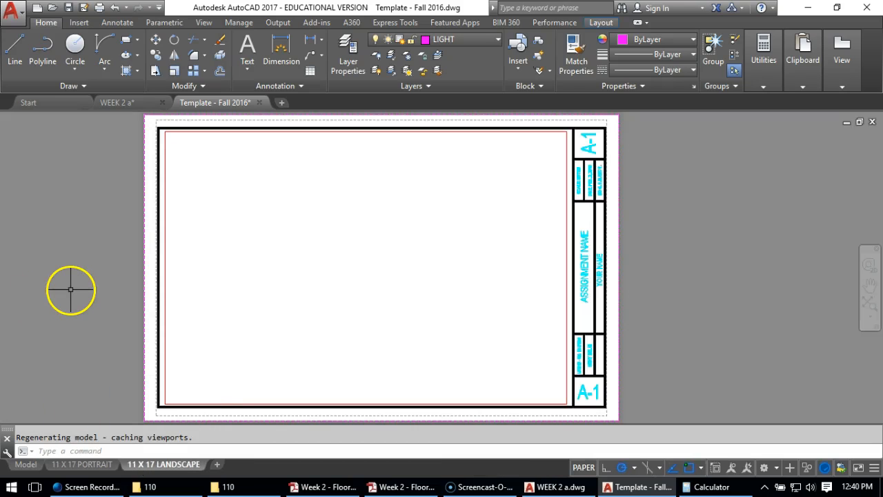
left_click(252, 222)
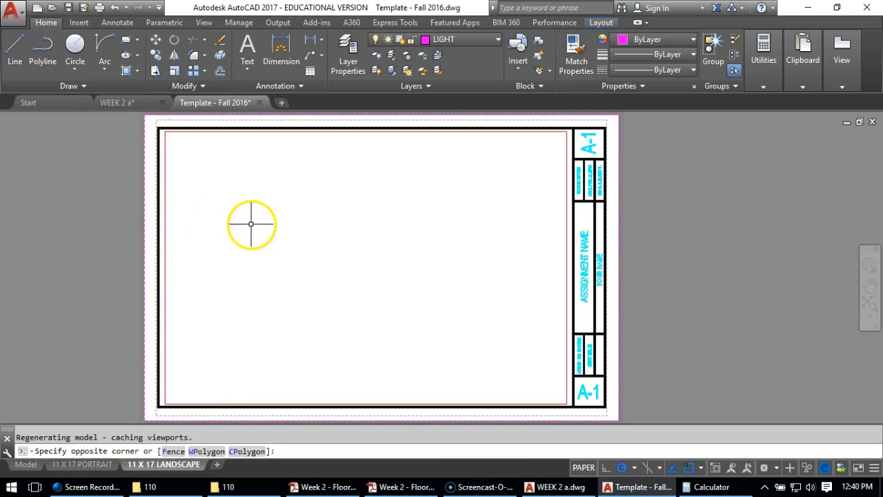
double_click(246, 244)
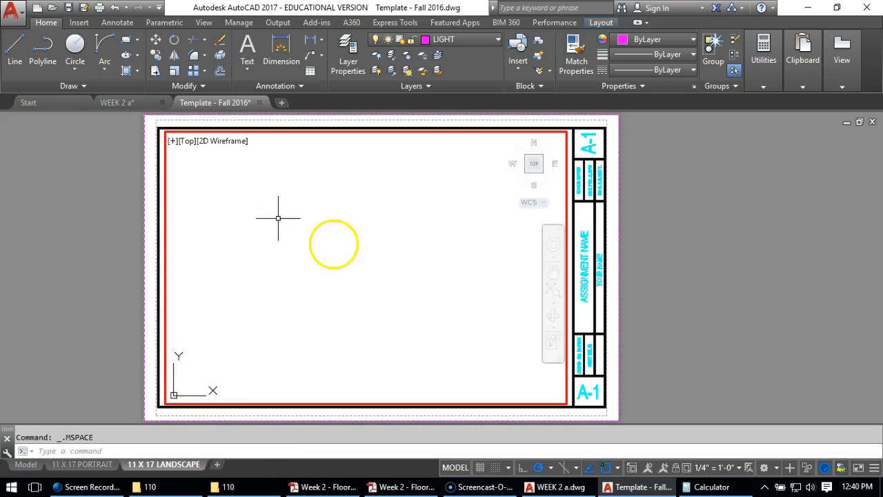
middle_click(334, 250)
middle_click(334, 250)
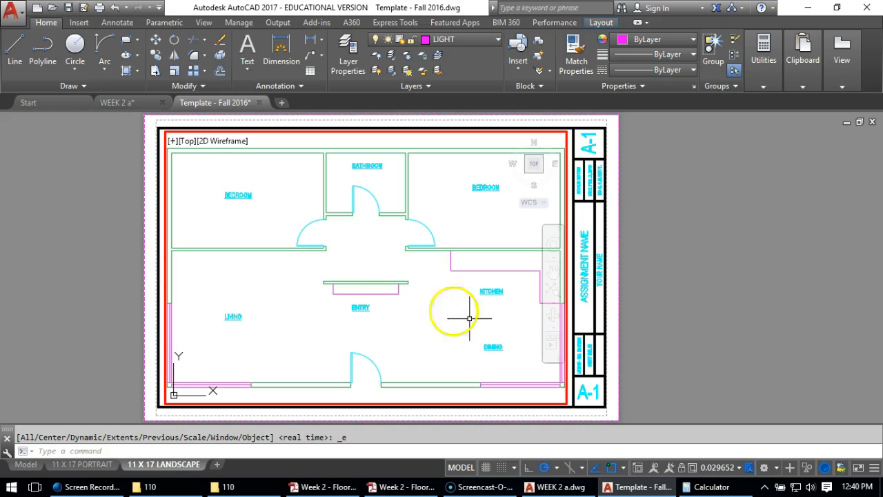
Set the viewport scale to 1/4" = 1'-0", shift the plan slightly upward on the sheet and return to paper space
left_click(722, 469)
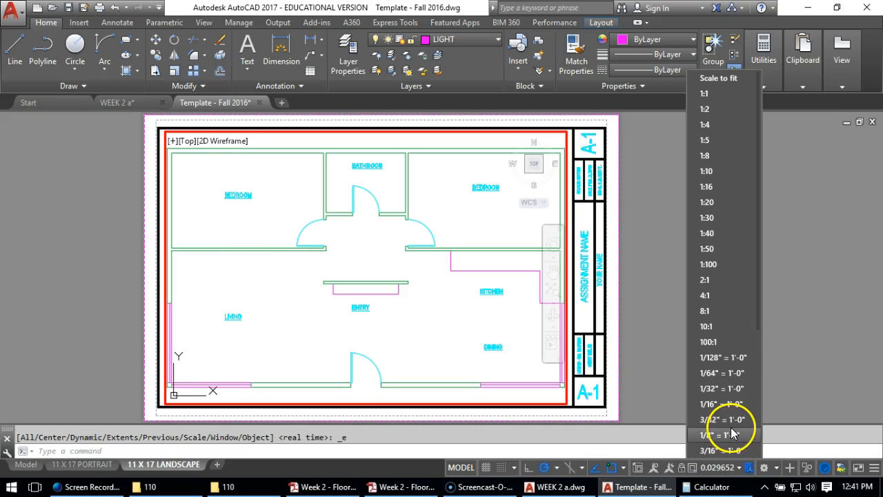
scroll(733, 415, "down", 2)
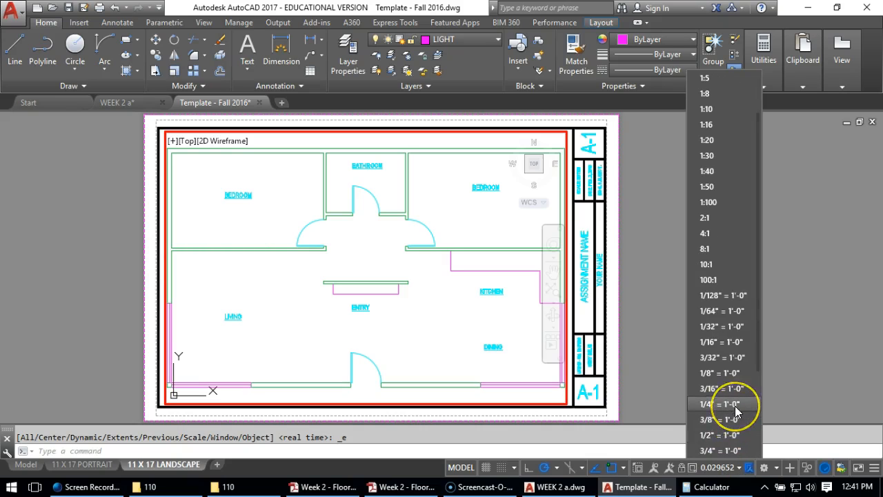
left_click(733, 405)
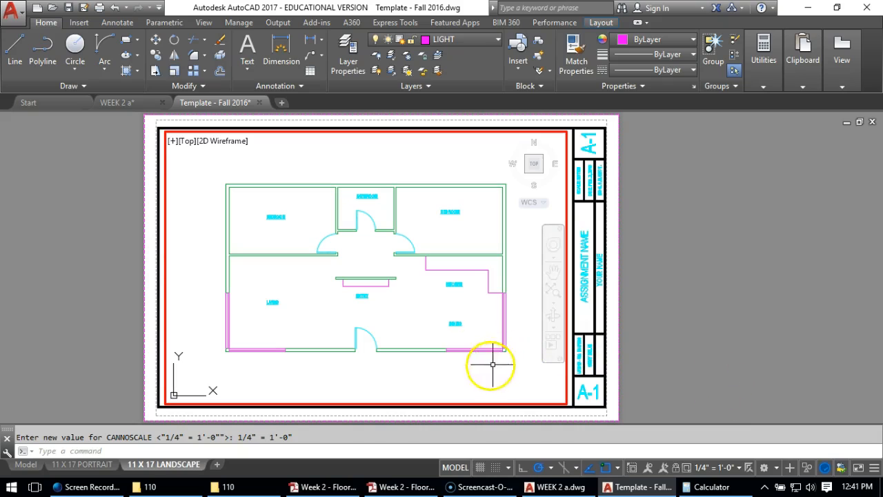
middle_click_drag(413, 325, 413, 307)
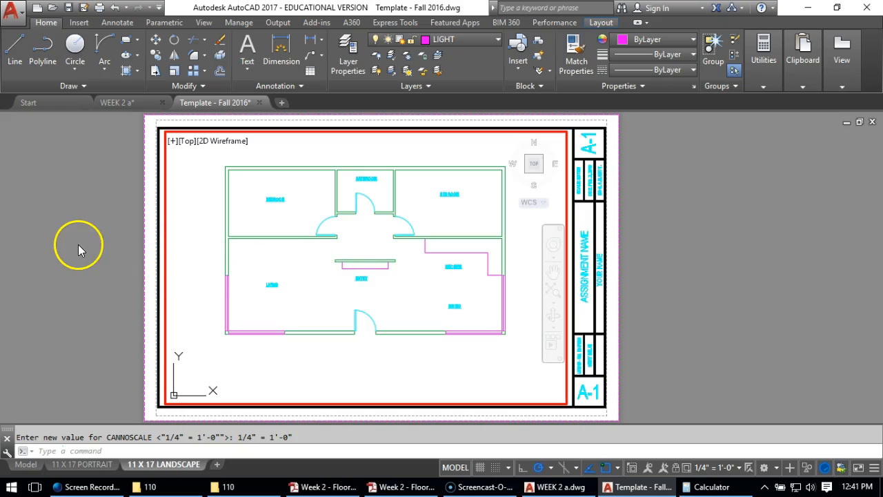
double_click(90, 288)
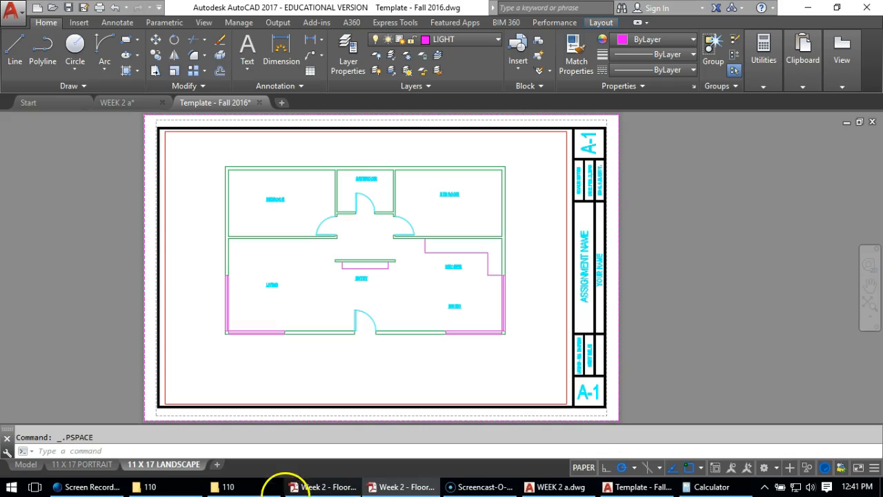
In model space on the LIGHT layer, draw a rectangular outline extending 6' below the front wall across the building's full width
left_click(26, 464)
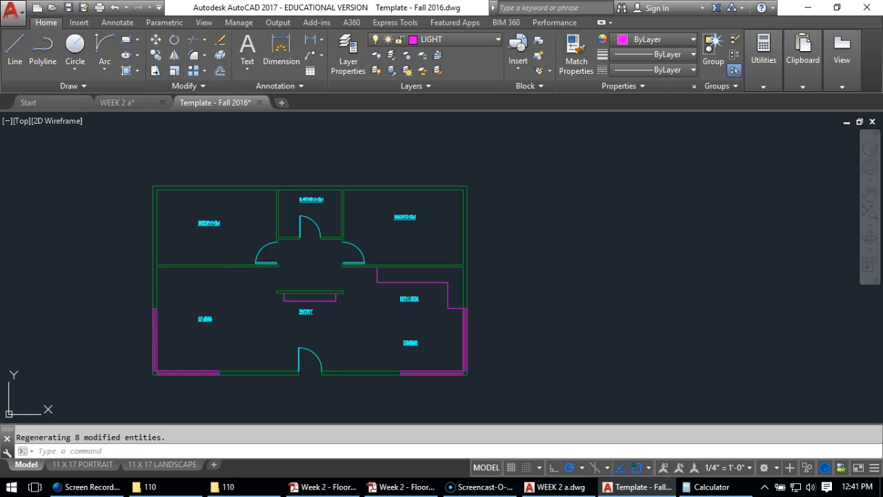
left_click(417, 42)
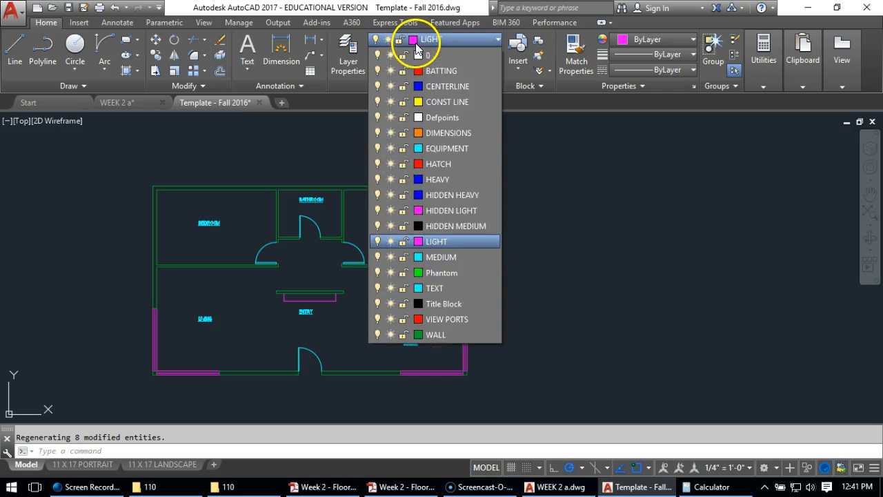
left_click(433, 244)
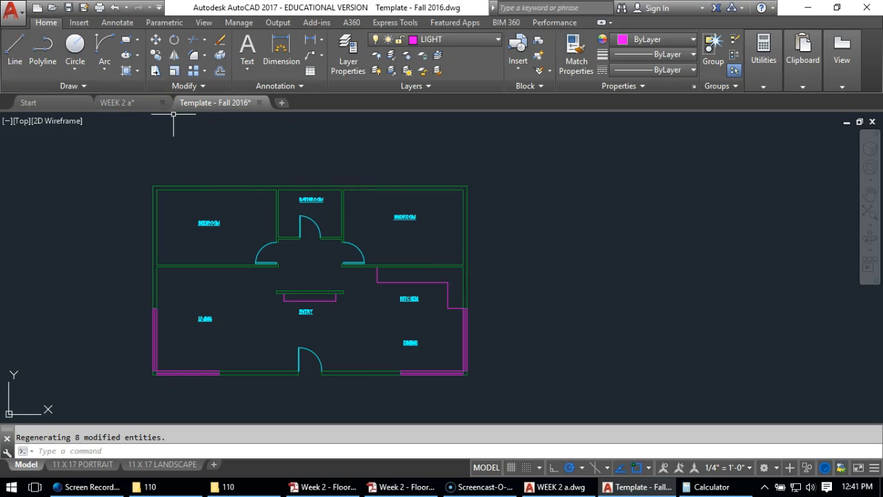
left_click(9, 50)
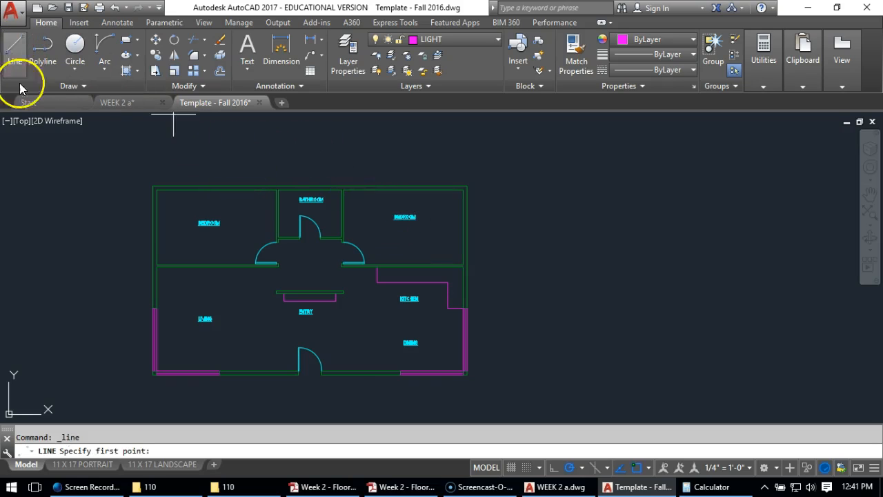
left_click(153, 374)
type("6'")
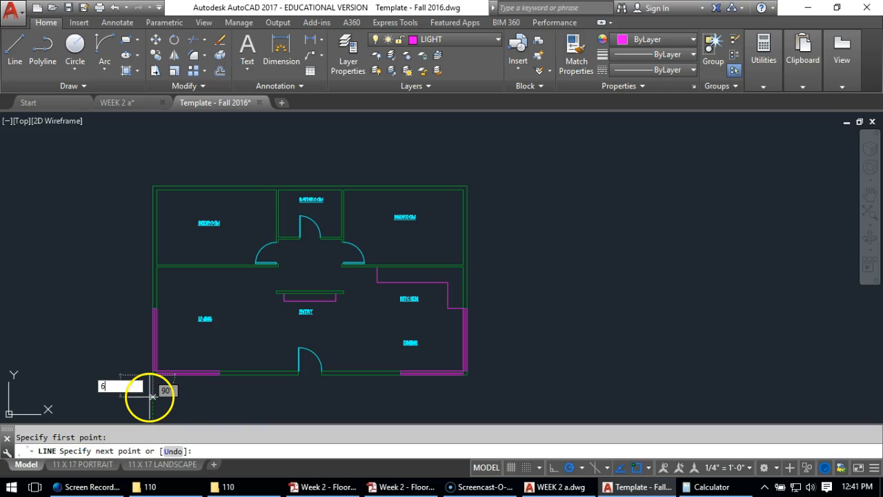
key("Return")
scroll(183, 279, "down", 3)
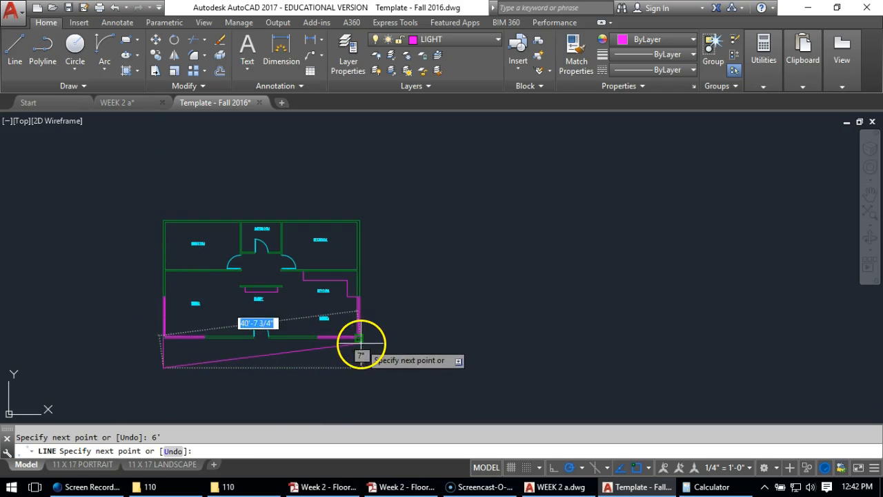
left_click(360, 365)
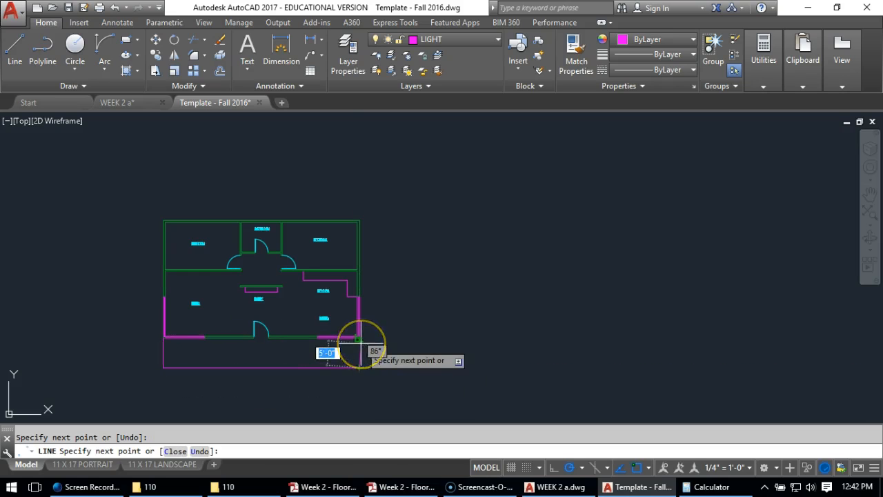
left_click(359, 340)
key("Return")
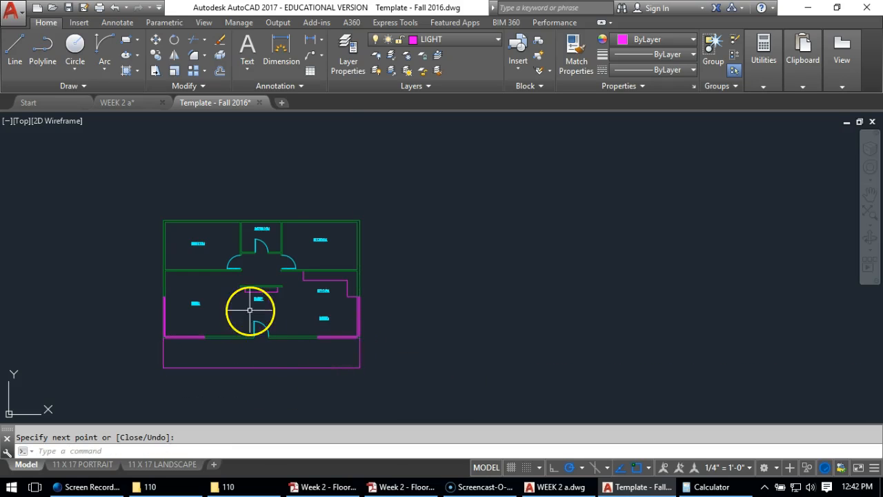
Copy the ENTRY label about 11'-7" straight down into the outlined area below the front door
scroll(265, 333, "up", 2)
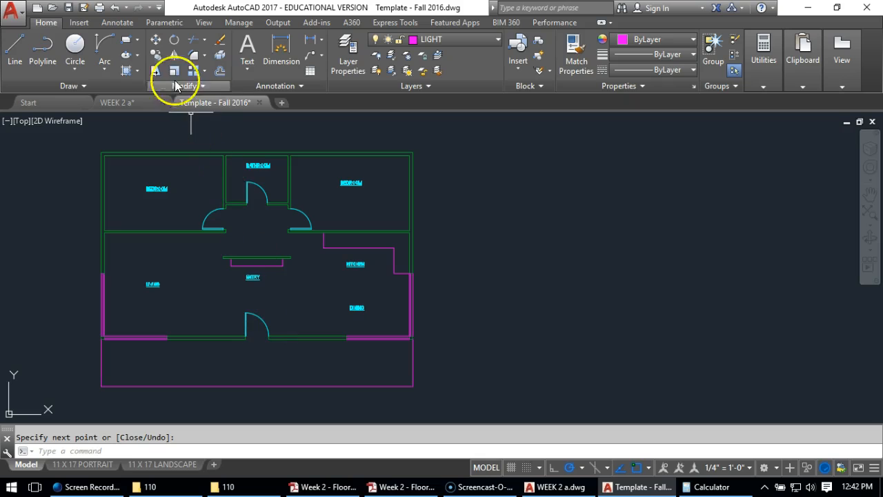
left_click(157, 54)
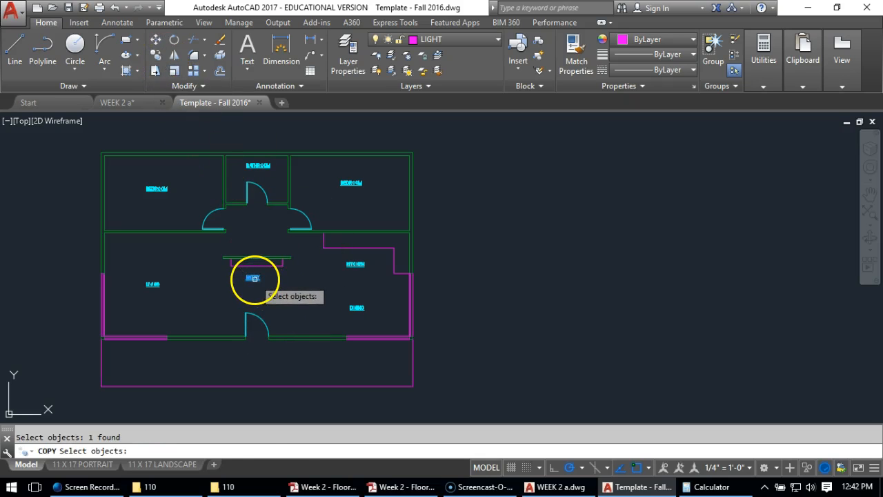
key("Return")
left_click(276, 278)
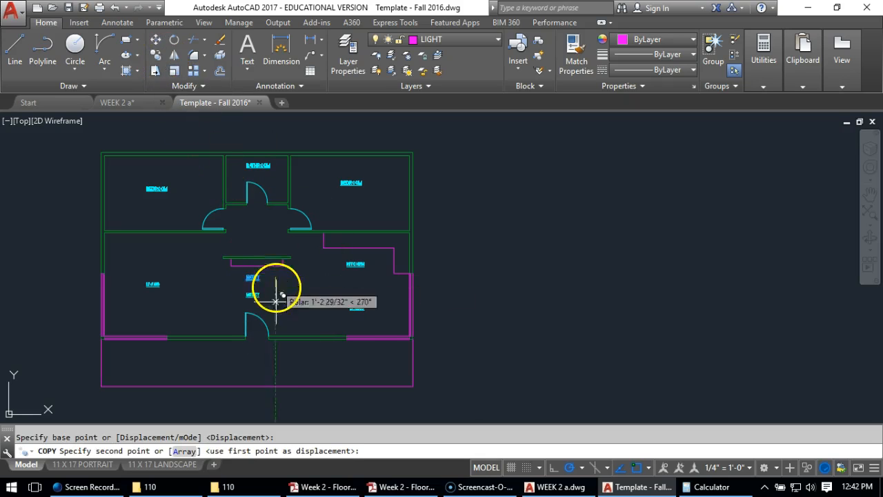
left_click(276, 367)
key("Return")
Change the text of the copied ENTRY label below the front door to DECK
left_click(251, 366)
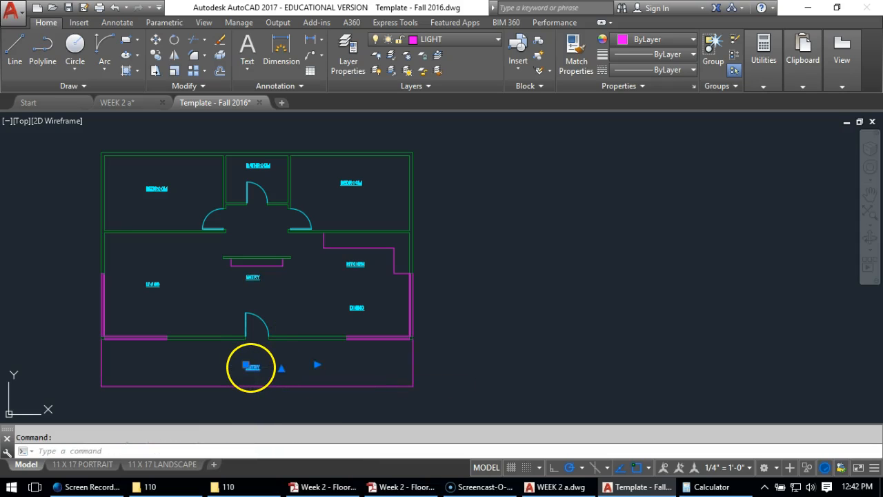
double_click(253, 367)
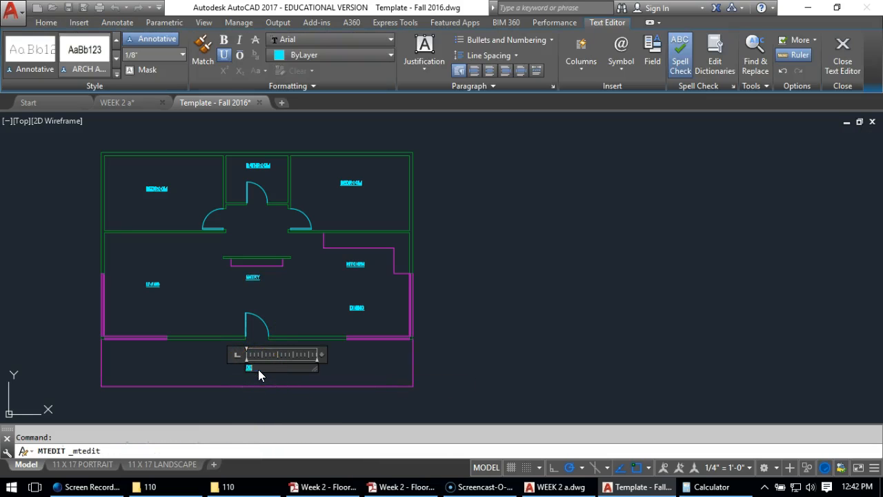
left_click(587, 339)
Move the deck's front edge line 2' straight down, away from the building
scroll(420, 331, "up", 3)
mouse_move(231, 384)
middle_mouse_down()
mouse_move(315, 331)
mouse_move(319, 318)
mouse_move(348, 296)
middle_mouse_up()
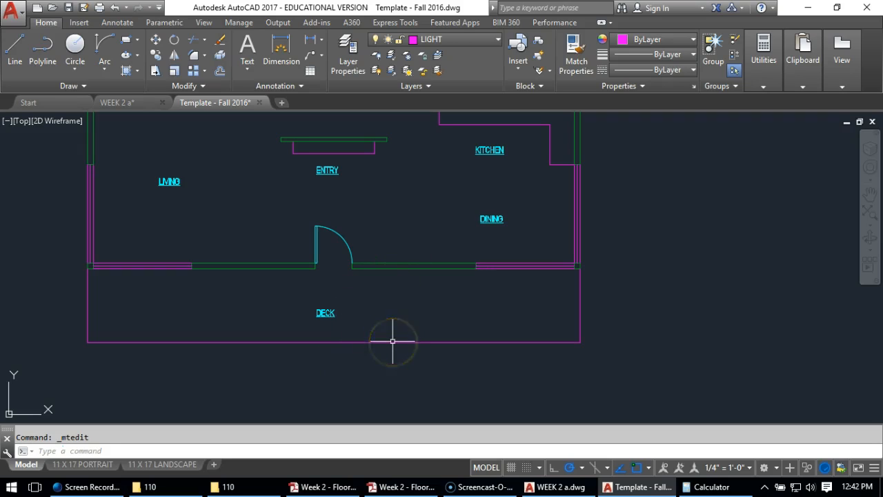
type("m")
key("Return")
left_click(416, 320)
left_click(384, 372)
key("Return")
left_click(405, 295)
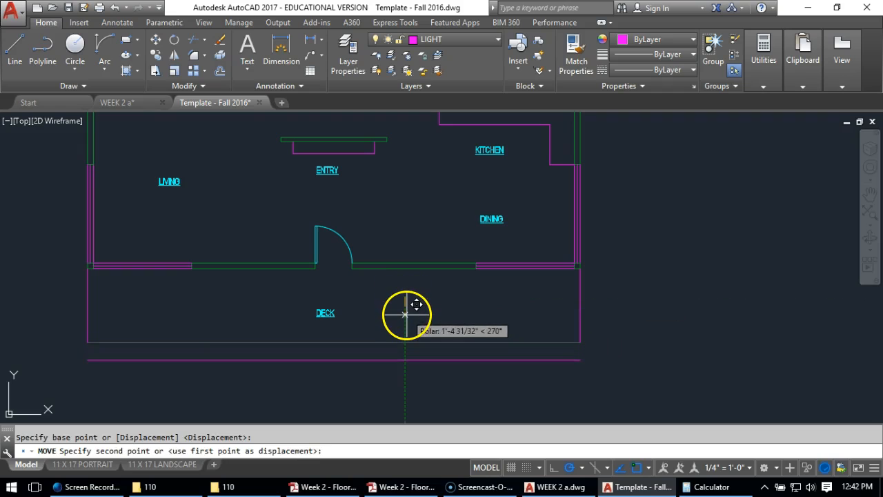
type("2'")
key("Return")
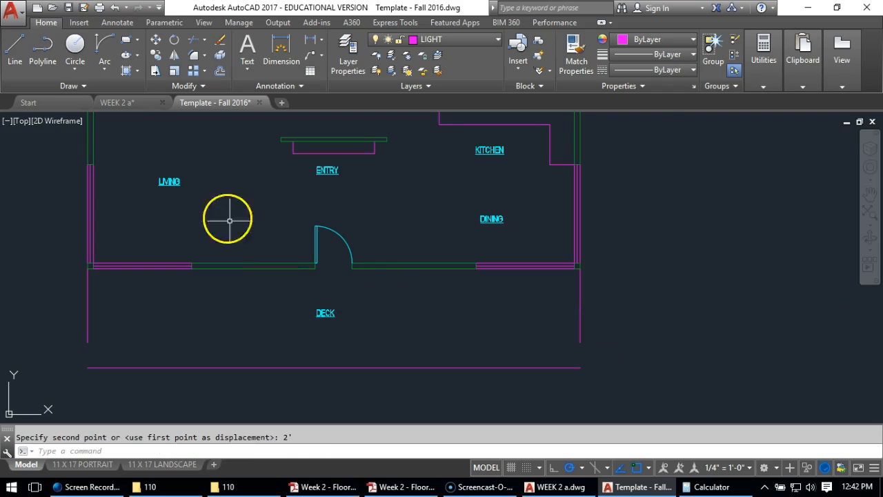
Fillet both side lines of the deck to its front edge with radius 0 to close the two corners
left_click(193, 69)
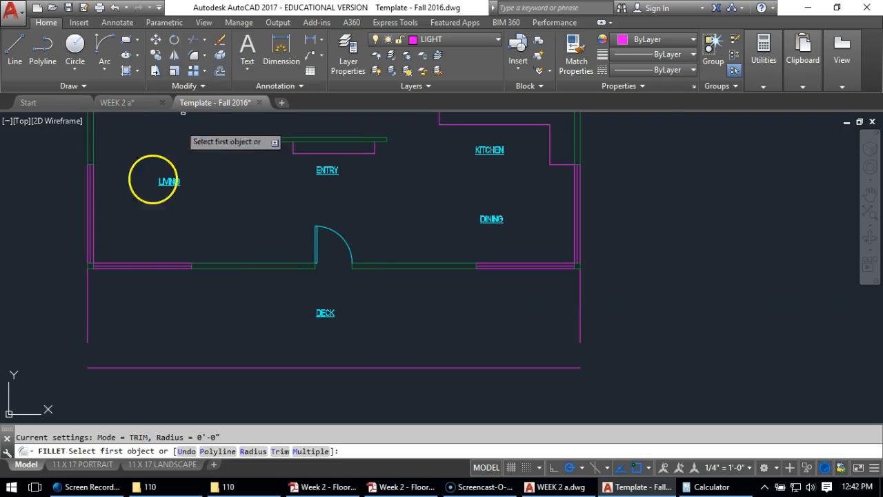
left_click(89, 332)
left_click(103, 367)
key("Return")
left_click(515, 367)
left_click(580, 328)
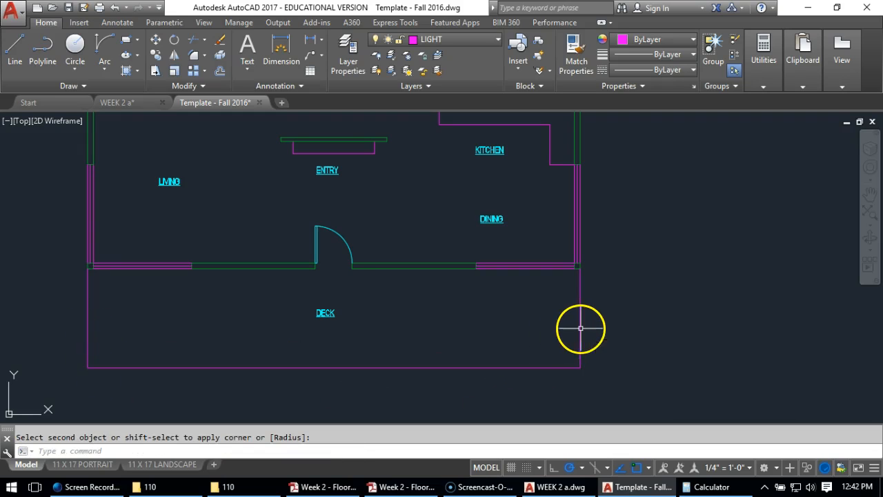
key("Return")
key("Escape")
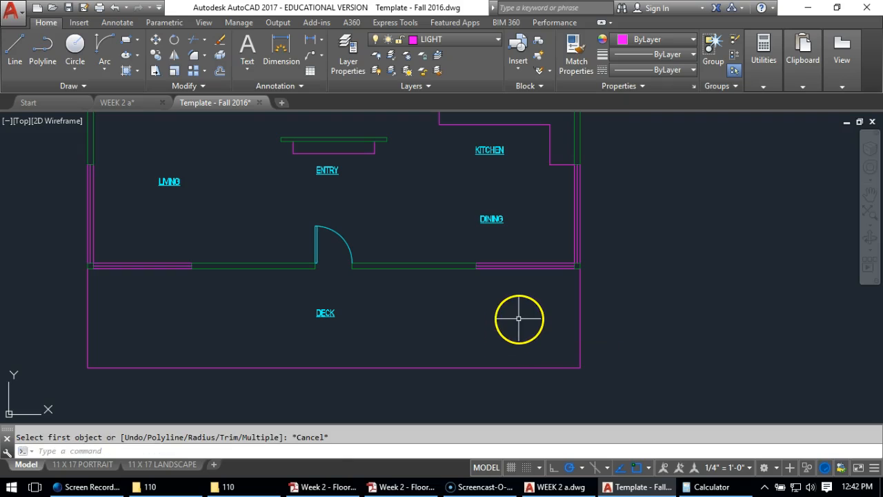
On the 11 X 17 LANDSCAPE layout, shift the plan upward inside the viewport to leave title space below the deck, and return to paper space
scroll(442, 309, "down", 2)
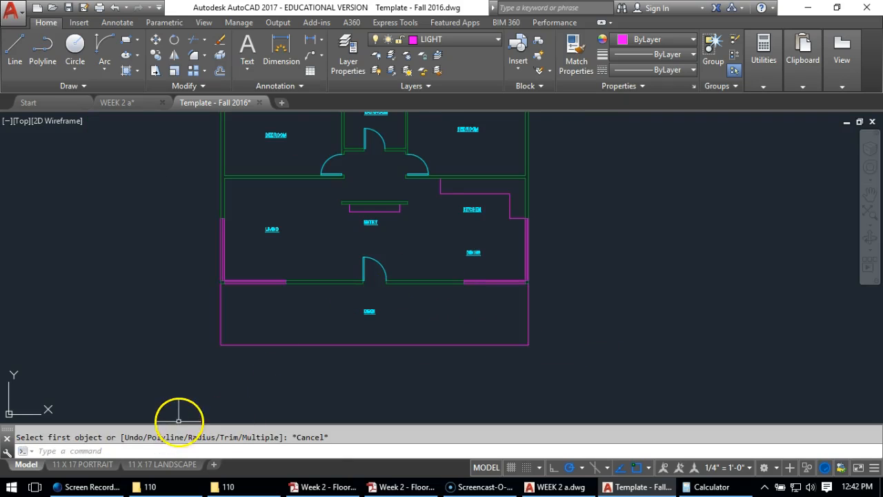
left_click(160, 465)
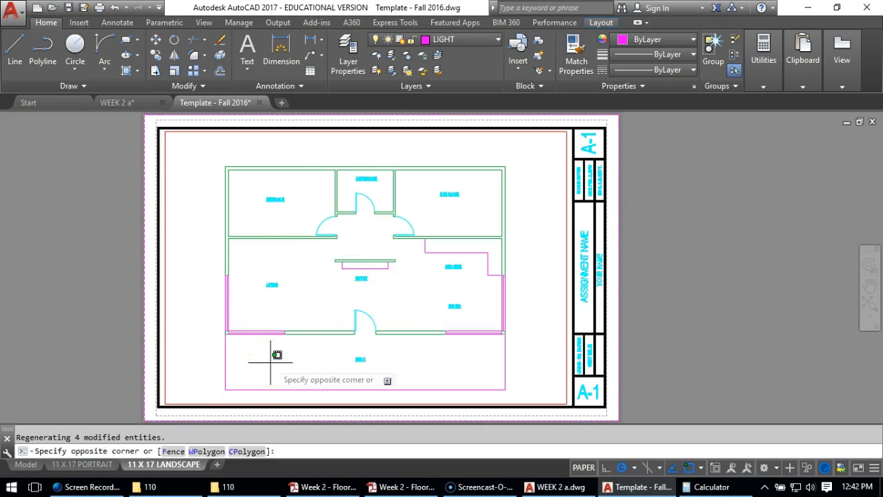
double_click(271, 362)
middle_click_drag(270, 364, 271, 347)
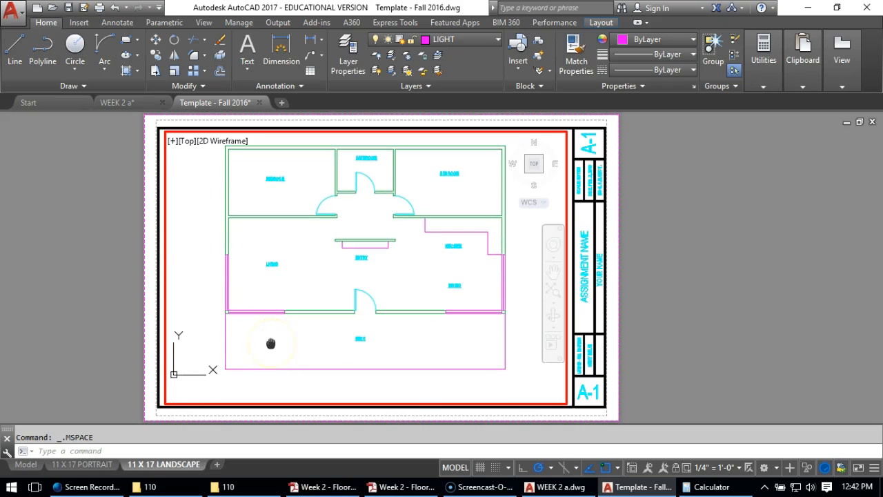
double_click(99, 336)
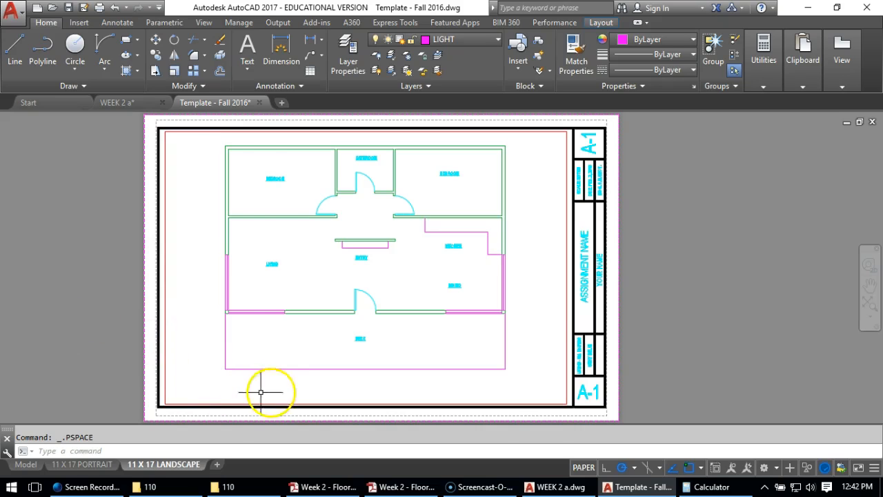
Add multiline text below the deck's lower-left corner reading FLOOR PLAN, with SCALE 1/4" = 1'-0" on a second line
left_click(251, 44)
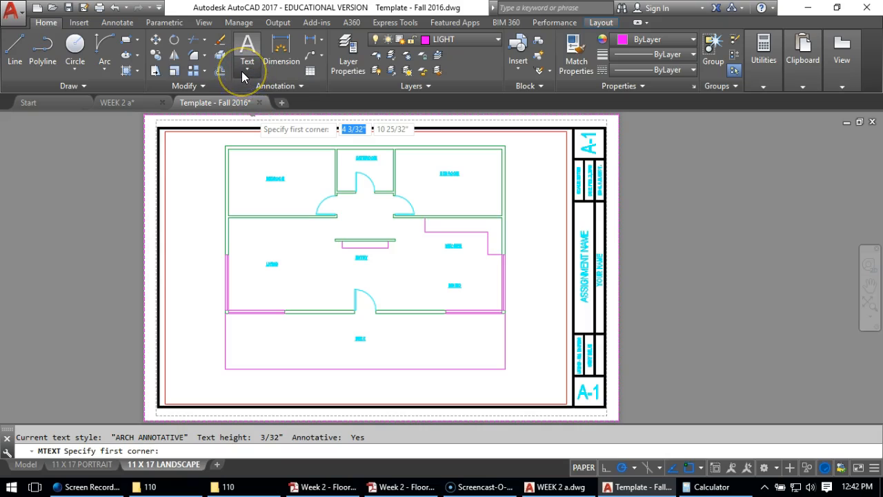
left_click(247, 69)
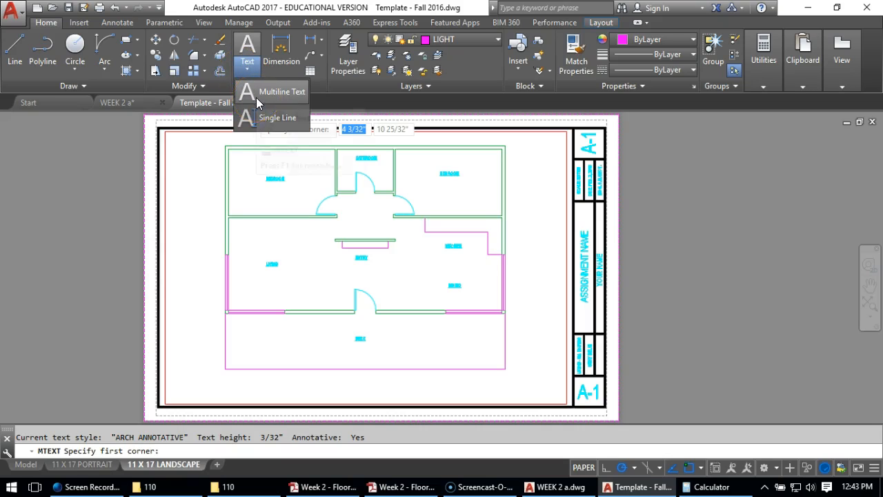
left_click(256, 97)
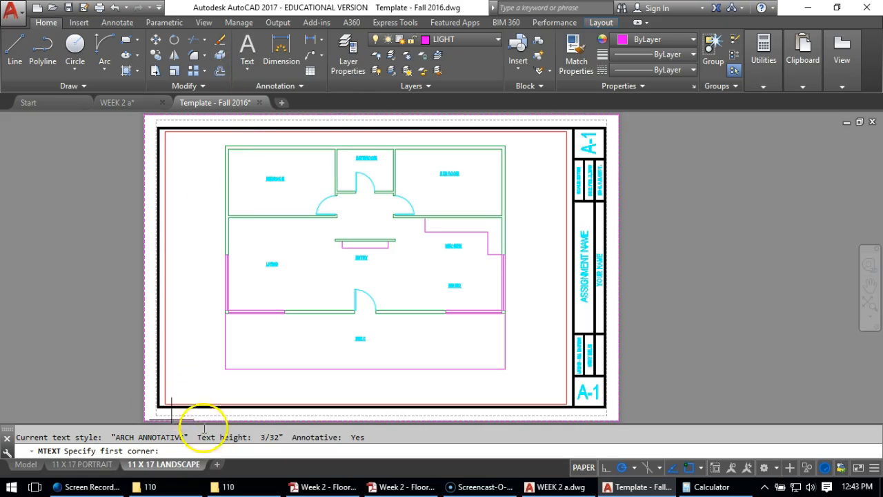
left_click(228, 379)
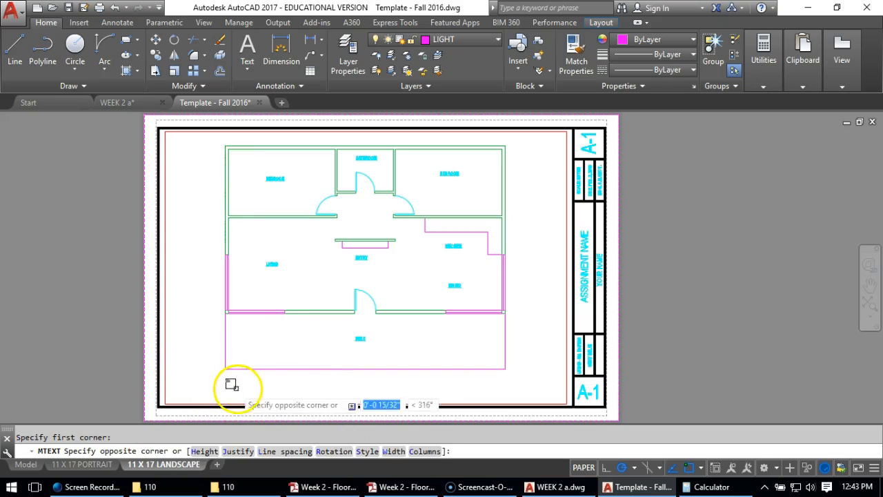
scroll(305, 395, "up", 2)
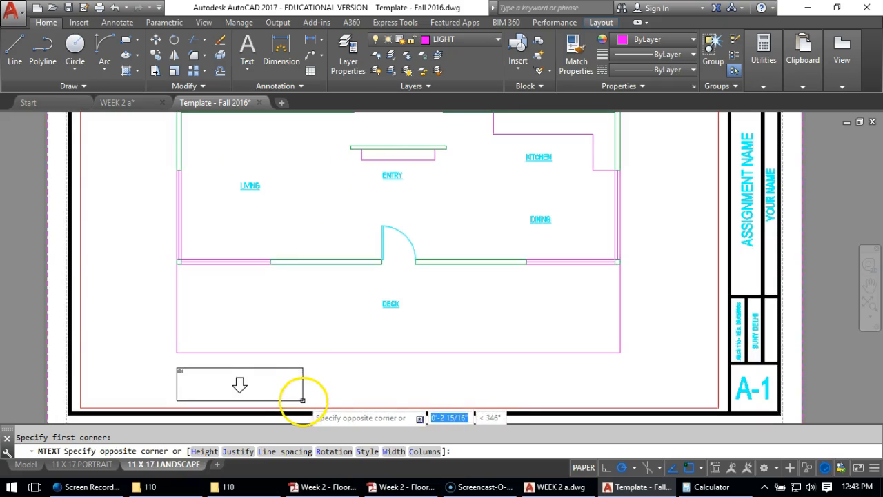
left_click(299, 399)
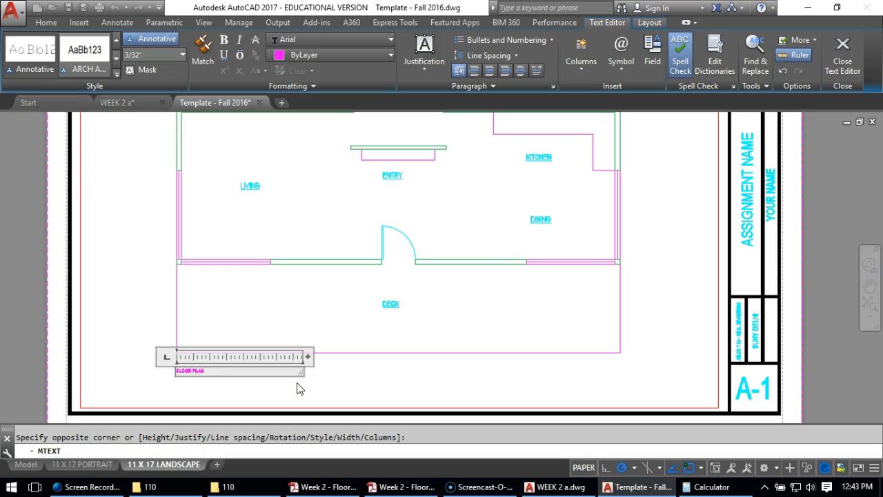
type("FLOOR PLAN")
key("Return")
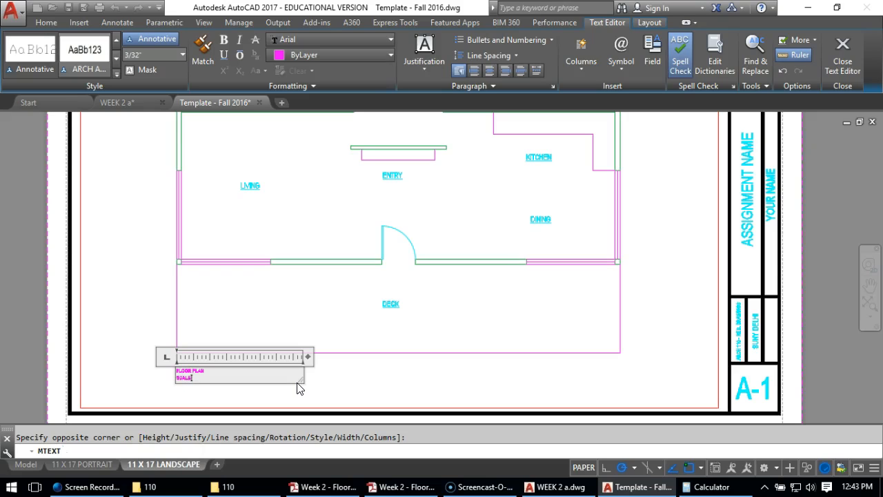
type("SCALE 1/4\"= 1'-0")
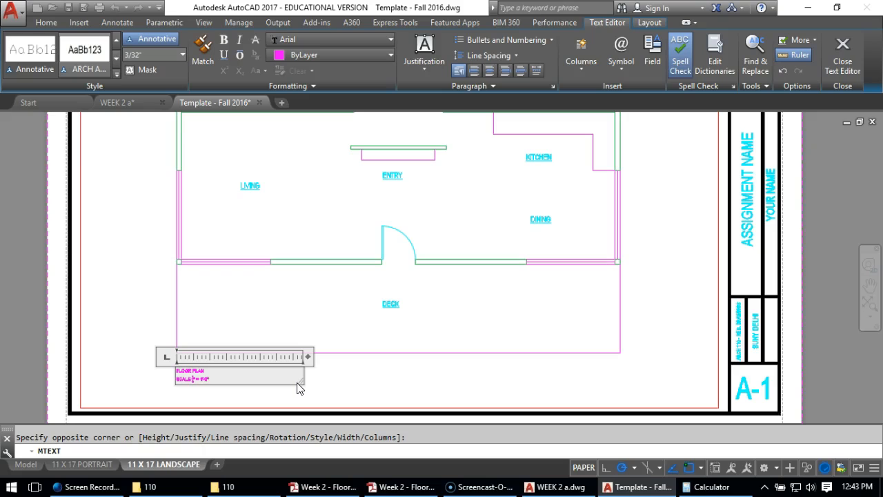
Set the FLOOR PLAN line to a text height of 1/4" and underline it
left_click(221, 369)
left_click_drag(205, 370, 151, 363)
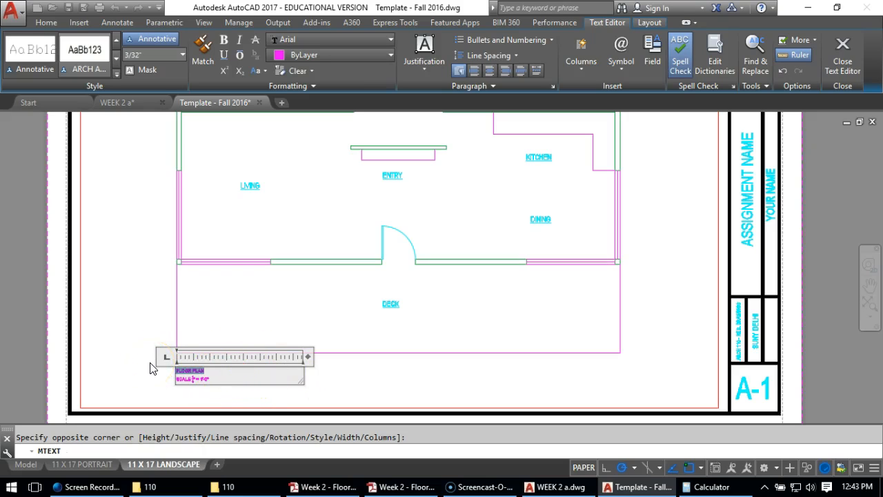
left_click(158, 58)
key("Return")
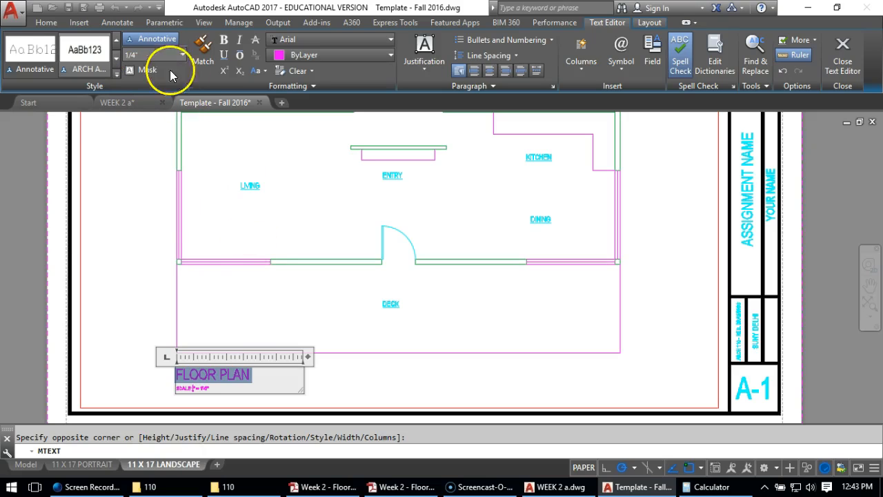
left_click(224, 55)
Set the SCALE line to a text height of 1/8" and finish editing the text
left_click_drag(177, 388, 218, 388)
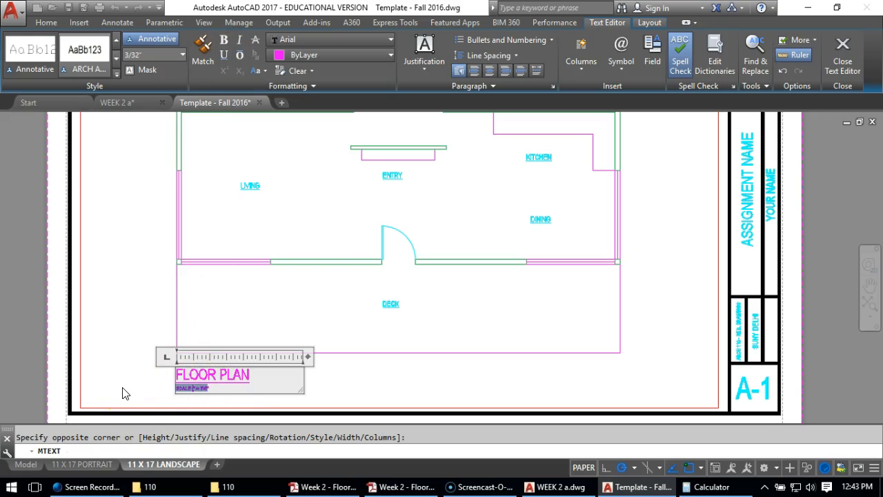
left_click(160, 54)
type("1/8")
key("Return")
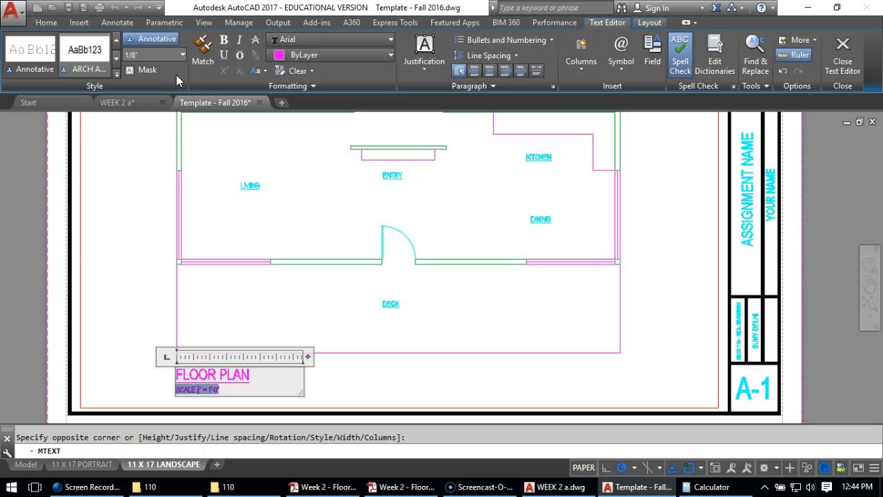
left_click(146, 261)
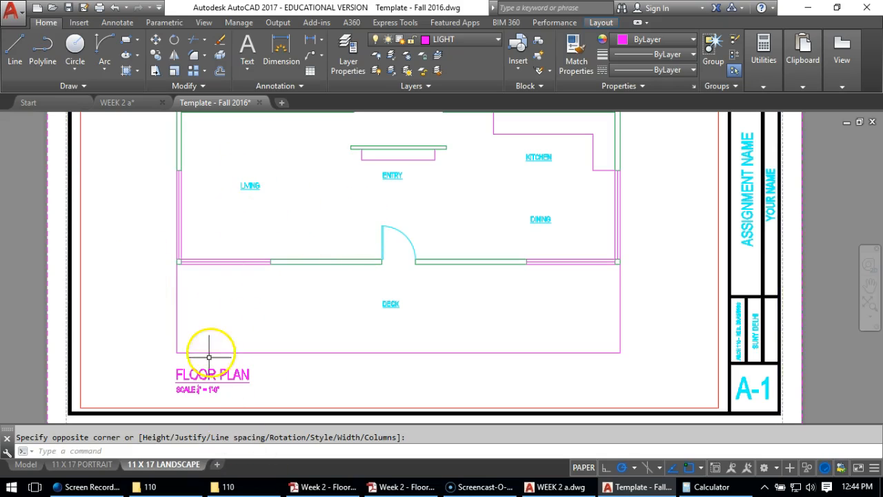
Put the FLOOR PLAN title text on the TEXT layer and deselect it
left_click(193, 373)
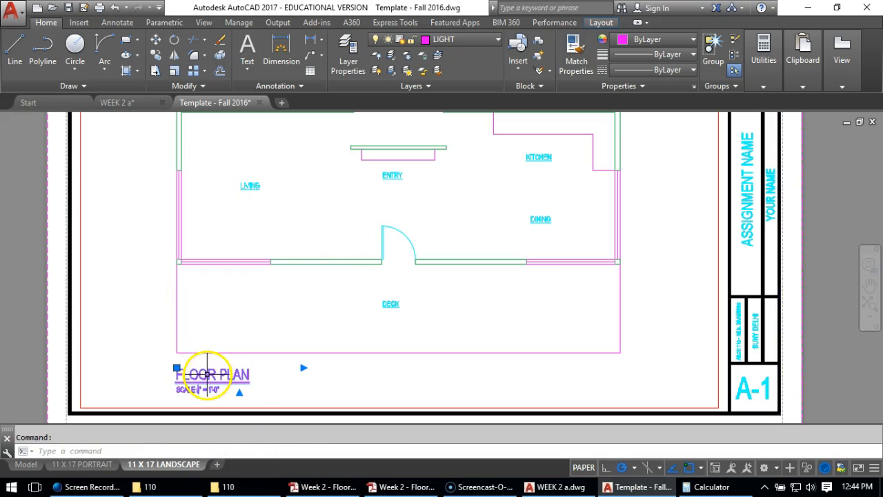
left_click(437, 46)
left_click(442, 290)
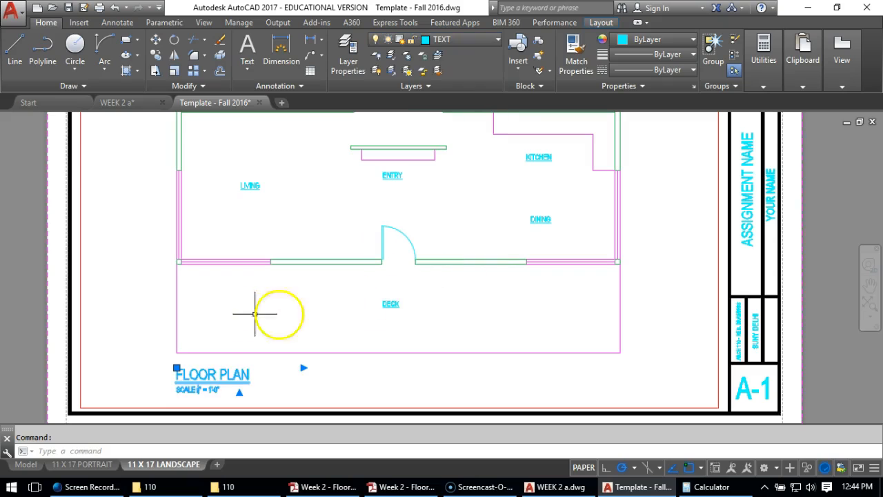
key("Escape")
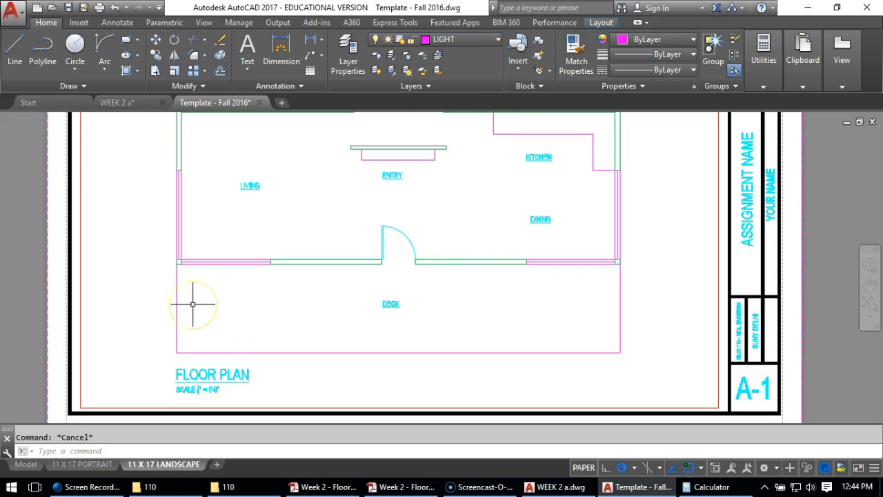
Examine the floor plan title and scale note up close, followed by the composition of the whole sheet
scroll(233, 387, "up", 4)
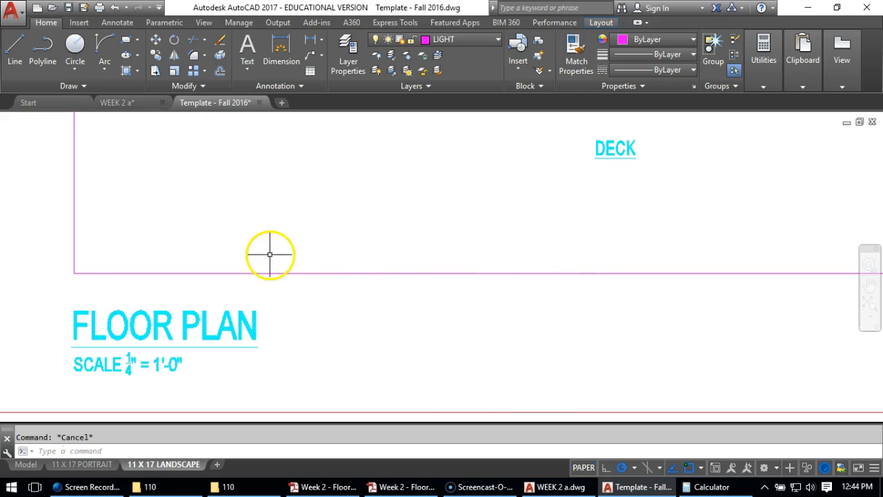
scroll(276, 245, "down", 4)
scroll(276, 245, "down", 3)
middle_click_drag(335, 177, 361, 267)
scroll(321, 325, "up", 2)
middle_click_drag(334, 240, 315, 279)
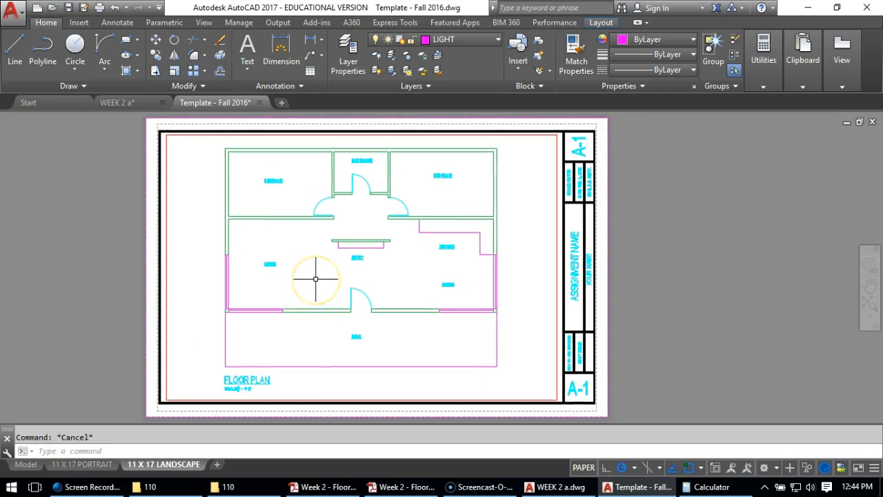
left_click(312, 276)
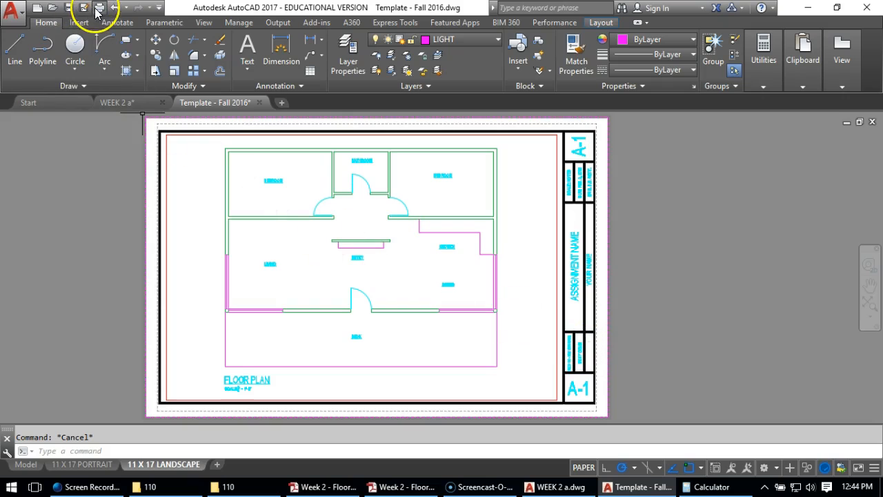
Save the drawing under the new name WEEK 2 B in the 110 folder
left_click(11, 11)
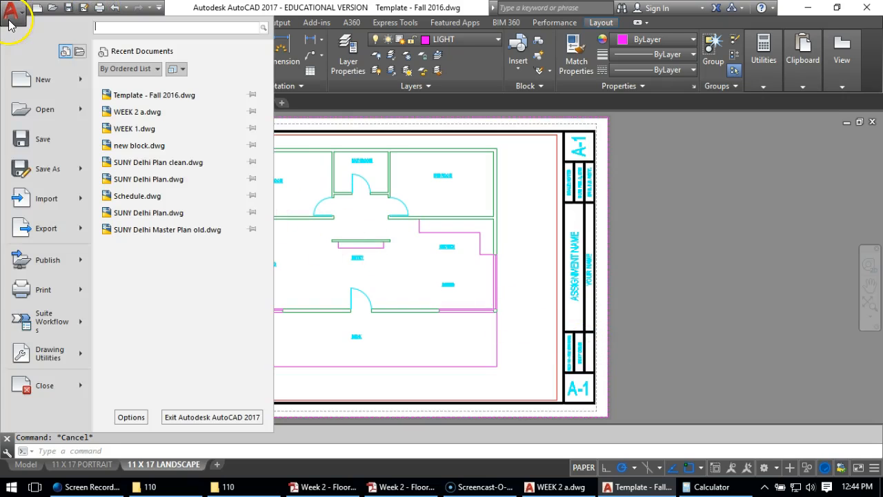
left_click(38, 178)
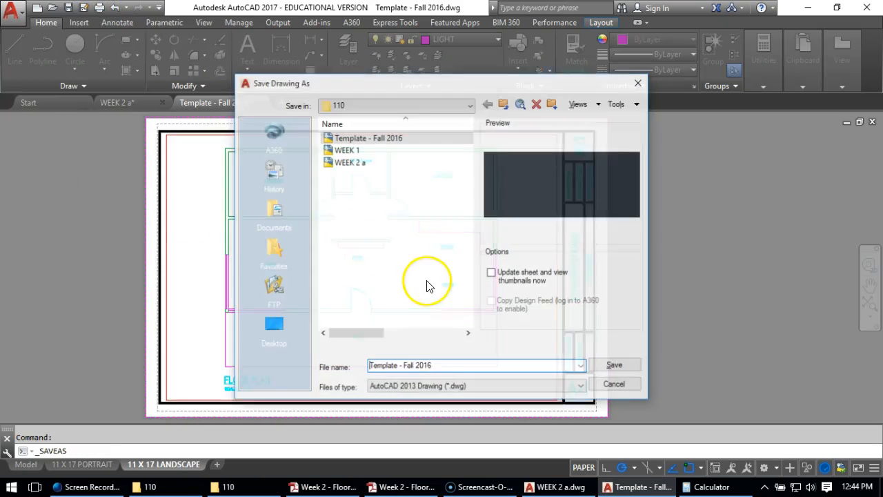
left_click(356, 162)
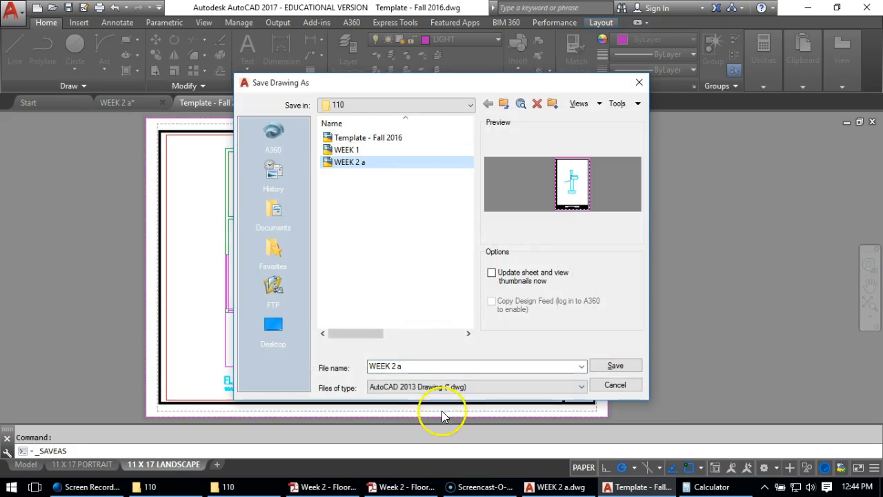
left_click(420, 365)
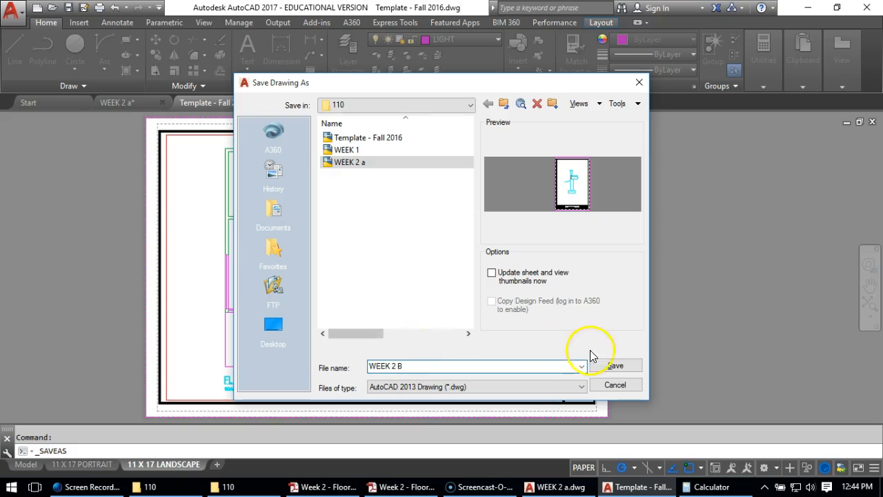
left_click(613, 366)
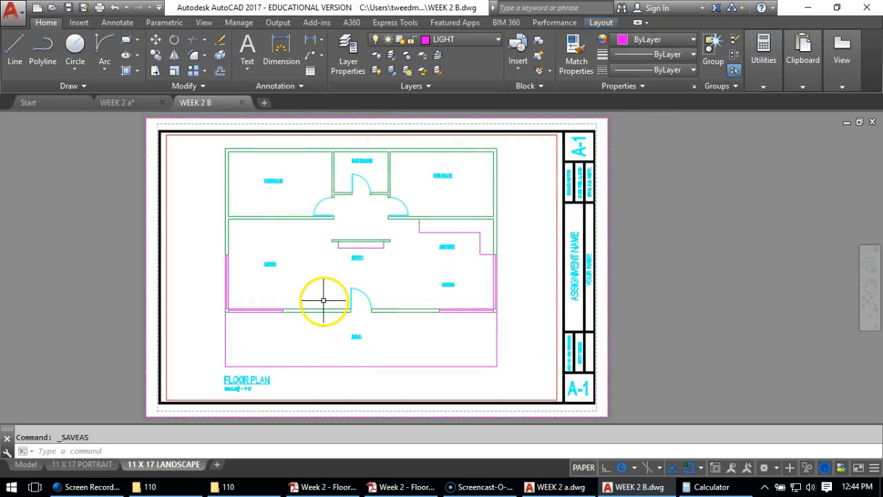